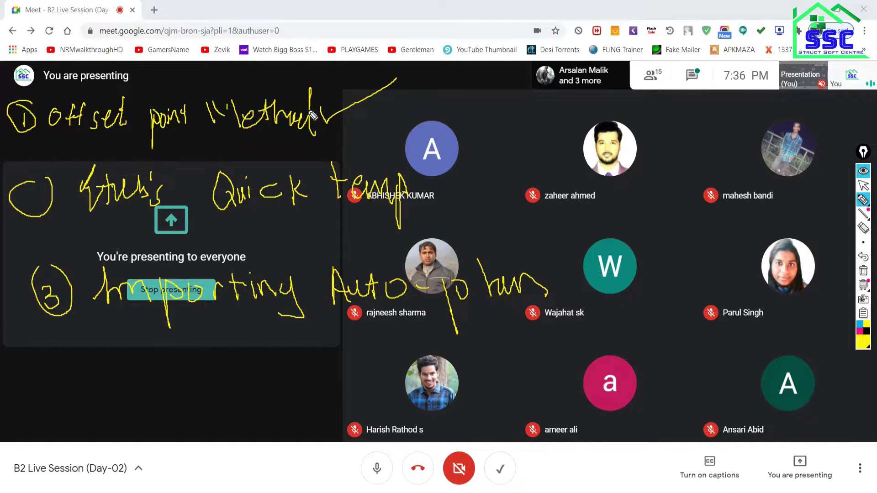
- Tick and underline the offset point and quick template methods in the handwritten list
drag(365, 112, 426, 83)
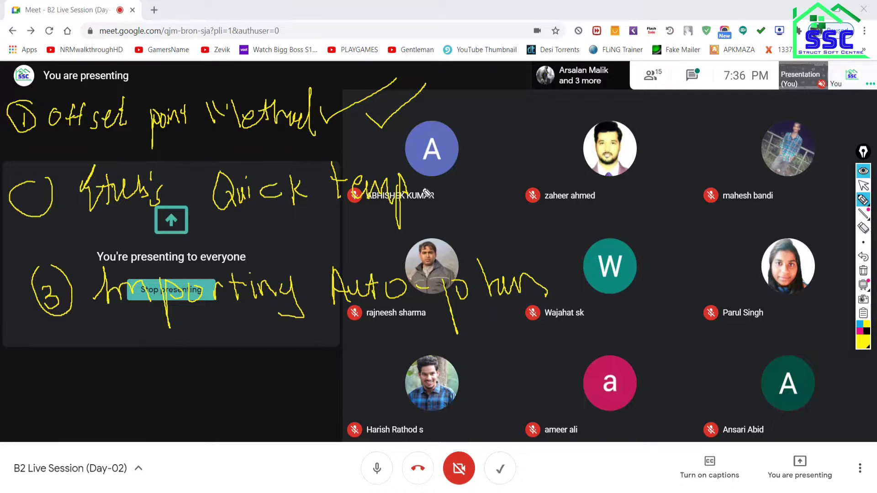
drag(426, 191, 485, 157)
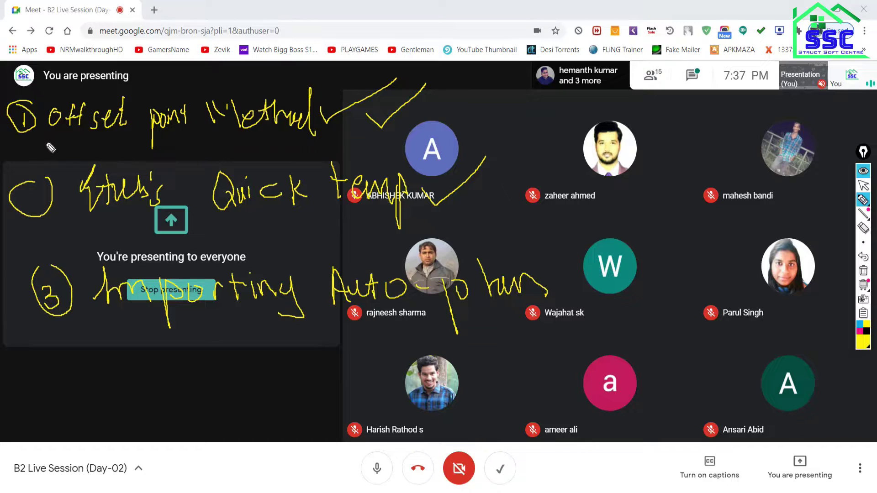
drag(46, 143, 277, 149)
drag(91, 214, 318, 217)
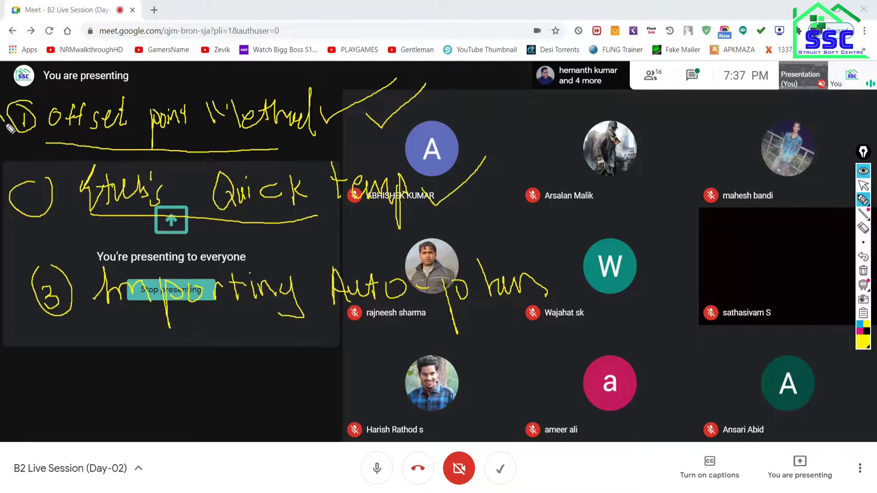
- Mark circled numbers 1 and 2, the second in cyan, then clear all ink and return to the pointer
drag(5, 124, 94, 81)
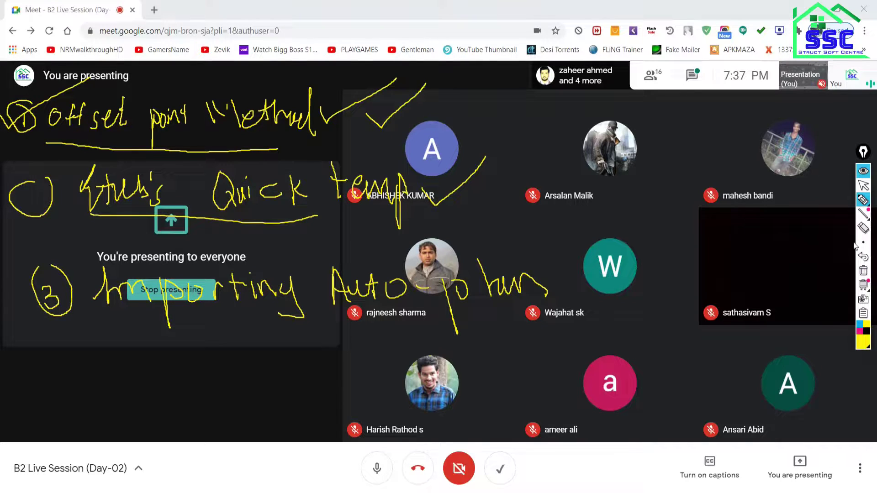
mouse_move(863, 284)
click(859, 324)
drag(8, 221, 94, 167)
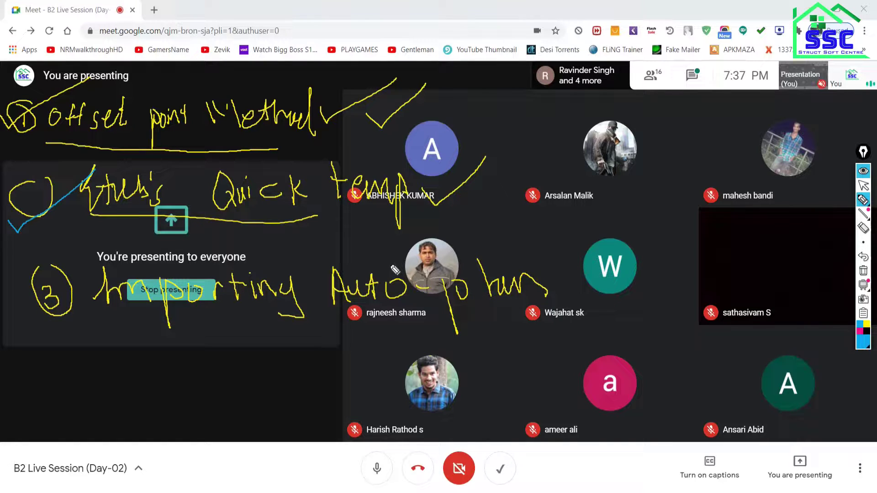
click(864, 287)
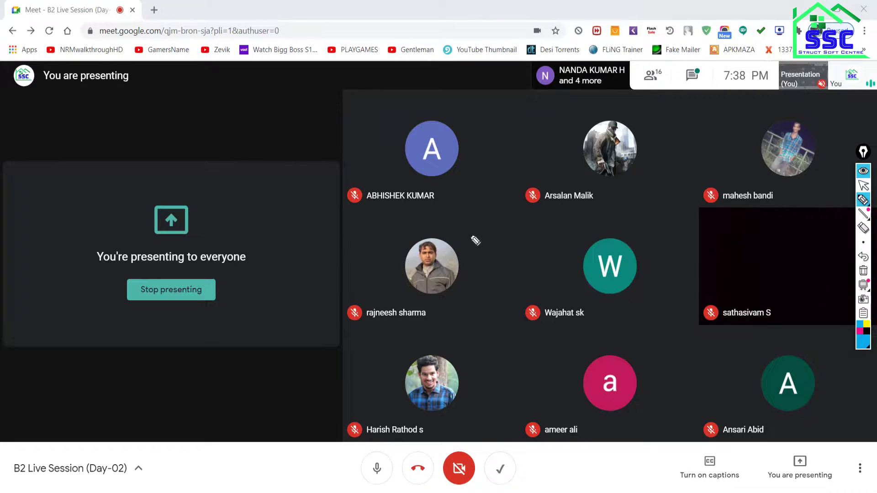
click(864, 185)
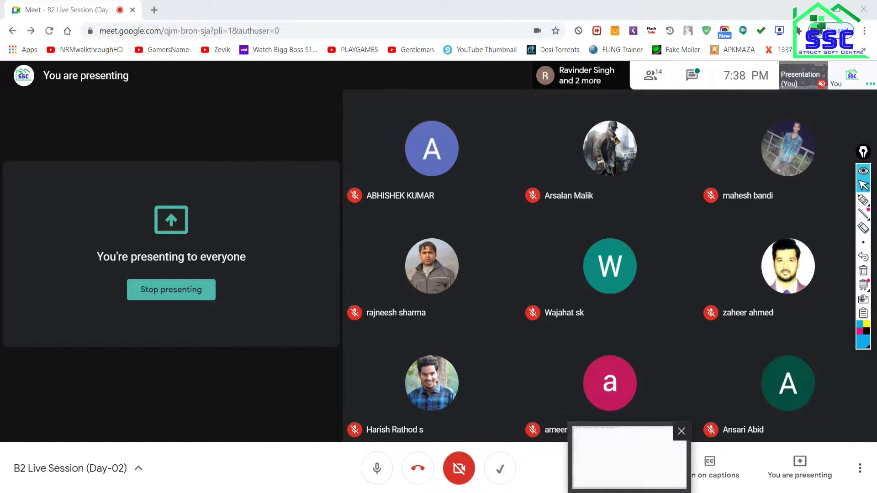
- Bring up '2. Uniform Grid Spacing.pdf' in Nitro Pro and scroll through its storey data
click(631, 457)
scroll(406, 222, up, 4)
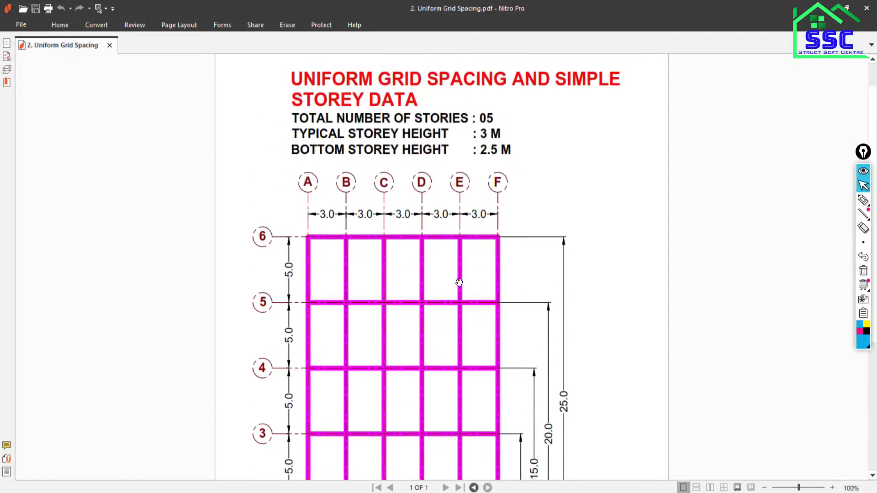
scroll(407, 222, up, 1)
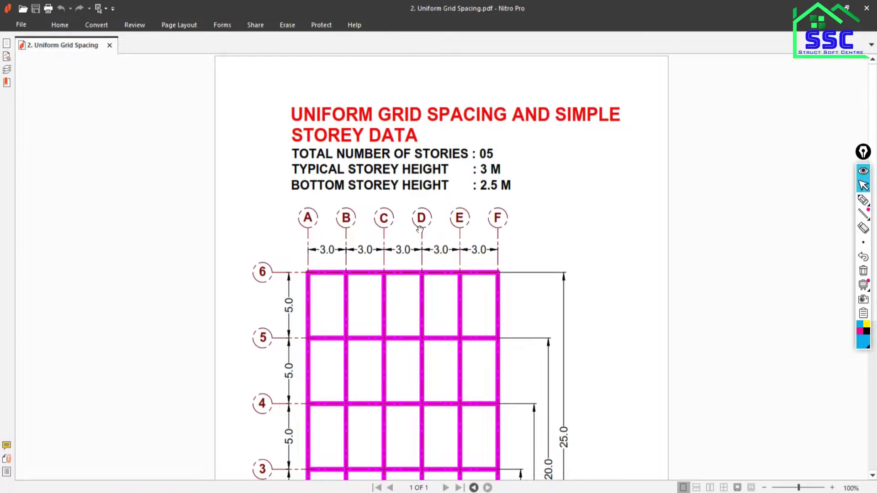
scroll(407, 238, down, 2)
scroll(393, 251, down, 1)
scroll(383, 256, down, 2)
scroll(379, 251, up, 1)
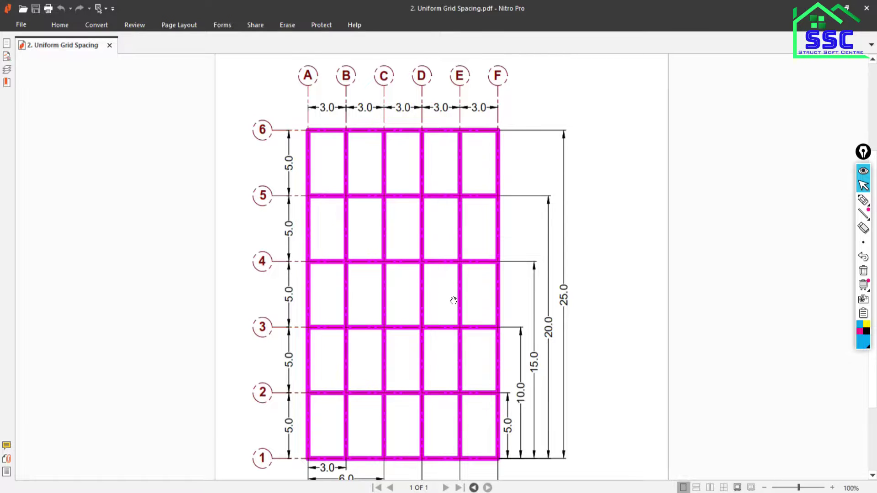
scroll(448, 288, up, 3)
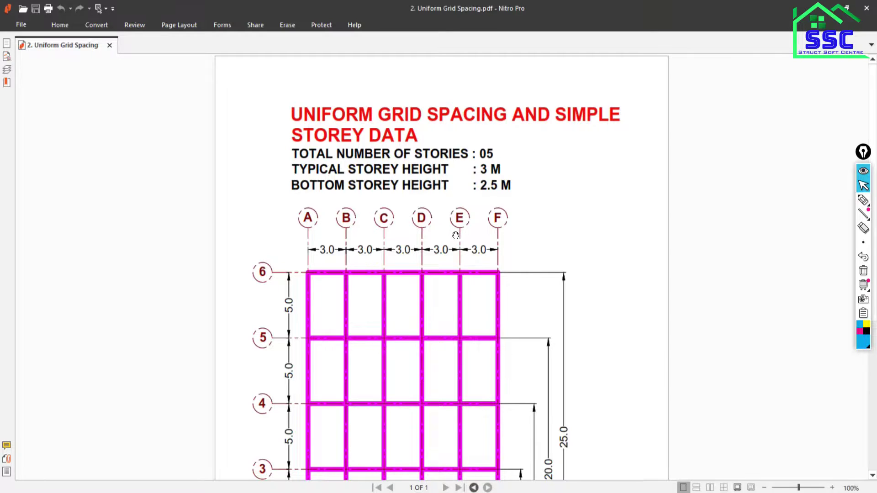
- Scroll through the A–F by 1–6 grid plan and pick the freehand pen tool
scroll(455, 236, down, 1)
scroll(429, 246, down, 3)
scroll(379, 237, down, 1)
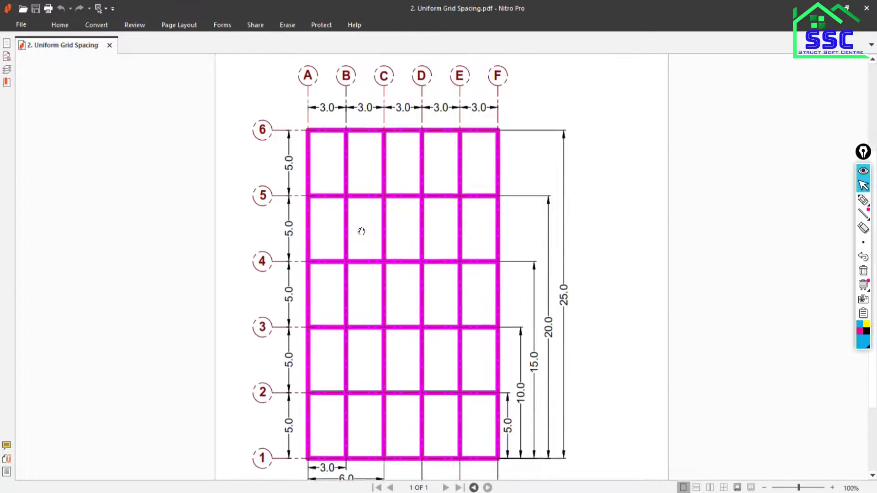
scroll(359, 206, down, 1)
scroll(452, 219, up, 2)
scroll(407, 192, up, 2)
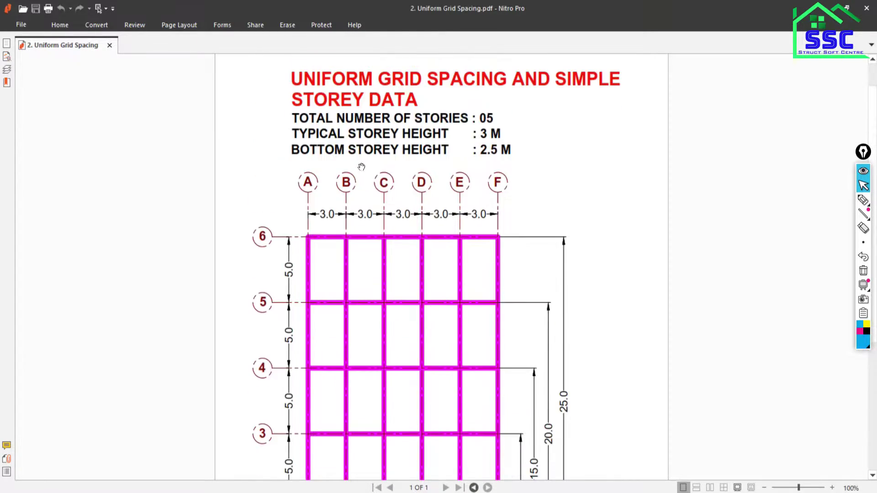
click(863, 199)
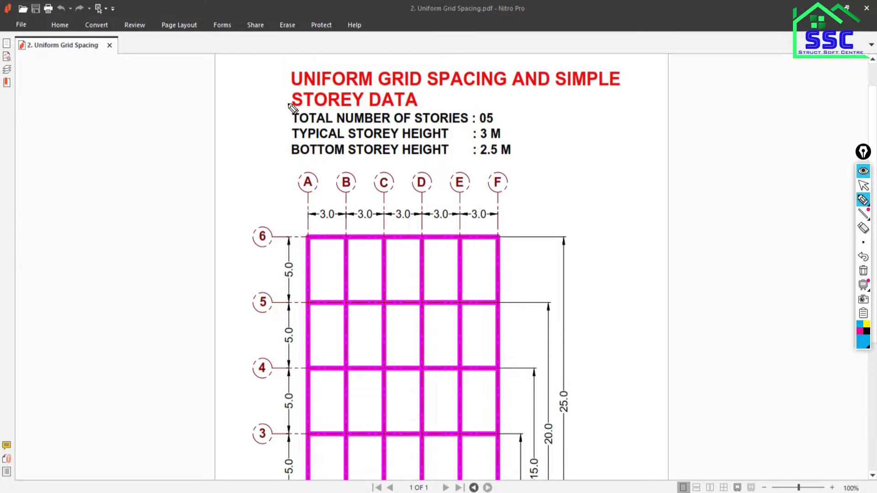
- Circle the storey data with the pen, then clear it and return to the pointer
mouse_move(278, 109)
mouse_down()
mouse_move(277, 165)
mouse_move(417, 175)
mouse_move(554, 137)
mouse_move(518, 101)
mouse_move(283, 97)
mouse_up()
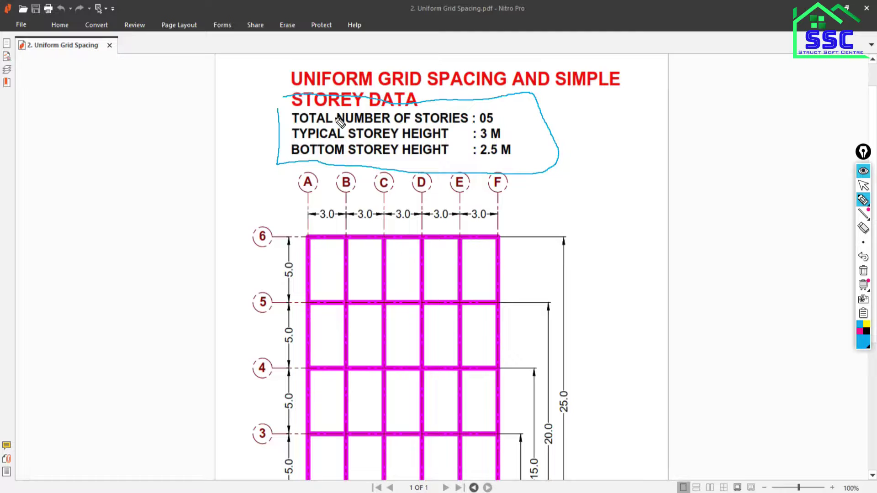
click(863, 271)
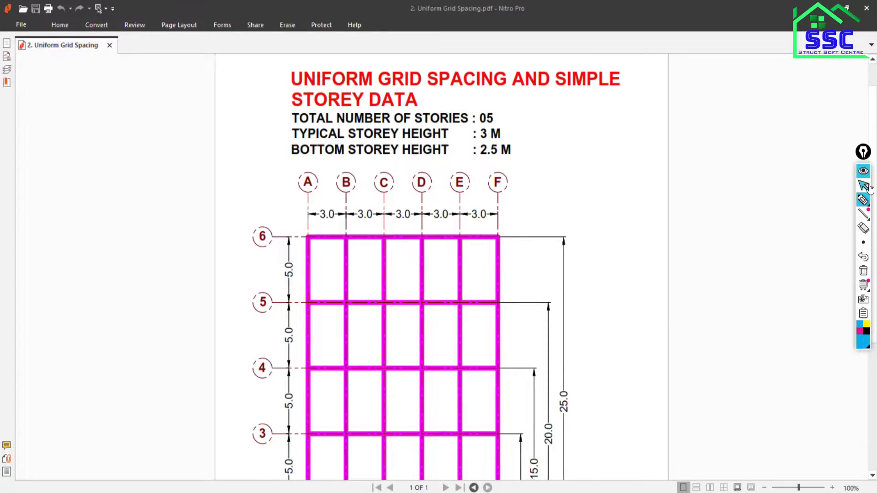
click(864, 185)
scroll(480, 320, down, 3)
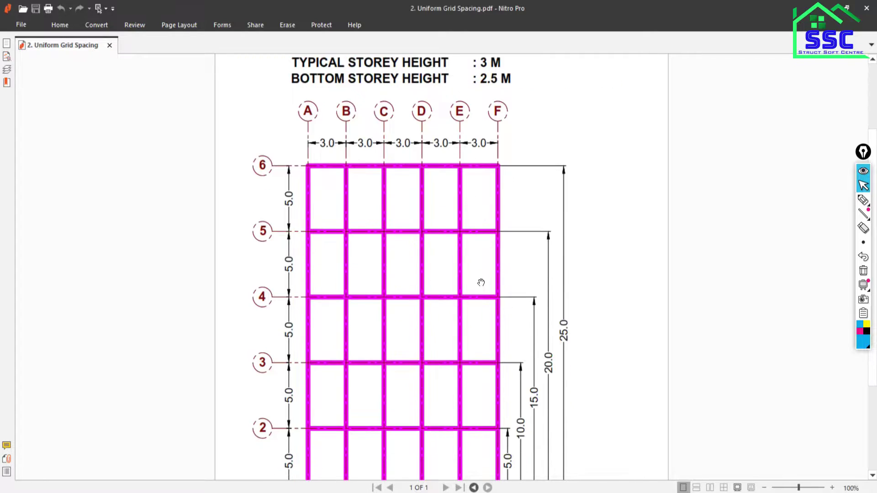
scroll(457, 266, up, 3)
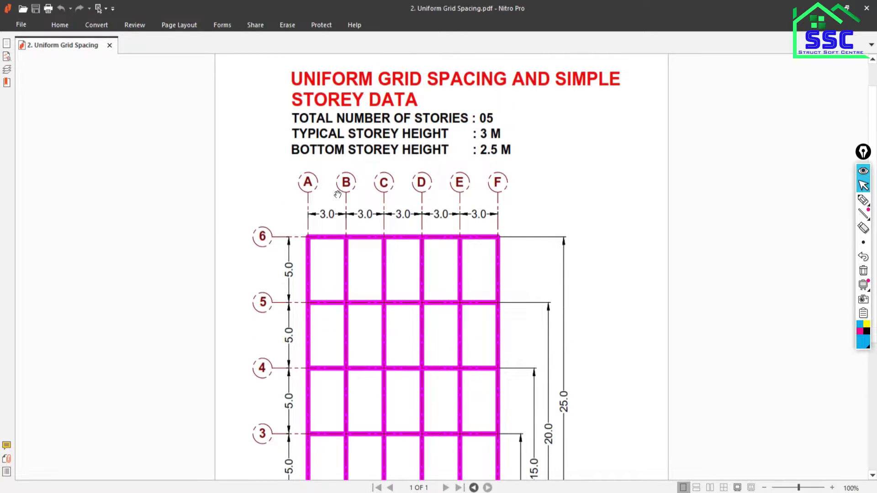
- Highlight the 3.0 spacings between grid lines A–F in blue
click(863, 199)
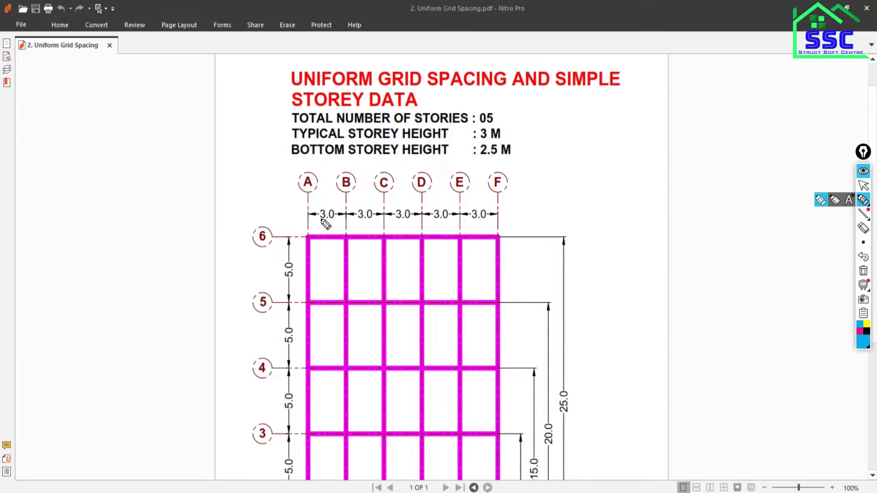
drag(316, 222, 387, 224)
drag(395, 224, 419, 223)
drag(433, 222, 462, 224)
drag(466, 223, 495, 224)
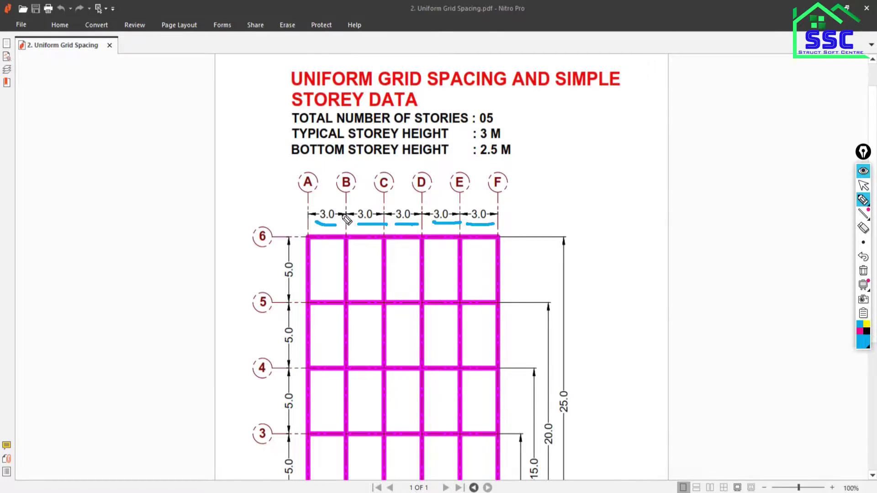
- Leave annotation mode, scroll the PDF, and switch to the empty ETABS window
click(863, 185)
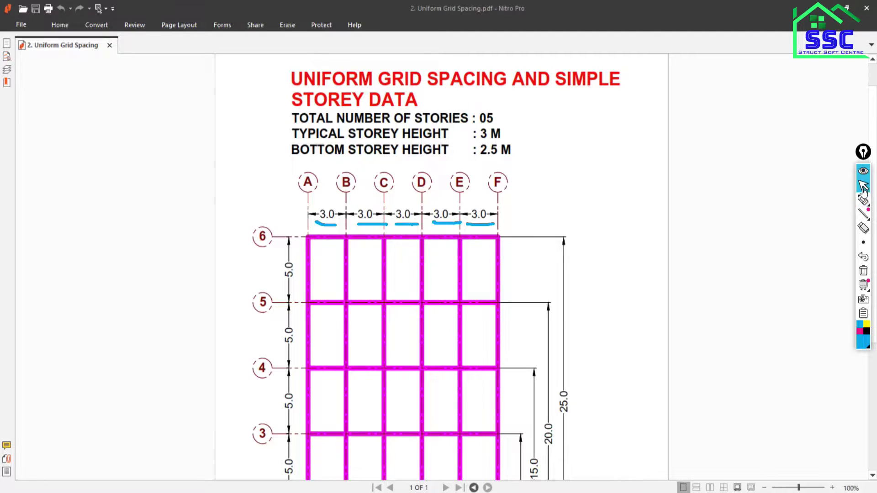
scroll(511, 299, down, 3)
scroll(511, 299, down, 3)
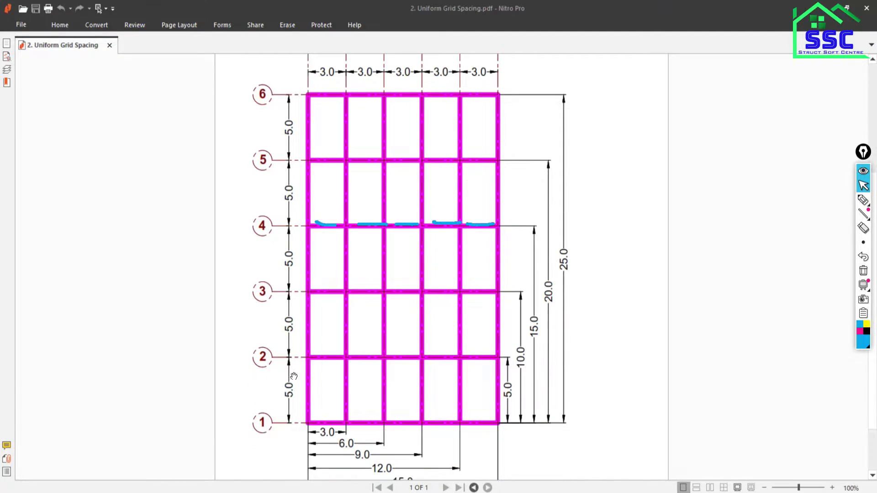
scroll(293, 377, up, 2)
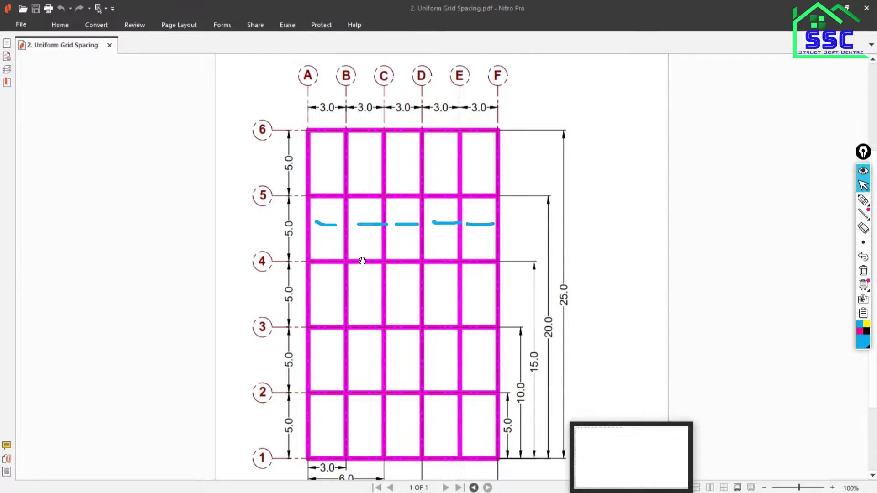
key(alt+Tab)
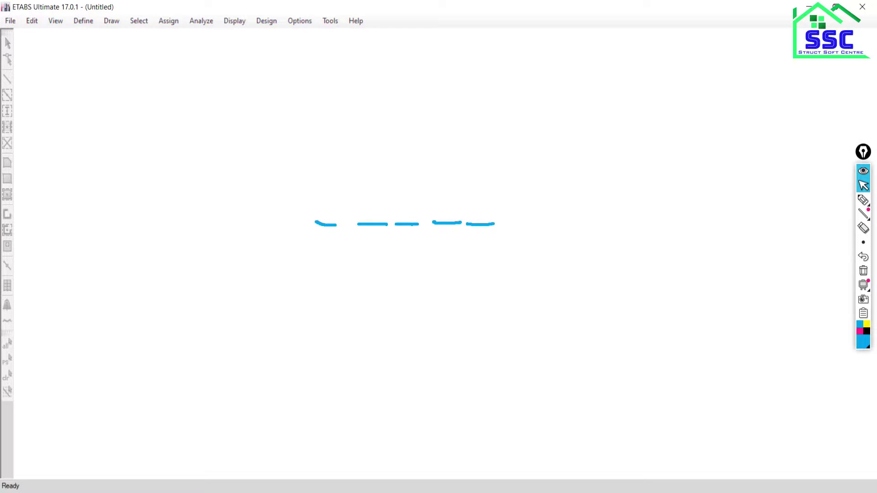
- Clear the annotations and start a new ETABS model using built-in settings
click(864, 271)
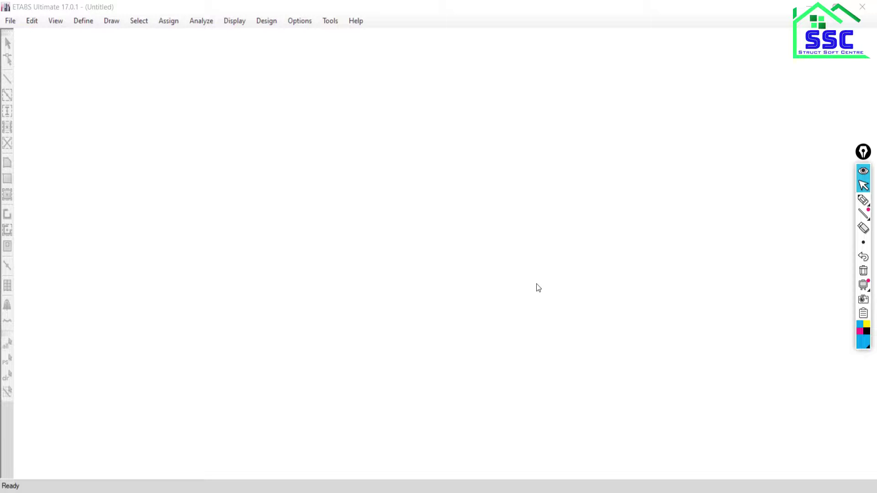
click(9, 22)
click(8, 20)
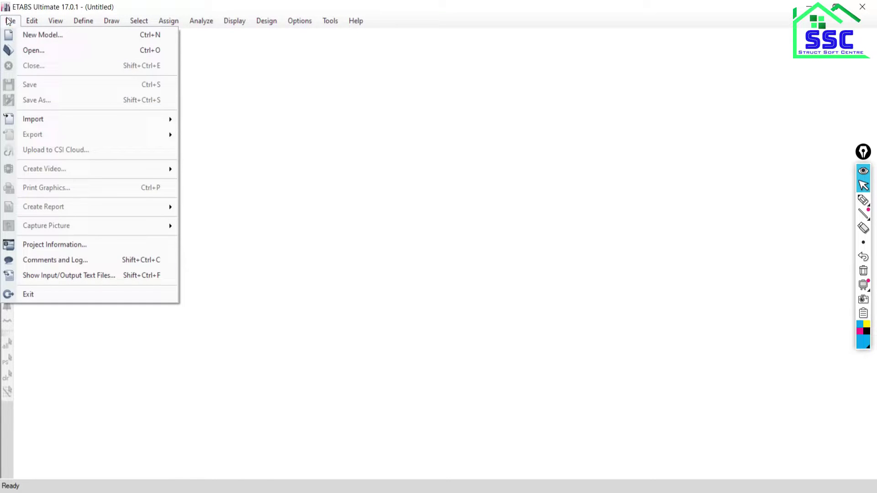
click(29, 35)
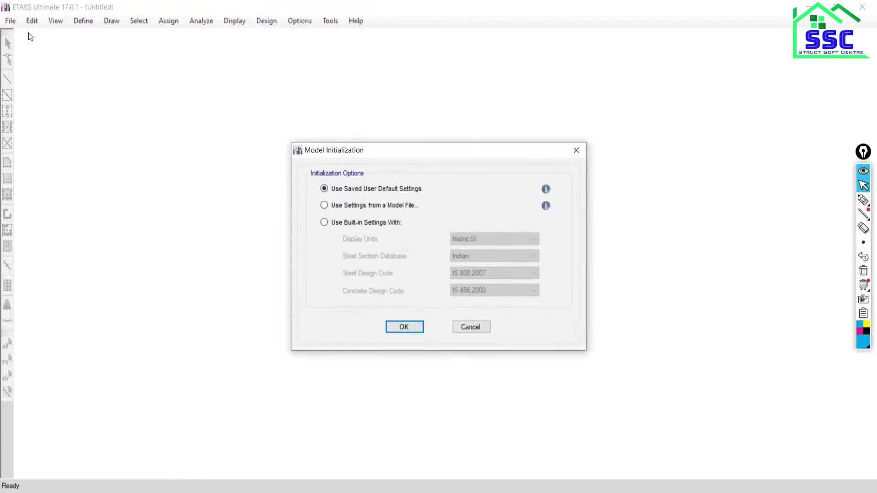
drag(382, 150, 344, 96)
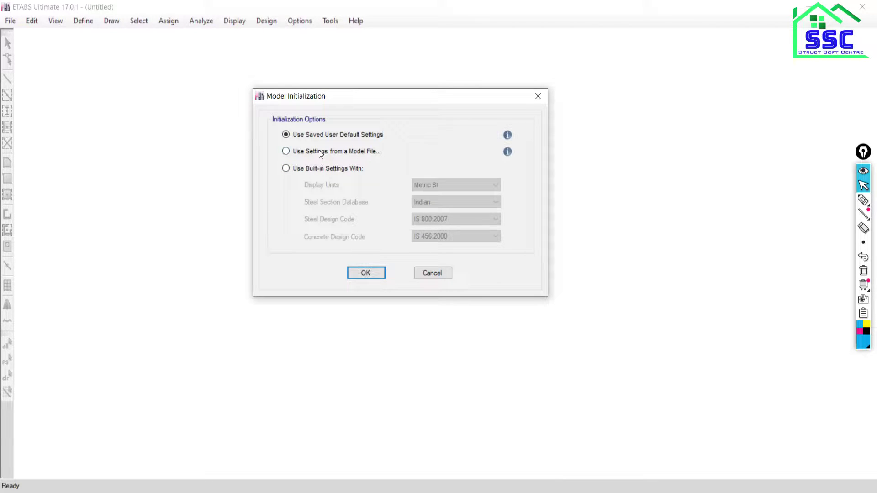
click(285, 168)
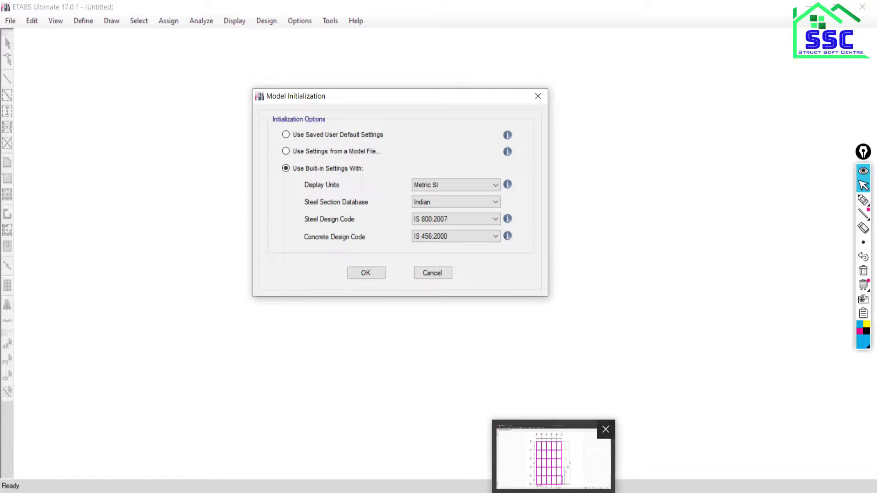
- Pan the grid PDF to show the storey data, then return to Model Initialization
click(553, 457)
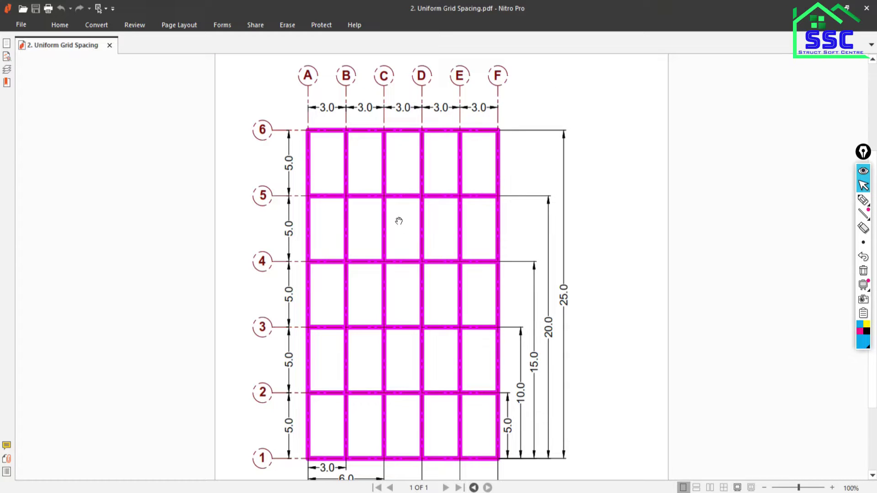
drag(339, 126, 337, 199)
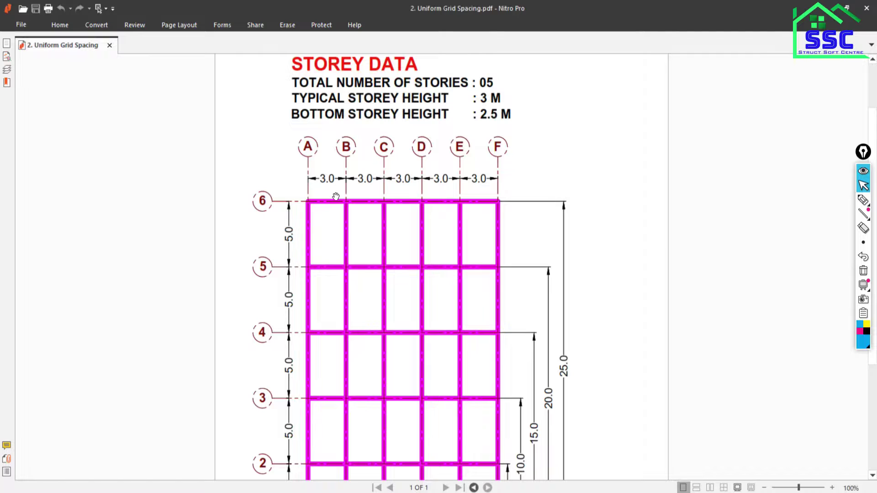
key(alt+Tab)
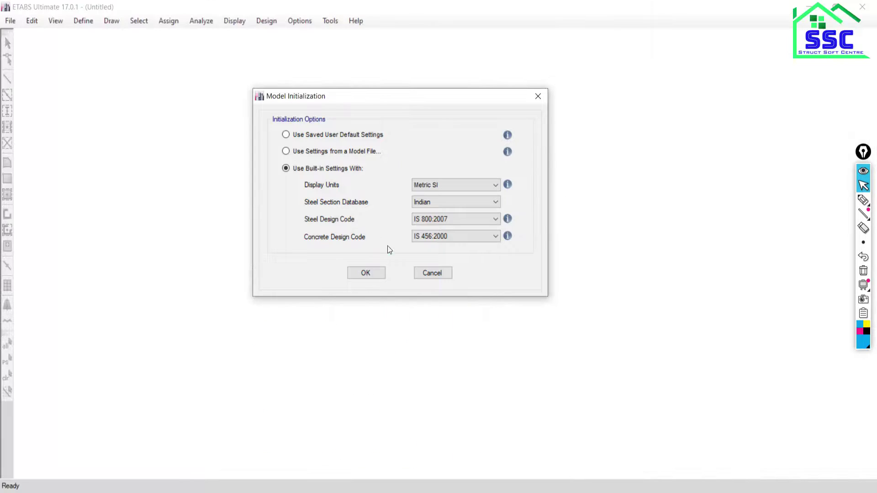
- Keep Metric SI units, Indian sections, IS 800:2007 and IS 456:2000, and accept the new model
click(439, 184)
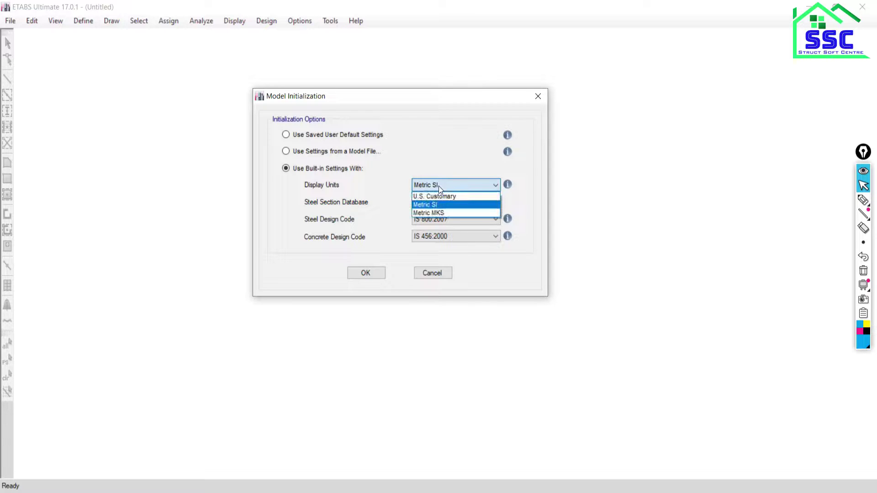
click(449, 182)
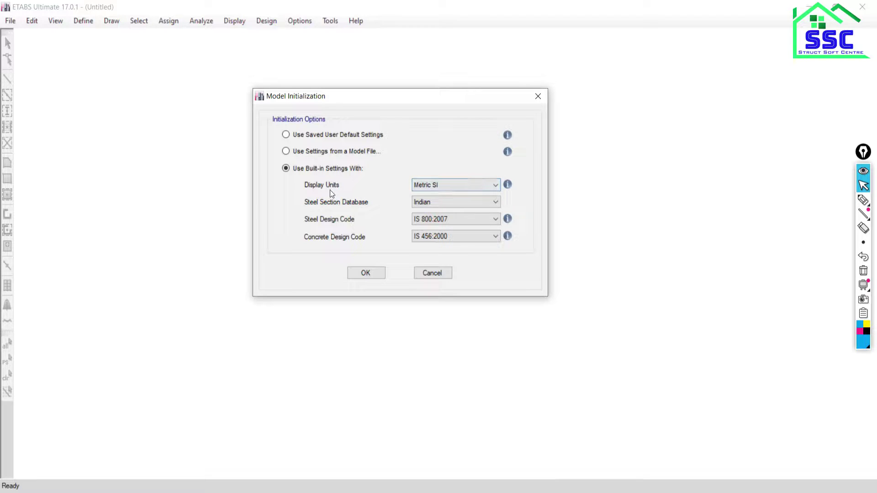
click(438, 188)
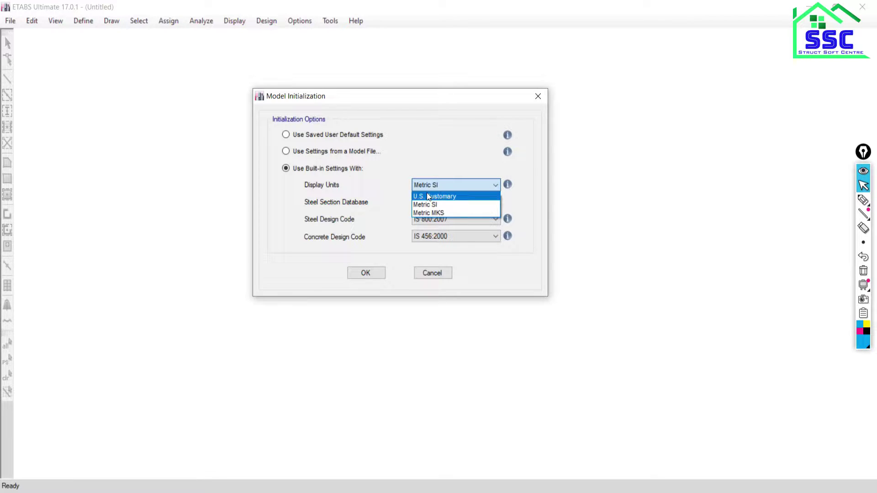
click(429, 183)
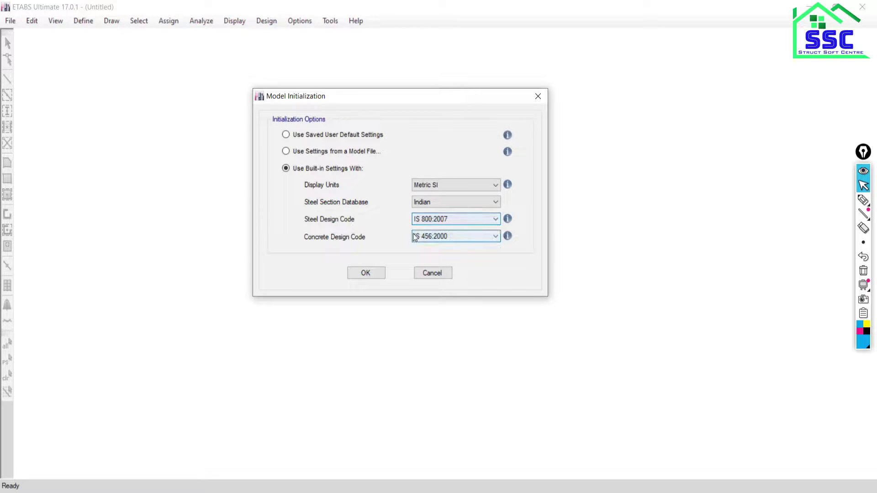
click(377, 272)
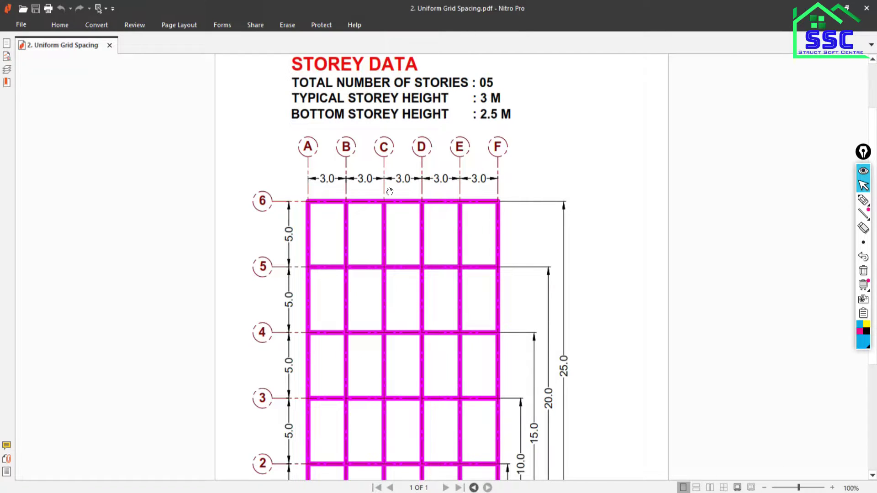
click(864, 204)
drag(321, 156, 315, 174)
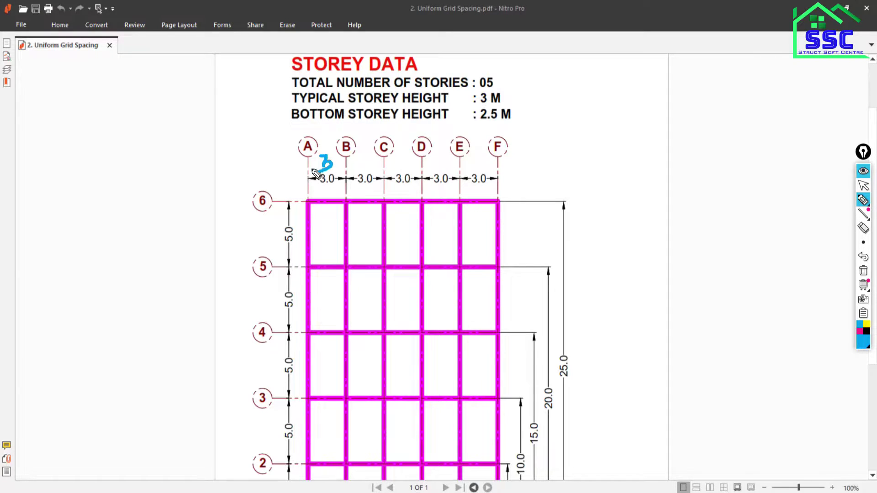
mouse_move(361, 157)
mouse_down()
mouse_move(371, 162)
mouse_move(363, 174)
mouse_move(417, 158)
mouse_move(476, 167)
mouse_up()
click(409, 165)
click(475, 156)
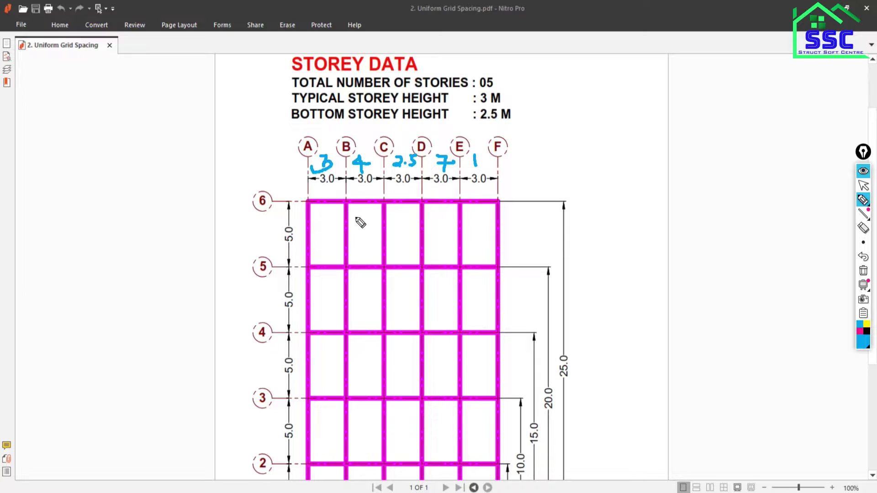
click(862, 273)
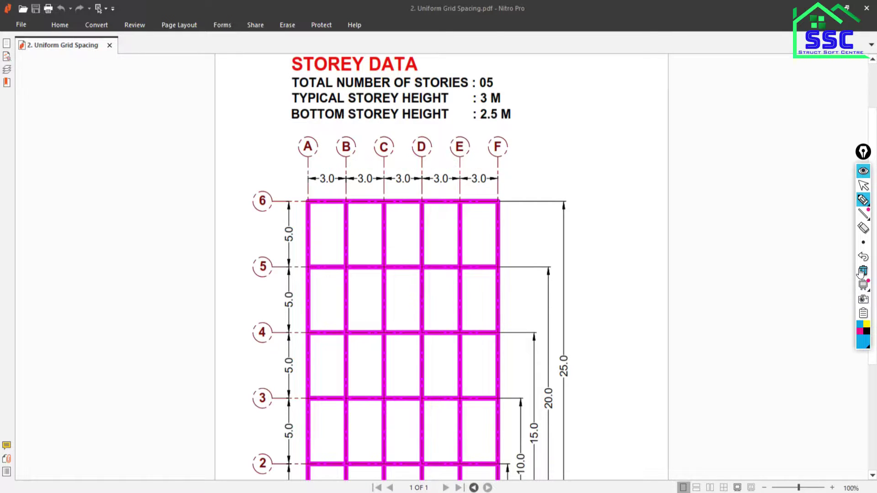
click(864, 185)
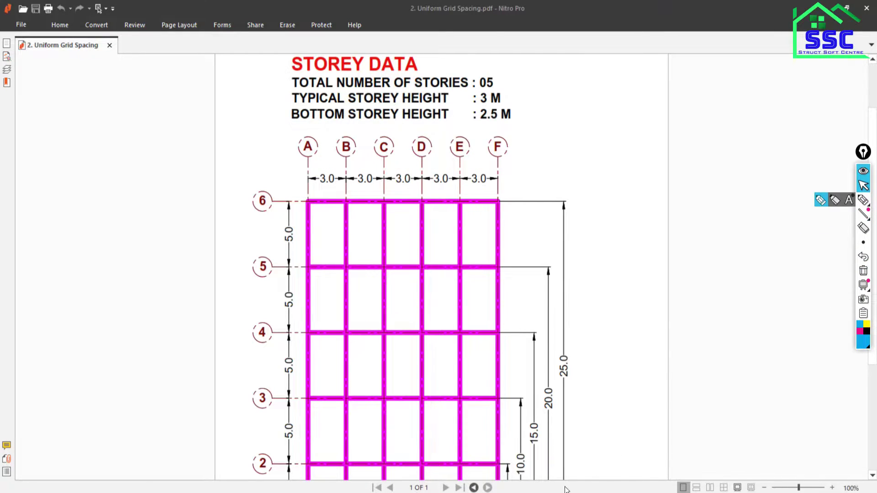
key(alt+Tab)
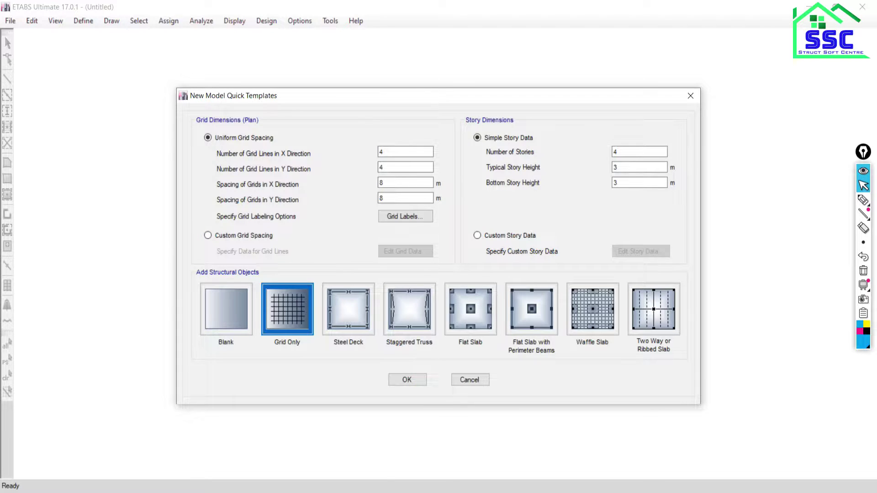
key(alt+Tab)
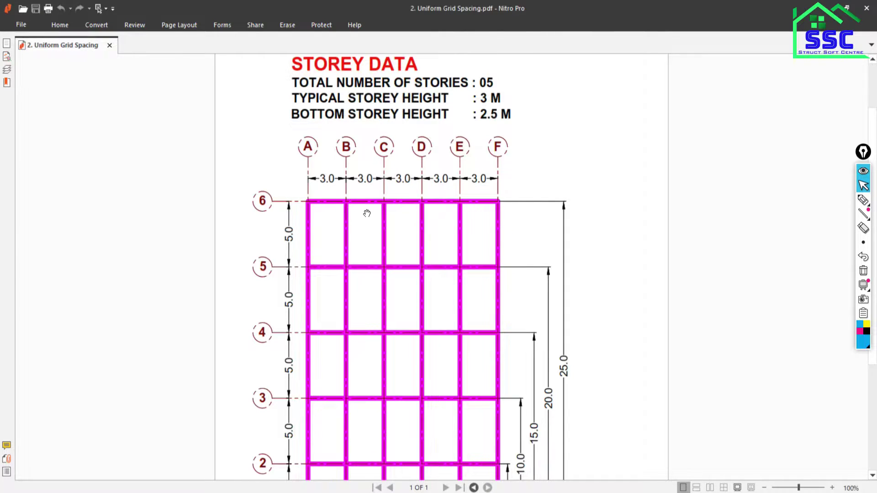
scroll(338, 315, down, 3)
scroll(339, 315, up, 3)
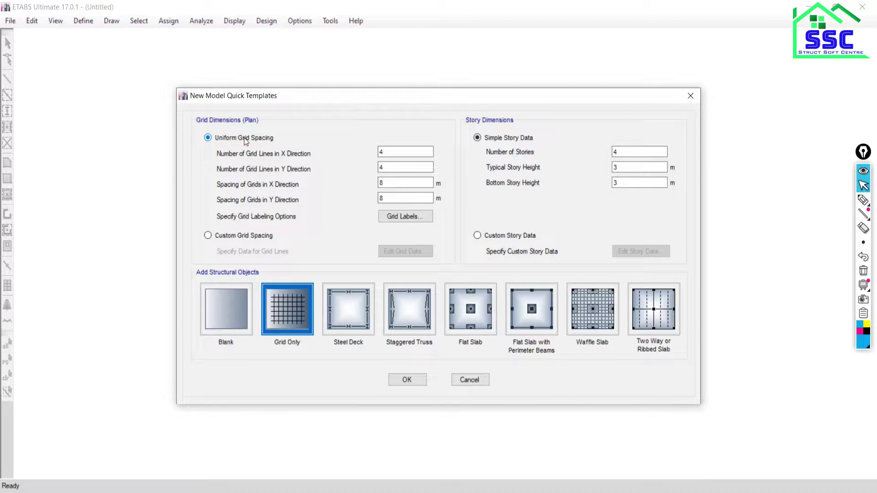
key(alt+Tab)
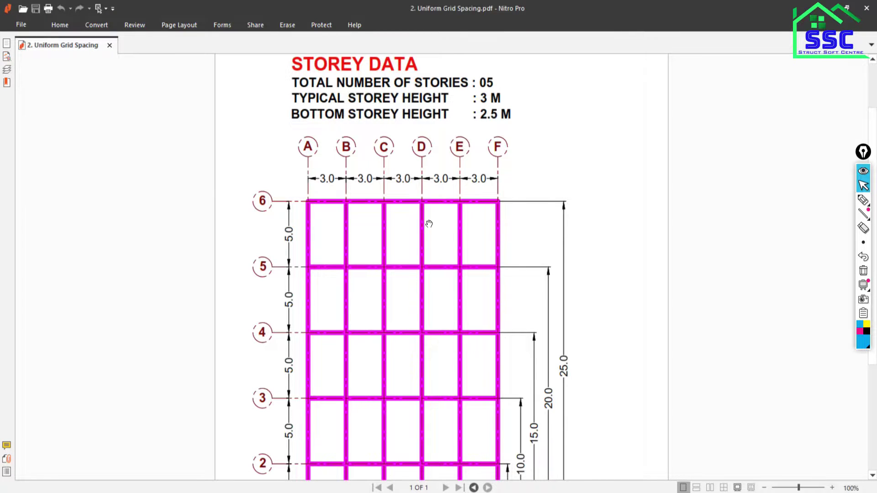
- Hand-number grid lines A–F as 1–6 on the PDF, then return to ETABS Quick Templates
key(ctrl+shift+p)
mouse_move(310, 121)
mouse_down()
mouse_move(311, 134)
mouse_move(432, 129)
mouse_up()
mouse_move(428, 120)
mouse_down()
mouse_move(426, 135)
mouse_move(464, 134)
mouse_move(472, 122)
mouse_move(497, 136)
mouse_up()
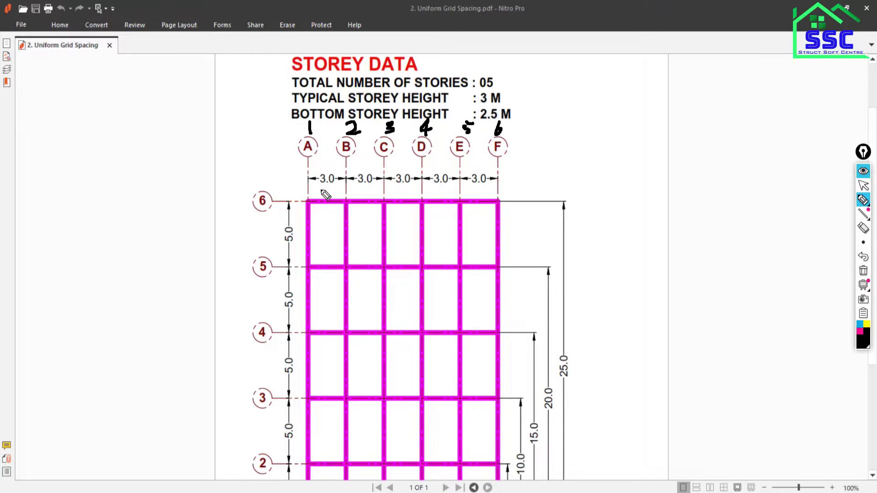
mouse_move(863, 200)
click(863, 185)
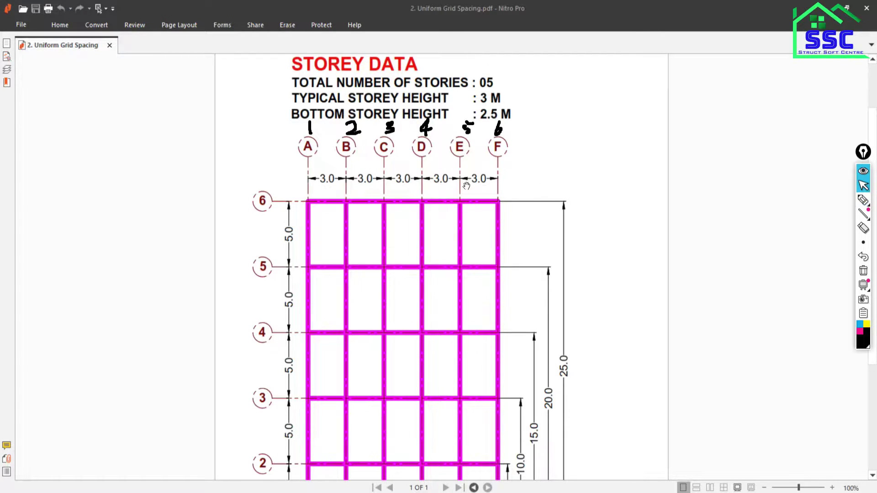
scroll(296, 252, down, 3)
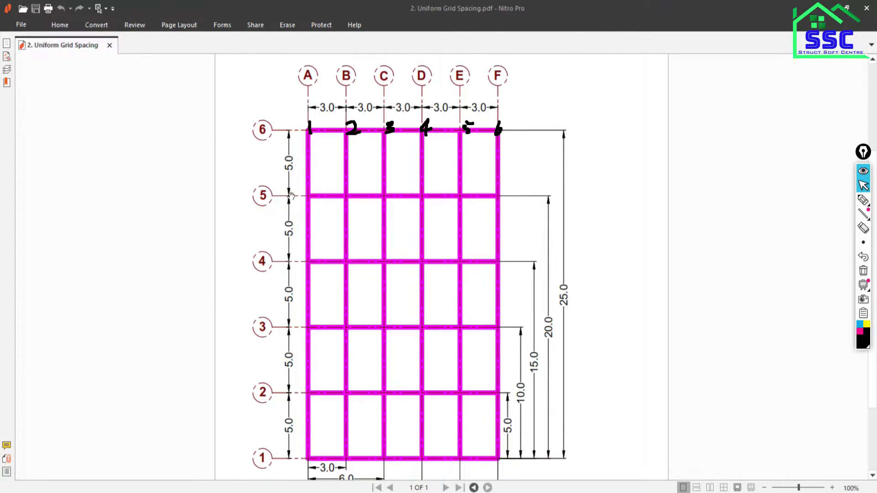
scroll(266, 153, up, 2)
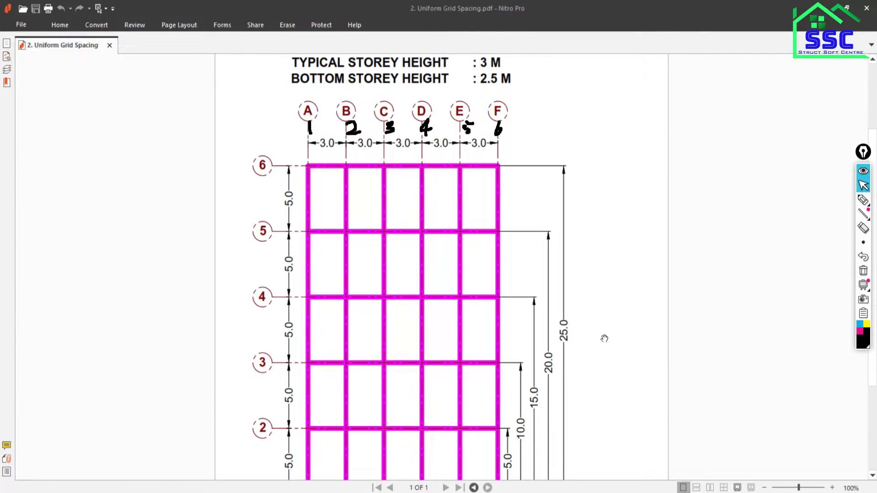
key(alt+Tab)
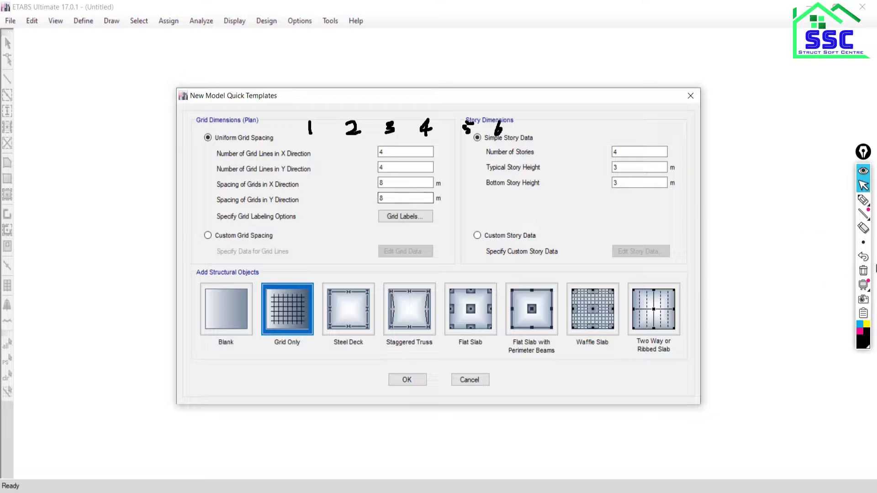
- Erase the screen ink and set 6 grid lines in both X and Y
click(864, 271)
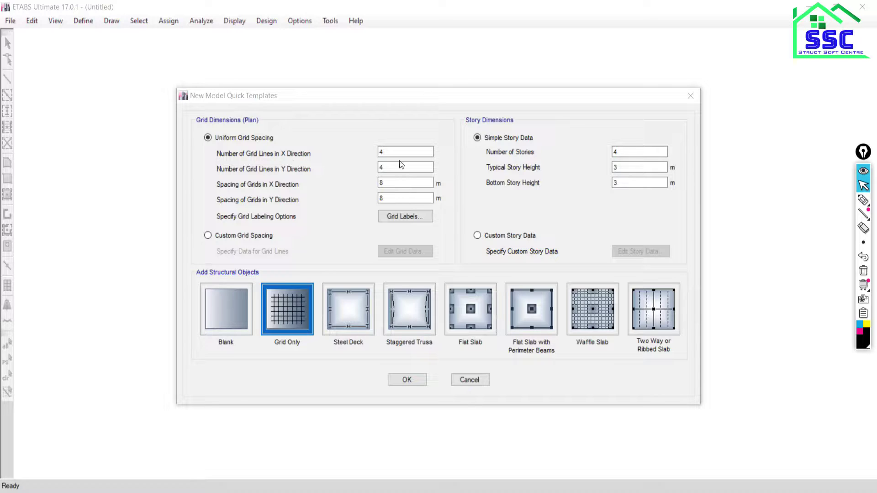
double_click(429, 152)
text(6)
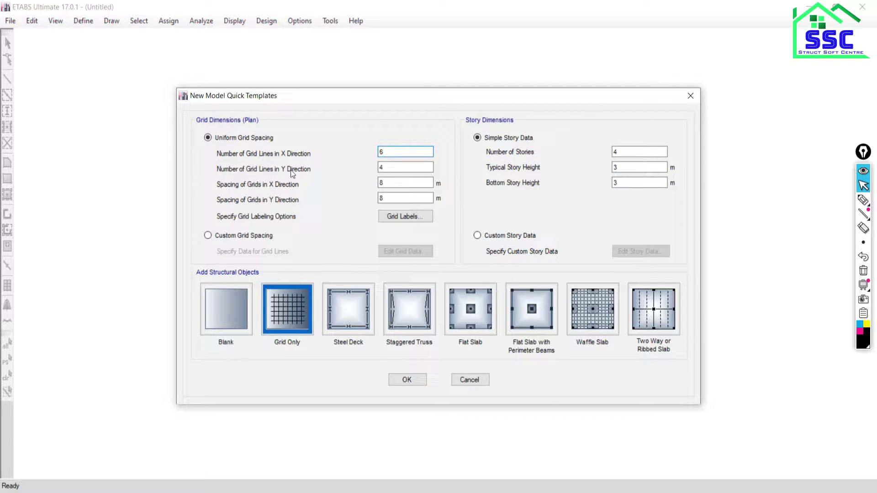
double_click(393, 168)
text(6)
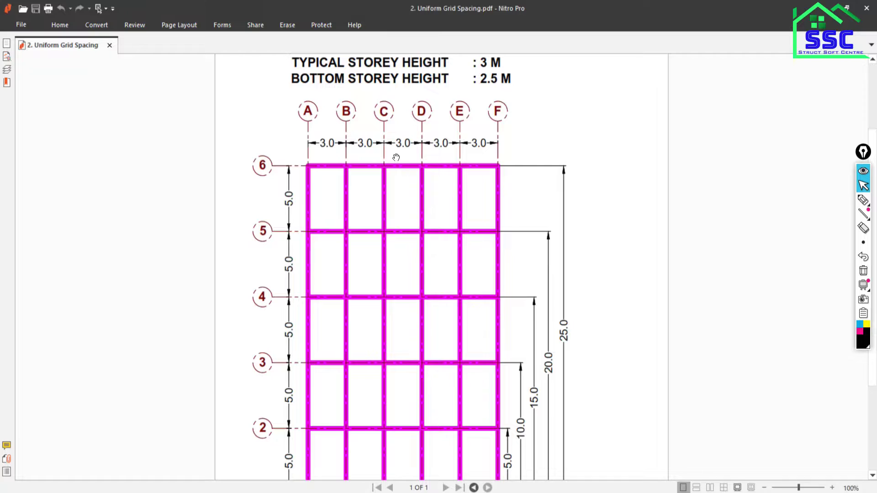
scroll(288, 304, down, 1)
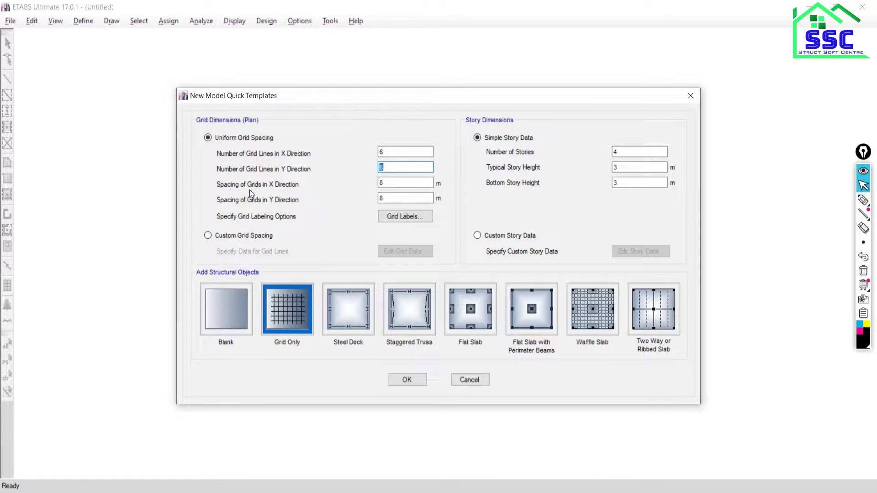
- Set grid spacing to 3 m in X and 5 m in Y, then check the PDF
double_click(387, 181)
text(3)
key(Tab)
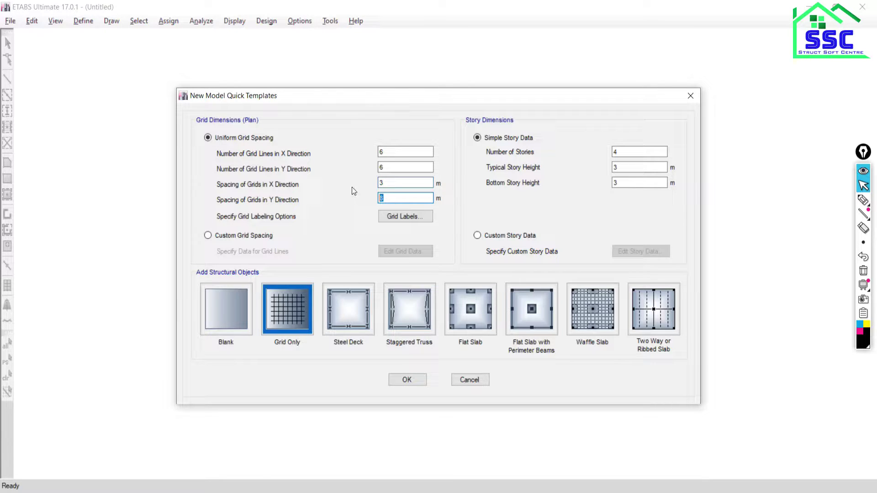
text(5)
key(alt+Tab)
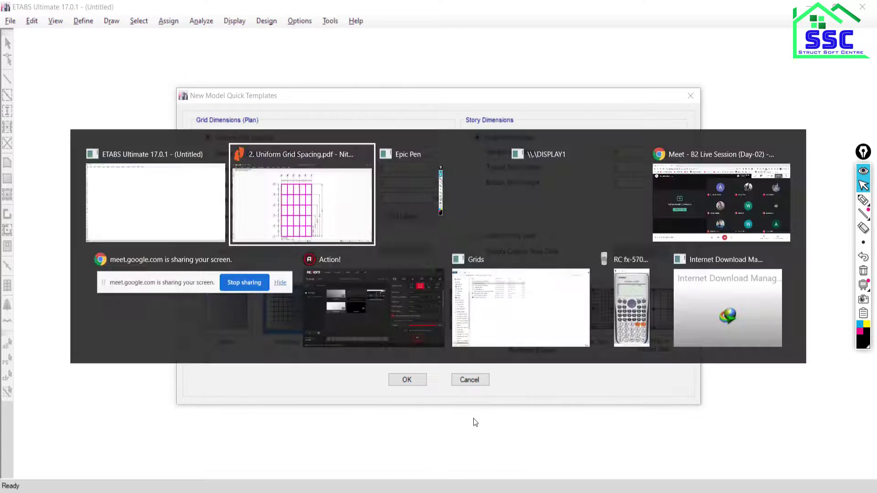
scroll(371, 118, up, 2)
scroll(371, 118, up, 3)
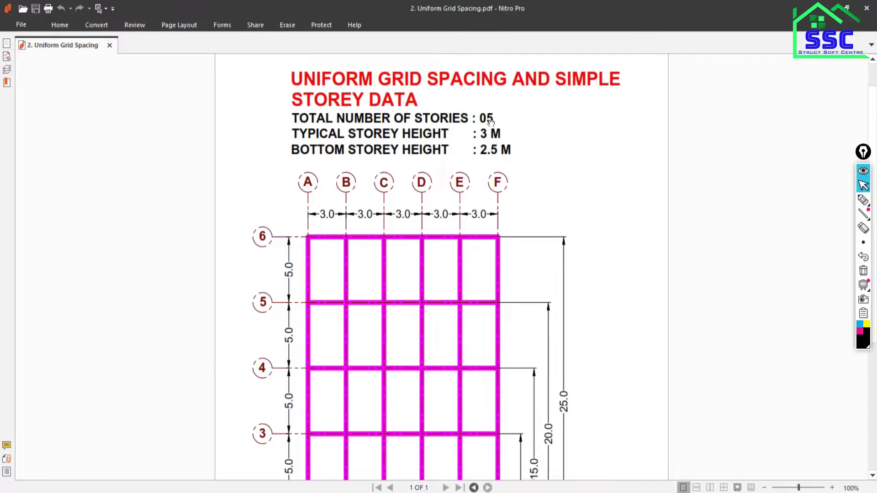
- Compare the PDF storey data with ETABS: 5 stories, 3 m typical, 2.5 m bottom height
key(alt+Tab)
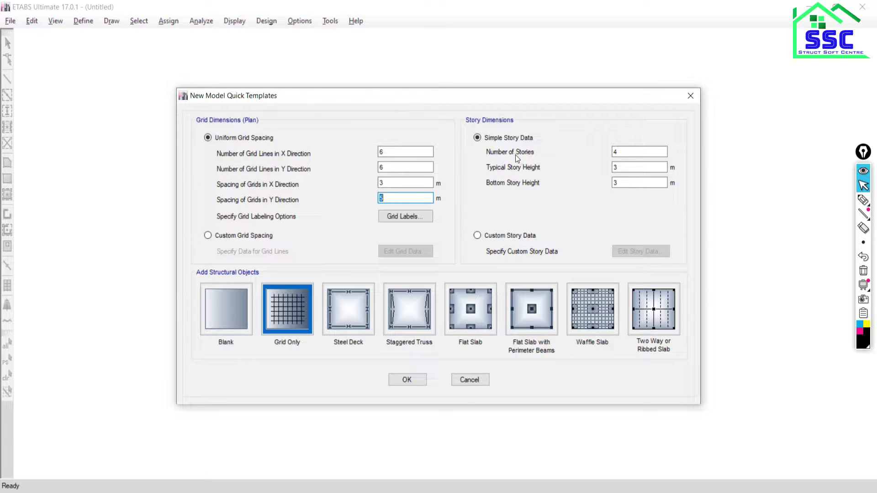
key(alt+Tab)
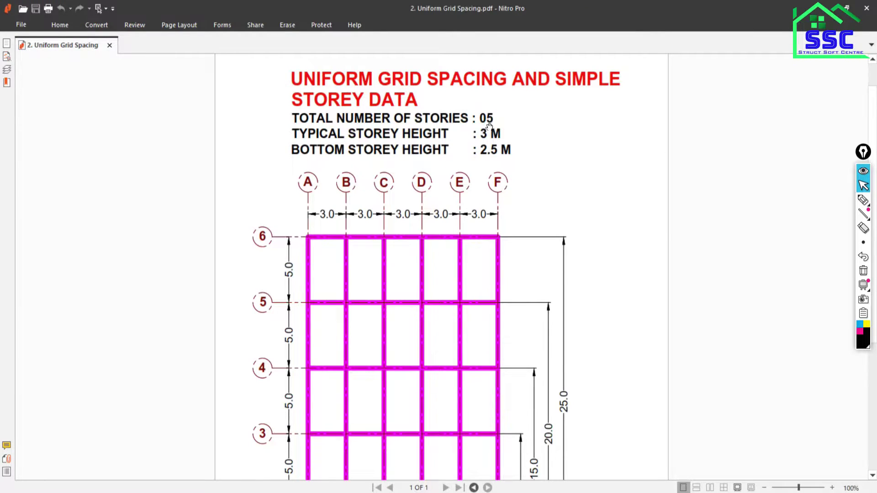
key(alt+Tab)
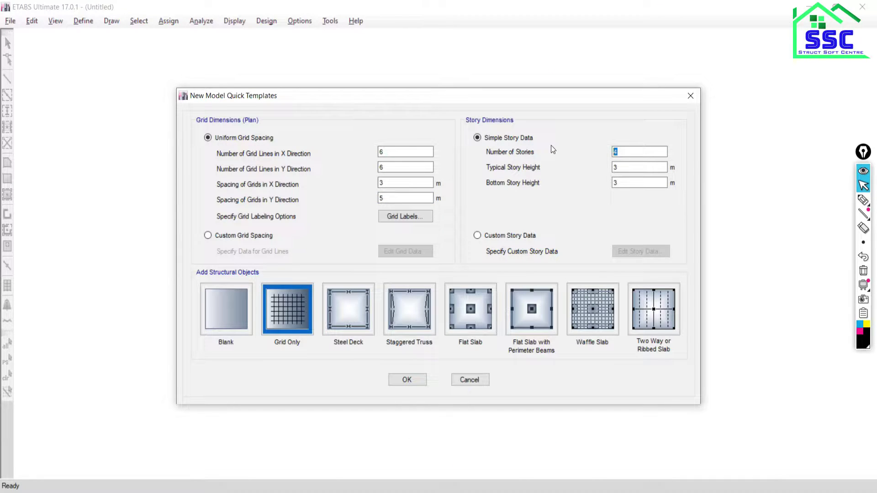
key(alt+Tab)
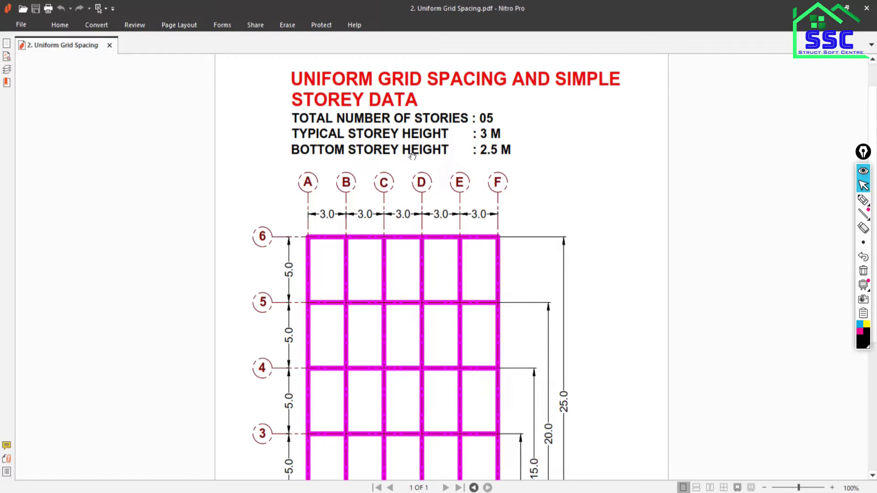
key(alt+Tab)
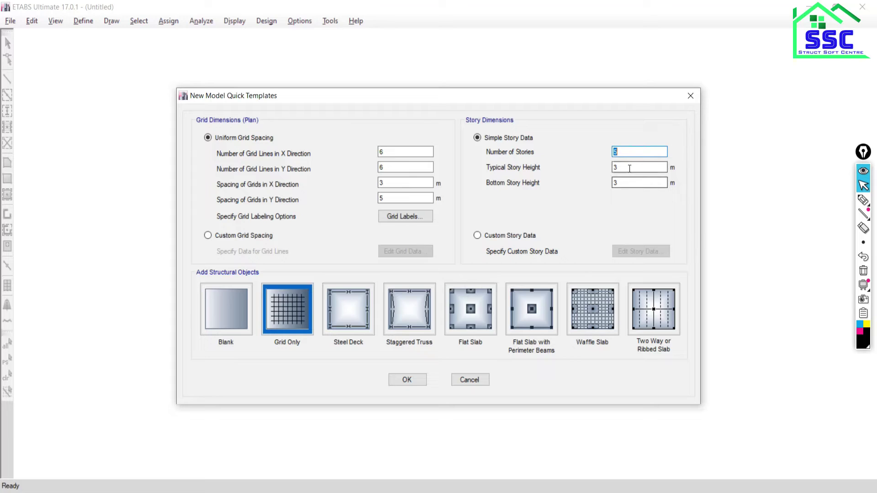
key(alt+Tab)
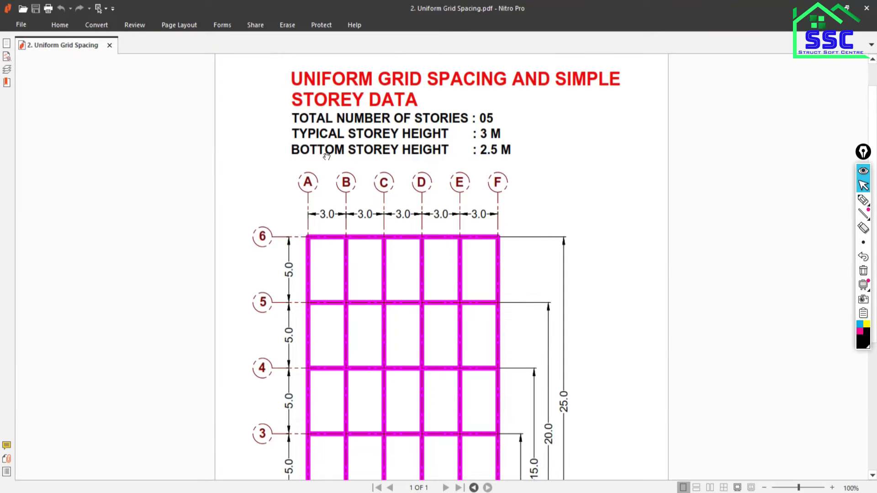
key(alt+Tab)
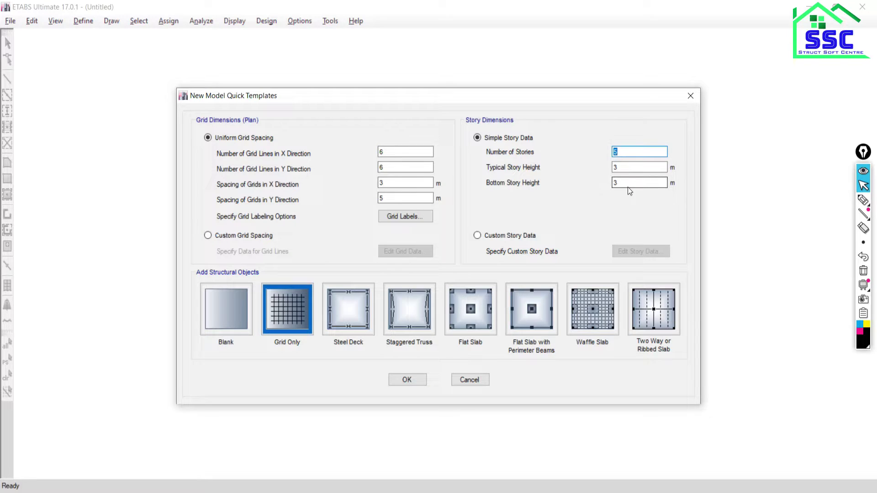
key(Tab)
key(Tab)
- Open Grid Labels options, then check the PDF's A–F and 1–6 grid bubbles
click(402, 219)
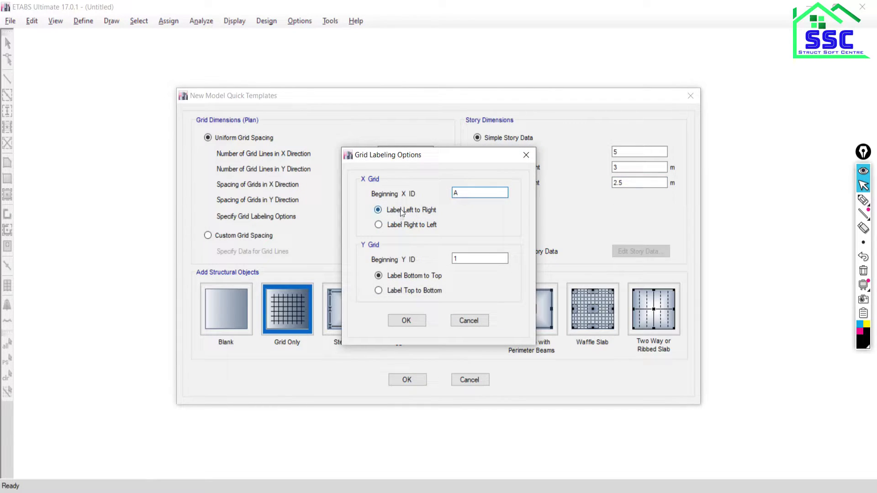
key(alt+Tab)
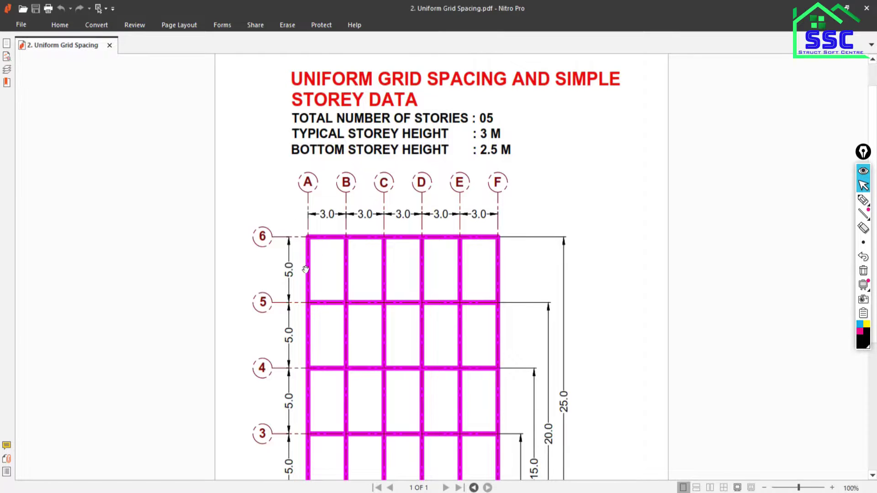
scroll(296, 274, down, 3)
scroll(307, 315, down, 3)
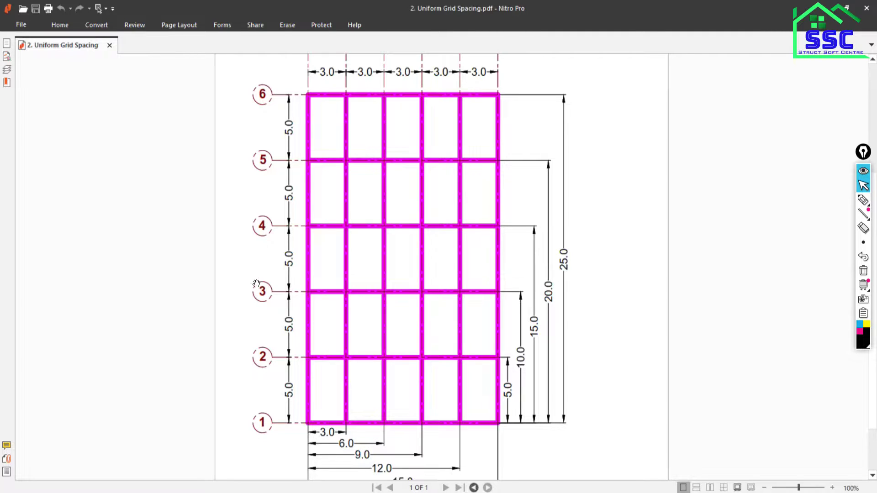
scroll(331, 160, up, 3)
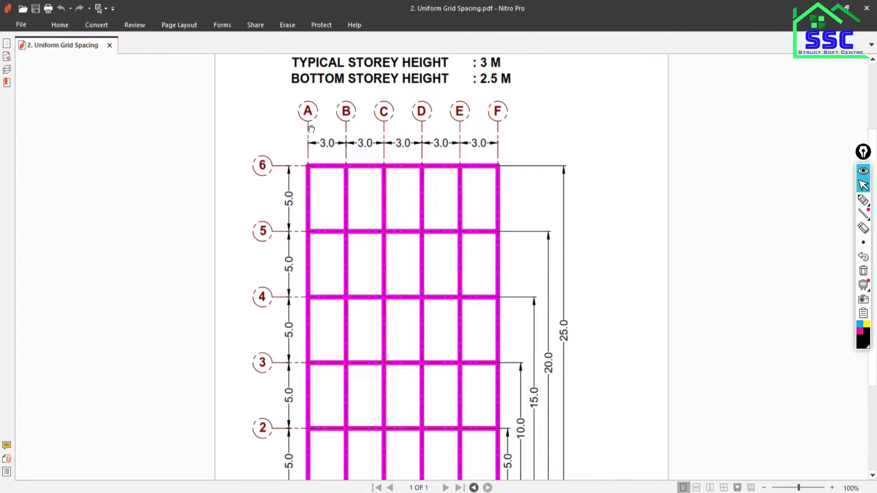
scroll(311, 274, down, 3)
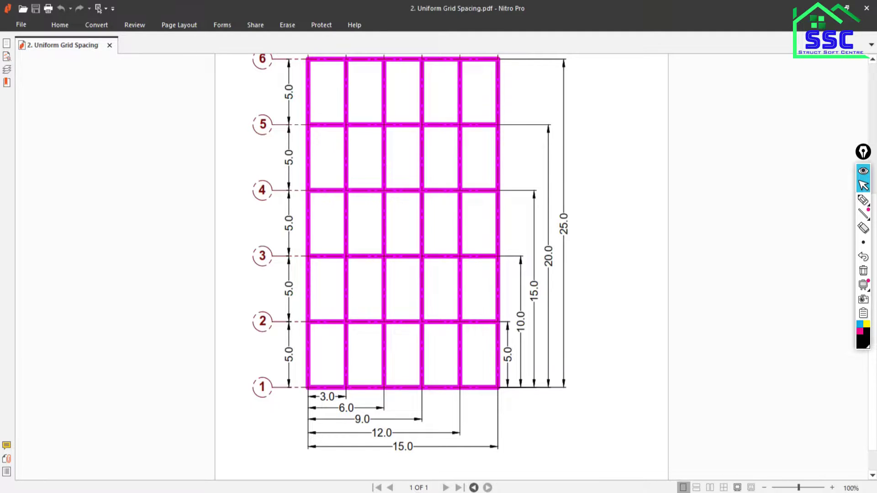
- Cancel and reopen Grid Labels in ETABS, selecting beginning X ID A
key(alt+Tab)
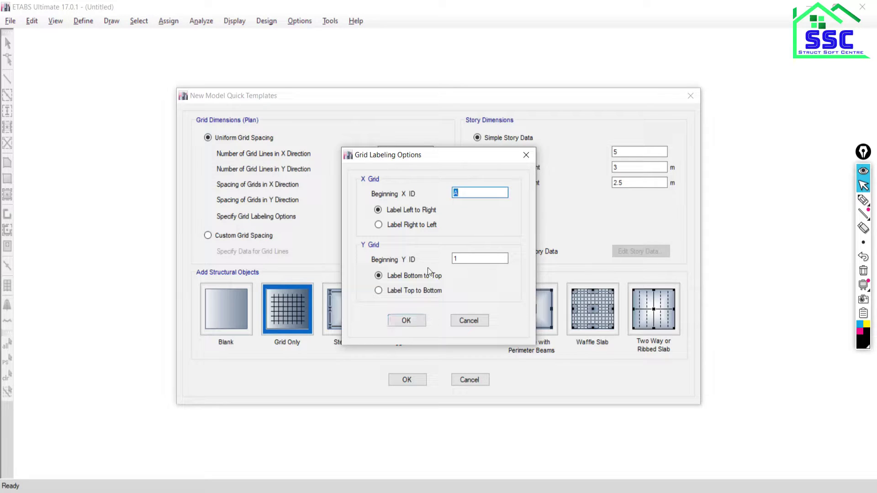
click(469, 322)
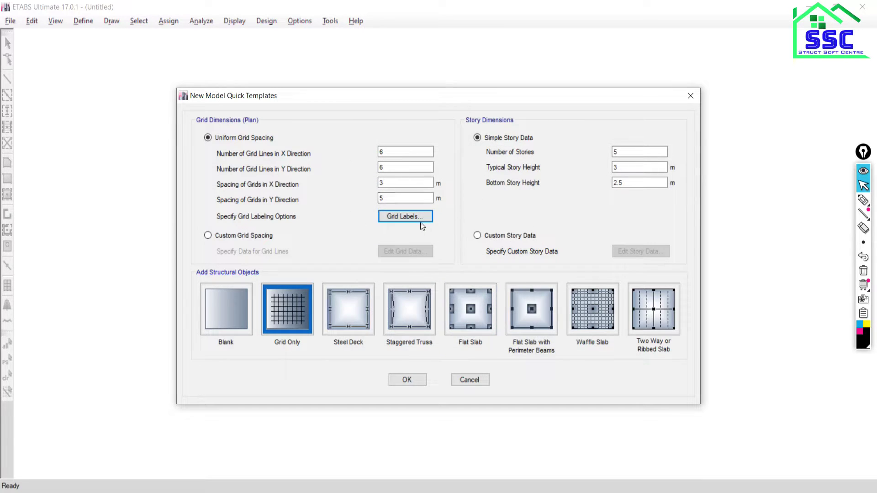
click(406, 218)
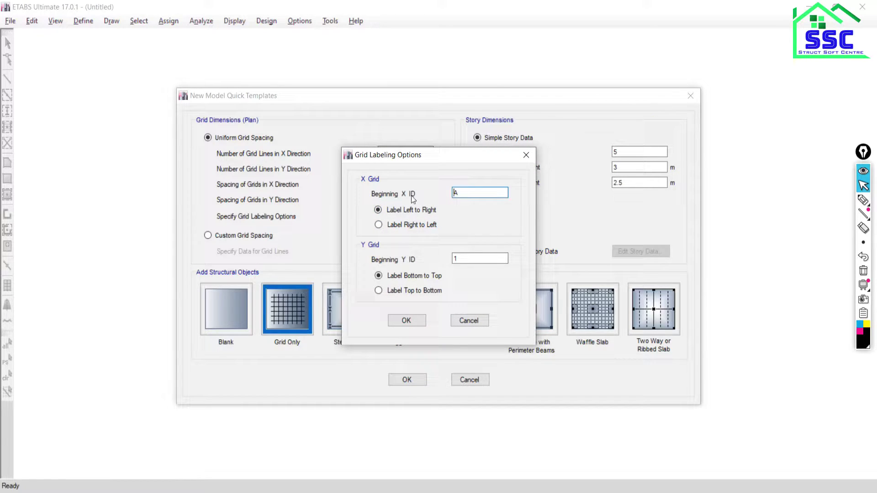
double_click(461, 193)
- Accept the default grid labels and pick the Grid Only quick template
click(403, 321)
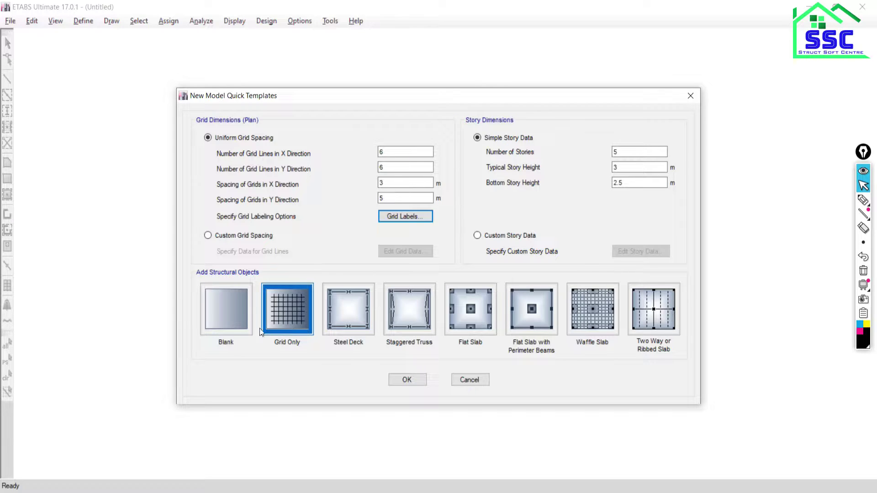
click(286, 313)
- Generate the A–F by 1–6 grid-only model and widen the plan view beside the 3-D view
click(392, 380)
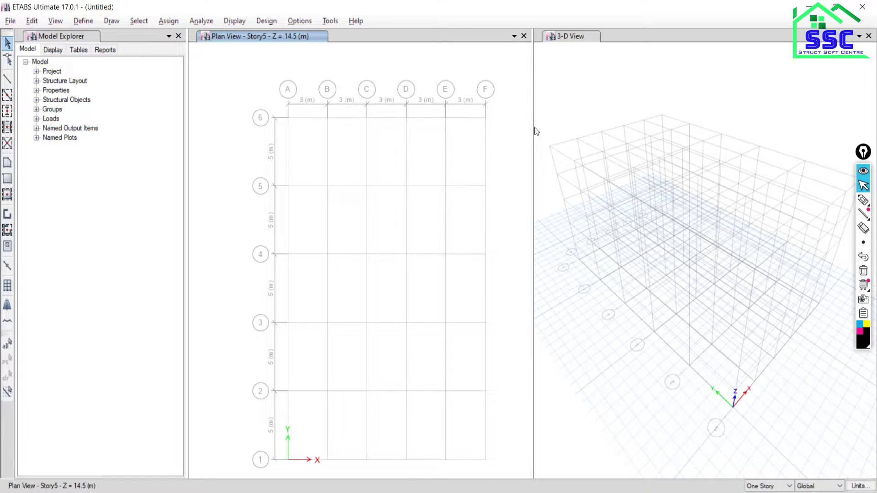
drag(532, 129, 590, 130)
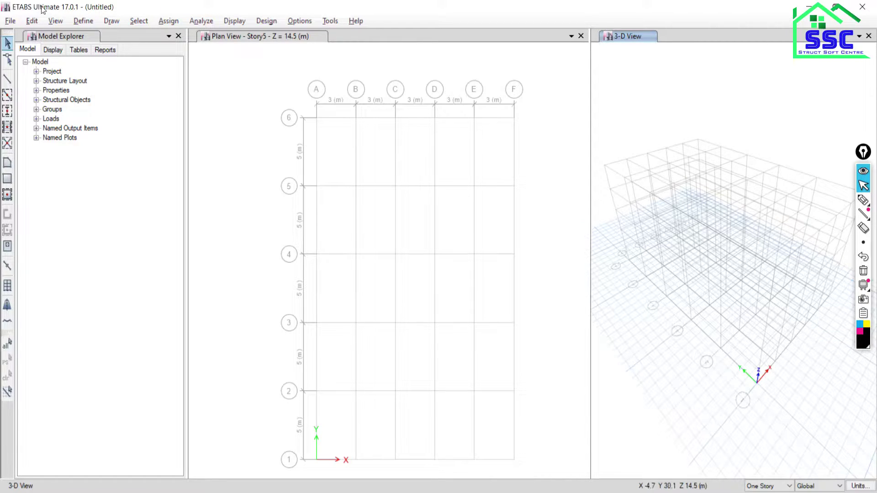
- Open the Story Data table listing Story1 at 2.5 m and Story2–Story5 at 3 m
click(34, 22)
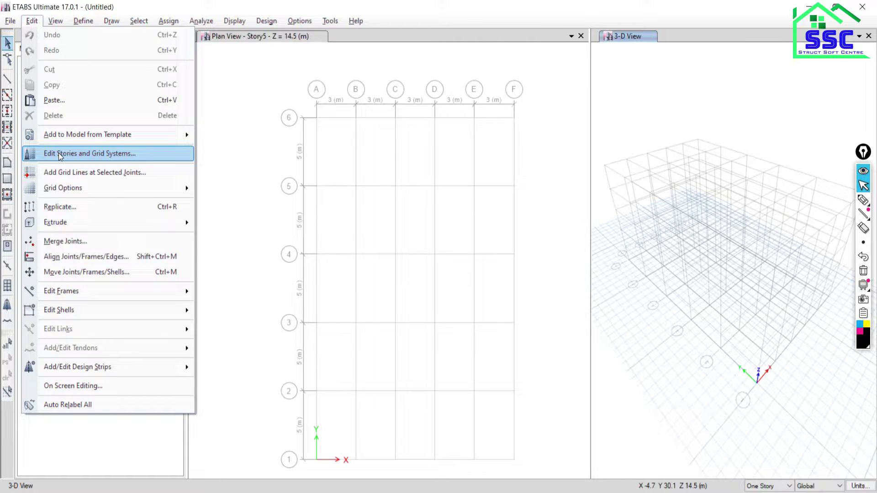
click(60, 156)
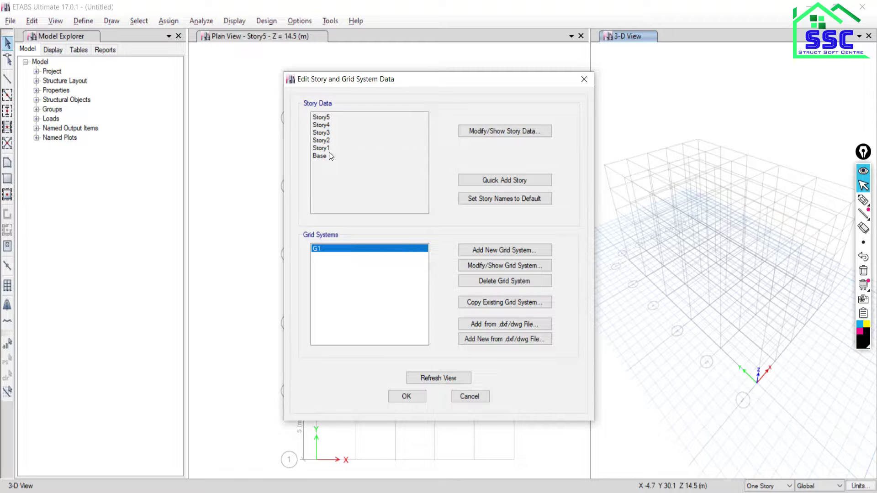
click(486, 132)
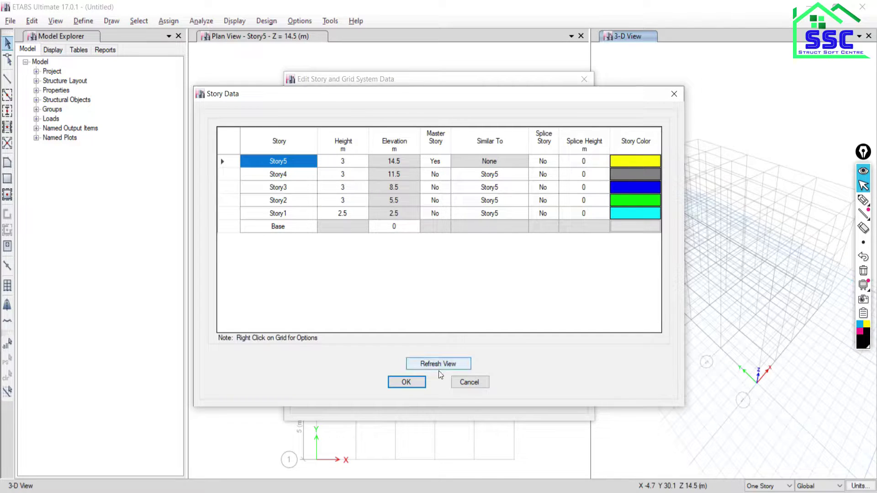
- Cancel the Story Data table without changes and leave the story and grid data dialog
click(467, 384)
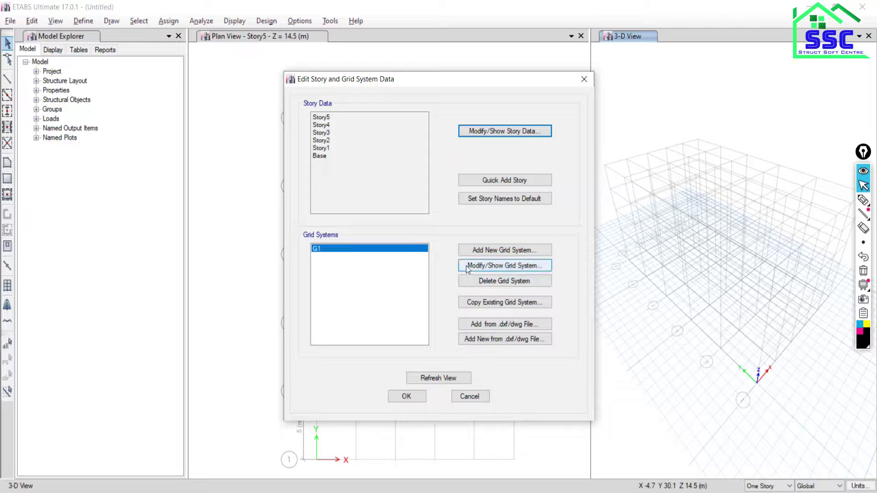
click(495, 268)
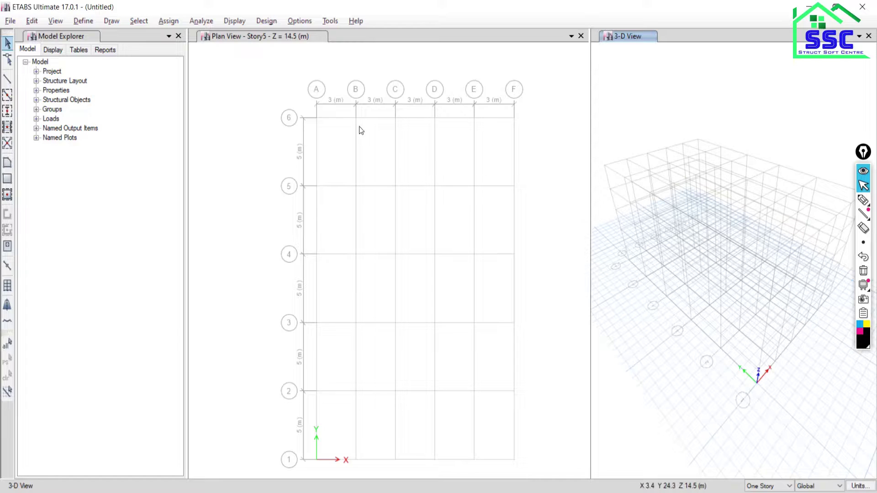
- Review the story table again without changes and move the data dialog to the top-left corner
click(29, 21)
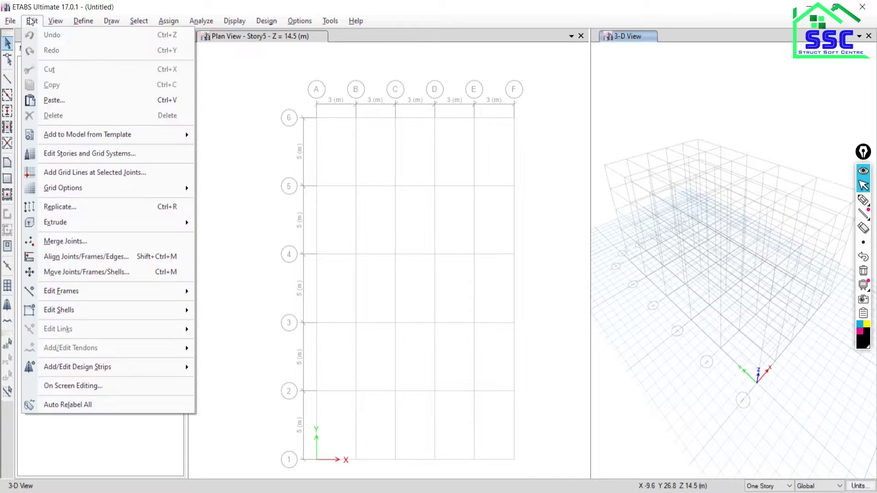
click(30, 21)
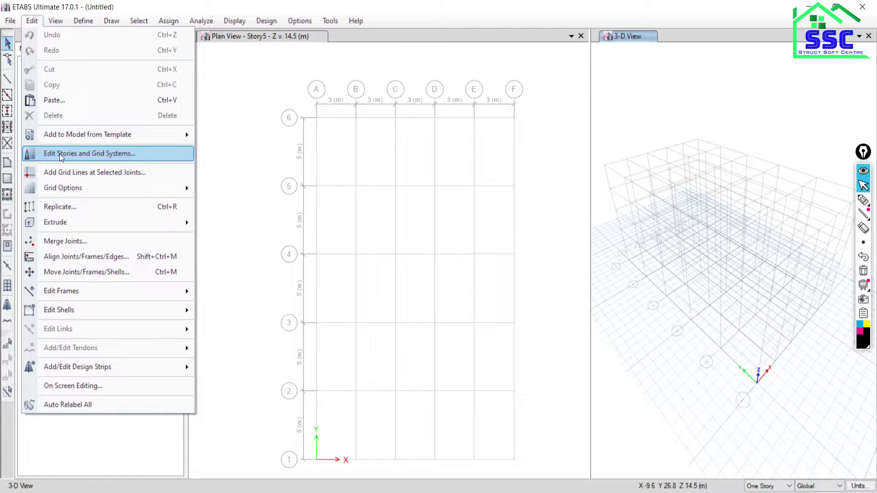
click(60, 153)
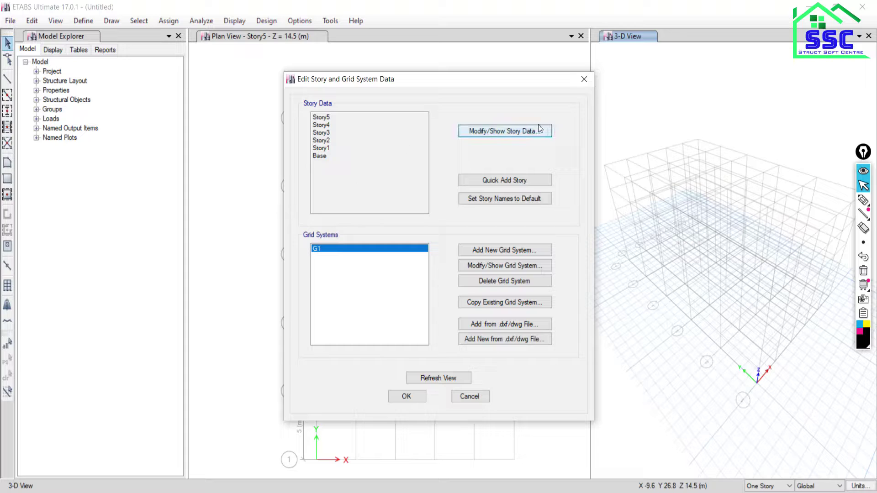
click(490, 132)
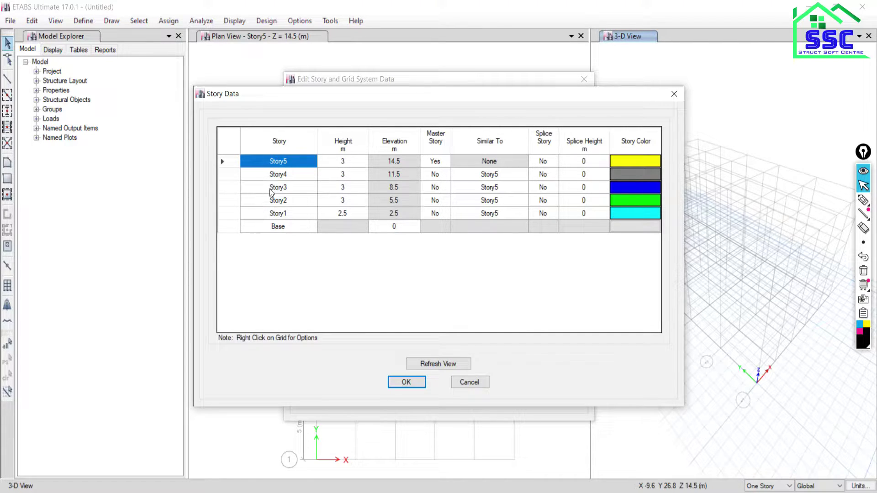
click(460, 385)
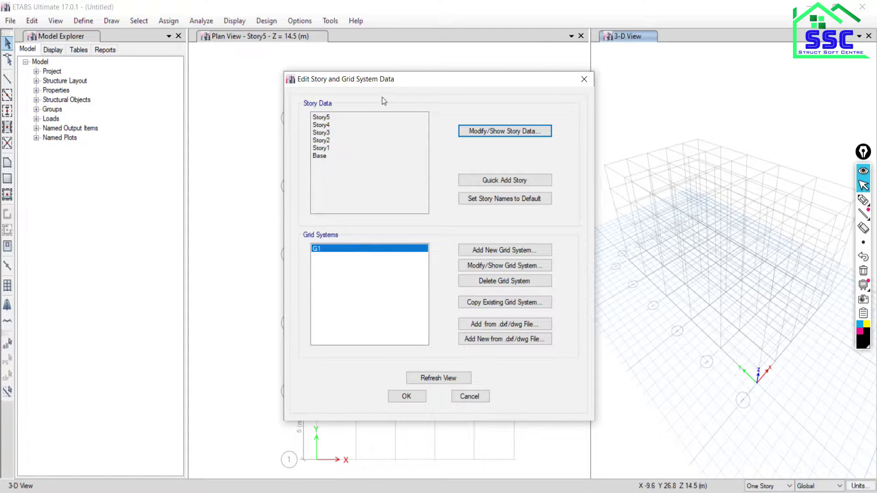
drag(408, 83, 181, 11)
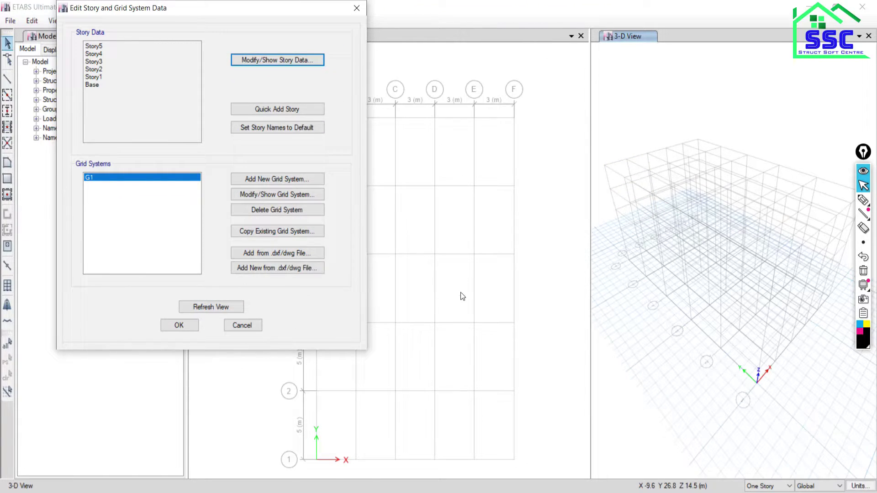
- Give grid system G1 dark grey grid lines and a 1000 mm bubble size
click(250, 197)
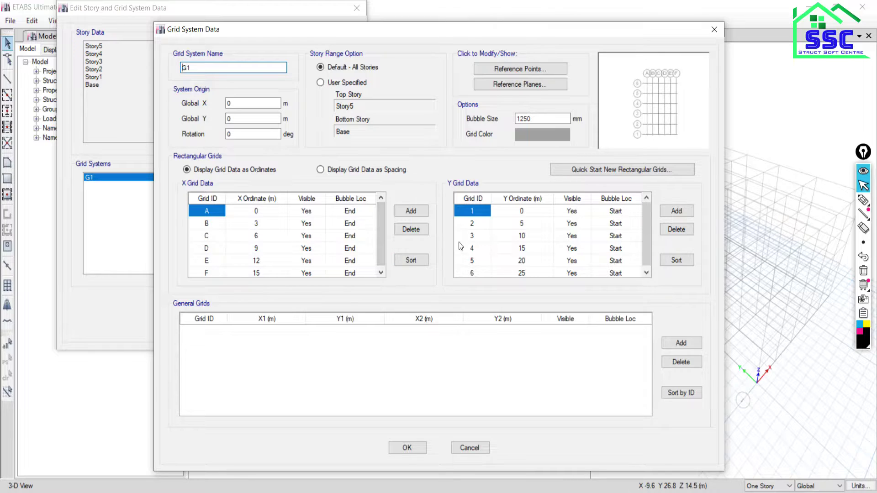
click(527, 136)
drag(561, 163, 562, 211)
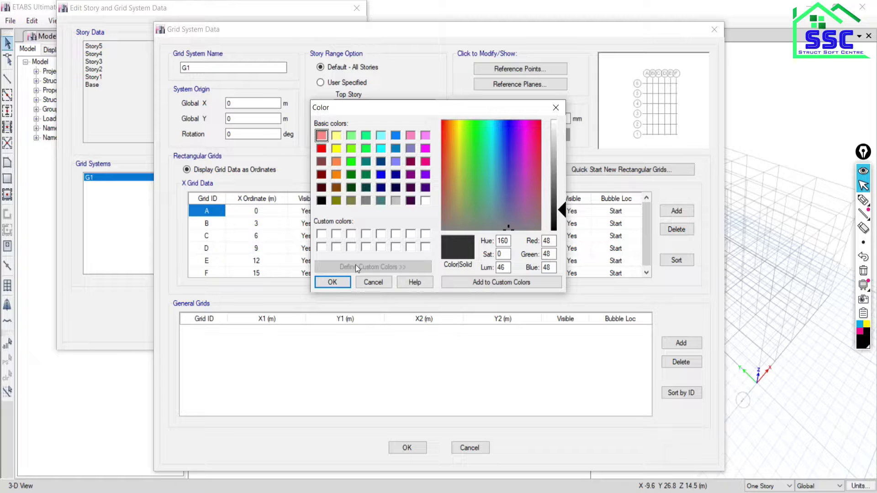
click(330, 282)
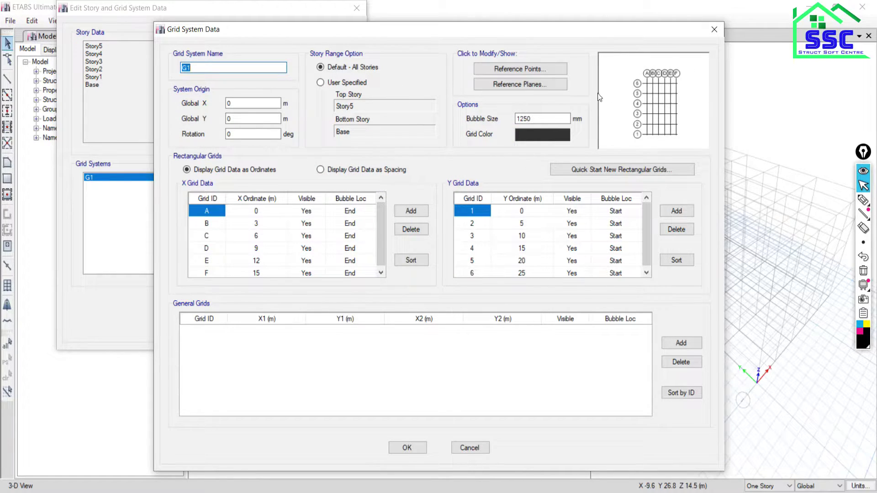
click(535, 120)
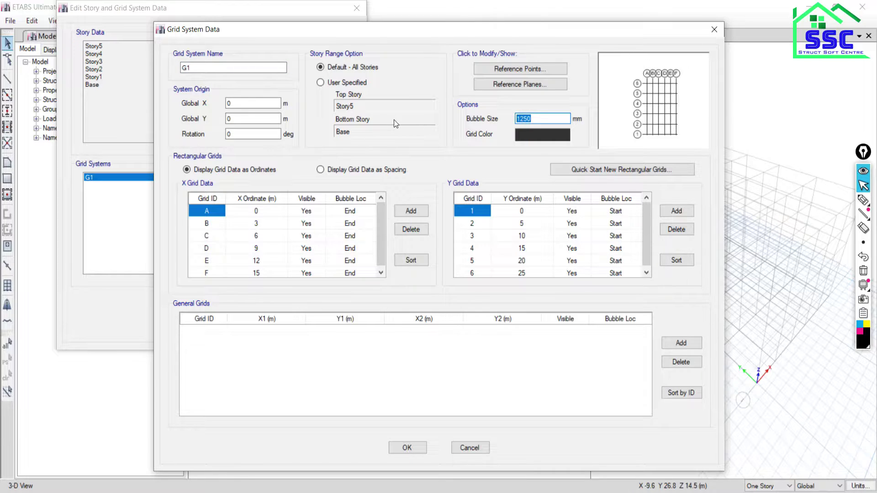
text(1000)
click(406, 449)
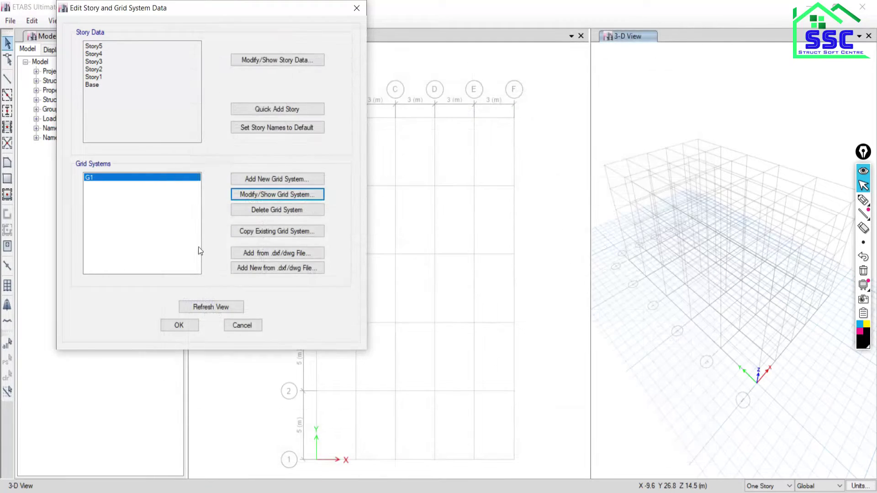
click(177, 324)
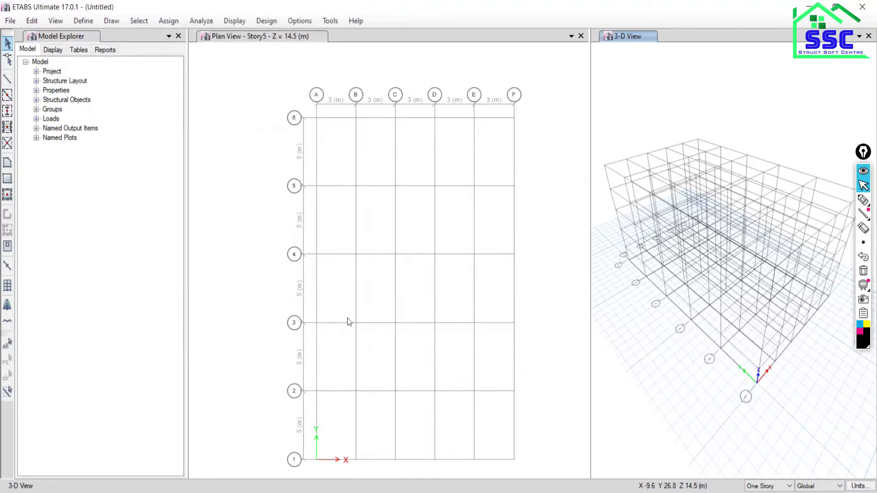
click(415, 313)
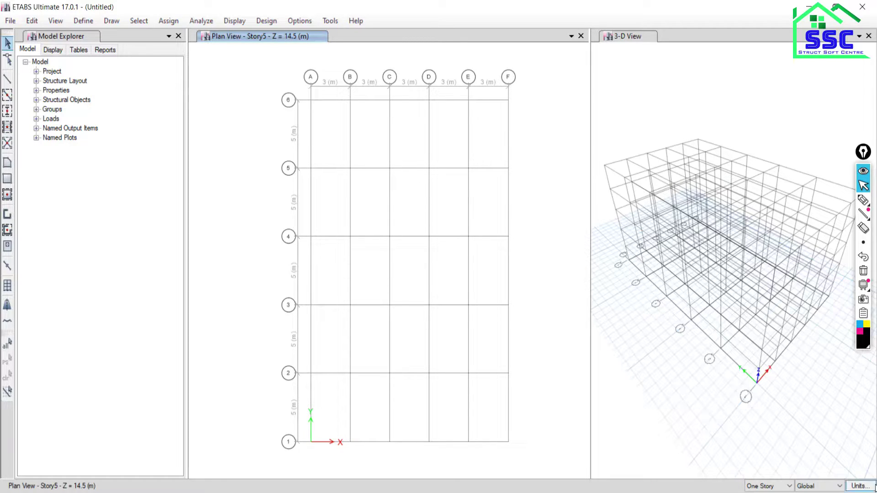
click(861, 487)
- Mark the units setting with a pen tick, erase it, and show the display unit presets
click(866, 487)
click(863, 200)
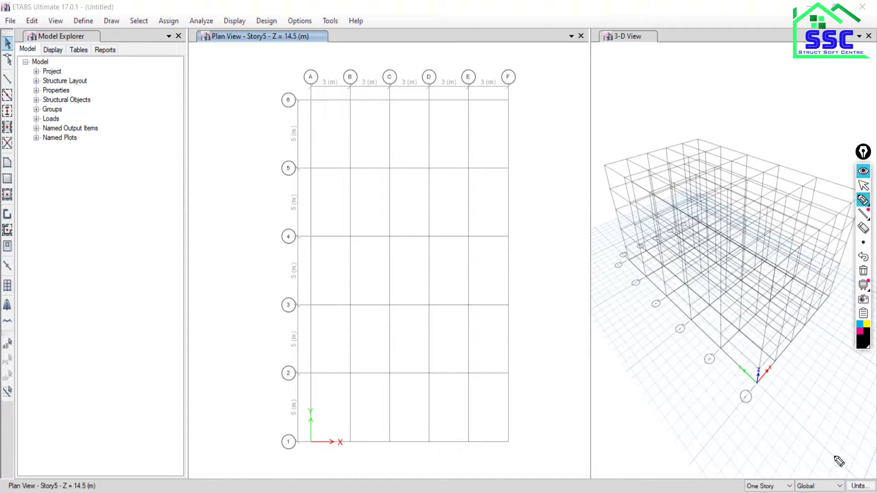
mouse_move(811, 466)
mouse_down()
mouse_move(841, 462)
mouse_move(875, 491)
mouse_up()
mouse_move(811, 492)
mouse_down()
mouse_move(808, 463)
mouse_move(851, 488)
mouse_move(875, 456)
mouse_up()
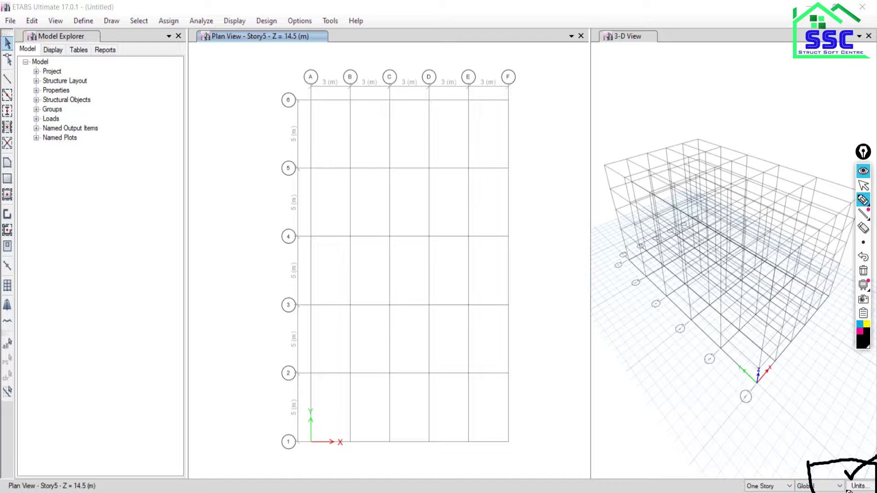
click(864, 270)
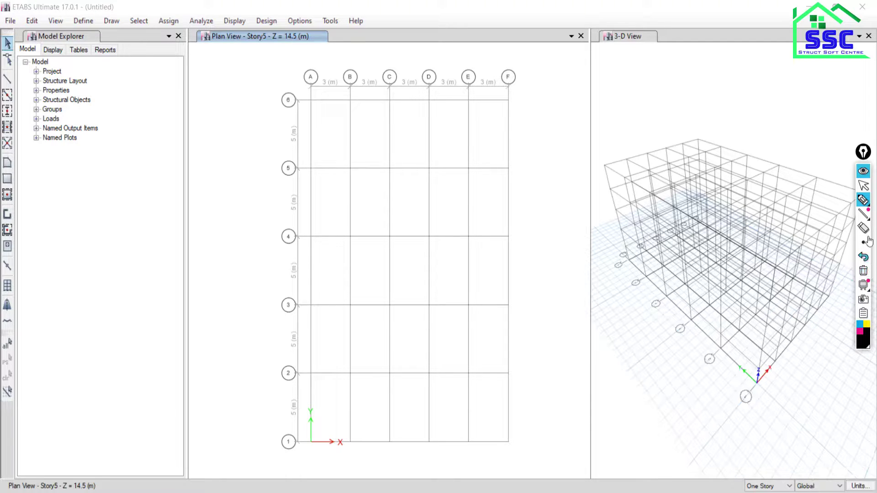
click(864, 185)
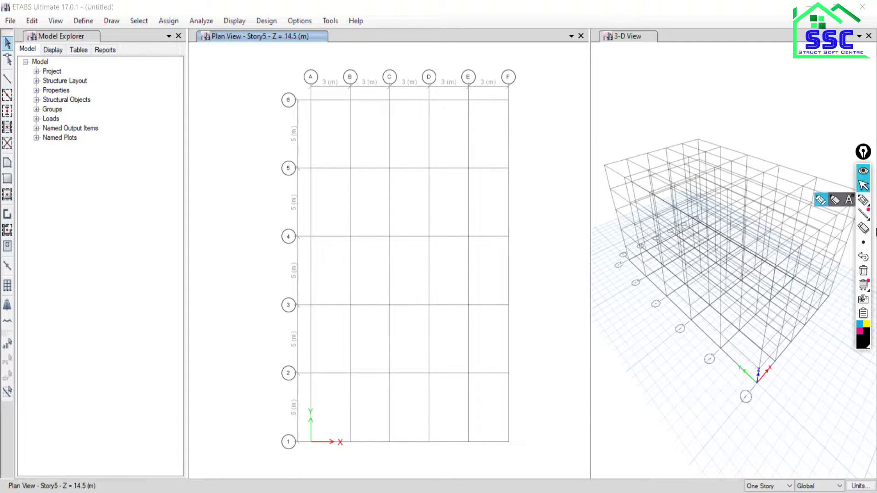
click(860, 487)
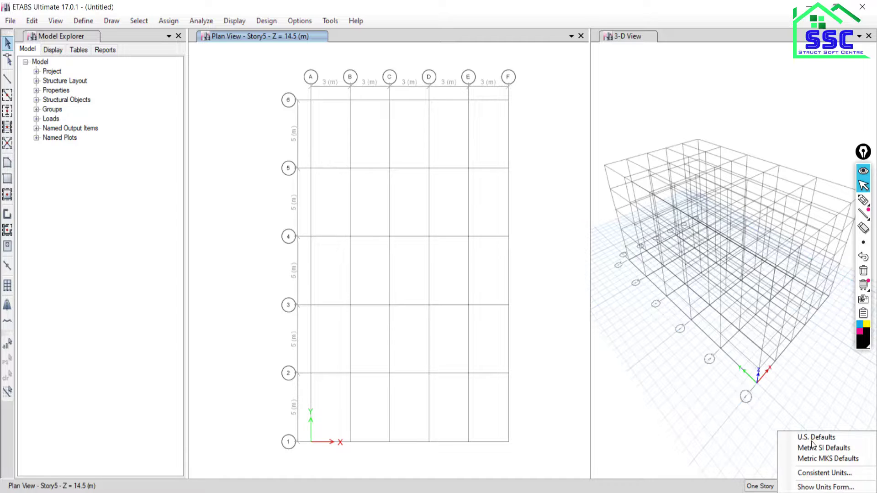
- Switch to U.S. Defaults units (9.8425 ft by 16.4042 ft bays) and close the 3-D view
click(816, 438)
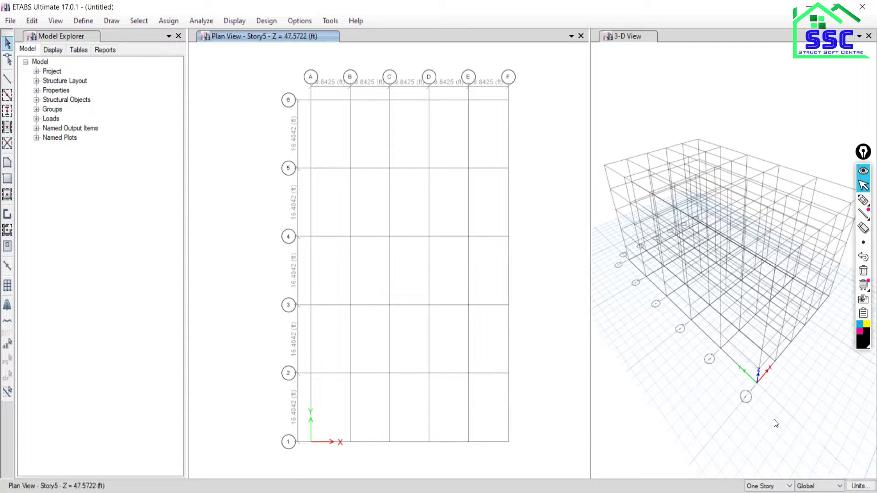
scroll(319, 71, up, 3)
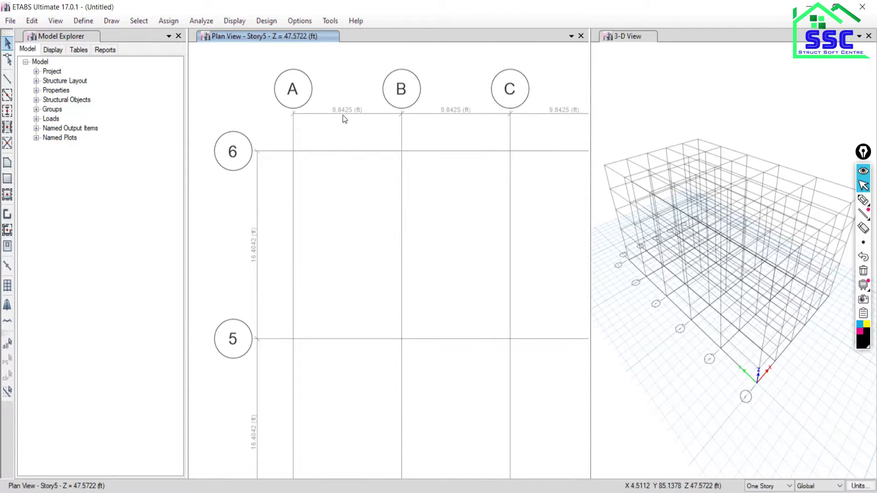
scroll(347, 111, up, 3)
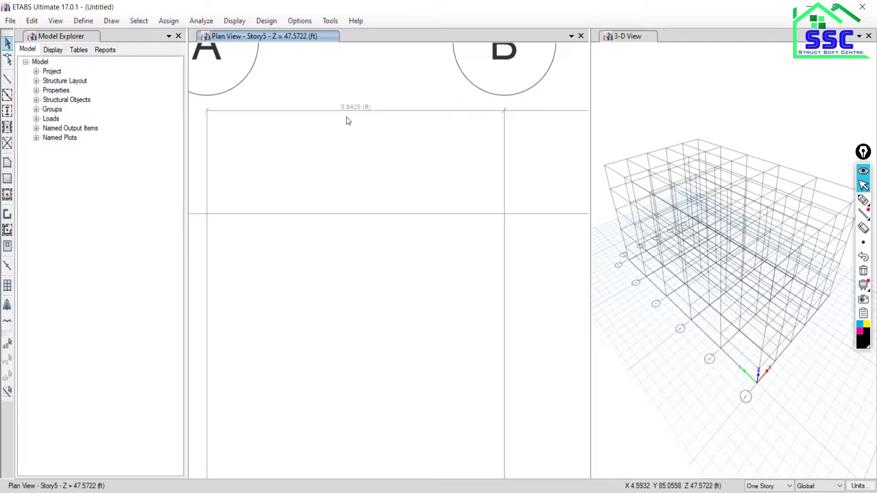
scroll(381, 176, down, 2)
scroll(383, 179, down, 1)
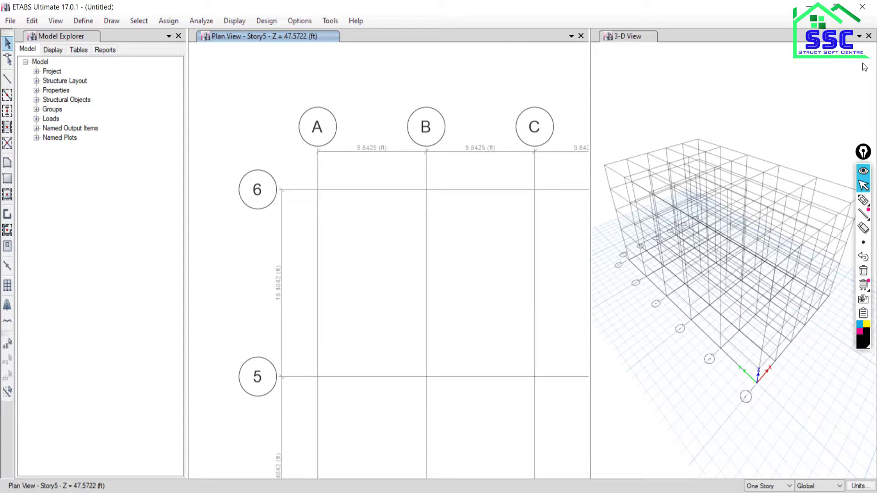
click(869, 37)
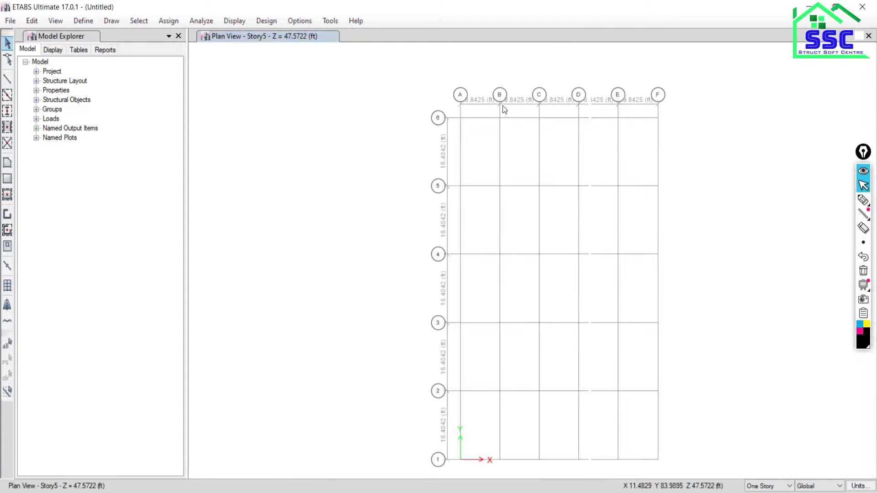
scroll(485, 112, up, 4)
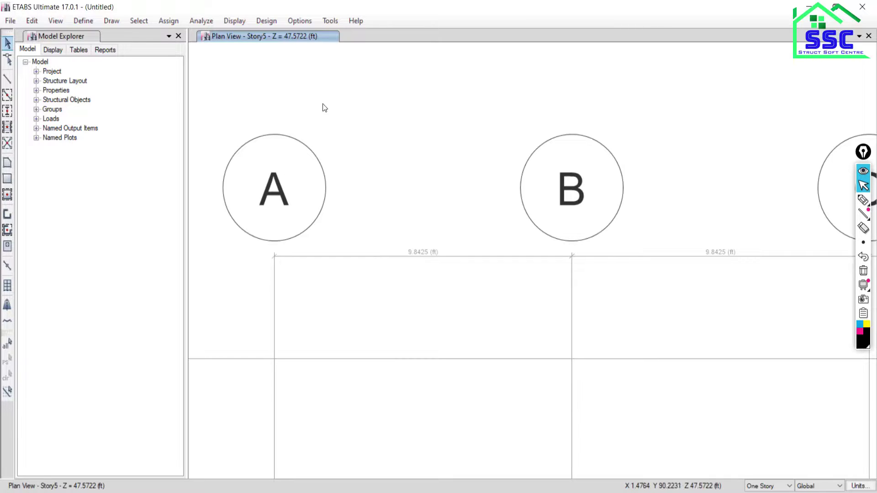
- Set the display colour for dimensions to dark grey in Graphics Colors
click(302, 21)
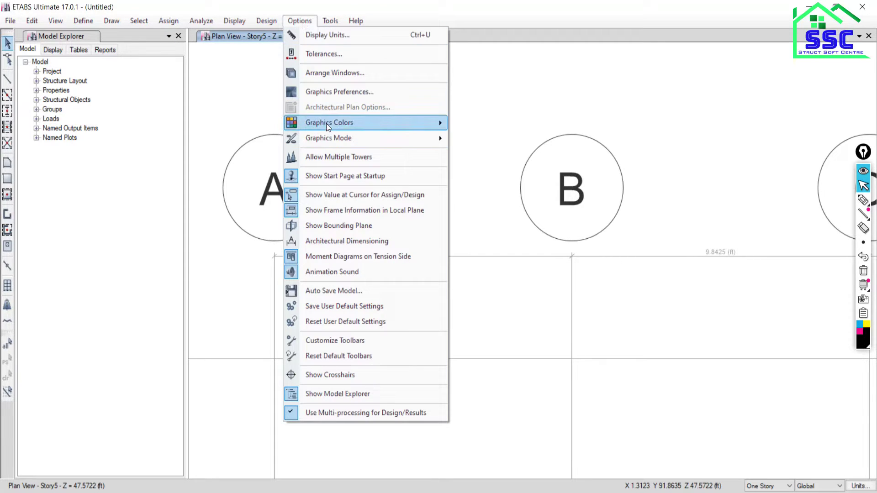
click(477, 125)
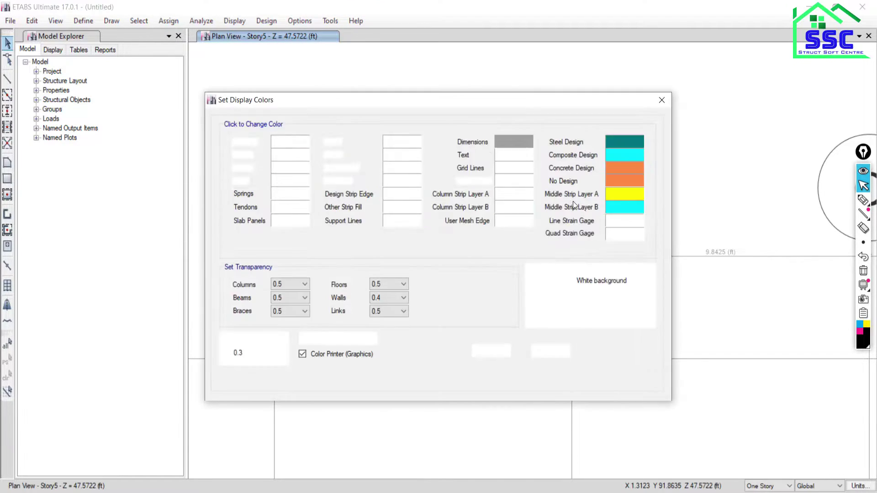
click(498, 142)
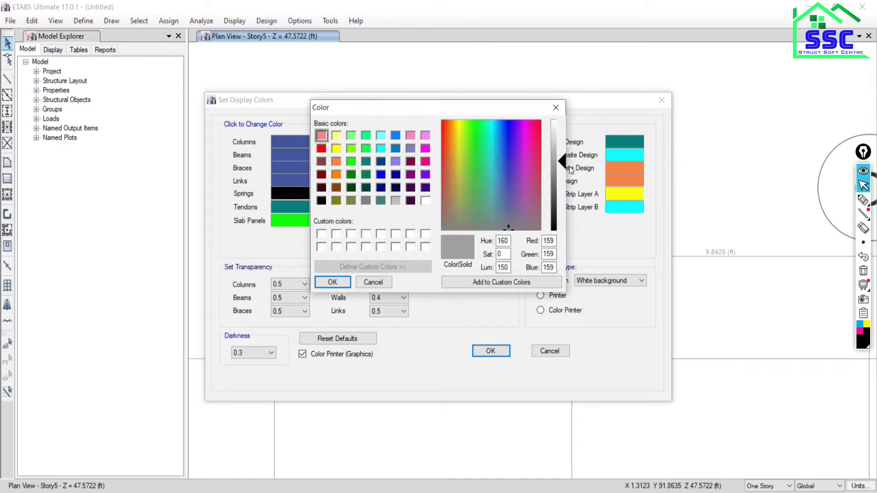
drag(563, 164, 562, 202)
click(332, 282)
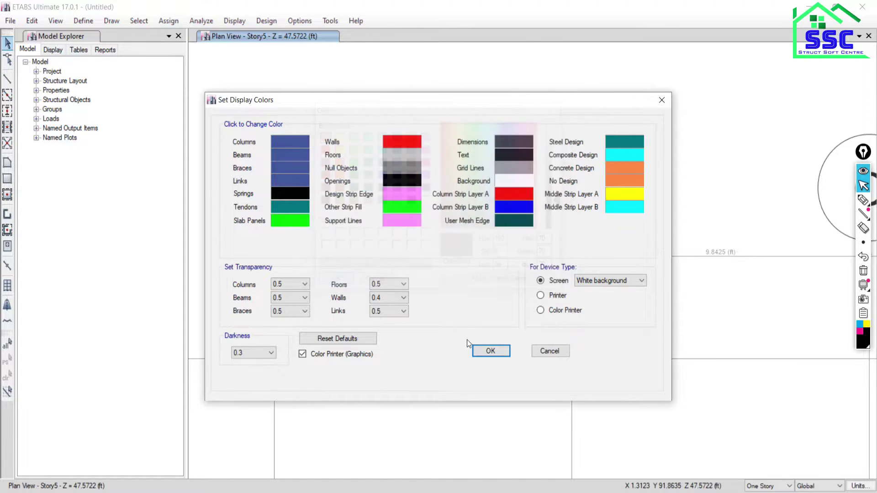
click(490, 352)
- Inspect the darker grid dimension labels on the plan, then switch to the uniform grid PDF
scroll(475, 300, down, 3)
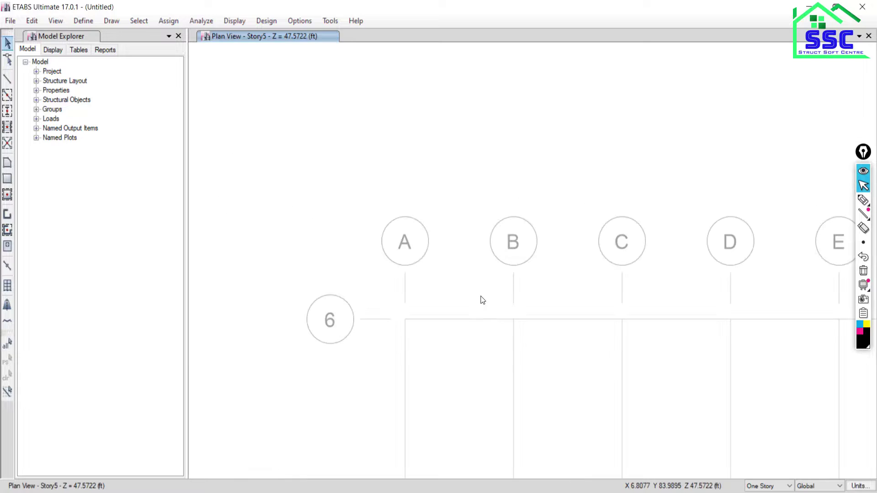
scroll(481, 296, up, 5)
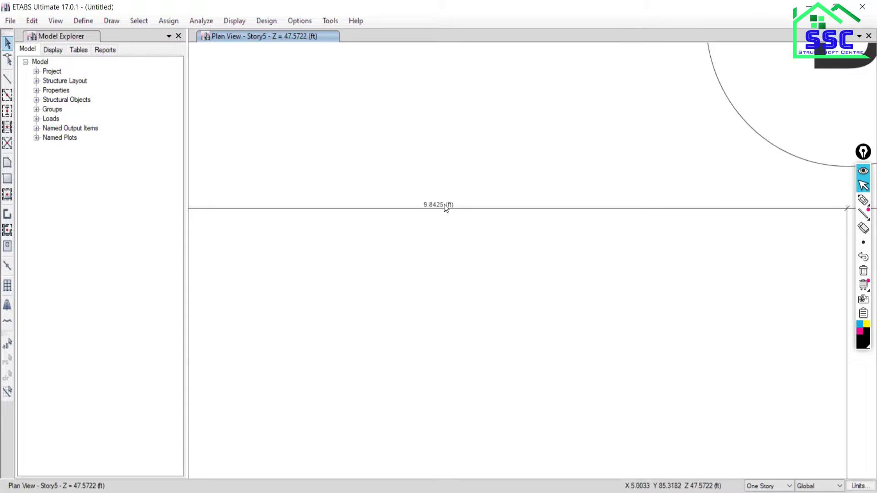
middle_drag(446, 206, 380, 411)
middle_drag(383, 359, 469, 208)
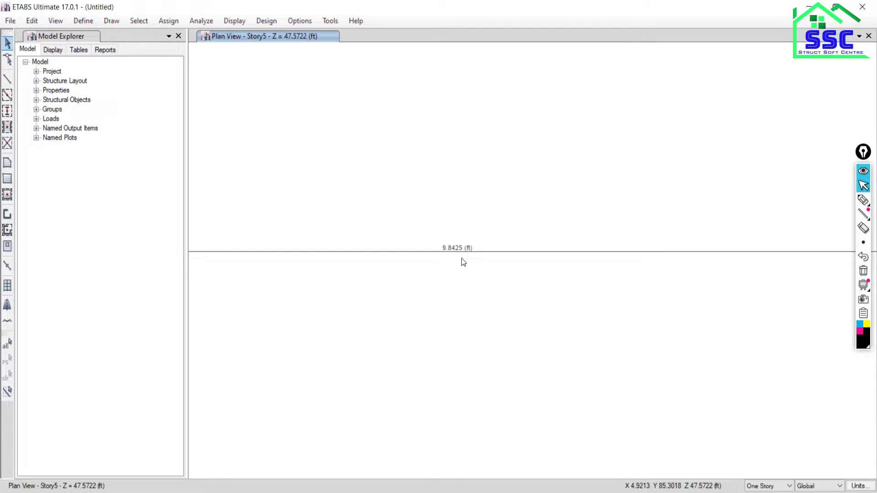
scroll(462, 264, down, 3)
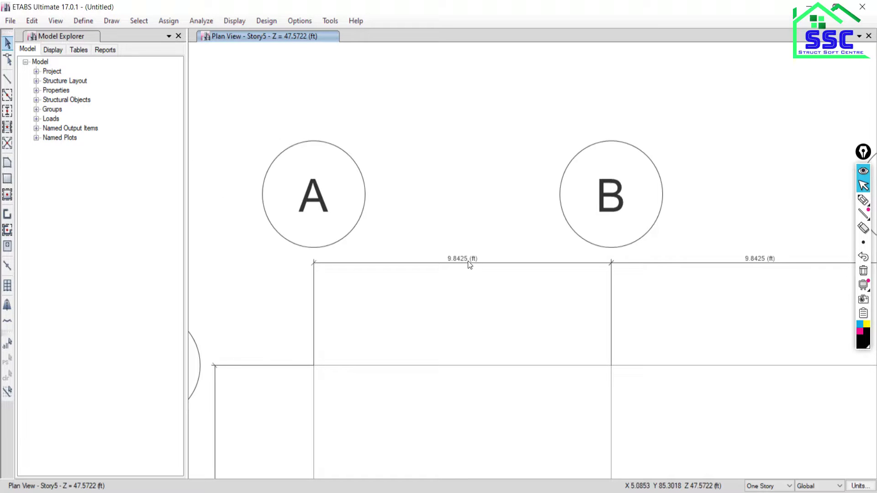
scroll(472, 262, up, 3)
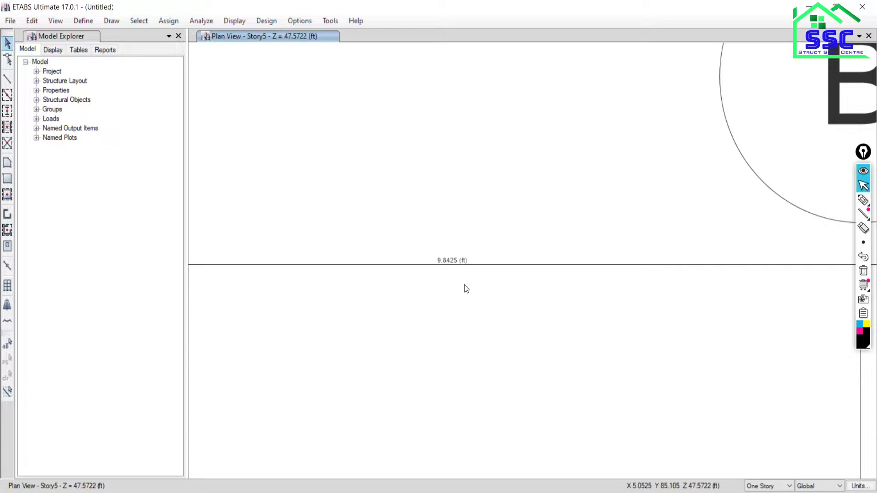
scroll(501, 311, down, 2)
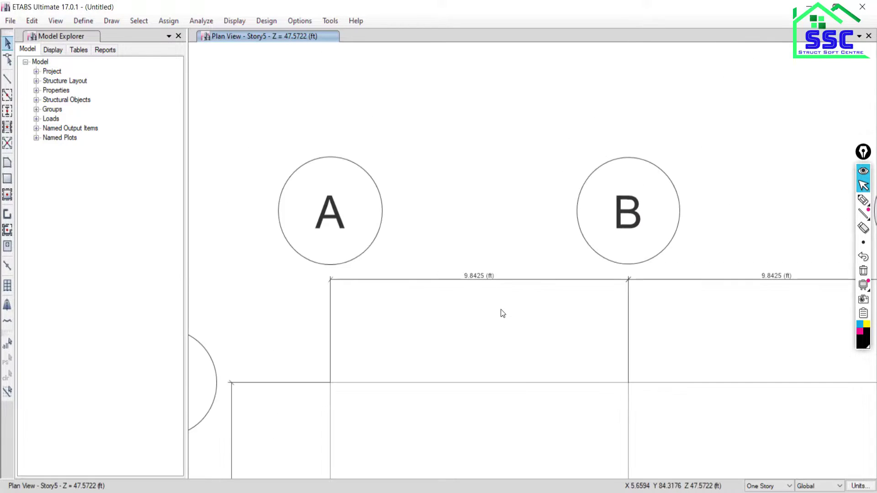
scroll(501, 313, down, 3)
middle_drag(501, 317, 531, 275)
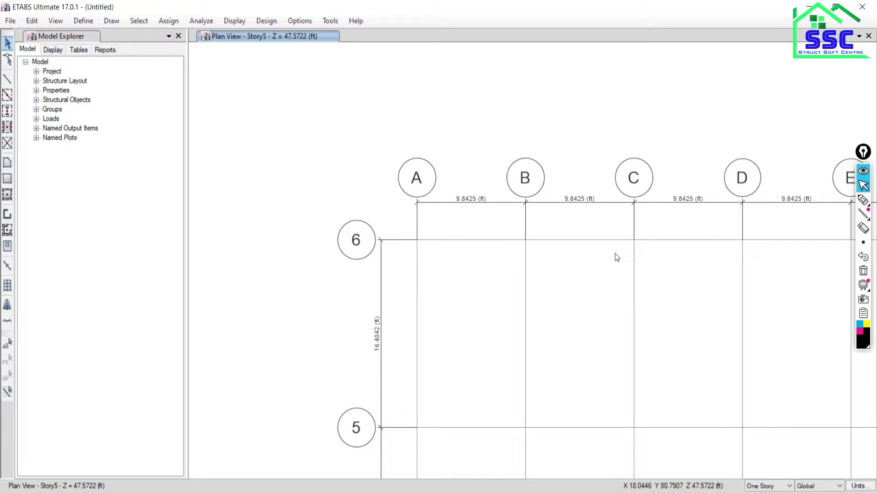
key(alt+Tab)
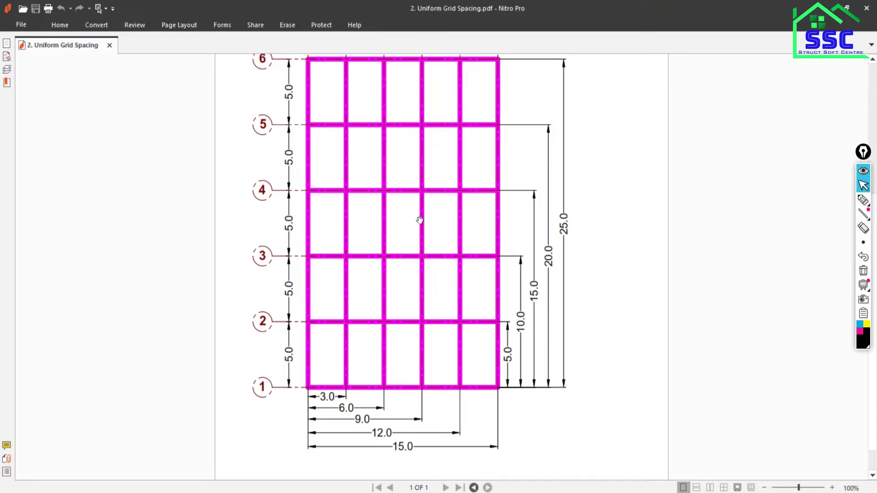
- Scroll the Uniform Grid Spacing drawing to view the A–F by 1–6 grid totals
scroll(415, 224, up, 3)
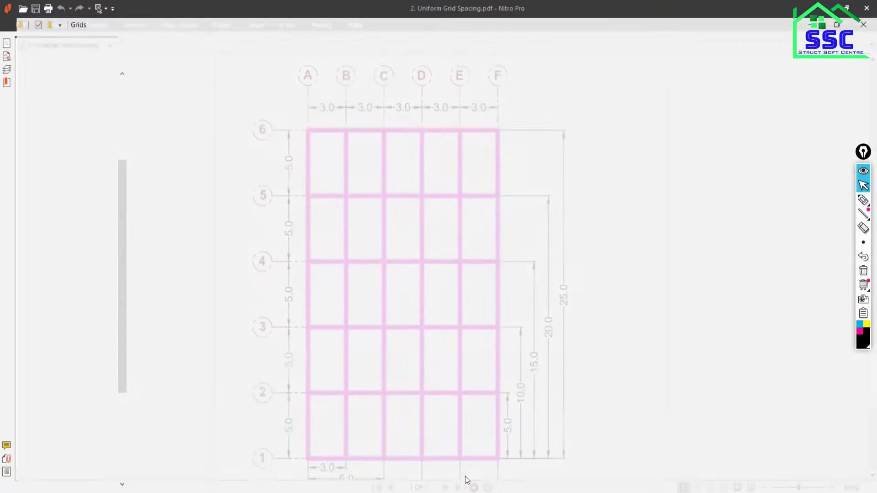
- Open the 2.1 Non-Uniform Grid Spacing PDF from the Grids folder in Nitro Pro
click(146, 104)
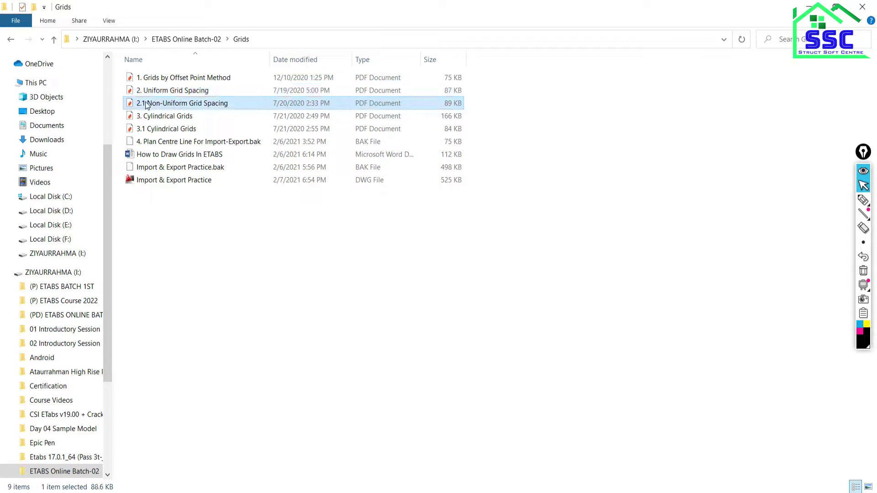
double_click(146, 104)
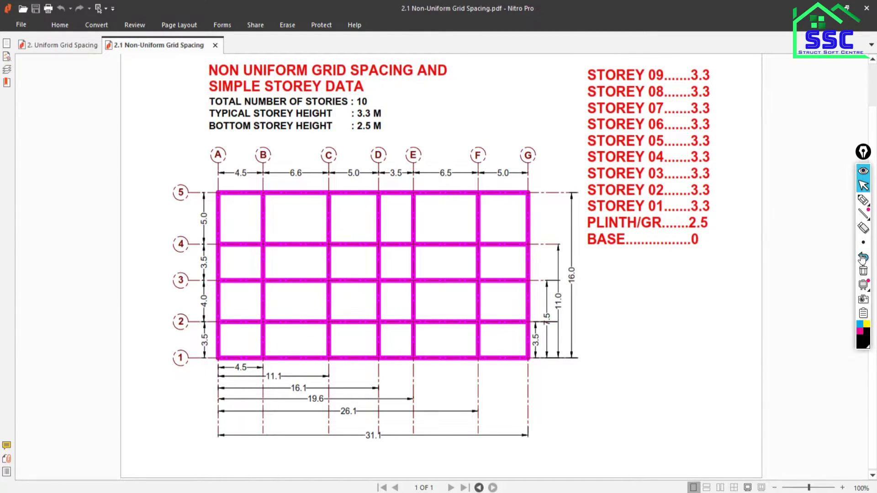
- Underline the 10 storeys, 3.3 m typical and 2.5 m bottom heights, then clear the ink
click(864, 200)
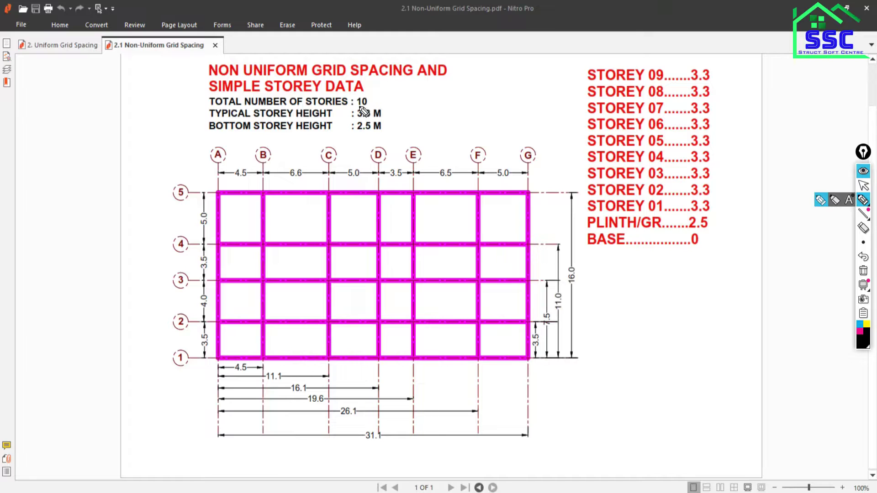
drag(360, 106, 372, 109)
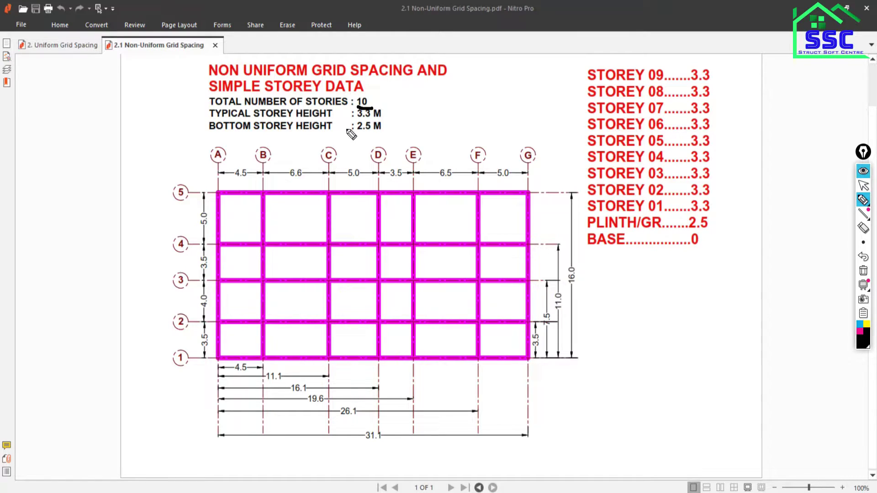
drag(358, 118, 397, 120)
drag(353, 133, 381, 133)
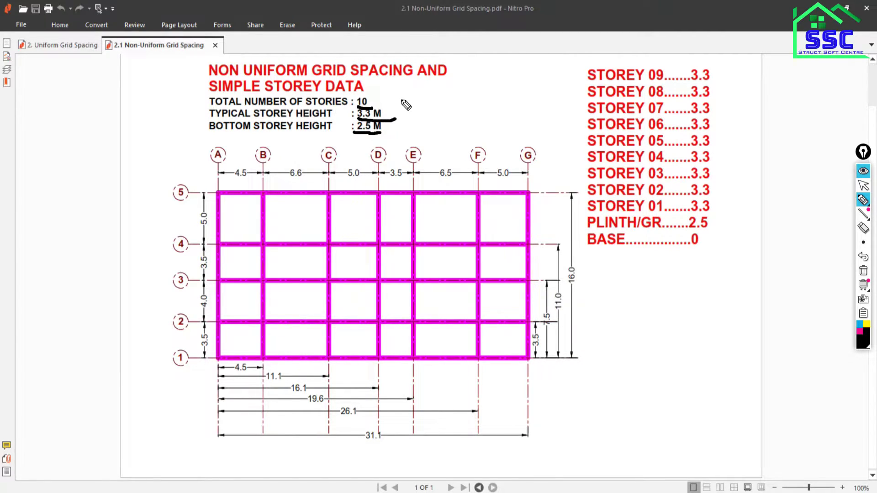
click(863, 272)
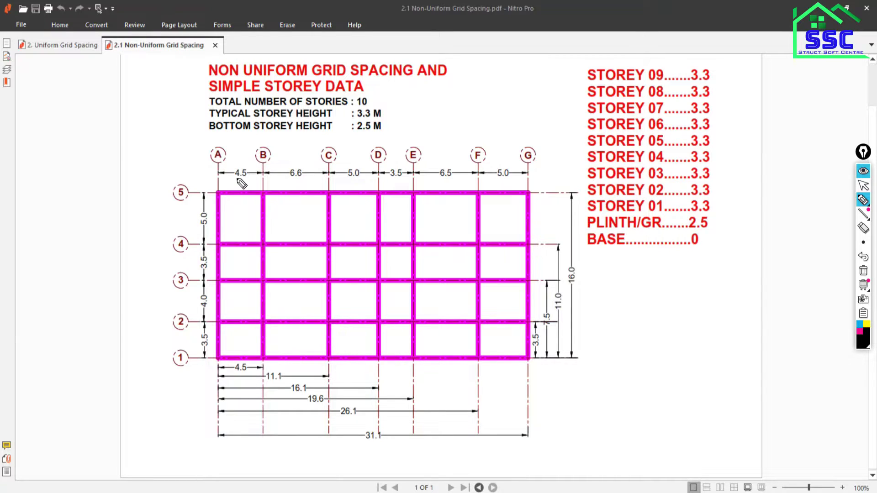
- Underline the 4.5, 6.6 and 5.0 column spacings, then clear all ink marks
drag(236, 179, 247, 178)
drag(289, 181, 405, 183)
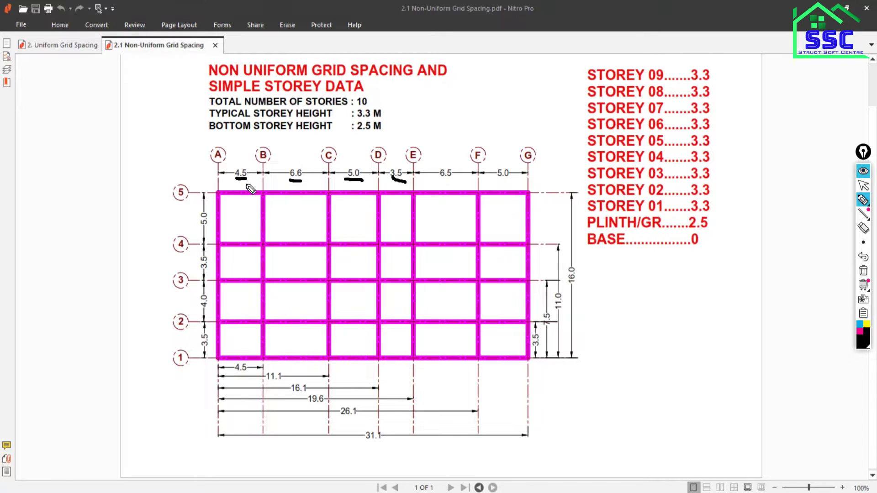
click(863, 185)
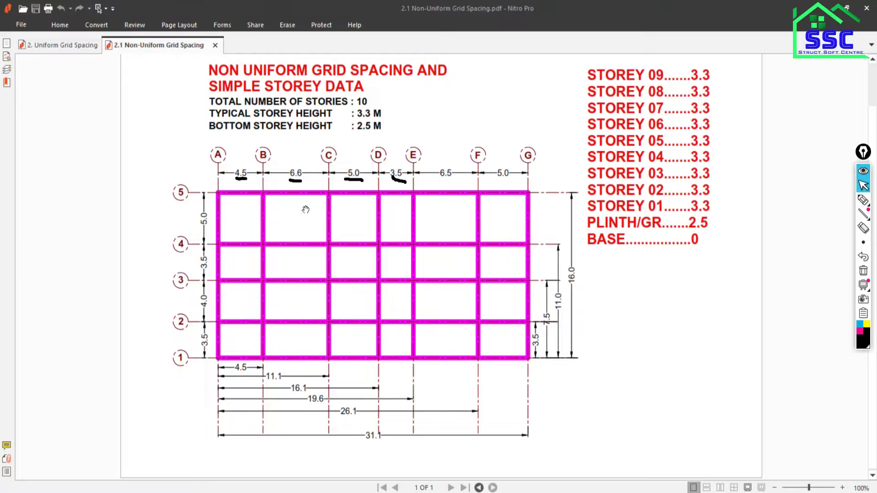
click(863, 201)
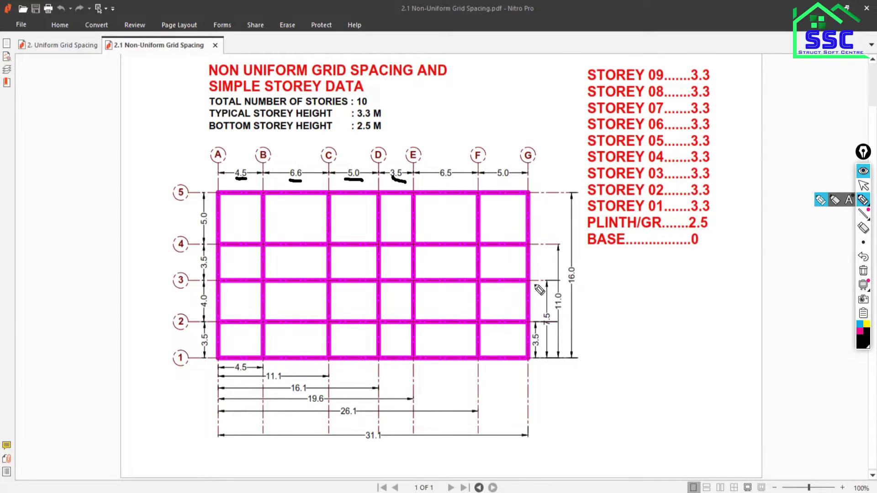
click(863, 185)
mouse_move(863, 242)
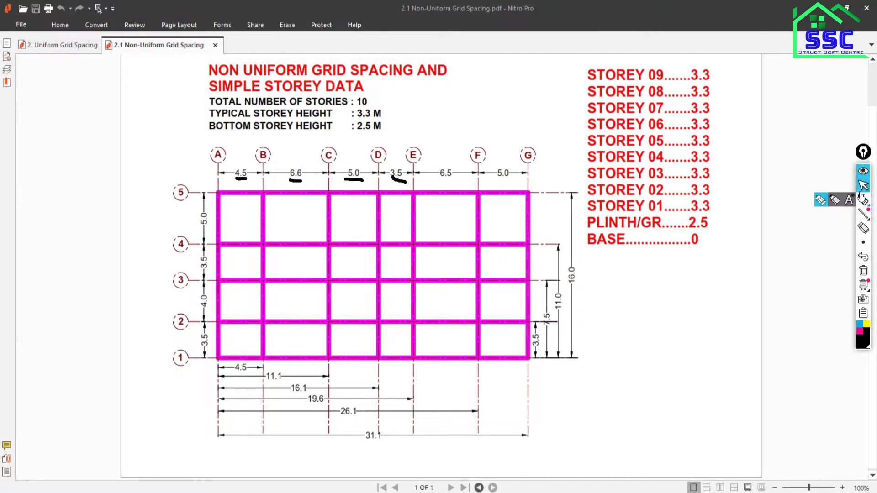
click(863, 271)
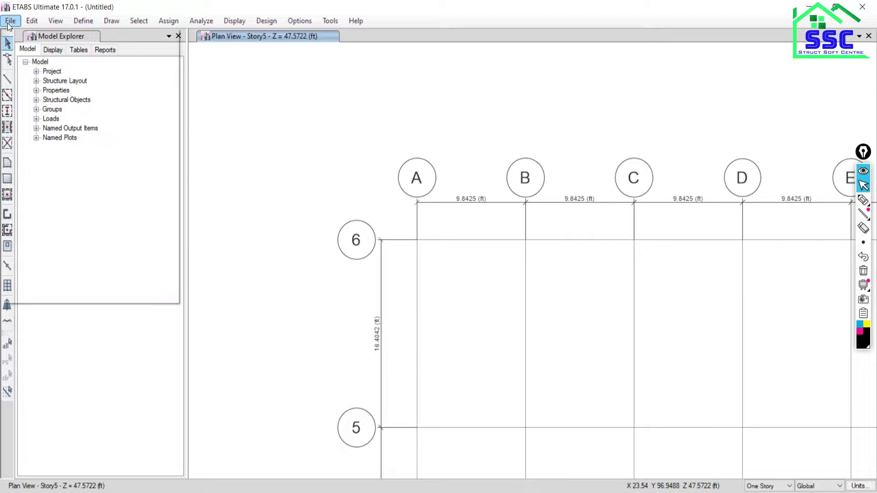
- Start an unsaved new model with built-in Metric SI, Indian sections, IS 800:2007 and IS 456:2000
click(10, 22)
click(43, 37)
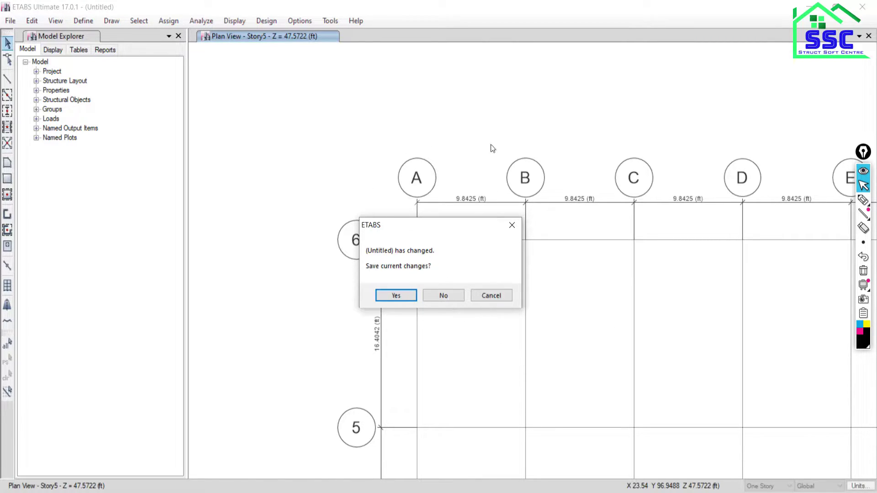
click(442, 294)
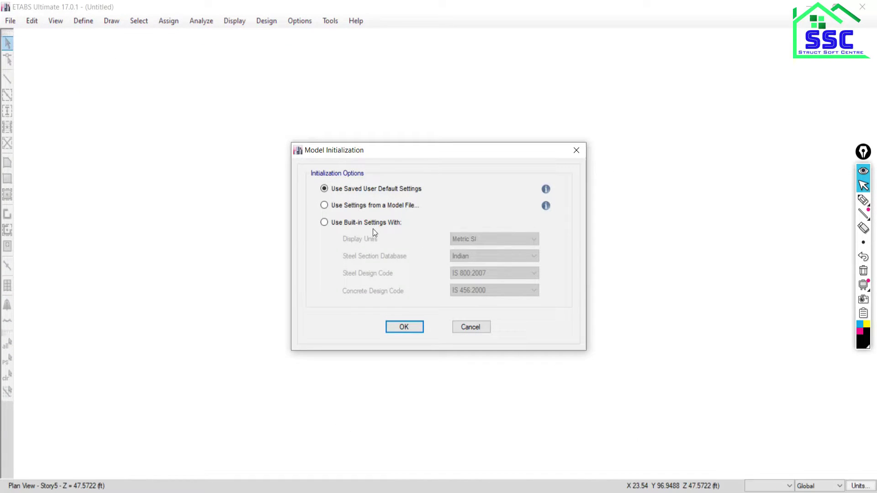
click(334, 223)
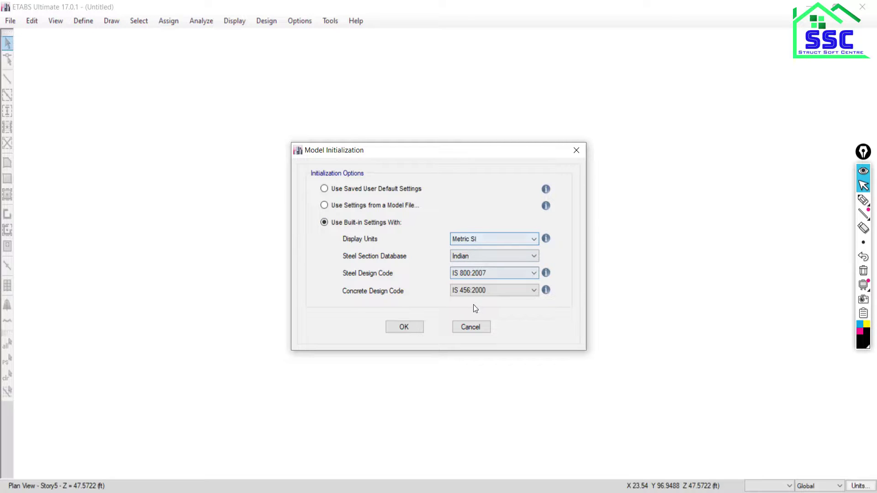
click(399, 327)
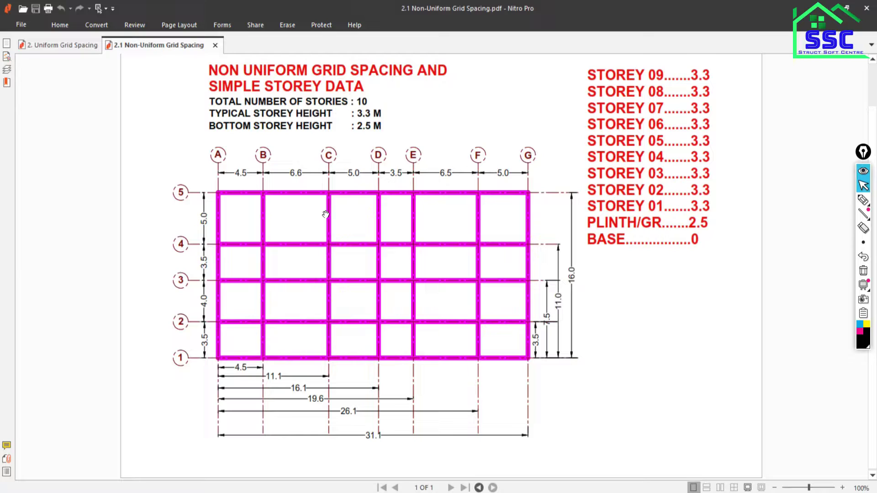
- Switch from the PDF back to ETABS's New Model Quick Templates dialog
key(alt+Tab)
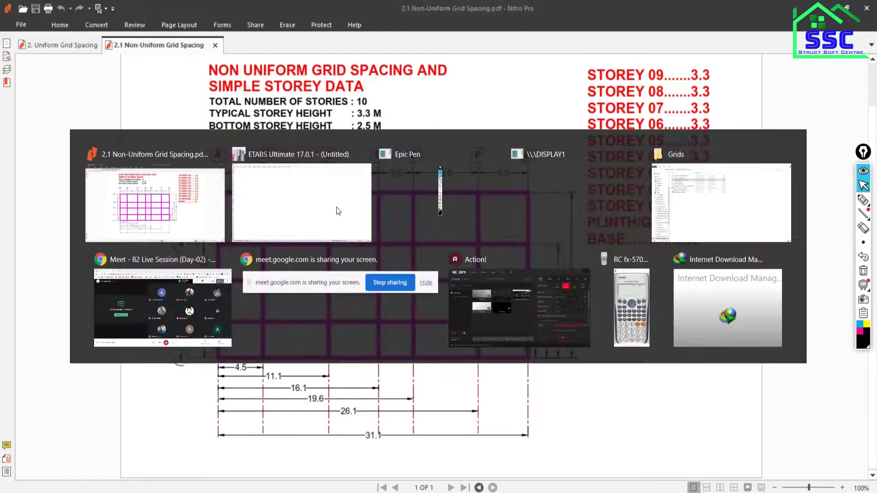
click(338, 211)
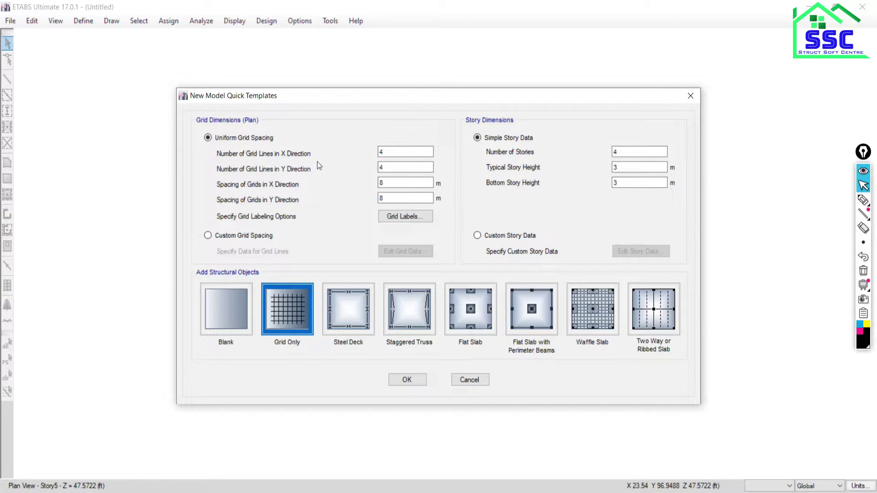
- Review the X/Y grid line counts and spacings, then choose Custom Grid Spacing
double_click(388, 153)
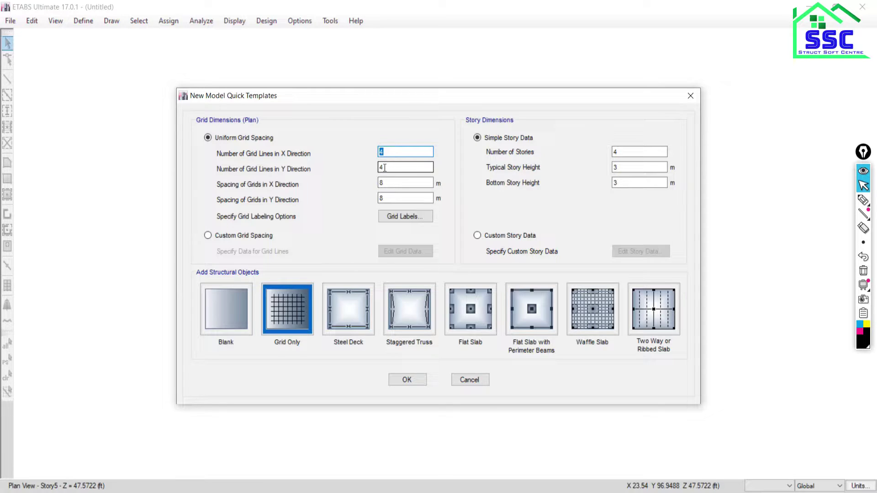
click(384, 168)
click(386, 183)
click(390, 200)
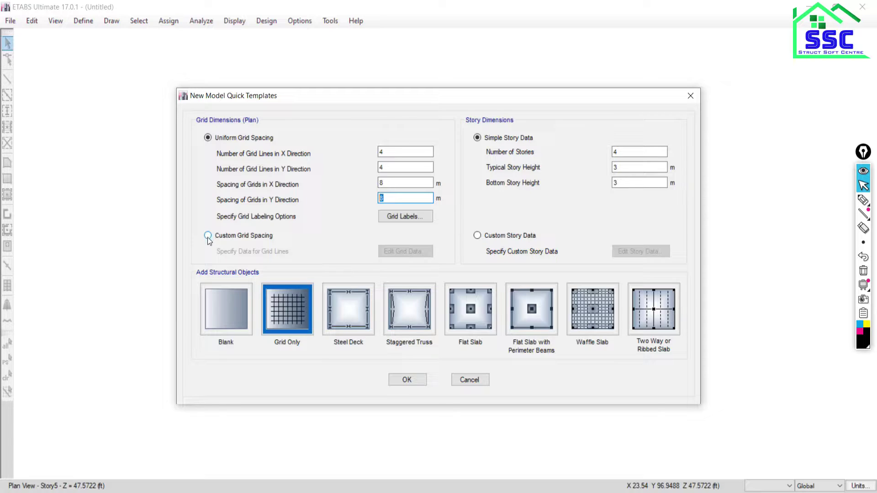
click(208, 236)
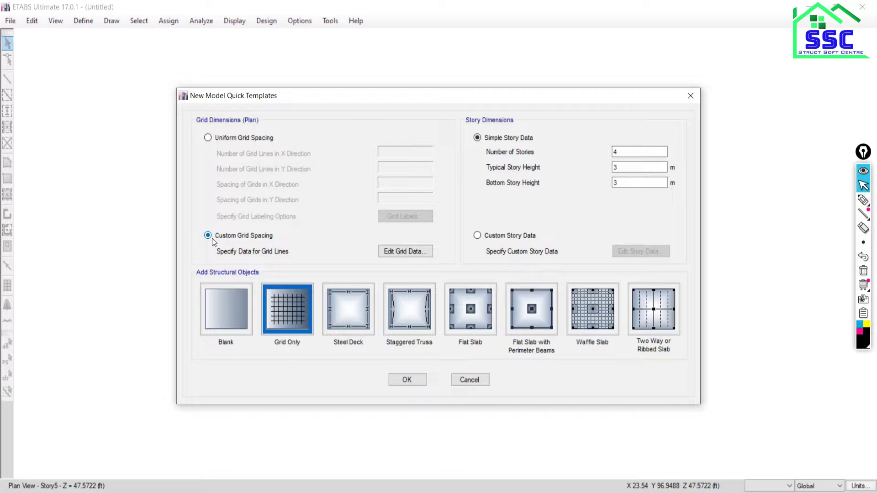
click(392, 254)
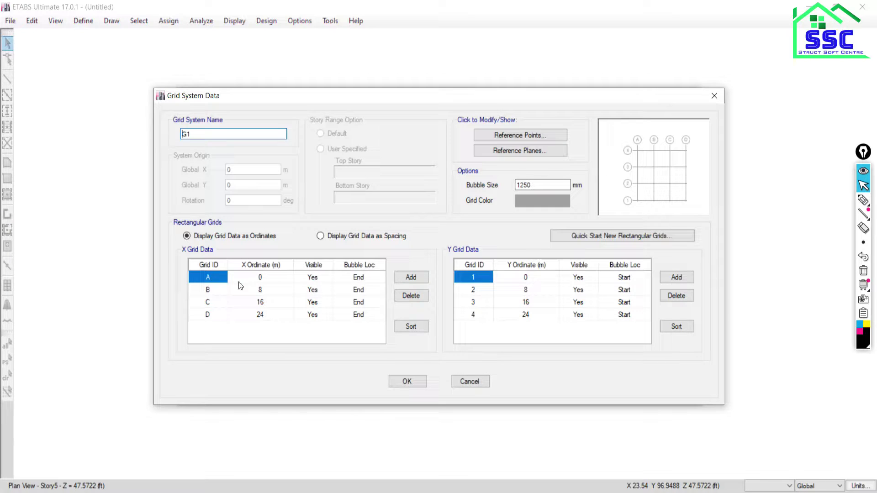
double_click(208, 275)
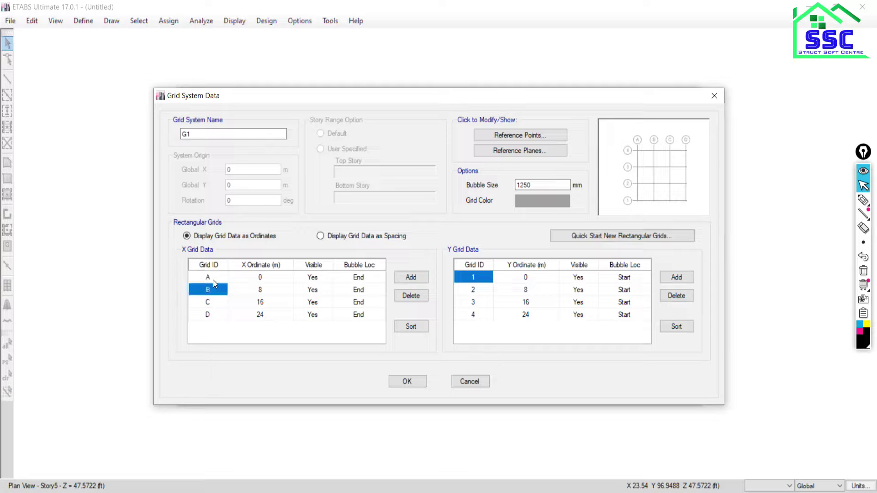
key(Down)
key(Down)
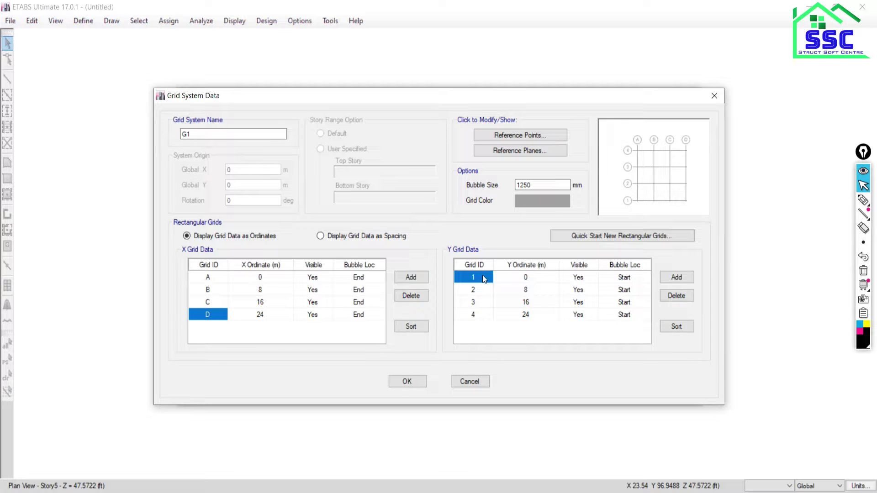
click(490, 277)
key(Down)
key(Down)
key(Down)
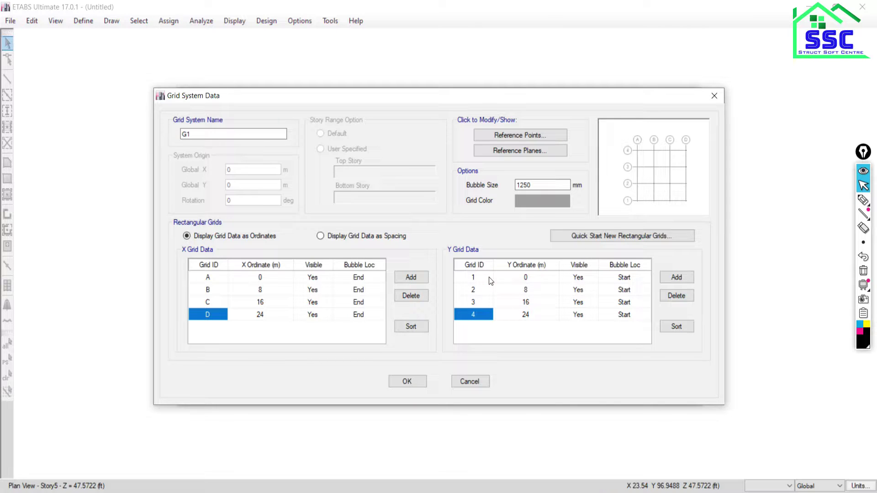
click(276, 278)
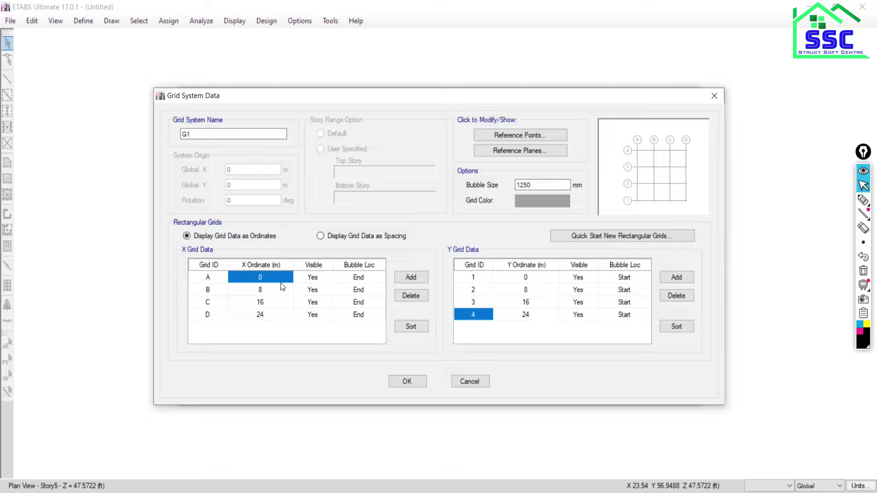
key(Down)
key(Down)
key(Down)
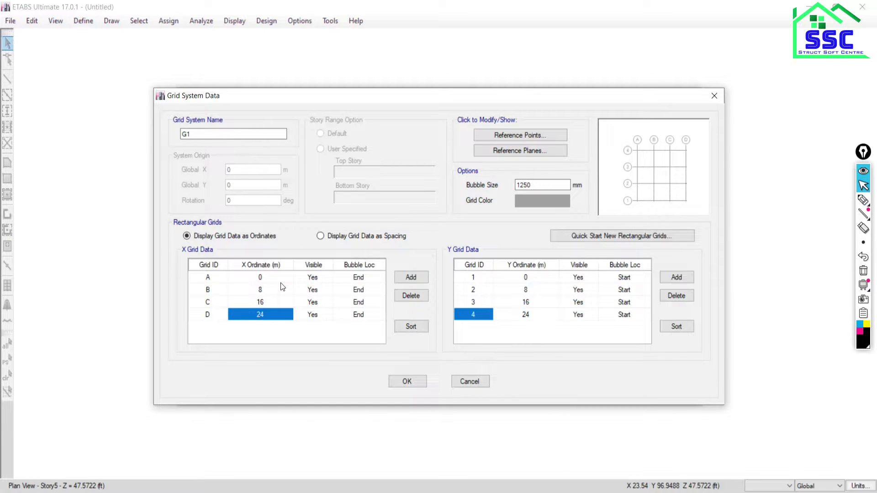
click(526, 277)
key(Down)
key(Down)
key(Down)
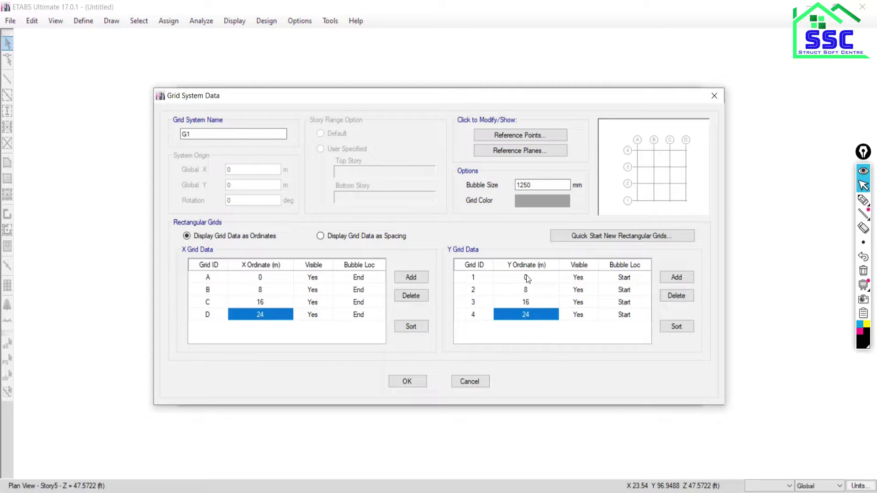
click(469, 380)
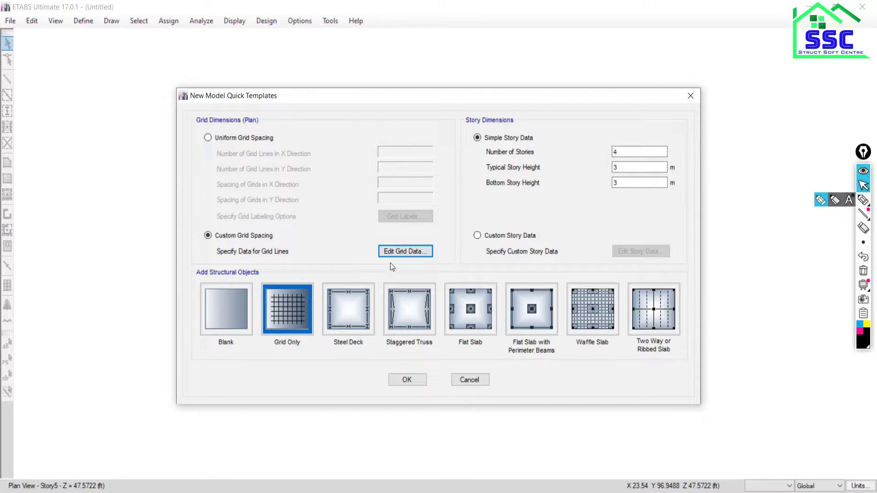
- Sketch pen marks counting the X and Y grid lines over the screen
click(863, 199)
drag(458, 30, 460, 57)
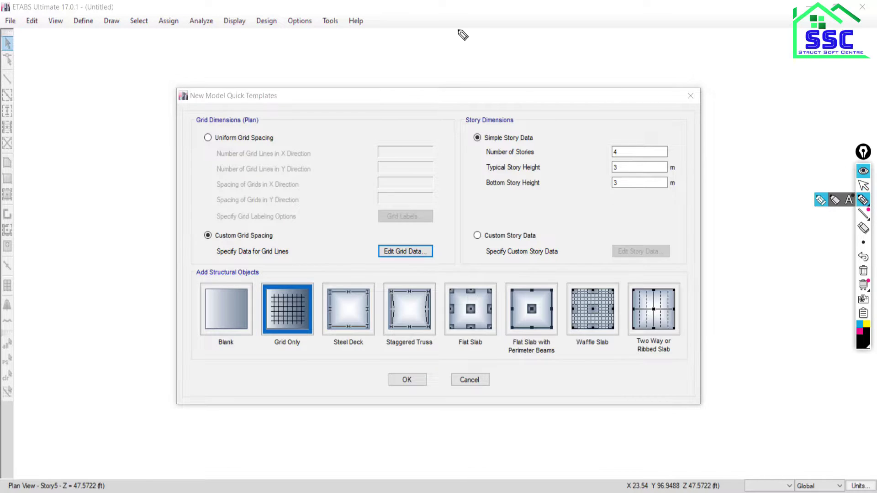
mouse_move(507, 27)
mouse_down()
mouse_move(511, 51)
mouse_move(638, 57)
mouse_up()
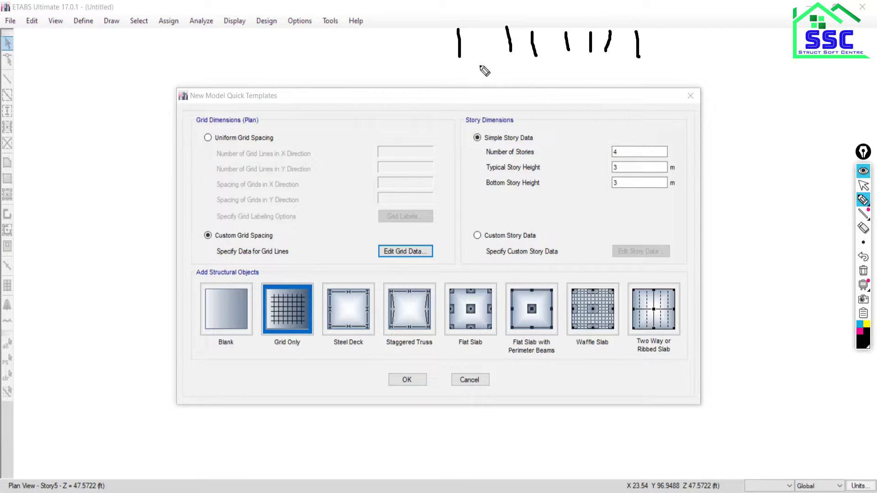
drag(679, 32, 681, 55)
drag(691, 35, 692, 54)
drag(701, 38, 700, 40)
mouse_move(721, 41)
mouse_down()
mouse_move(723, 60)
mouse_move(737, 36)
mouse_move(745, 45)
mouse_up()
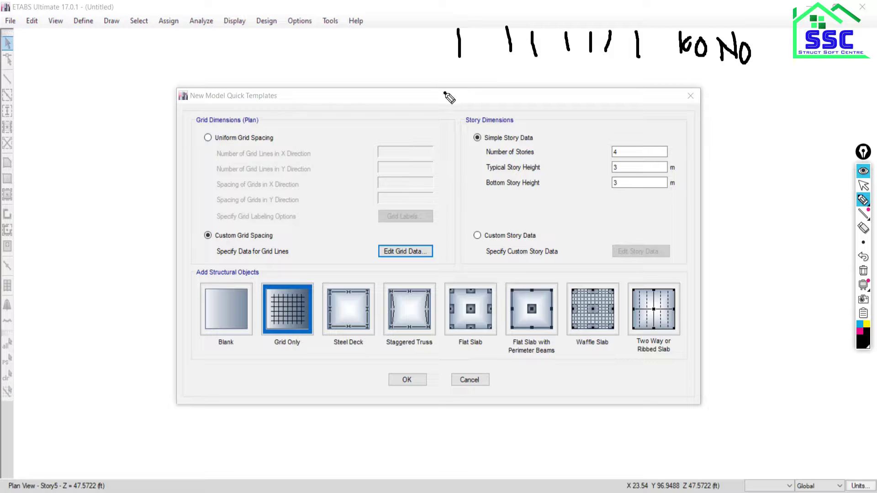
drag(444, 93, 547, 94)
mouse_move(676, 79)
mouse_down()
mouse_move(697, 112)
mouse_move(673, 111)
mouse_up()
click(864, 185)
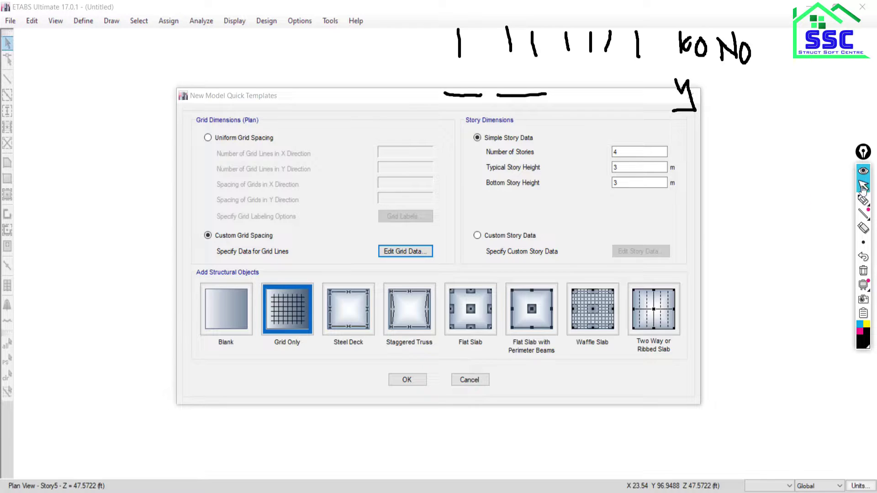
- Add X grid lines E–H to reach 56 m and Y lines 5–6 to reach 40 m
click(387, 252)
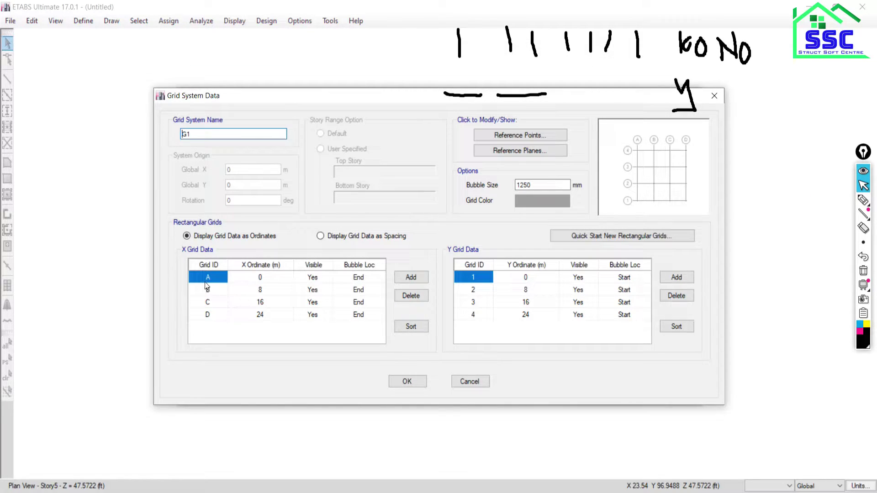
click(200, 320)
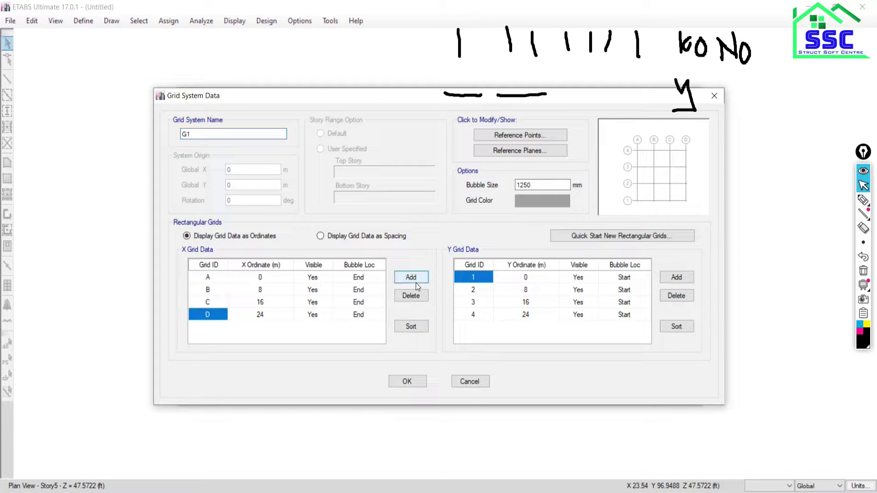
click(410, 280)
click(409, 279)
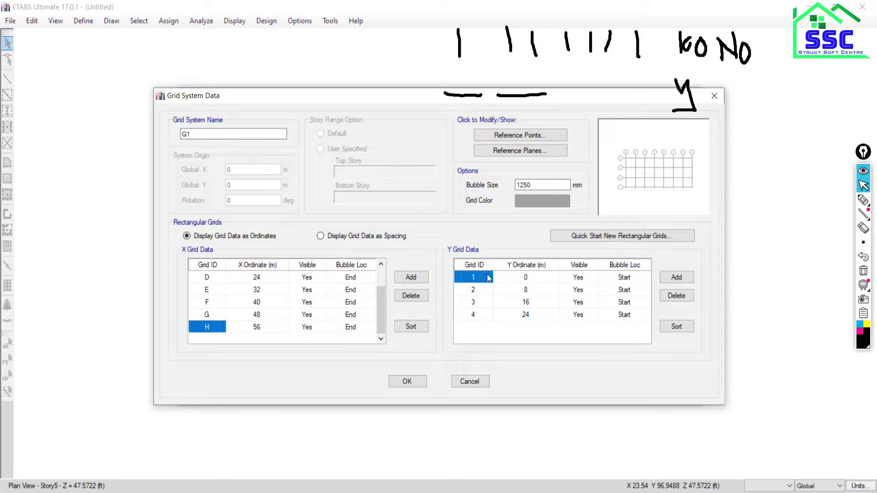
click(466, 320)
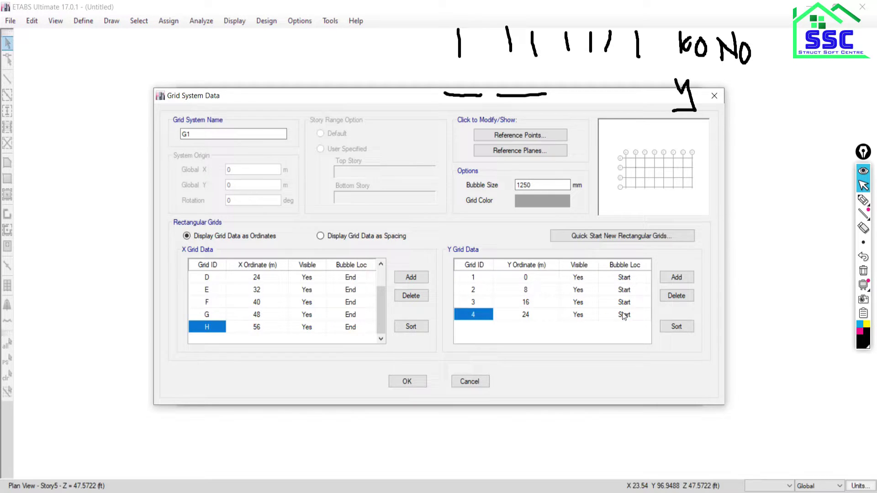
click(676, 277)
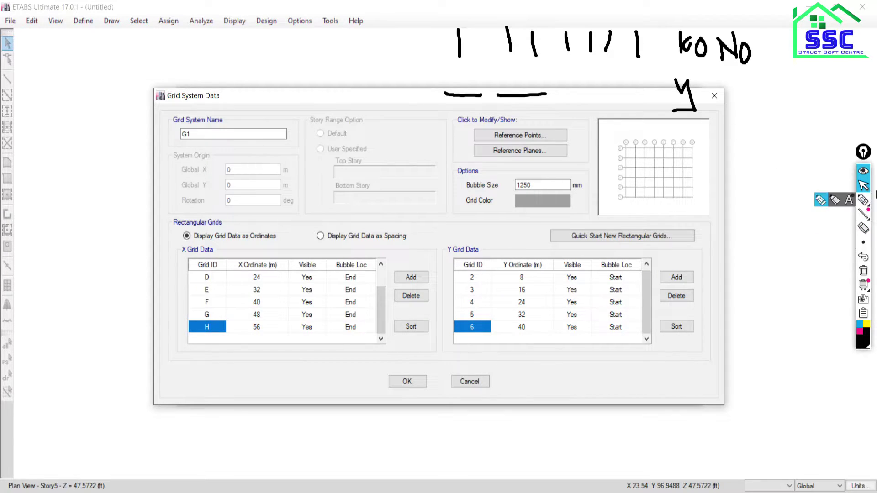
click(864, 272)
- Draw vertical tick marks for each grid line above the Grid System Data dialog
click(863, 200)
drag(112, 50, 112, 78)
drag(190, 56, 191, 69)
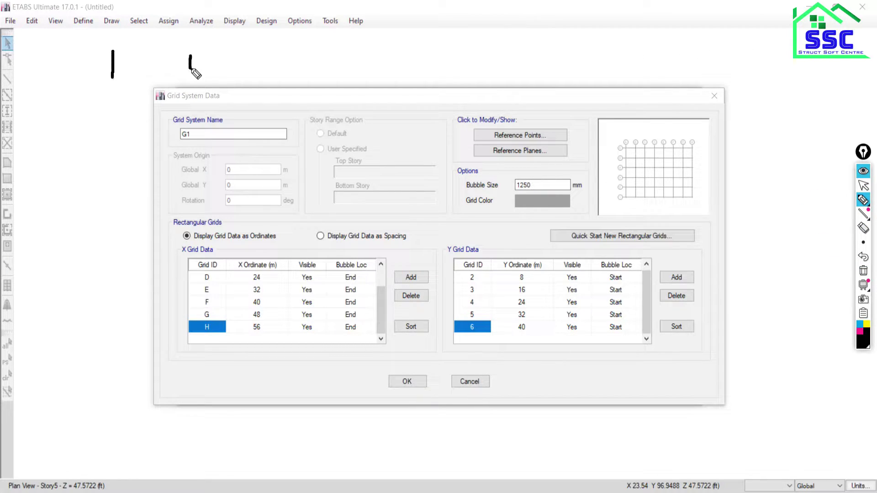
drag(279, 61, 278, 80)
drag(323, 63, 324, 82)
drag(386, 63, 387, 83)
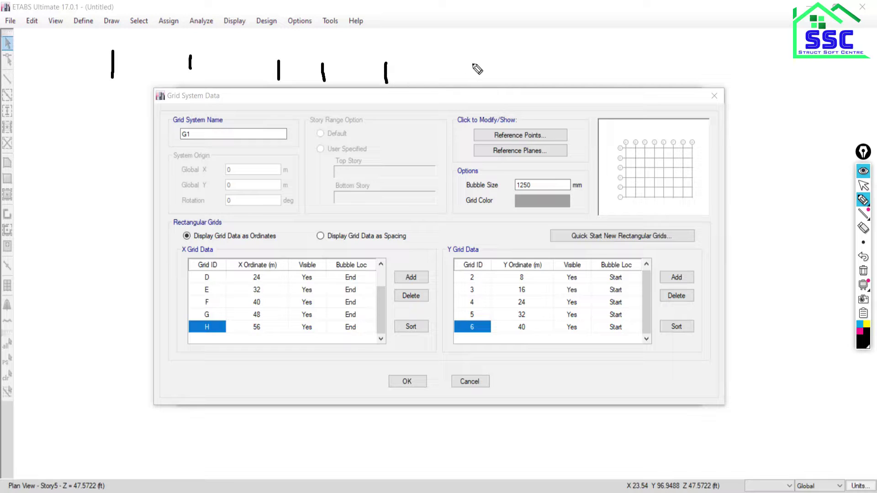
drag(473, 63, 474, 81)
drag(571, 62, 571, 82)
drag(662, 60, 662, 81)
drag(783, 54, 784, 76)
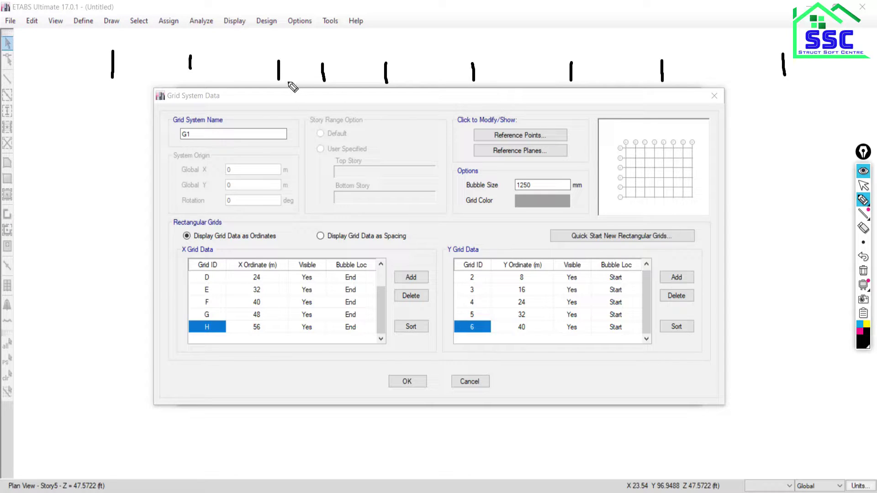
- Join ticks into bay lines and label the bays 3, 3, 3, 2 and 1
drag(279, 71, 316, 72)
drag(473, 71, 572, 70)
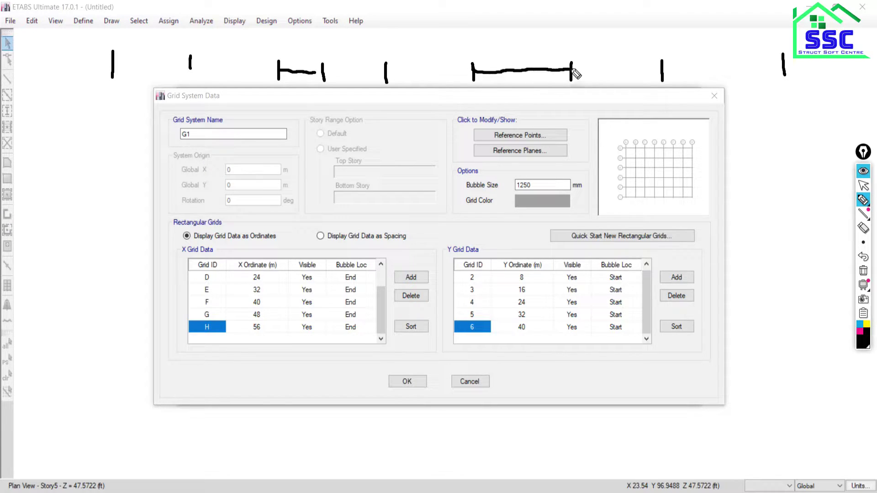
mouse_move(502, 33)
mouse_down()
mouse_move(514, 40)
mouse_move(502, 46)
mouse_up()
mouse_move(295, 38)
mouse_down()
mouse_move(304, 42)
mouse_move(296, 57)
mouse_up()
drag(660, 69, 772, 66)
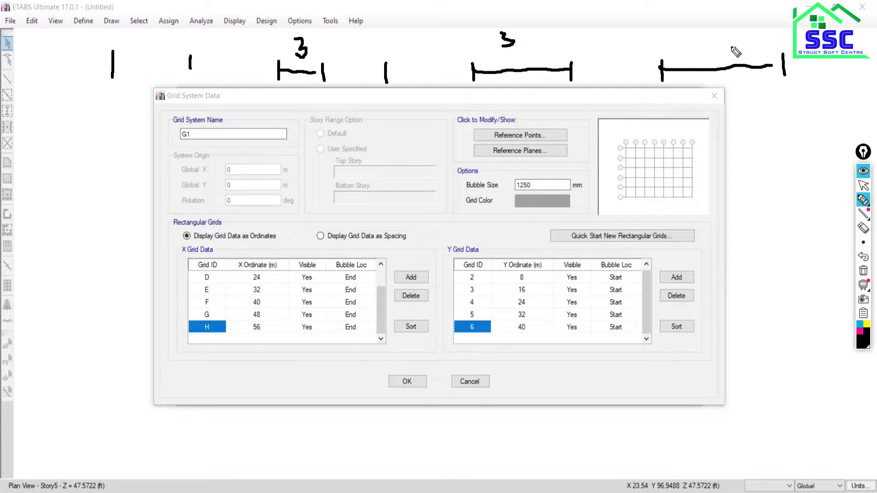
mouse_move(705, 28)
mouse_down()
mouse_move(718, 38)
mouse_move(703, 46)
mouse_up()
drag(573, 72, 629, 70)
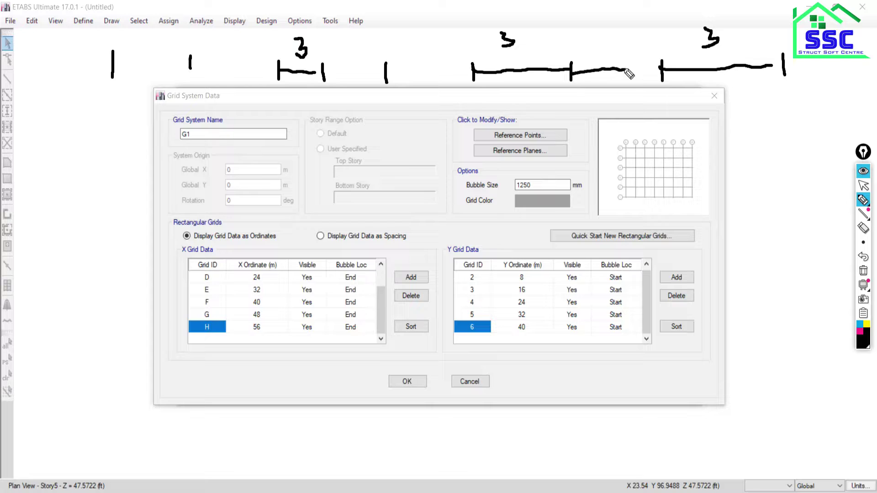
drag(606, 33, 608, 50)
drag(384, 72, 438, 68)
drag(411, 28, 431, 46)
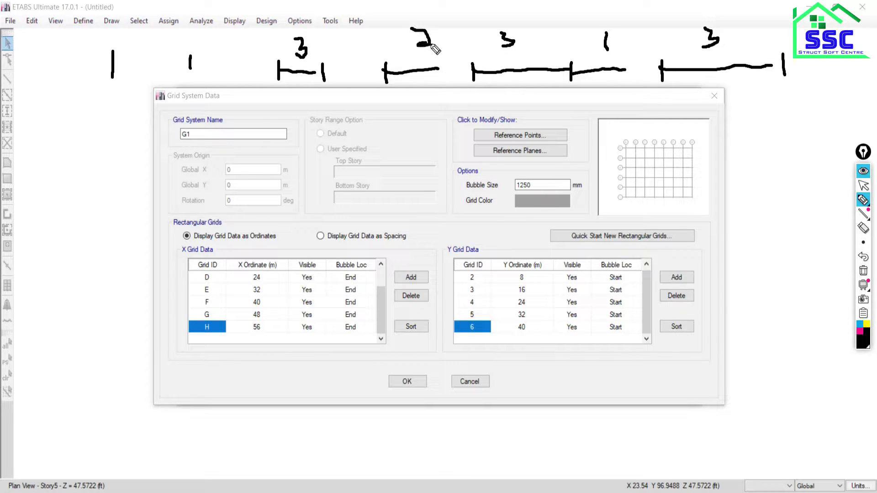
- Extend the line leftward and label the remaining bays 1.5, 8 and 7
drag(386, 71, 323, 71)
mouse_move(347, 32)
mouse_down()
mouse_move(347, 48)
mouse_move(378, 31)
mouse_up()
click(352, 43)
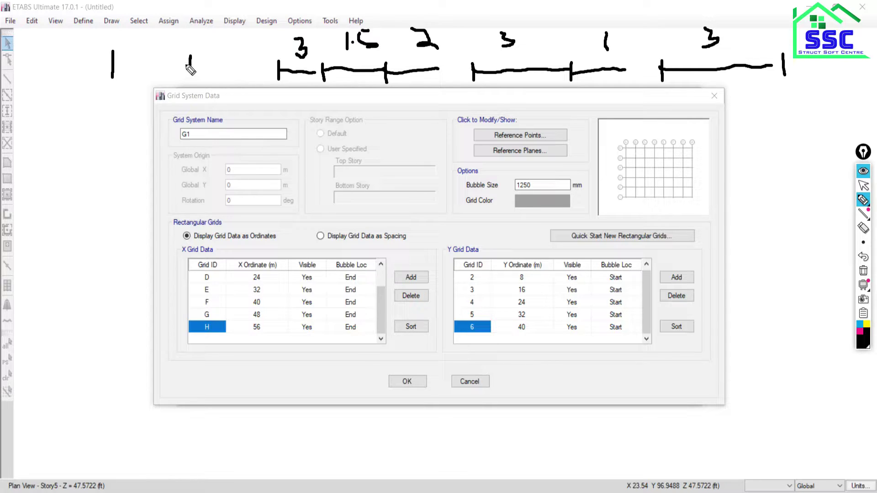
drag(188, 67, 278, 68)
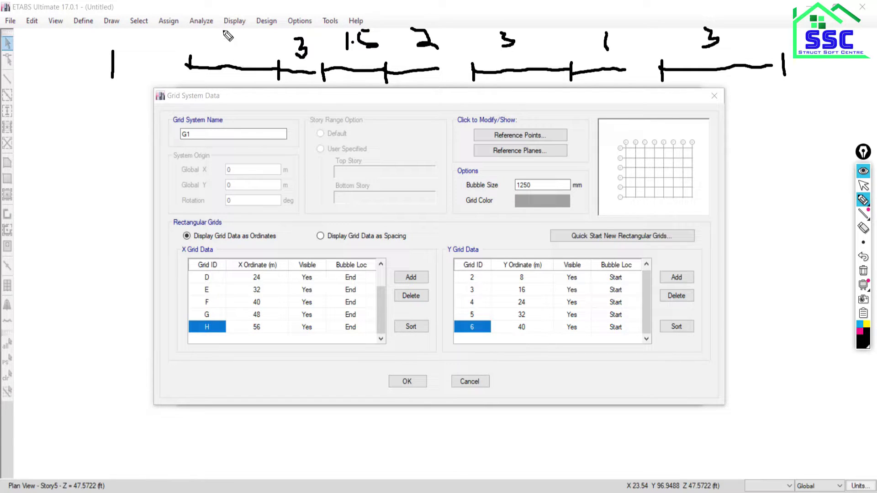
drag(224, 30, 223, 31)
drag(188, 68, 120, 67)
mouse_move(147, 26)
mouse_down()
mouse_move(156, 46)
mouse_move(170, 37)
mouse_up()
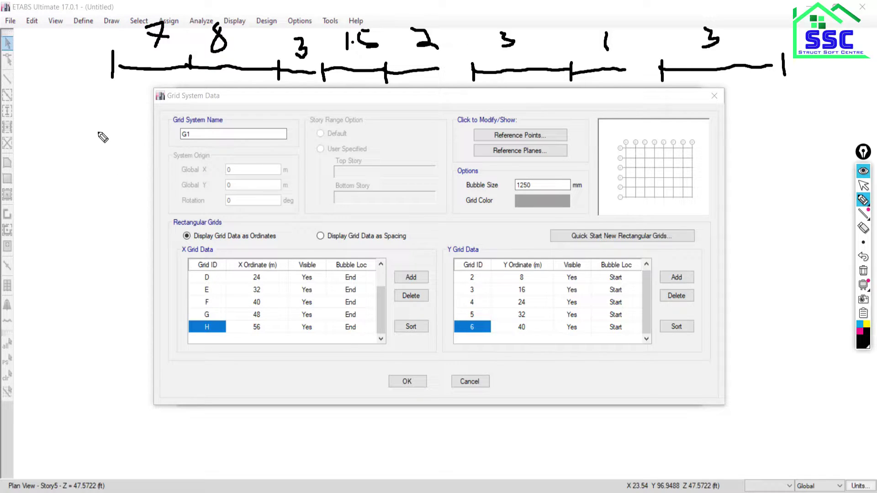
- Handwrite '3m' and '35' beside the grid data and underline both
mouse_move(98, 131)
mouse_down()
mouse_move(104, 145)
mouse_move(93, 165)
mouse_move(146, 161)
mouse_up()
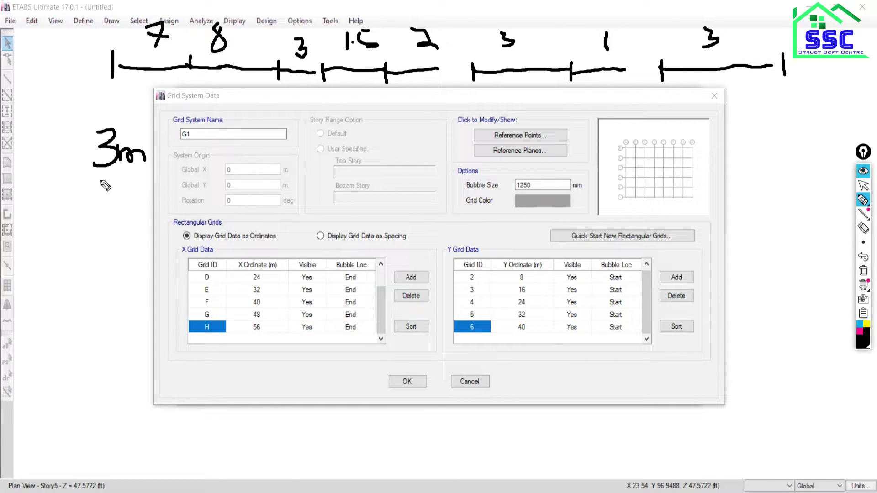
mouse_move(94, 178)
mouse_down()
mouse_move(142, 178)
mouse_move(133, 190)
mouse_up()
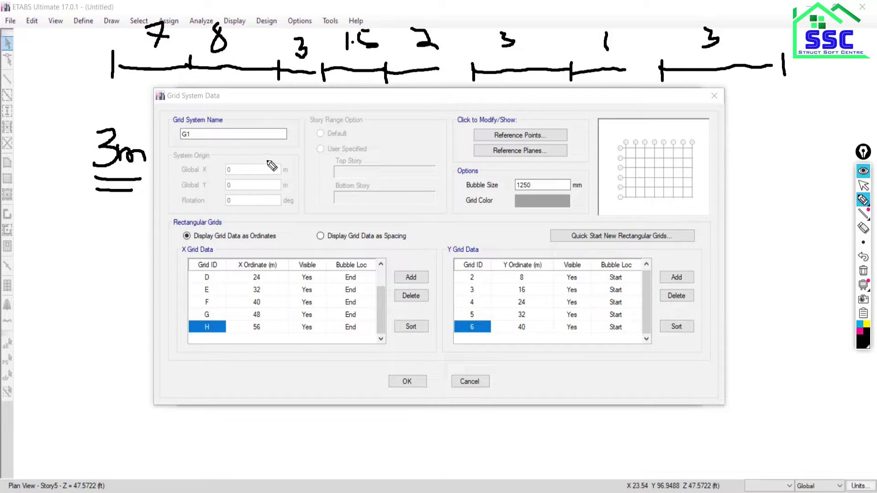
mouse_move(250, 148)
mouse_down()
mouse_move(258, 160)
mouse_move(235, 180)
mouse_move(290, 167)
mouse_move(268, 175)
mouse_move(294, 149)
mouse_up()
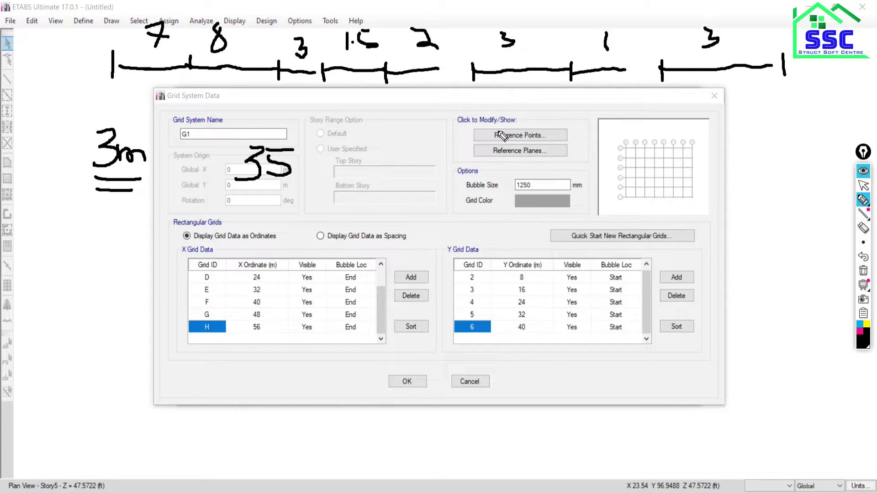
click(864, 213)
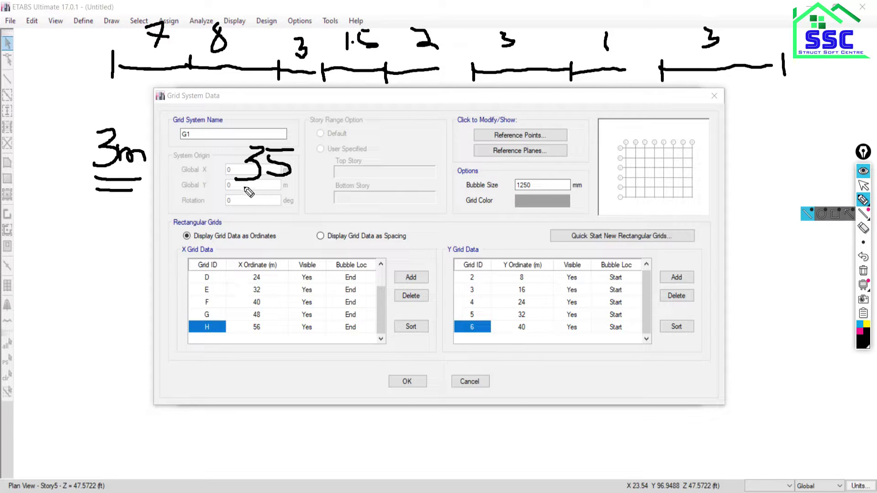
drag(245, 188, 317, 175)
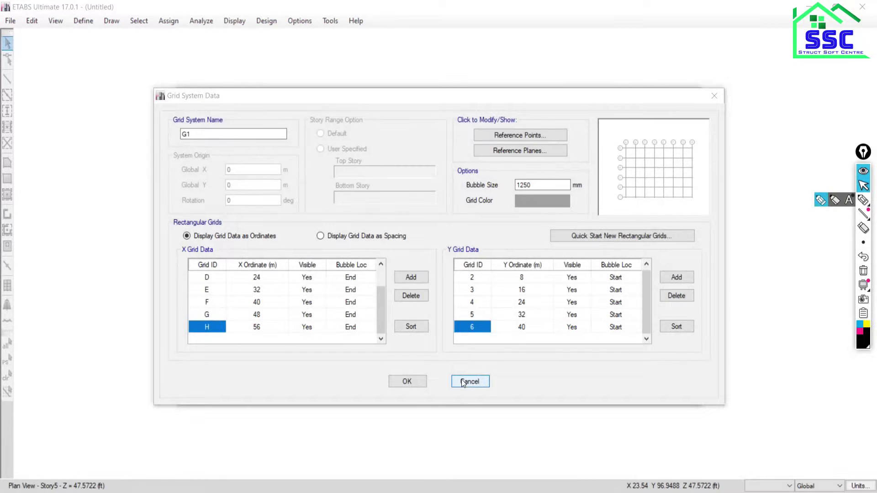
- Cancel Grid System Data and set the quick template back to Uniform Grid Spacing
click(466, 380)
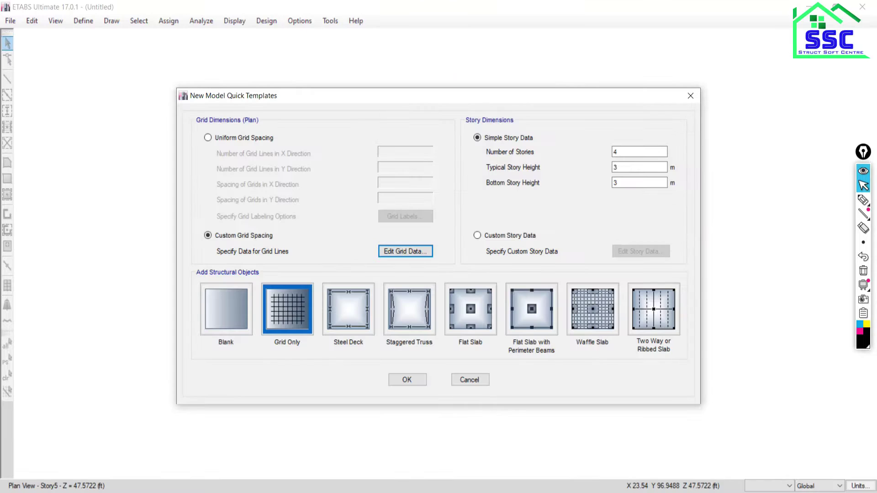
click(208, 138)
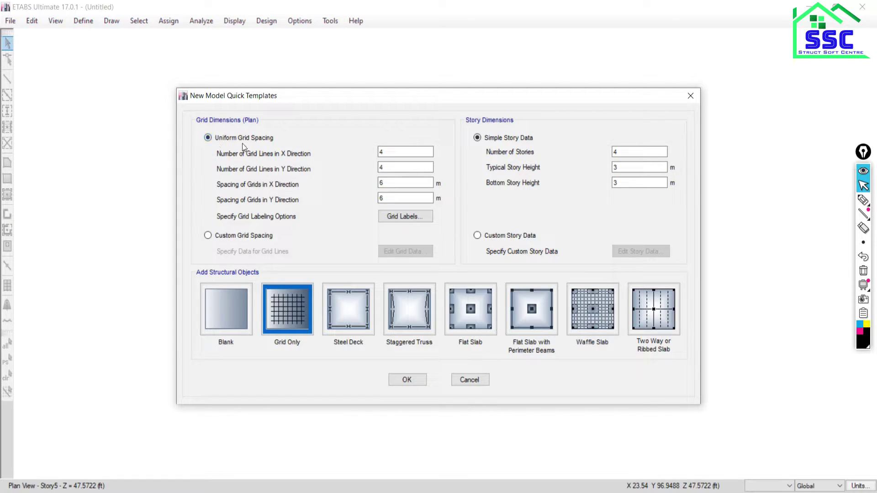
click(556, 477)
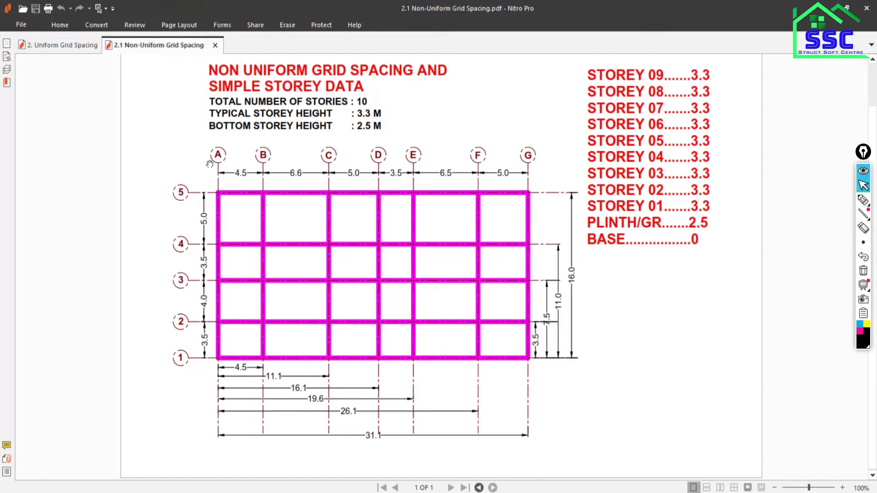
- Number the PDF's grid lines A–G as 1–7 with the pen, then clear the ink
key(ctrl+shift+1)
mouse_move(219, 133)
mouse_down()
mouse_move(219, 141)
mouse_move(268, 139)
mouse_up()
drag(332, 135, 333, 145)
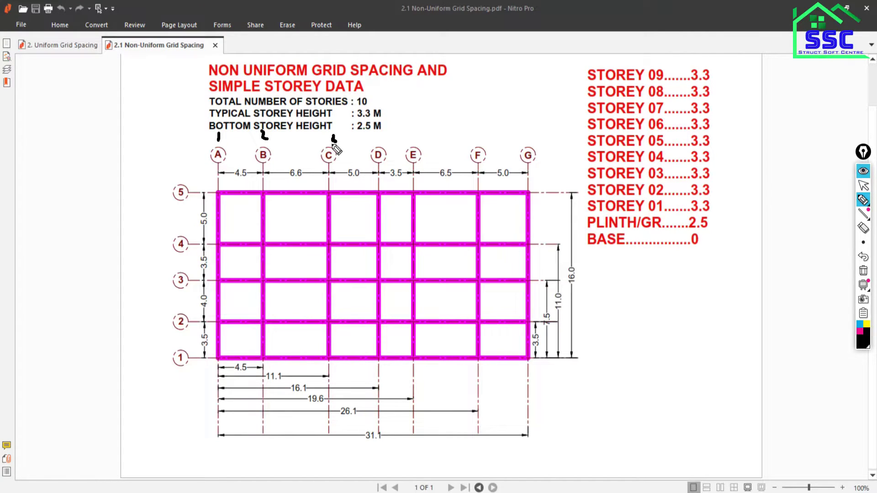
drag(385, 134, 390, 141)
mouse_move(387, 134)
mouse_down()
mouse_move(387, 148)
mouse_move(419, 144)
mouse_move(426, 133)
mouse_move(473, 138)
mouse_up()
drag(524, 126, 531, 141)
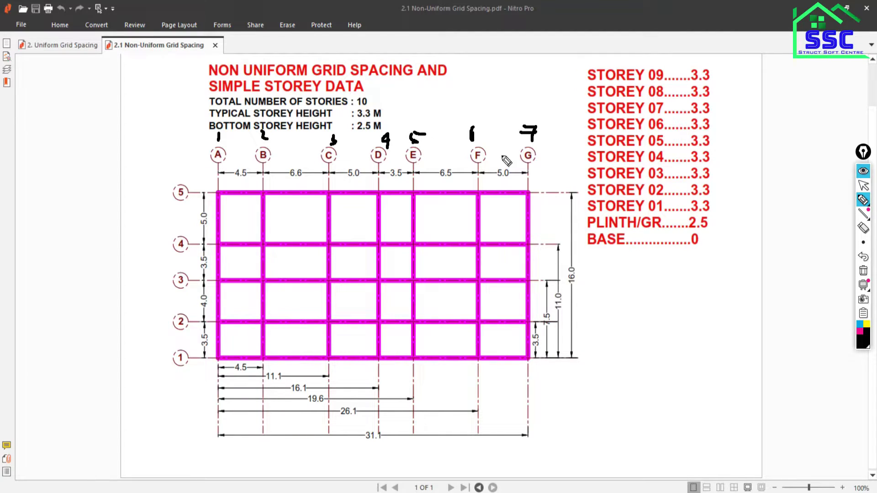
click(864, 271)
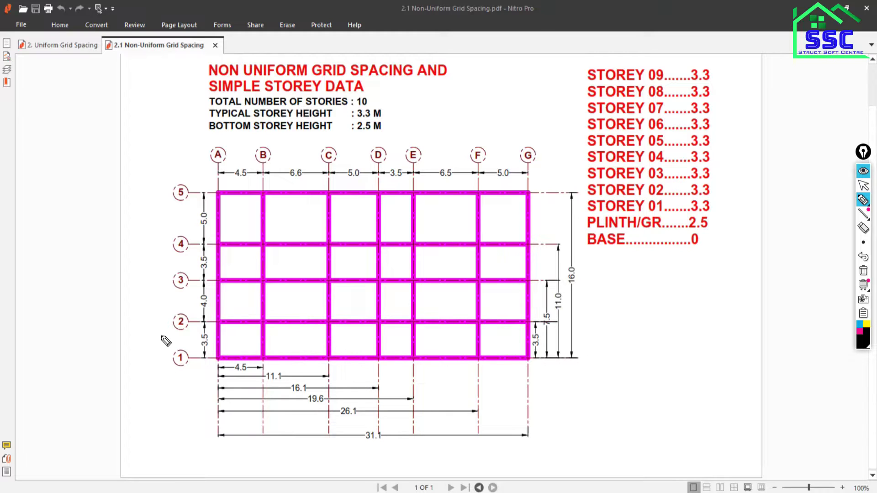
- Mark the horizontal grid lines, clear the ink, and select ETABS's X grid line count
drag(152, 351, 153, 355)
drag(146, 305, 151, 306)
click(863, 271)
click(863, 185)
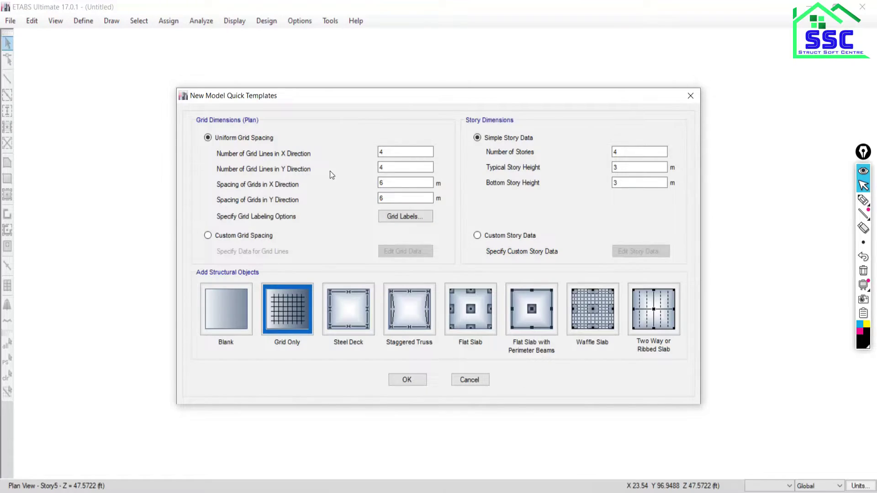
double_click(391, 152)
- Set 5 grid lines in Y and confirm the 5.0 m C–D spacing on the grid PDF
key(Tab)
text(5)
key(alt+Tab)
key(alt+Tab)
key(alt+Tab)
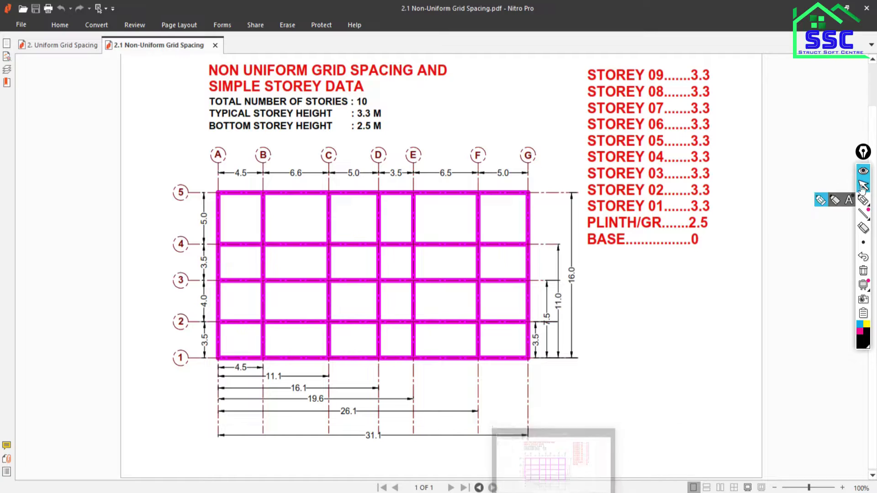
click(864, 200)
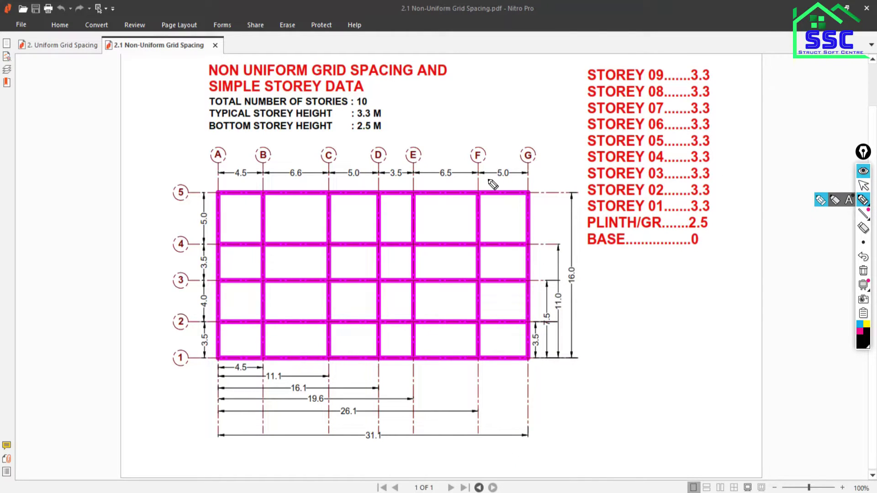
drag(346, 181, 370, 183)
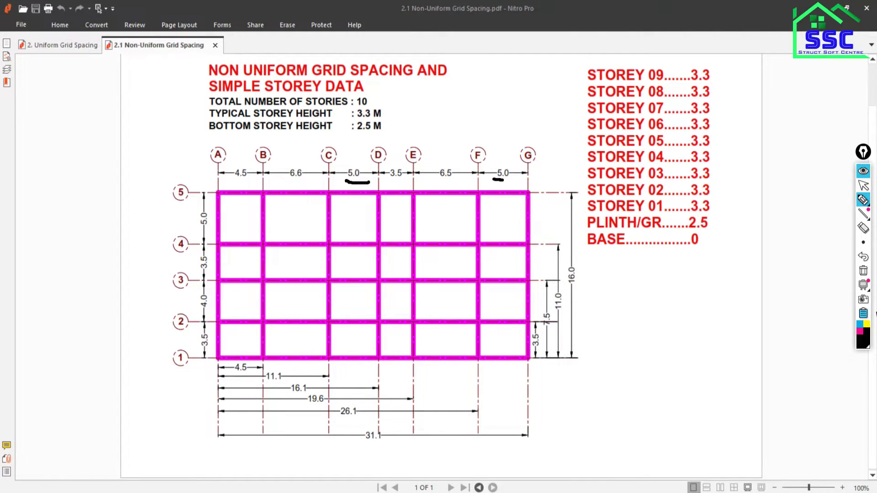
click(863, 272)
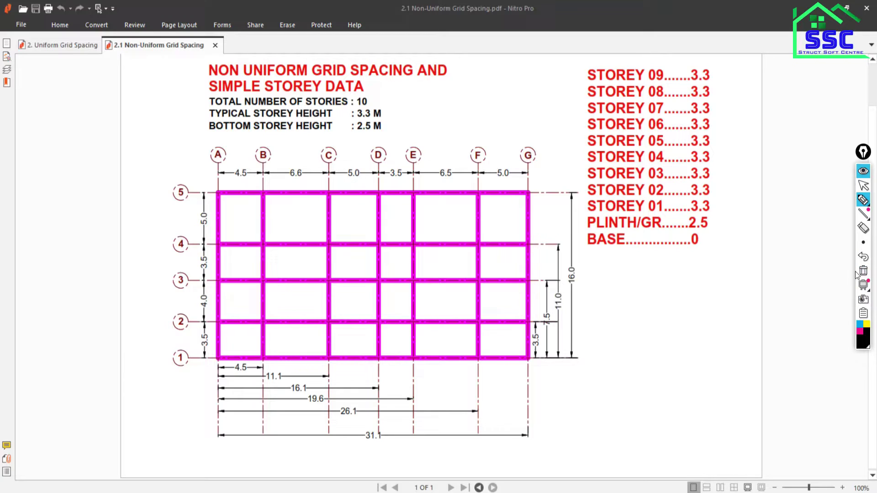
click(864, 186)
key(alt+Tab)
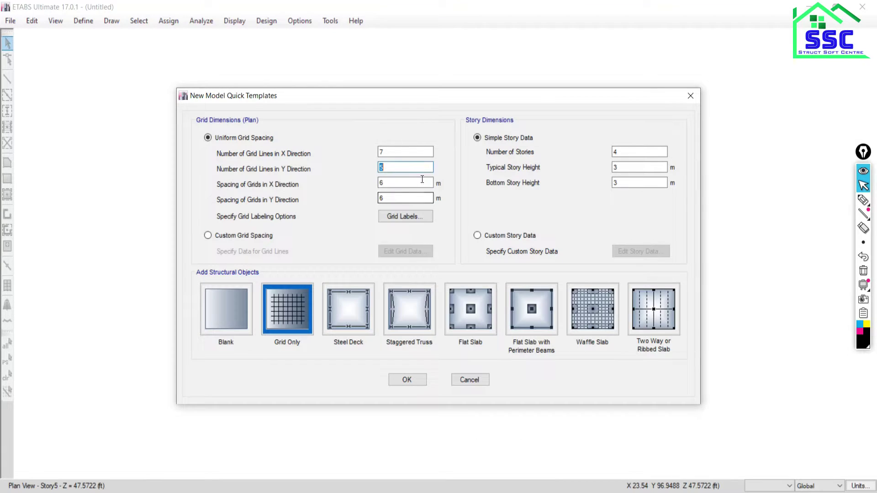
- Enter 5 m X spacing and 3.5 m Y spacing, zooming the PDF to 125% to check
double_click(385, 182)
text(5)
key(alt+Tab)
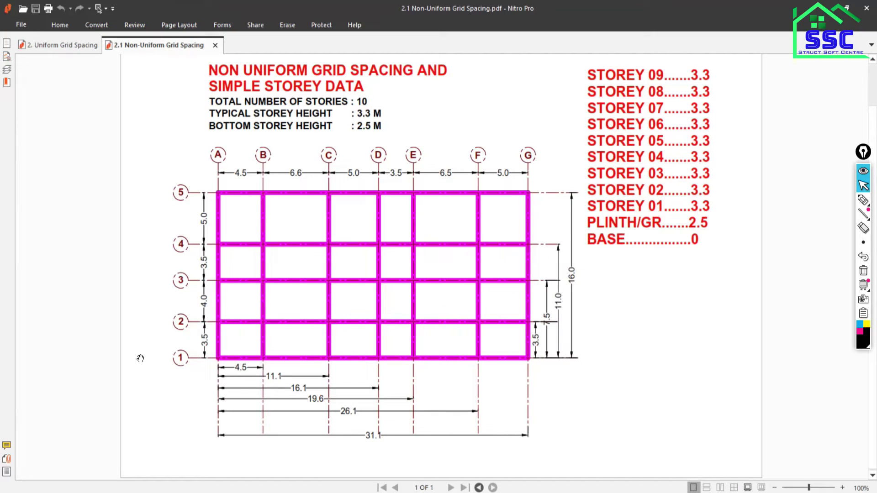
key(ctrl+plus)
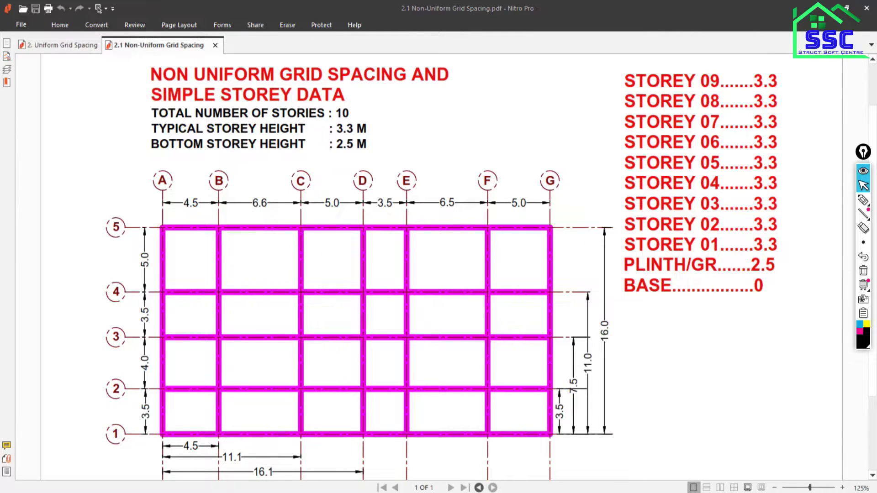
key(alt+Tab)
key(Tab)
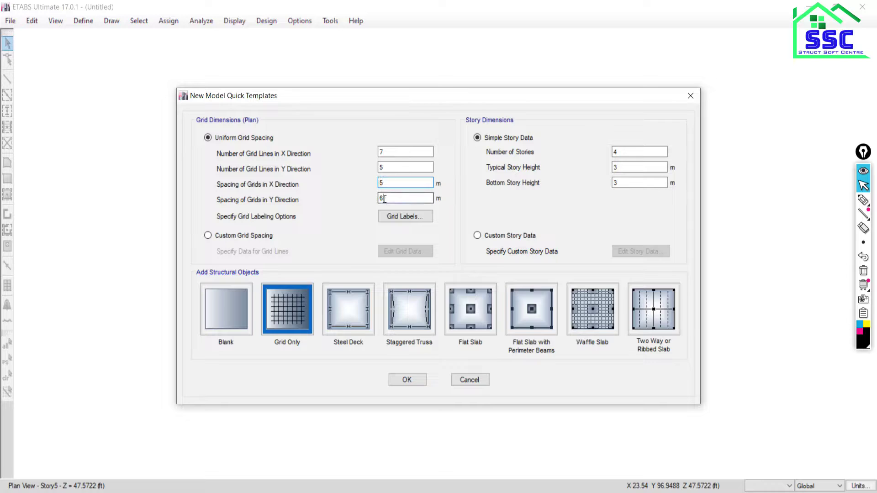
text(3.5)
- Switch to Custom Grid Spacing and open the Grid System Data with 5 m X and 3.5 m Y grids
click(207, 235)
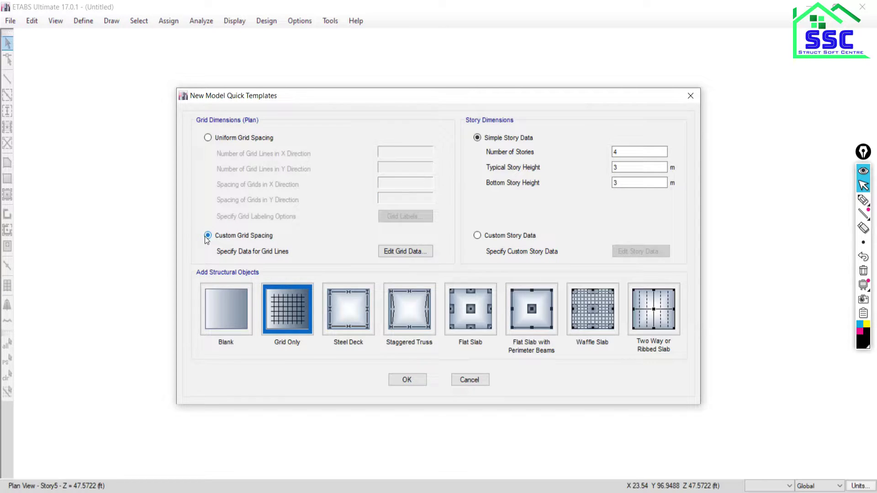
click(399, 252)
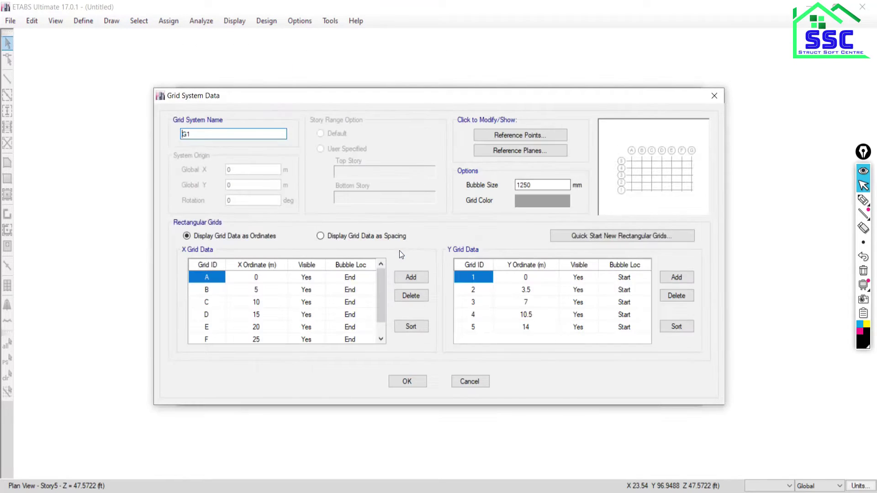
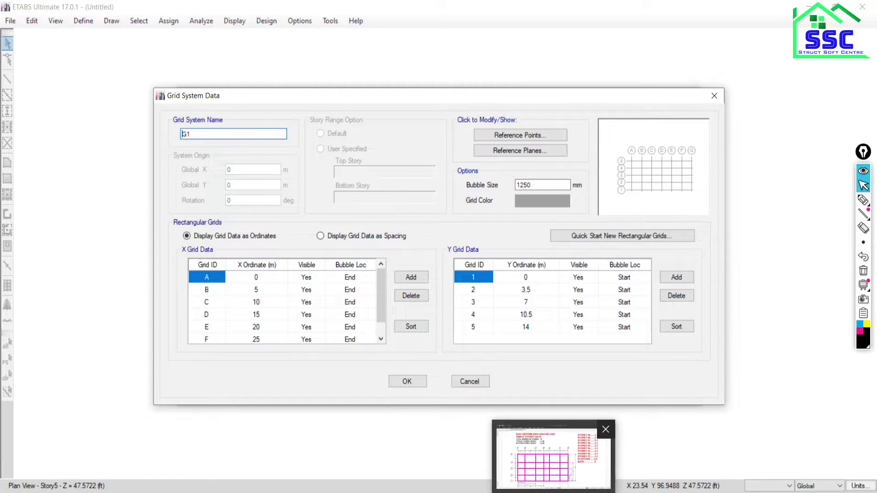
- On the non-uniform grid PDF, mark above grid A and circle the A/1 corner as the origin
click(566, 457)
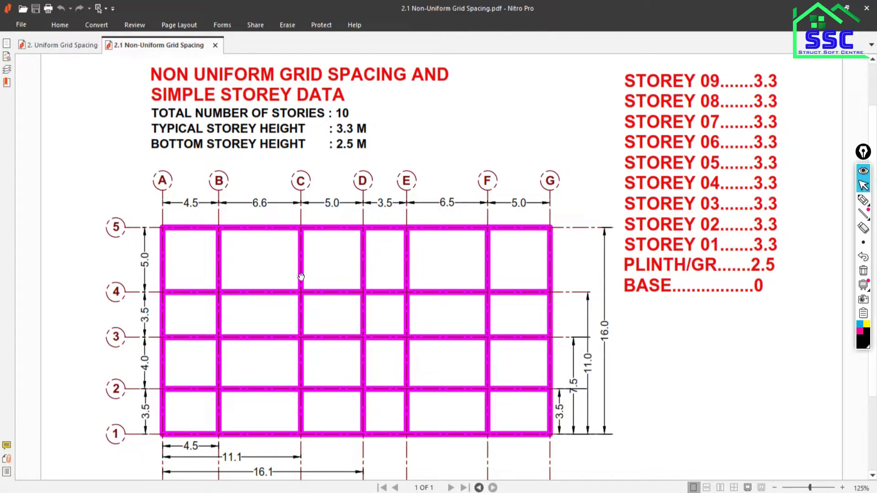
scroll(236, 327, down, 2)
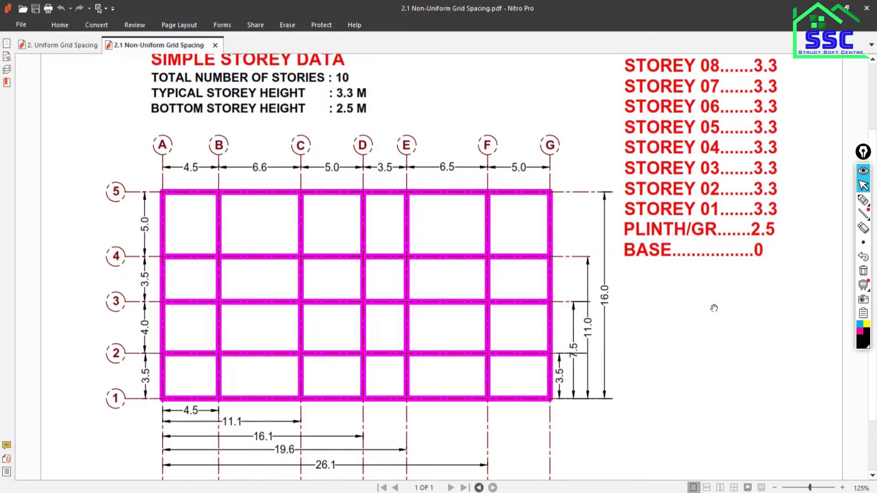
click(864, 199)
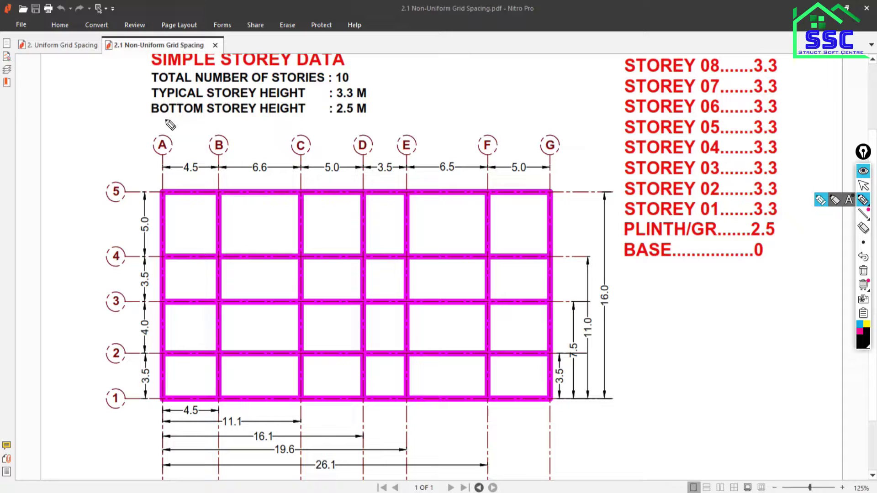
drag(161, 115, 160, 136)
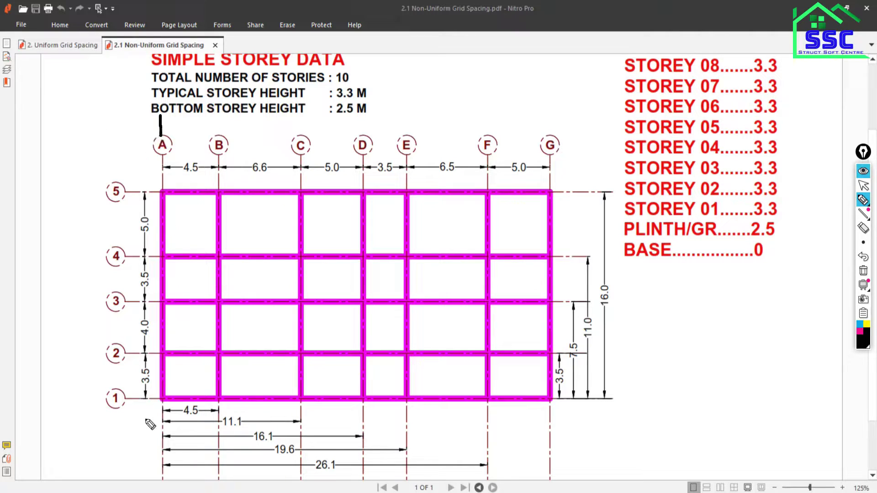
drag(159, 397, 157, 392)
click(865, 185)
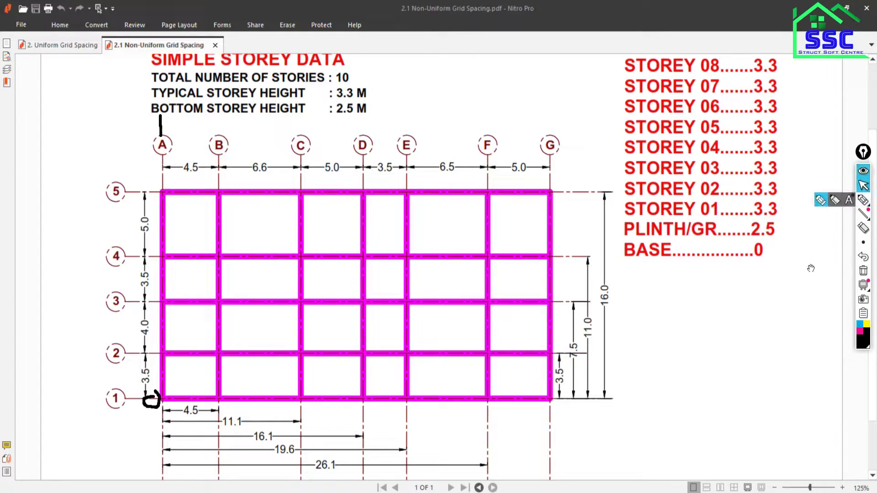
key(alt+Tab)
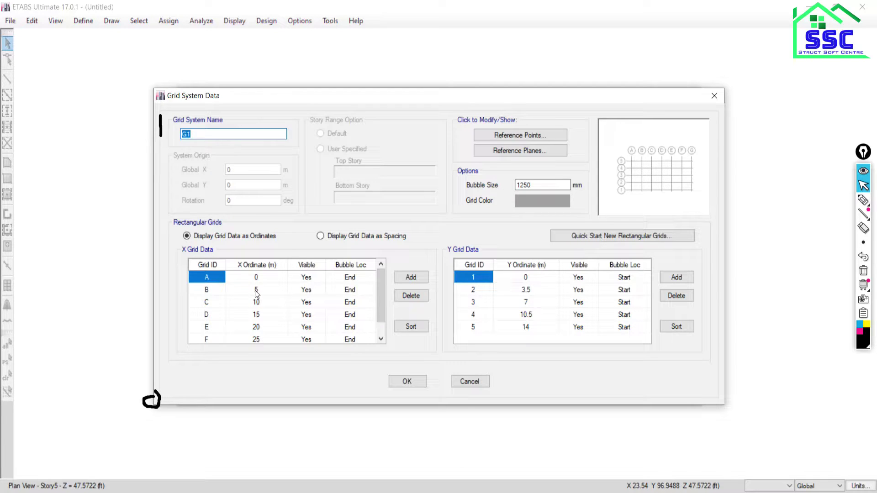
- Set grid B's X ordinate to 4.5, checking the spacing on the PDF
click(255, 290)
text(4)
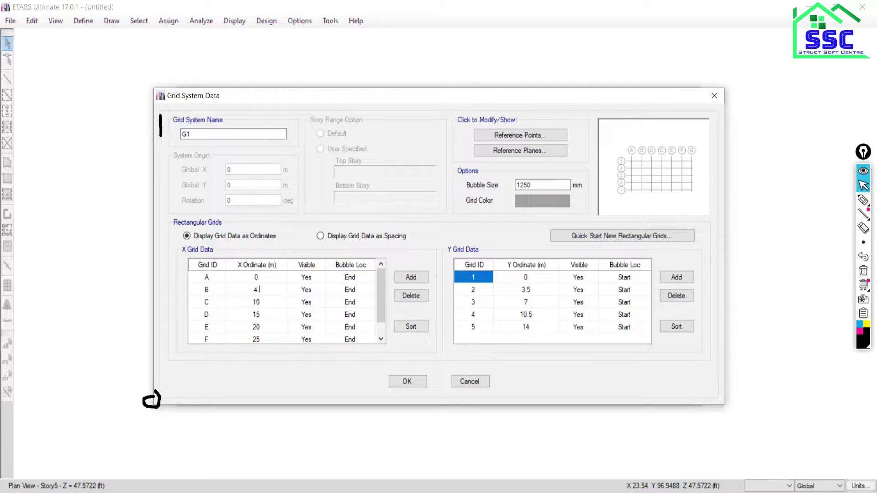
text(.5)
click(262, 304)
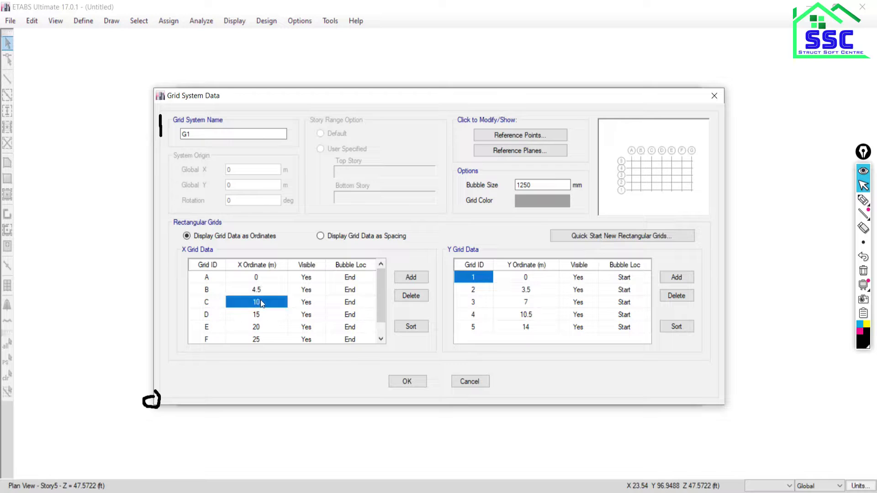
key(alt+Tab)
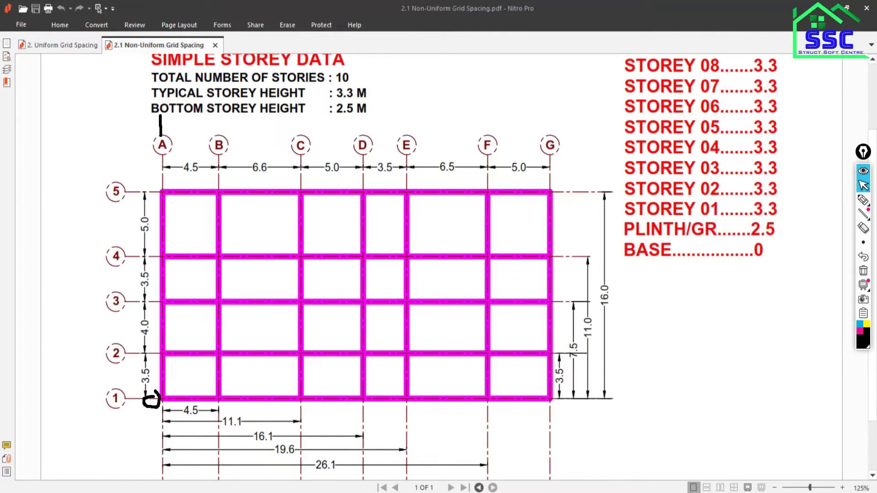
key(alt+Tab)
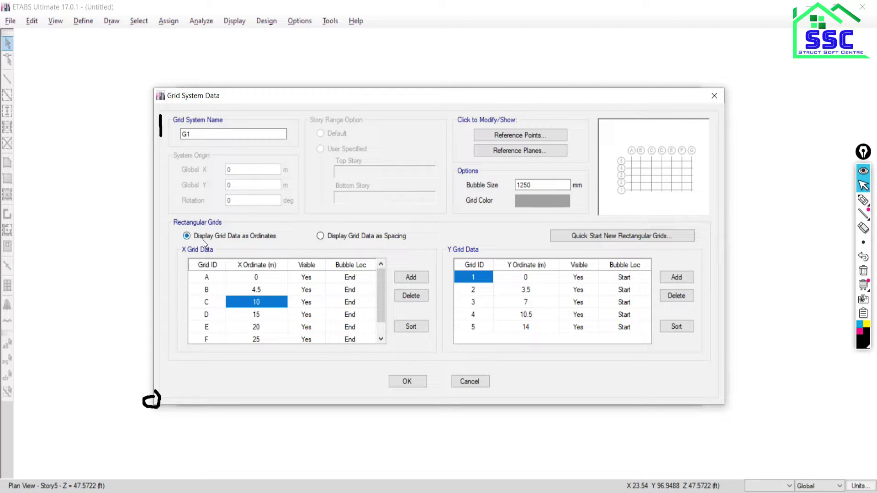
- Enter X ordinates 11.1 for grid C and 16.1 for grid D, checking the PDF
click(407, 382)
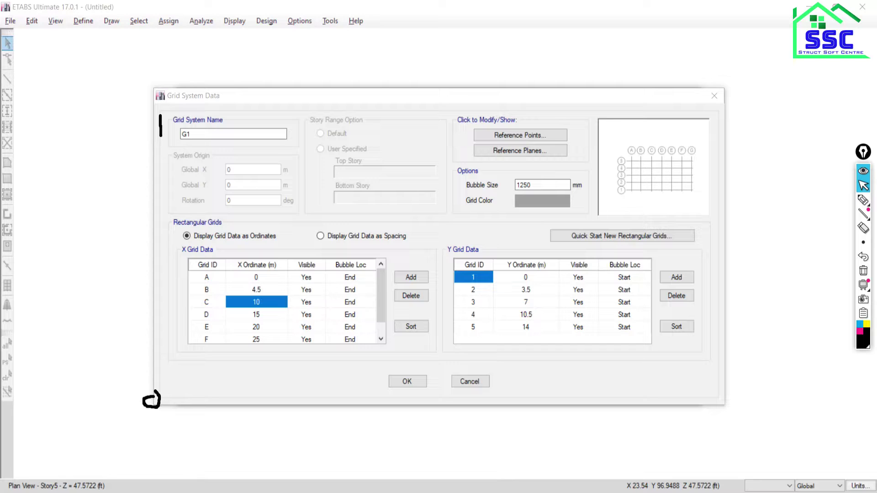
key(alt+Tab)
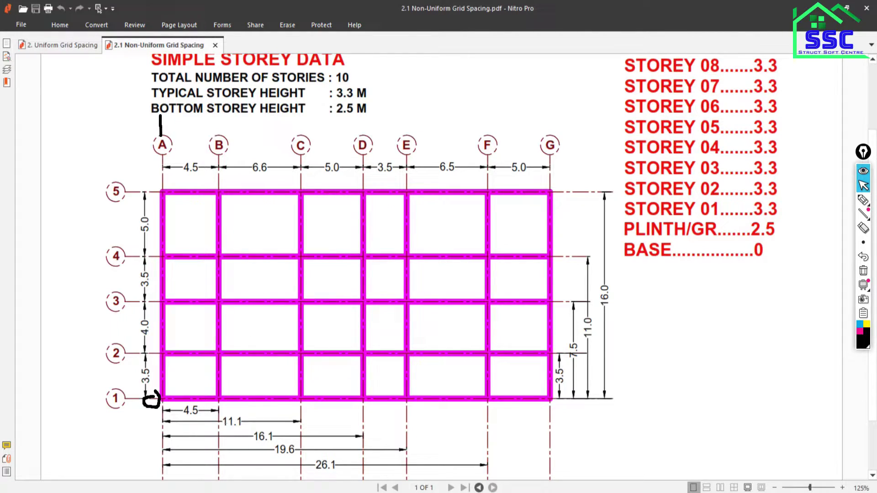
key(alt+Tab)
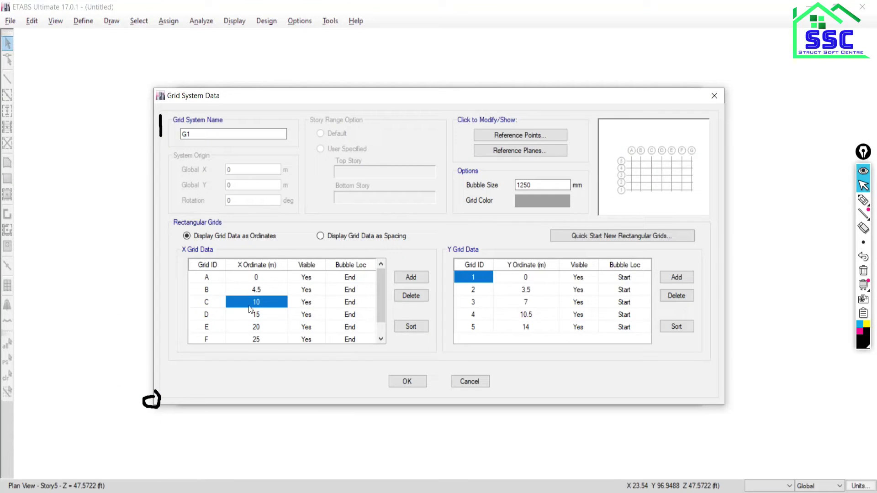
text(11.1)
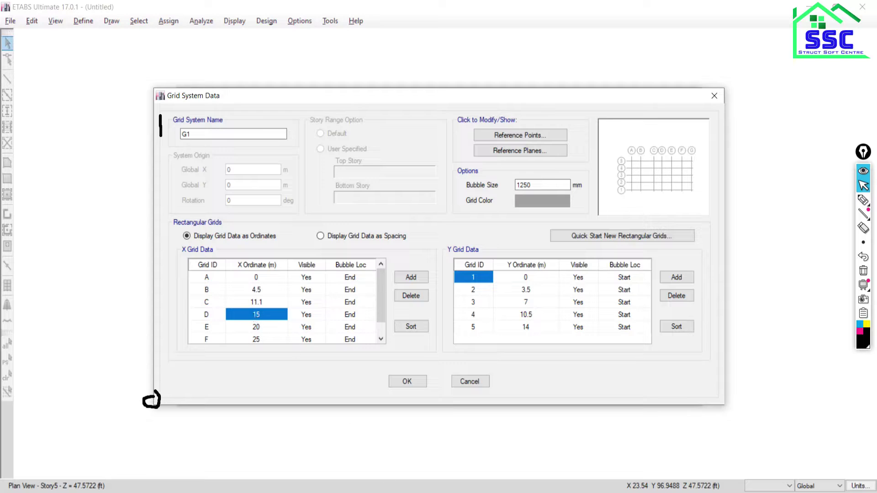
key(alt+Tab)
text(16)
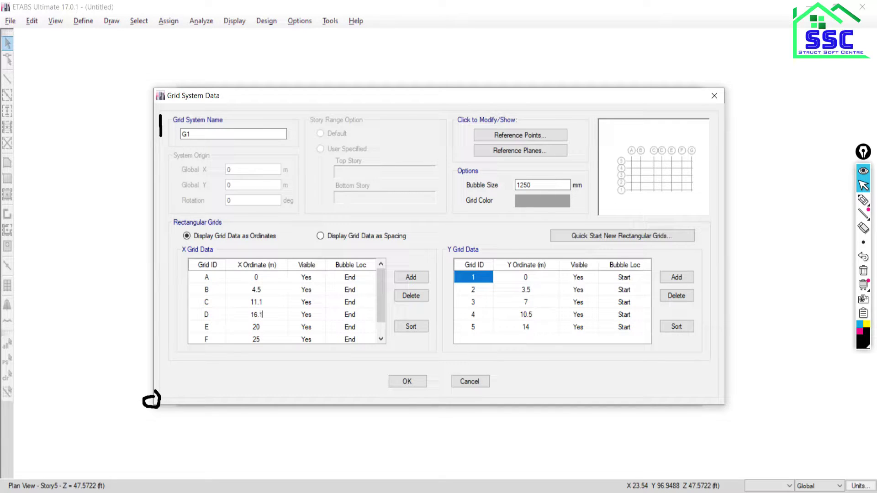
click(255, 326)
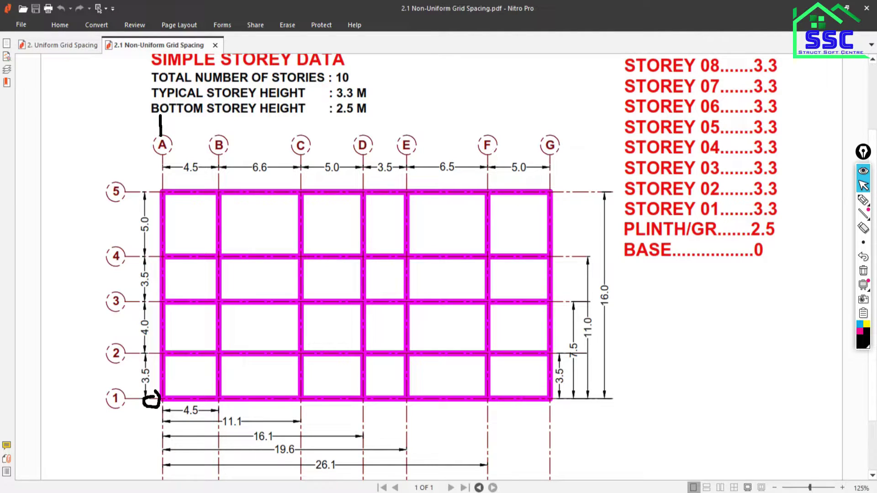
- Enter X ordinates 19.6 for grid E and 26.1 for grid F, checking the PDF
key(alt+Tab)
text(1)
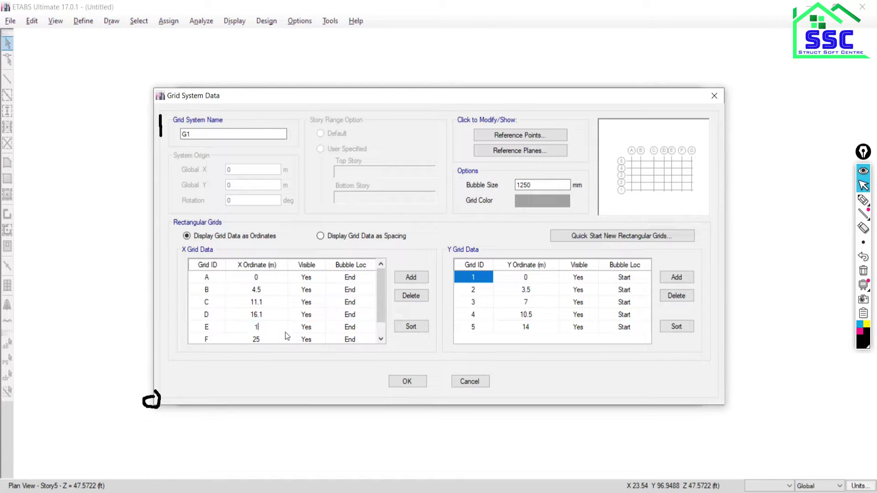
text(9.6)
click(287, 338)
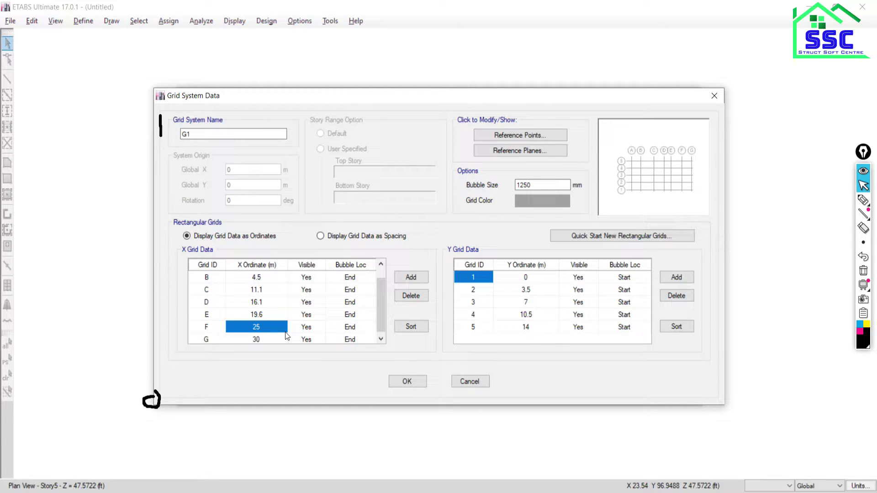
key(alt+Tab)
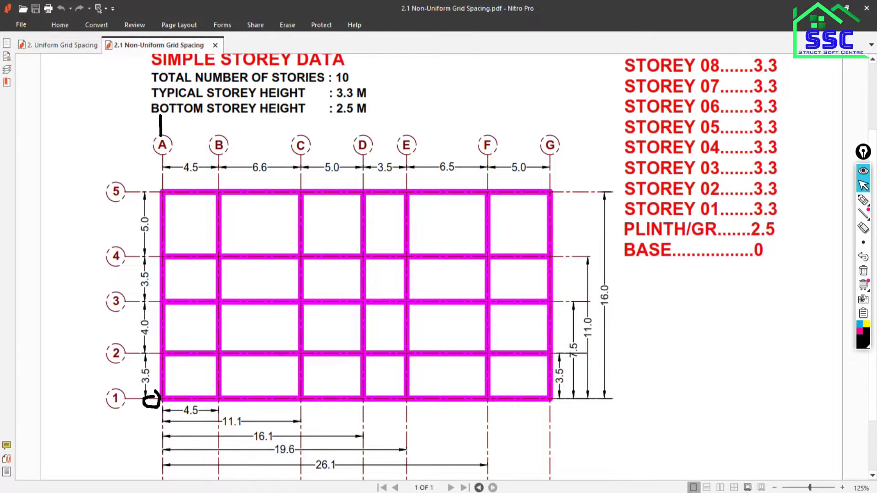
key(alt+Tab)
text(26.1)
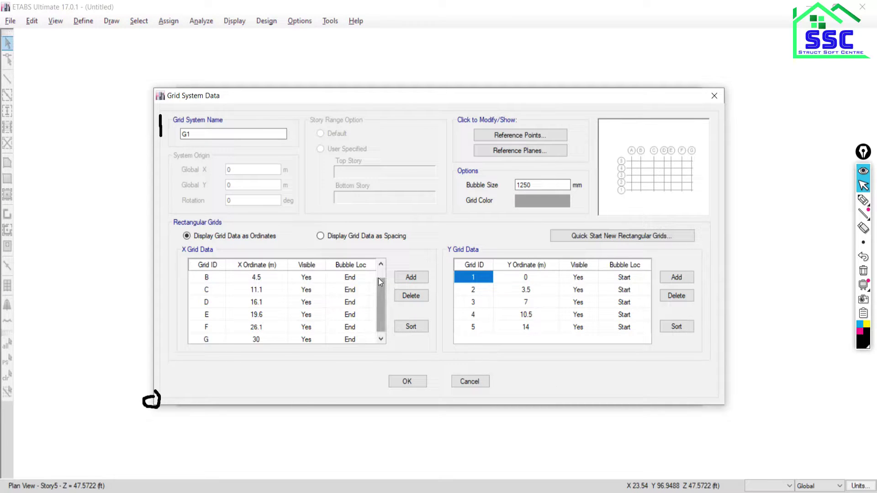
- Enter 31.1 as grid G's X ordinate after checking the PDF, then scroll the table back up
scroll(379, 283, down, 1)
click(270, 327)
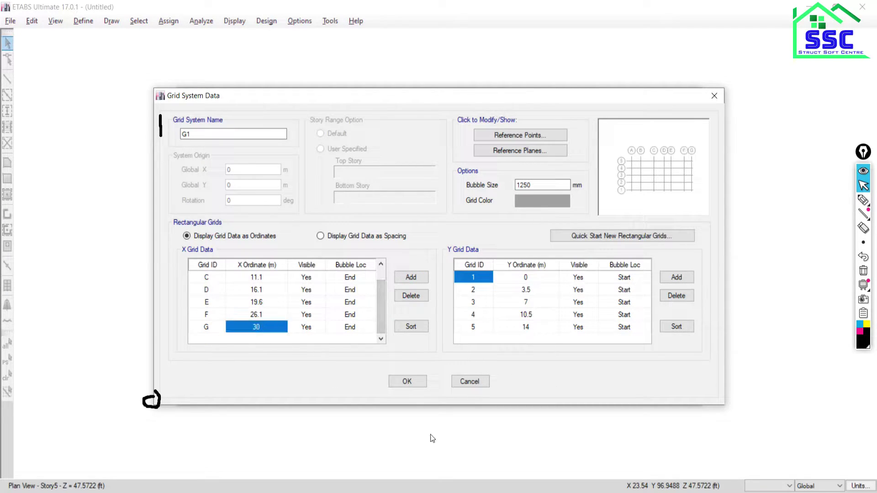
key(alt+Tab)
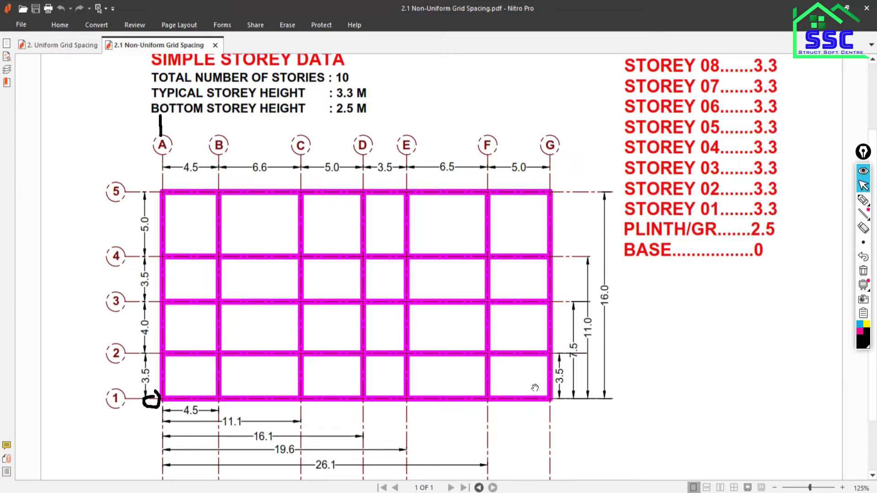
scroll(535, 388, down, 1)
scroll(535, 388, down, 1)
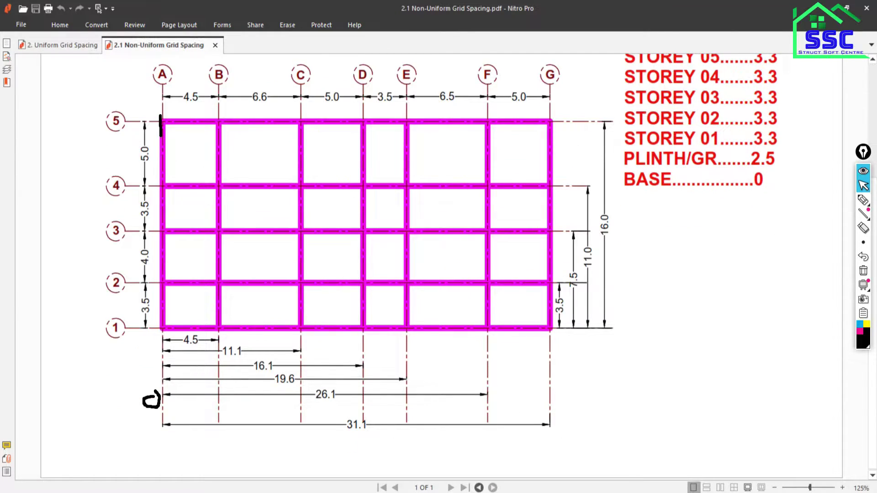
key(alt+Tab)
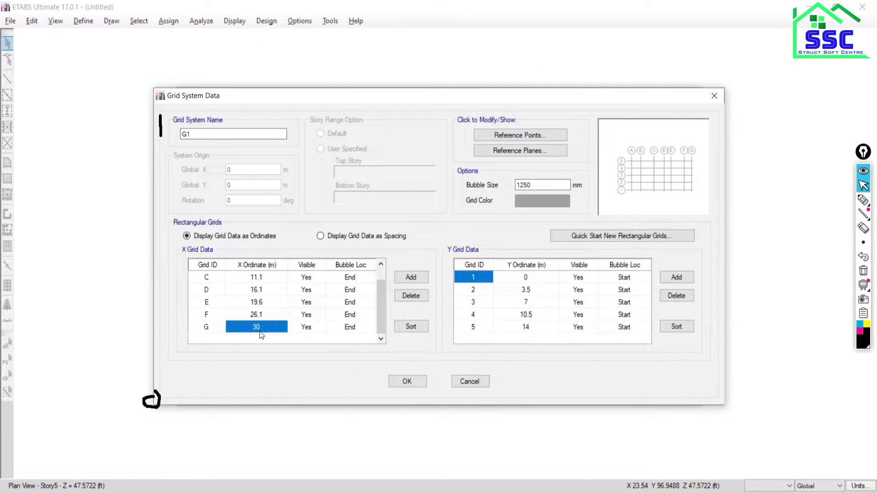
text(31.1)
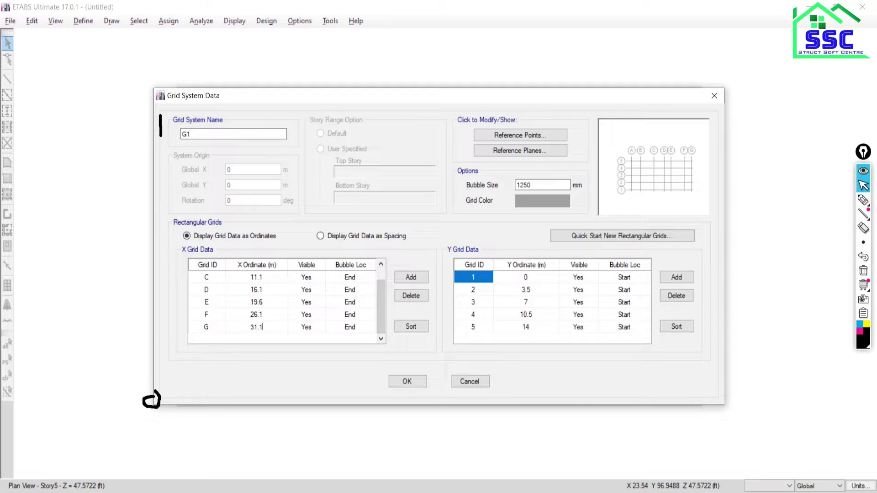
drag(382, 306, 382, 277)
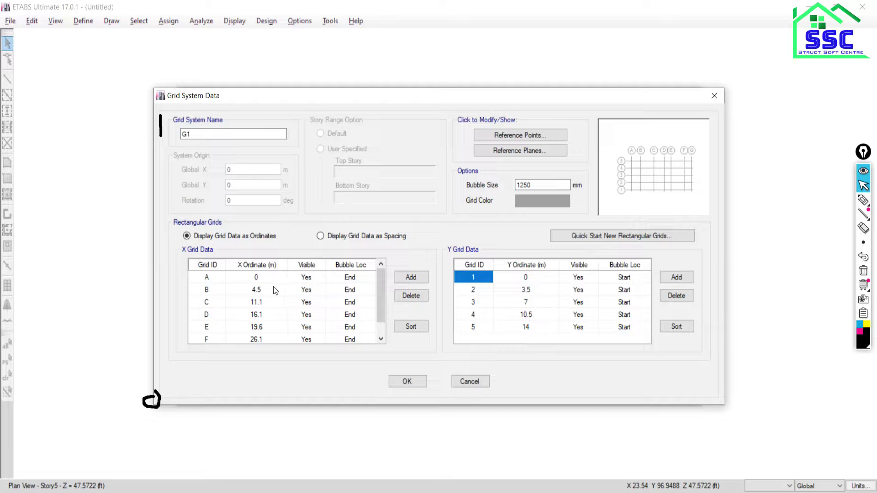
- Cancel the ordinate edits and reopen the grid data with Display Grid Data as Spacing
click(472, 383)
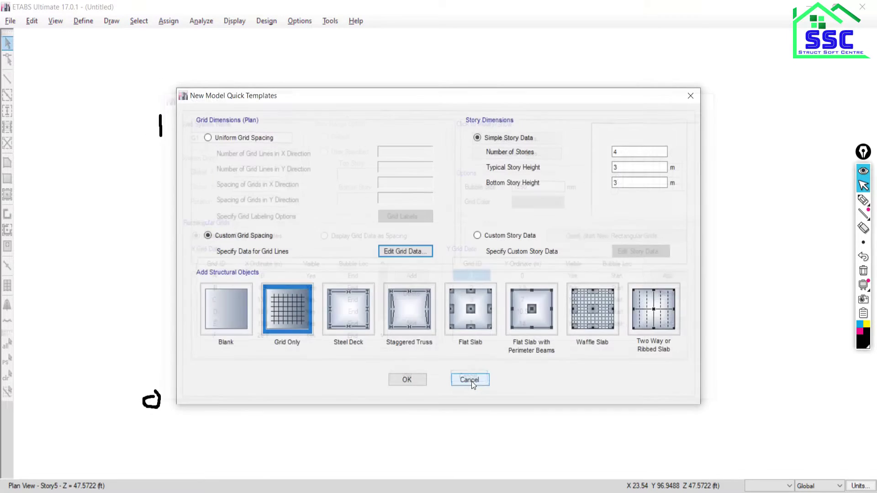
click(400, 250)
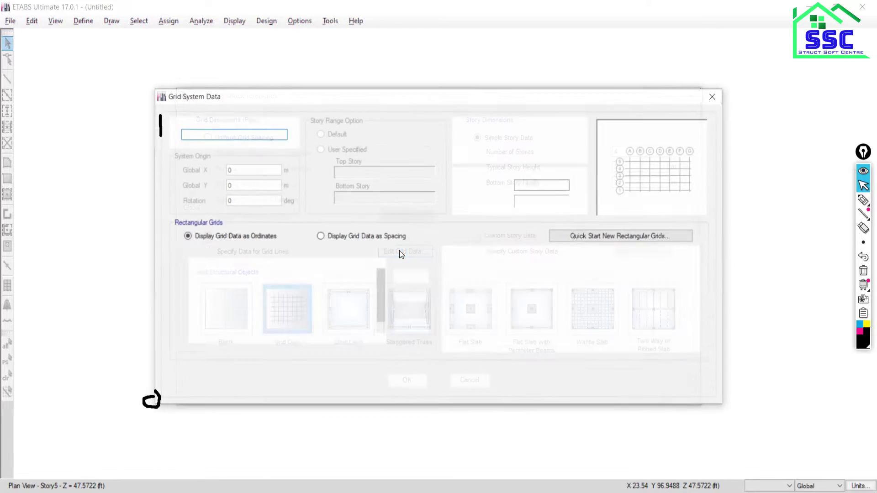
click(320, 236)
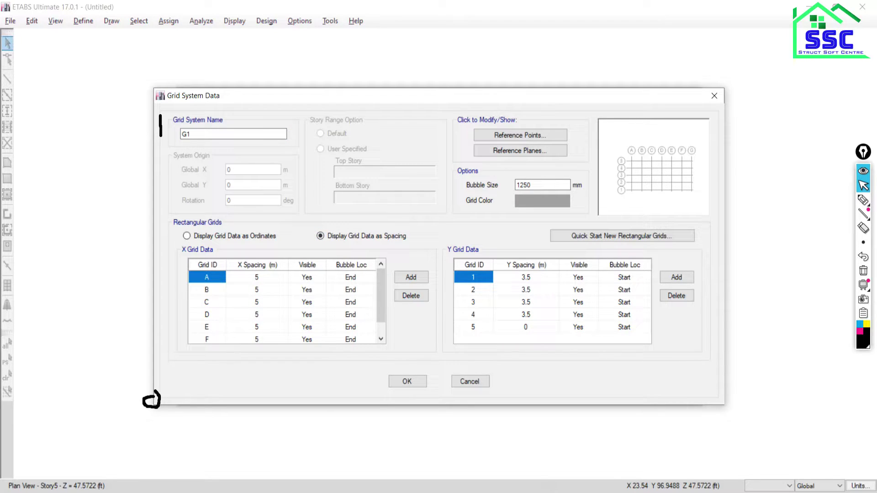
click(554, 457)
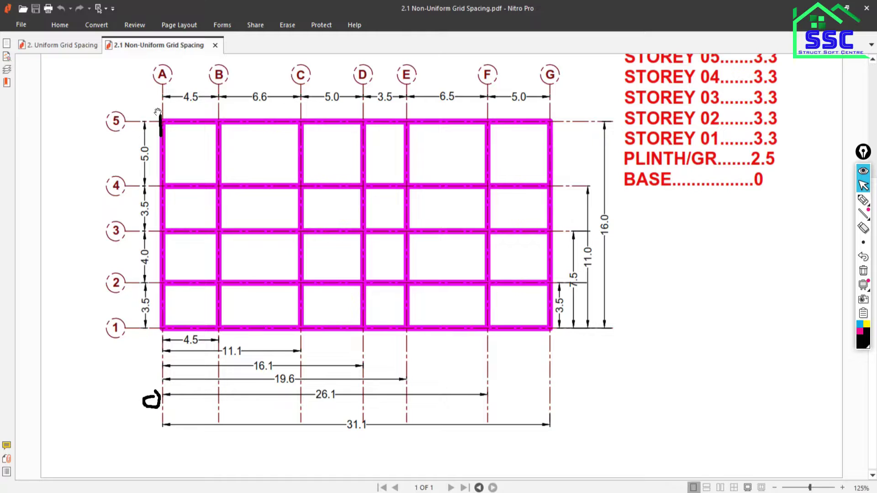
- Circle grid bubble A in ink and underline its 4.5 m spacing to grid B
click(863, 201)
drag(160, 54, 170, 120)
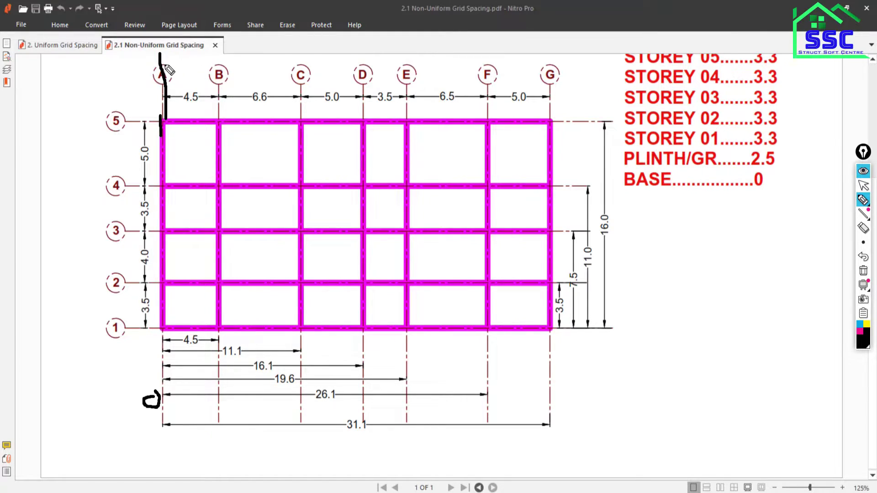
drag(165, 66, 176, 76)
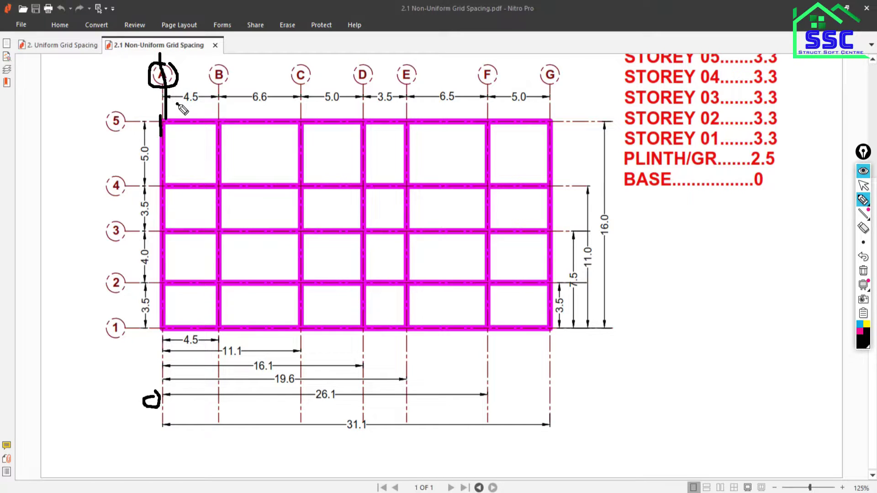
drag(176, 106, 199, 104)
drag(176, 111, 197, 109)
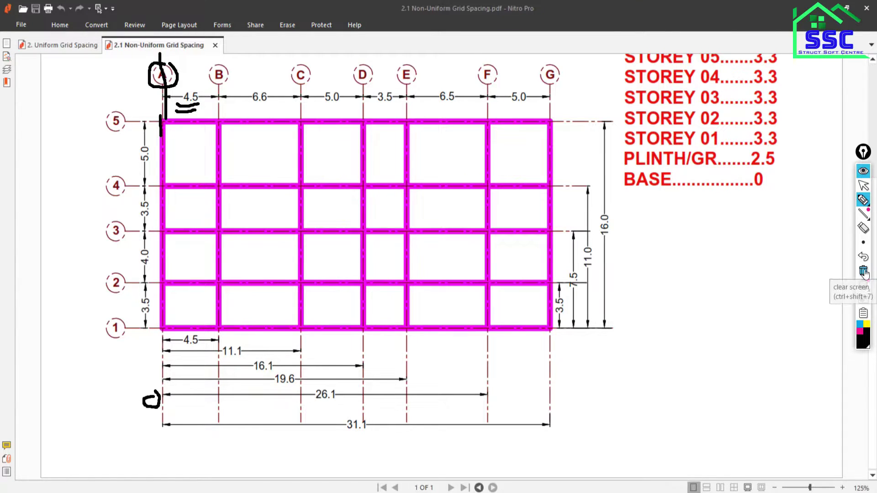
click(863, 185)
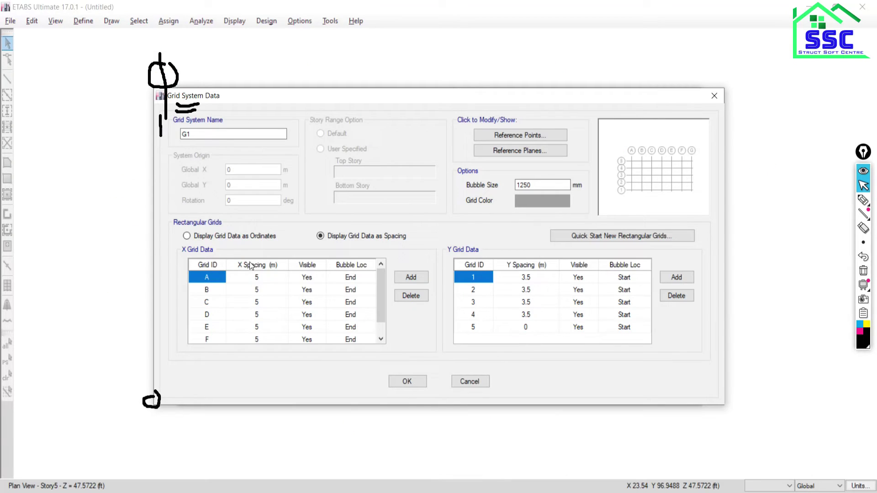
- Set X spacings of 4.5 for grid A and 6.6 for grid B, checking the drawing
click(254, 277)
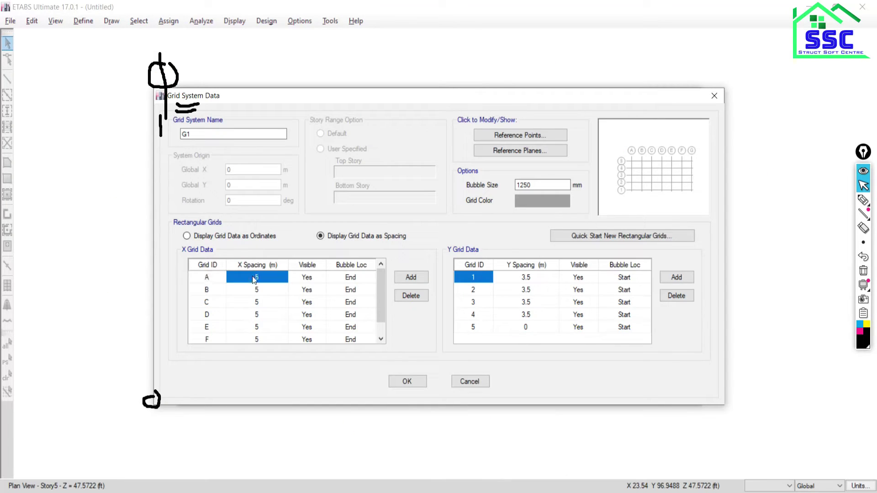
text(4.5)
key(Return)
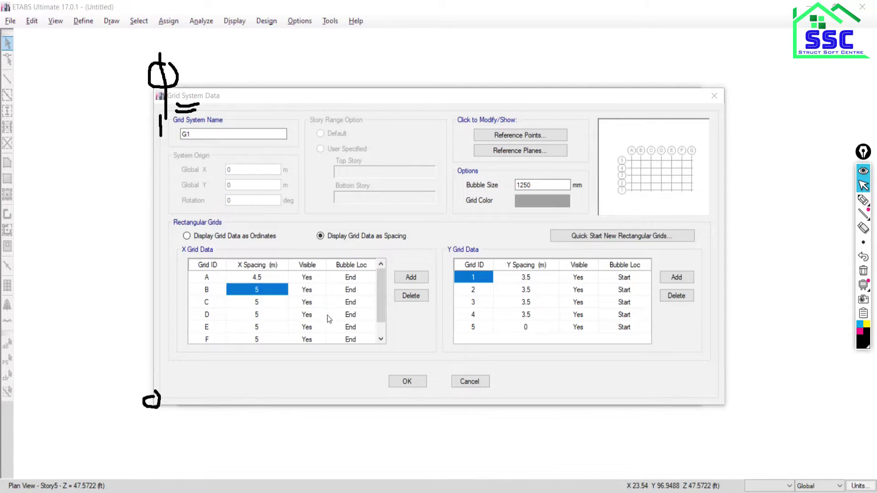
key(alt+Tab)
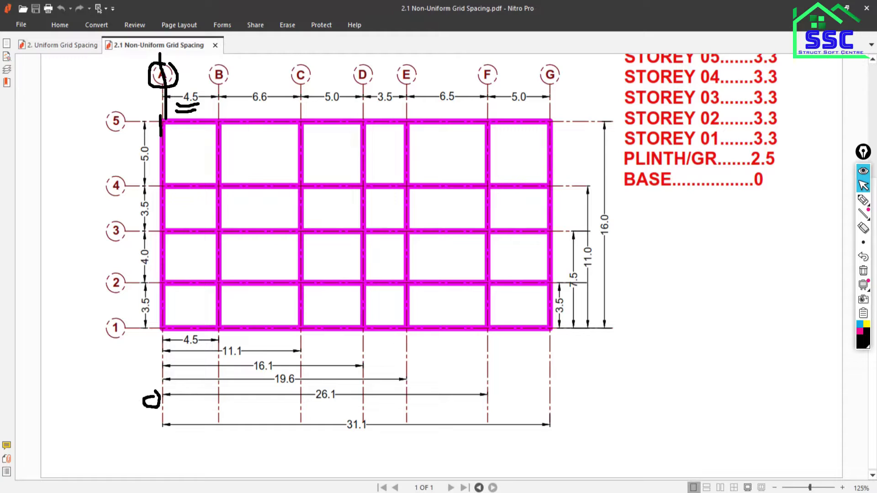
key(alt+Tab)
text(6)
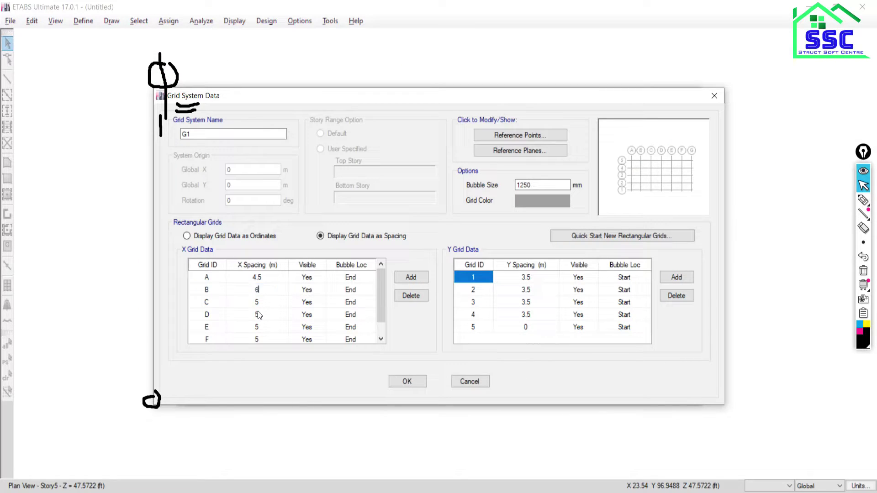
text(.6)
key(Return)
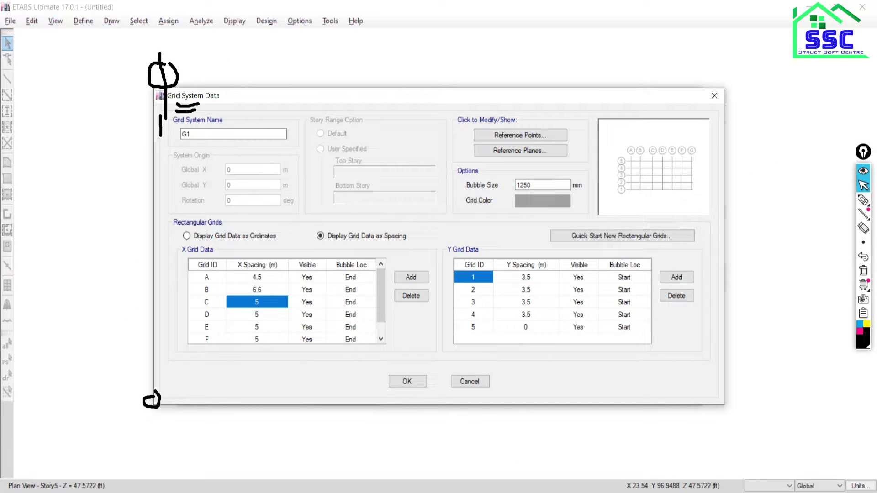
key(alt+Tab)
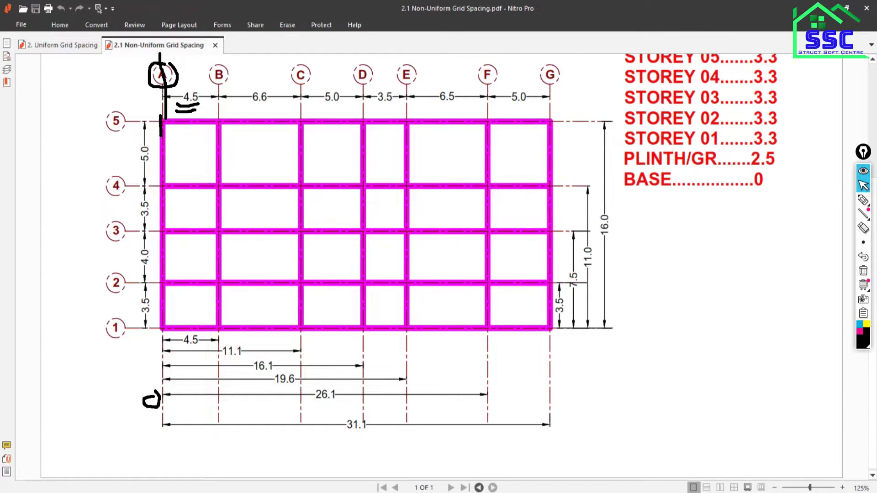
key(alt+Tab)
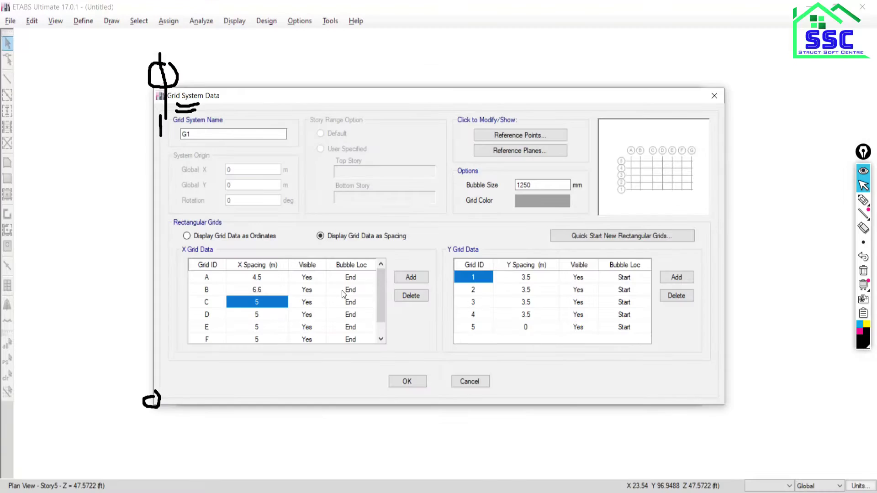
- Set X spacings of 3.5 for grid D and 6.5 for grid E, verifying against the drawing
key(Down)
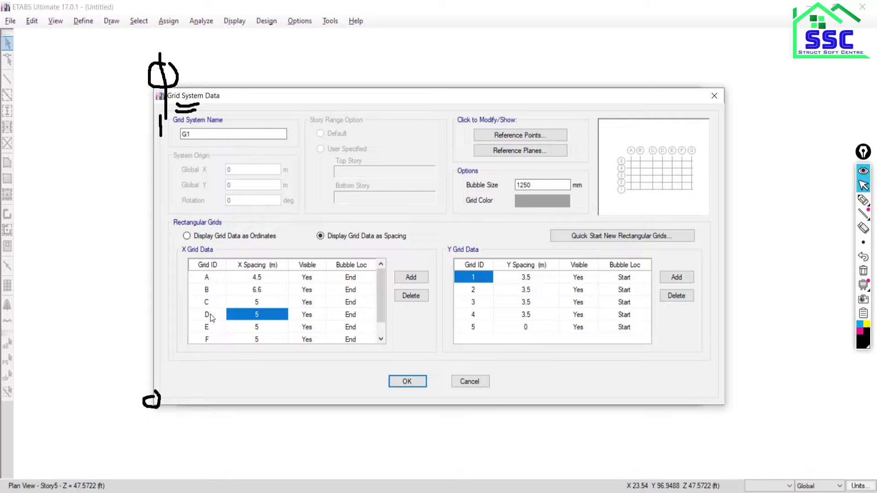
click(246, 313)
text(3.5)
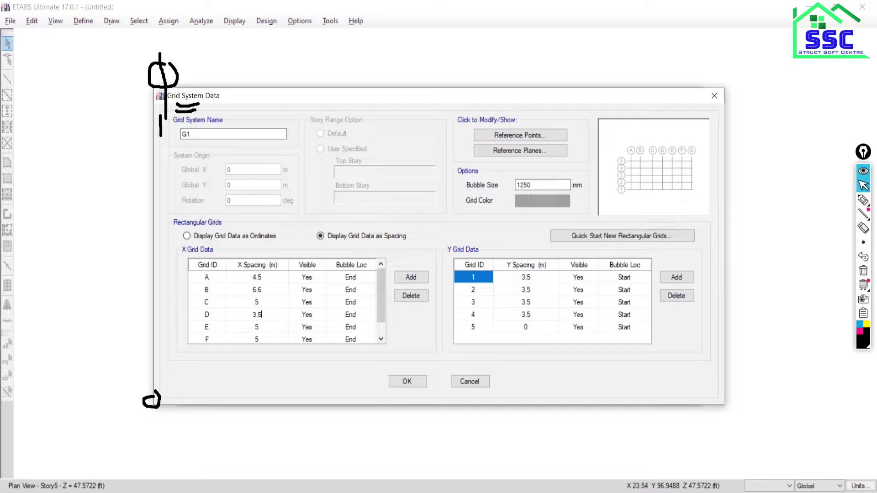
click(254, 333)
key(alt+Tab)
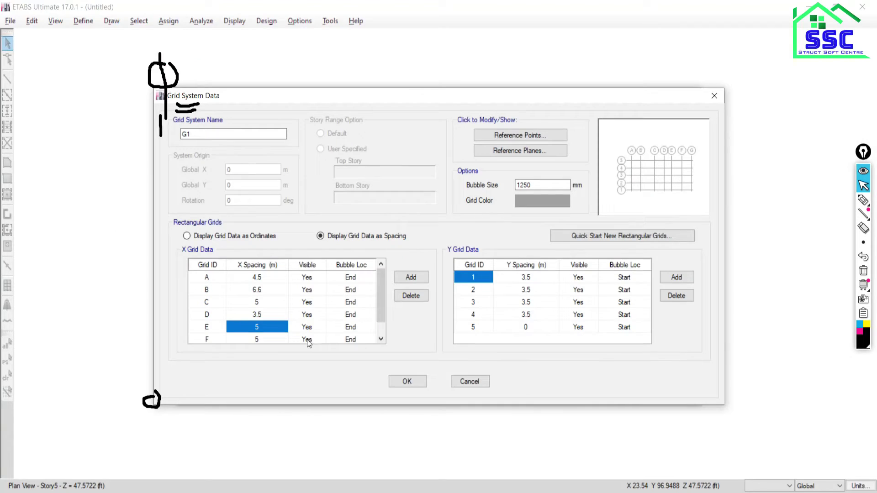
text(6.5)
key(Return)
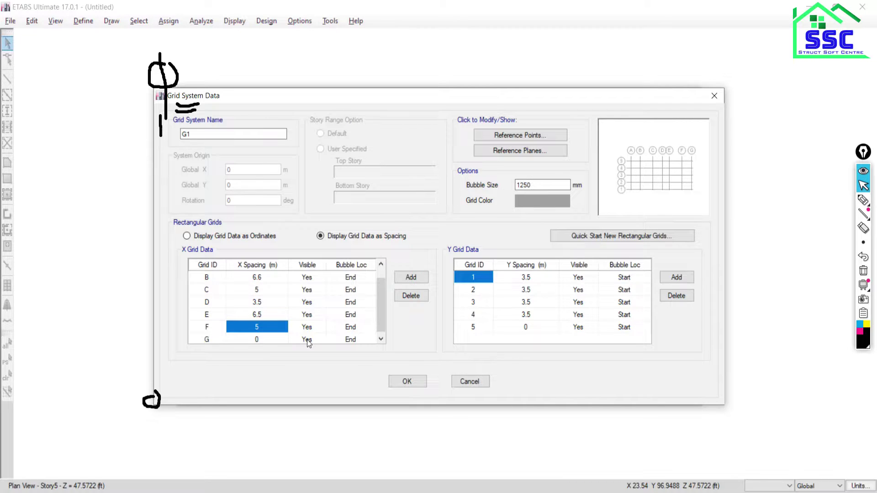
key(alt+Tab)
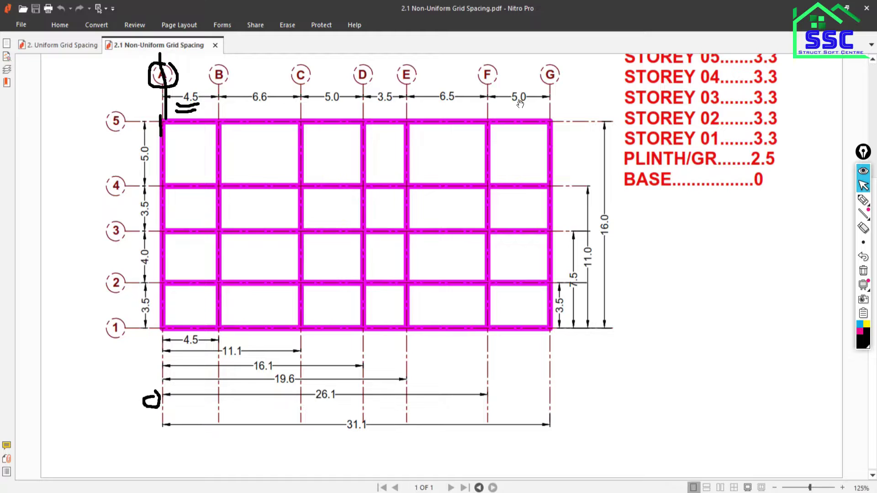
key(alt+Tab)
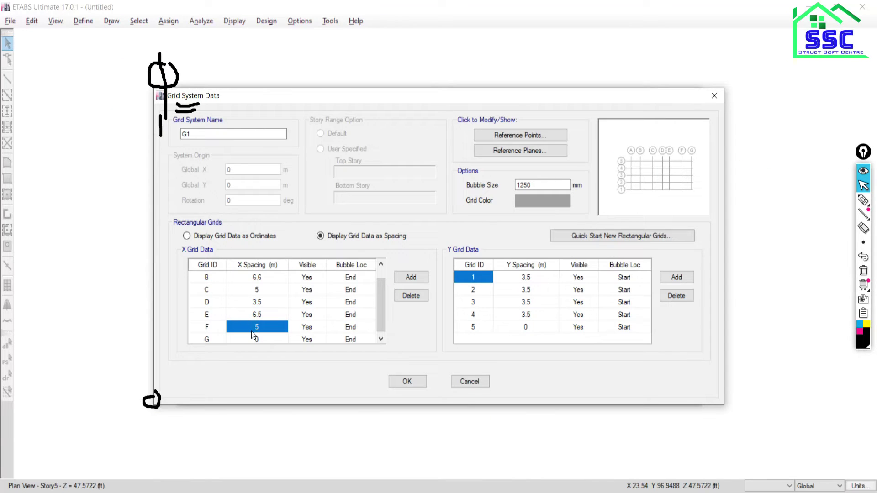
key(alt+Tab)
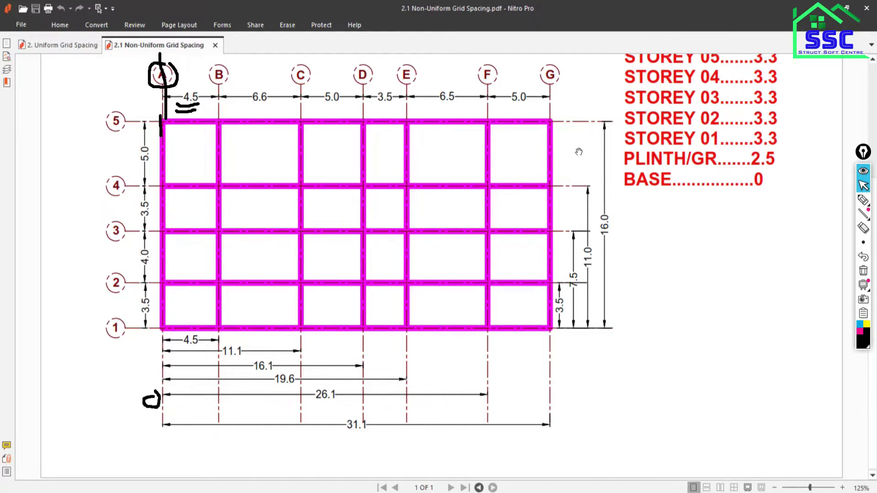
- Draw ink marks beside grid G, then clear every annotation from the PDF
click(862, 200)
drag(613, 65, 618, 130)
mouse_move(555, 97)
mouse_down()
mouse_move(596, 98)
mouse_move(572, 86)
mouse_up()
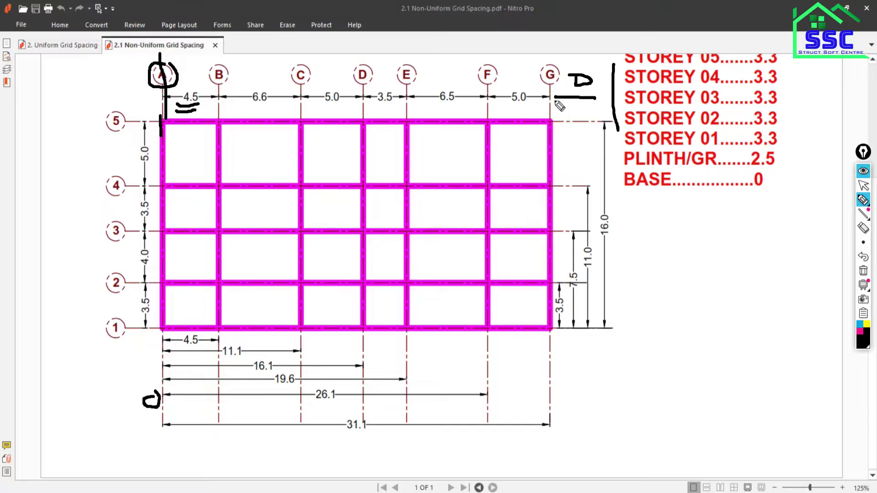
click(863, 186)
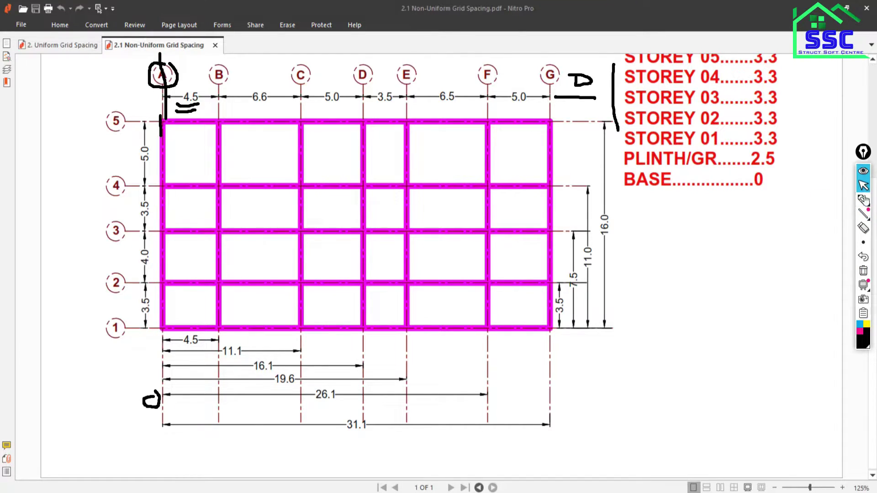
click(863, 271)
key(alt+Tab)
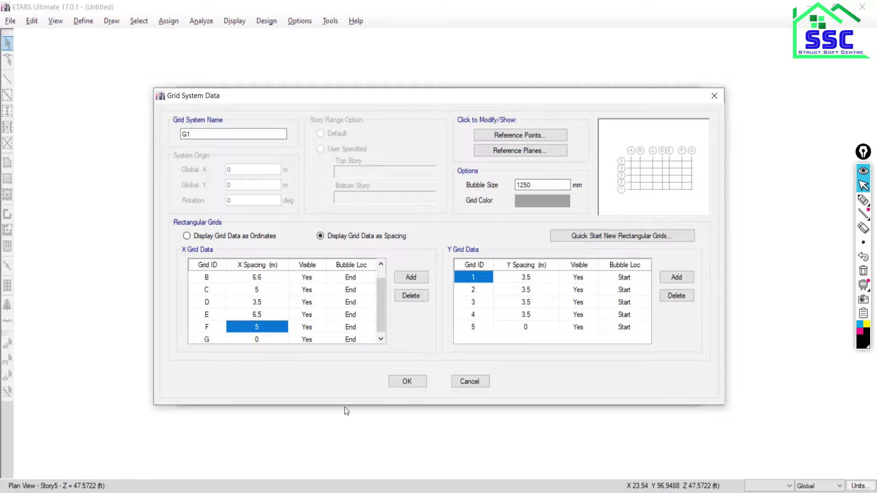
- Compare grid 1's Y spacing with the drawing, then close the grid data dialog
key(alt+Tab)
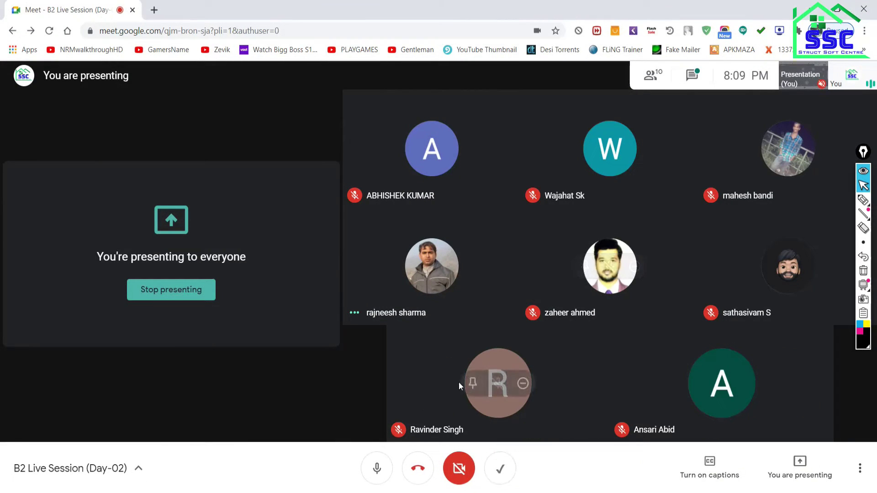
mouse_move(497, 385)
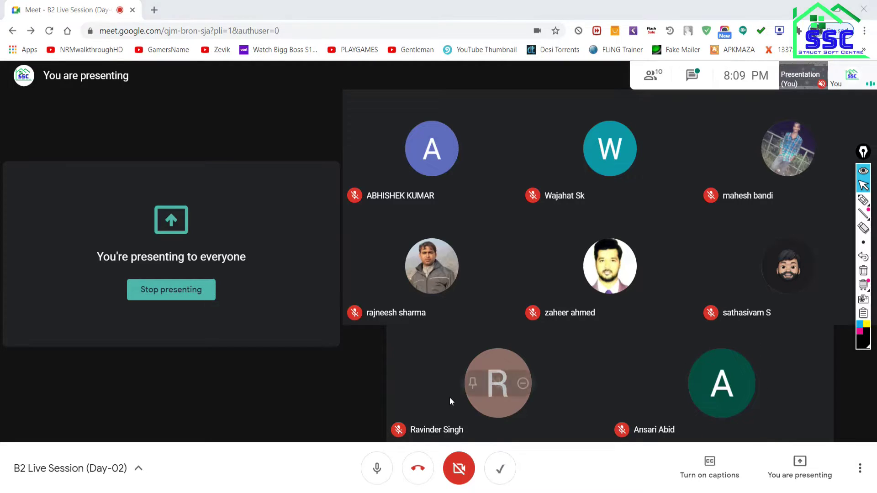
key(alt+Tab)
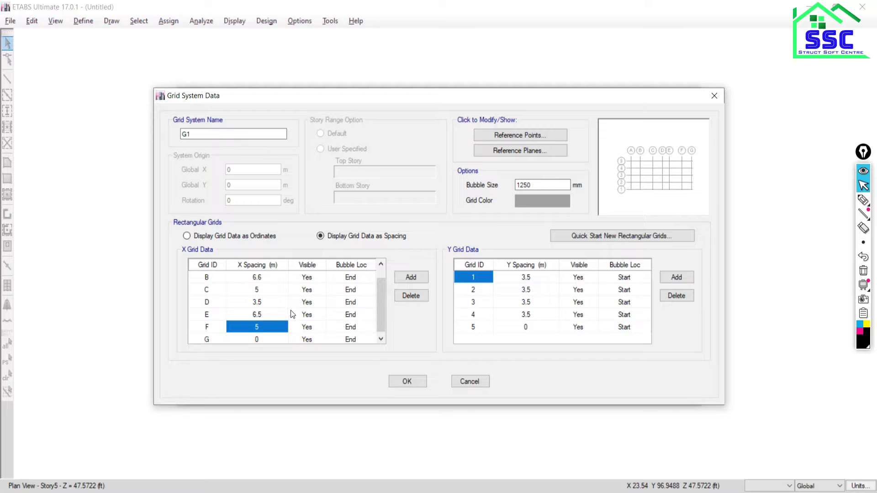
click(526, 279)
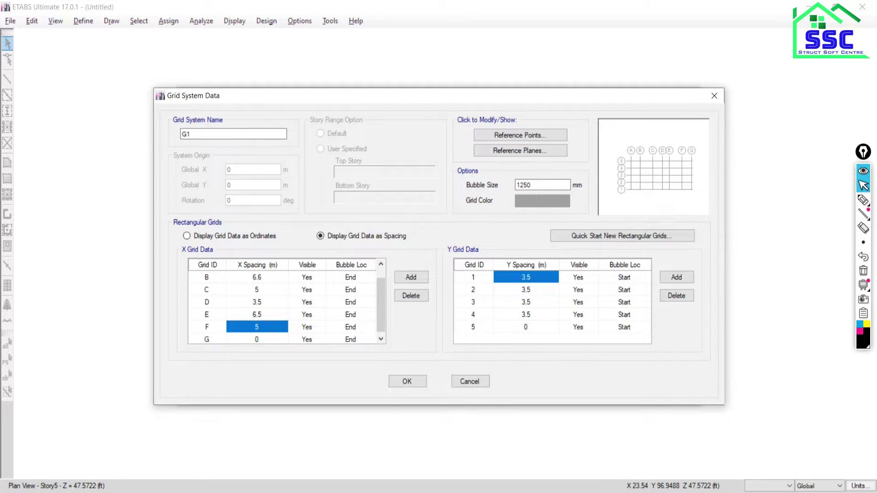
key(alt+Tab)
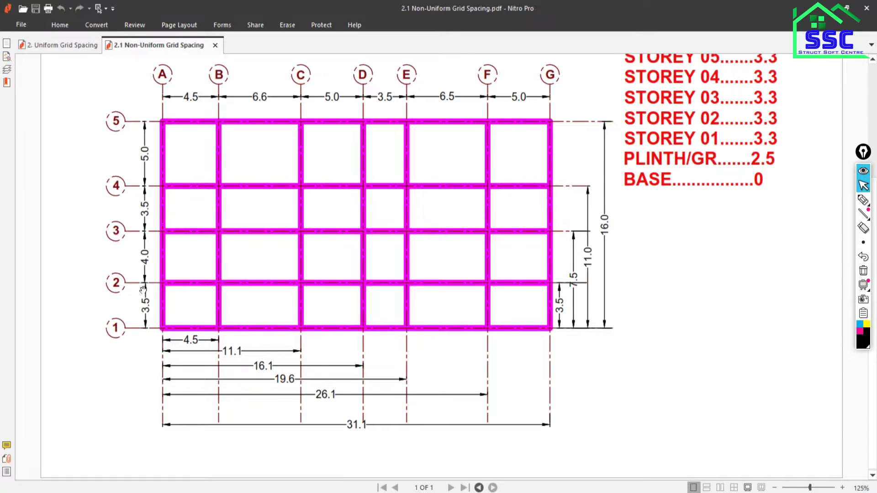
key(alt+Tab)
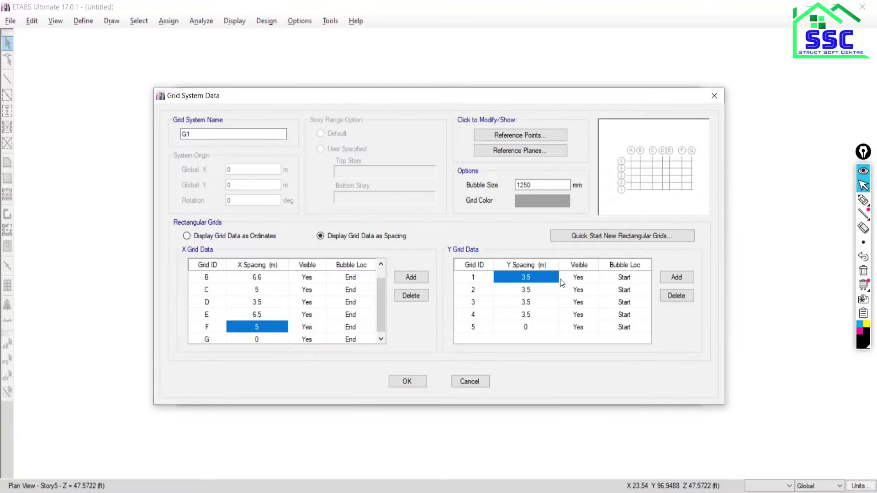
key(Return)
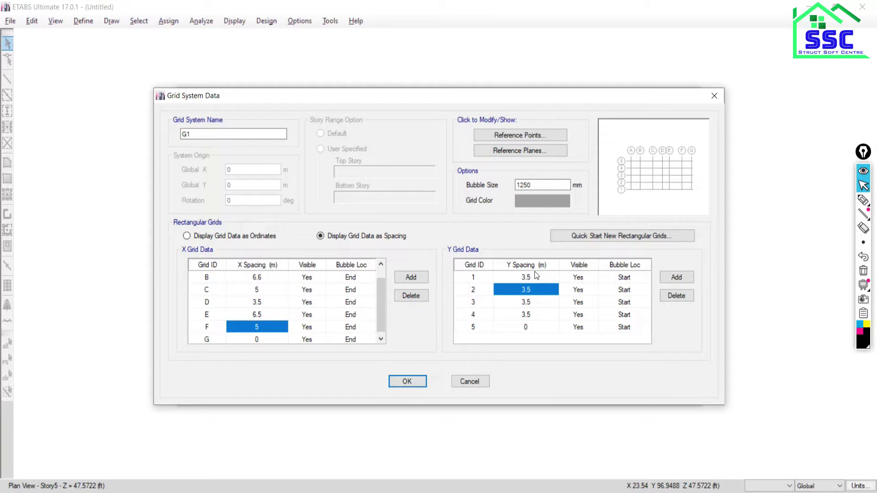
key(Return)
- Reopen the grid data in spacing view and set grid 2's Y spacing to 4
click(421, 253)
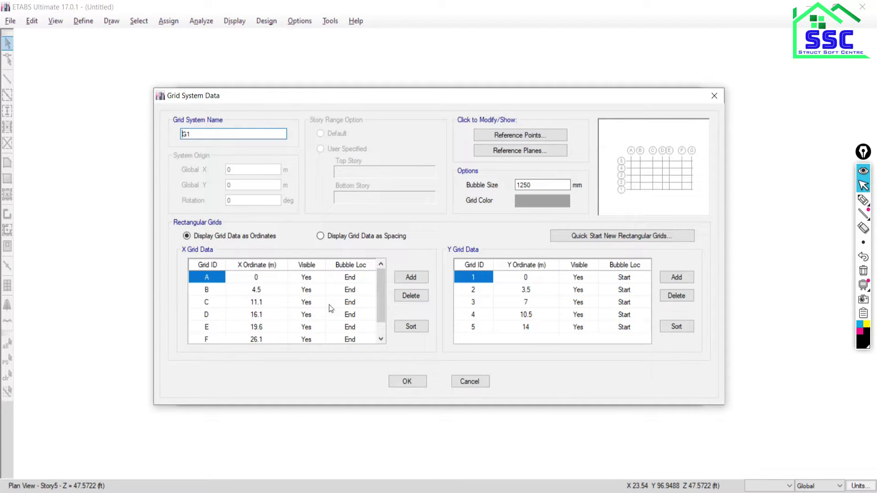
click(320, 236)
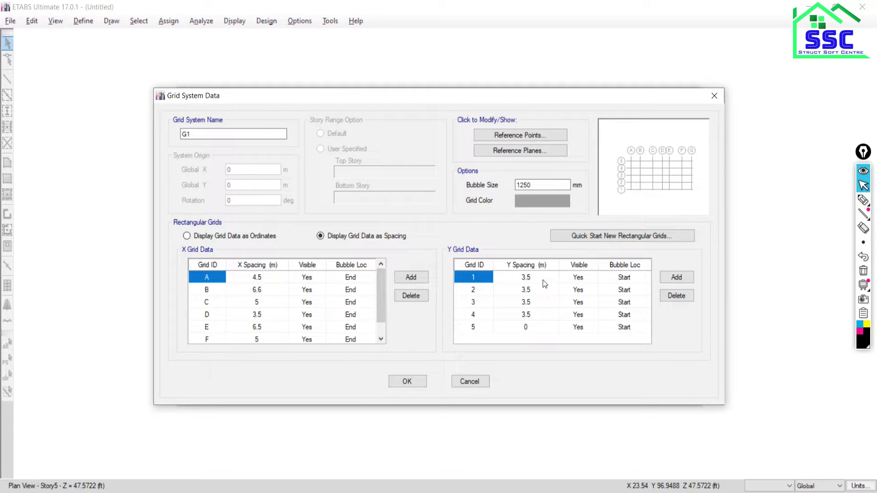
click(520, 282)
click(526, 292)
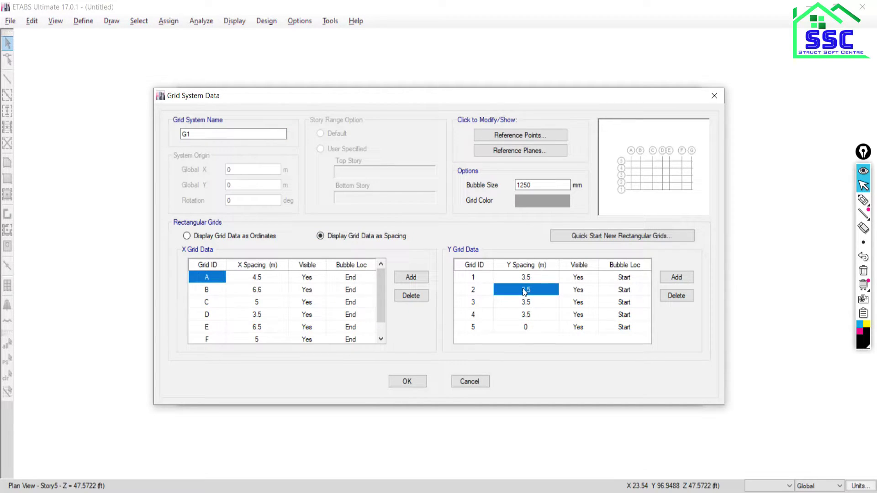
text(4)
key(Return)
- Check the drawing and set grid line 4's Y spacing to 5 m
key(alt+Tab)
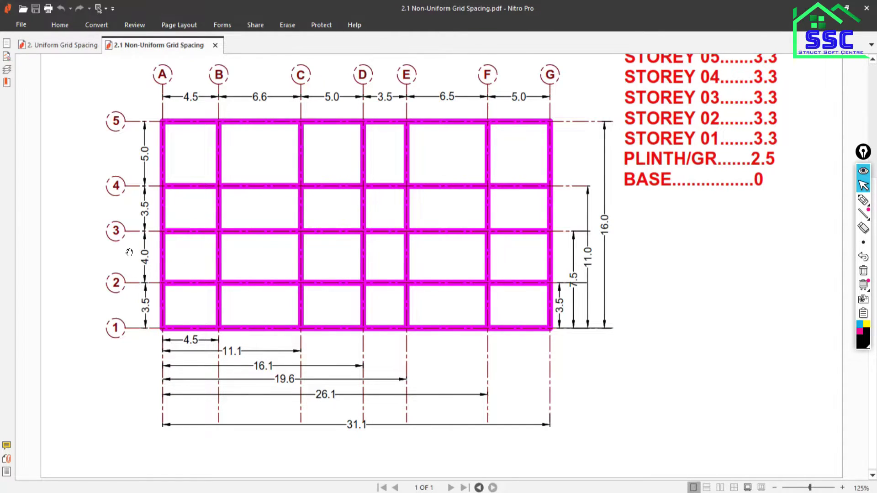
key(alt+Tab)
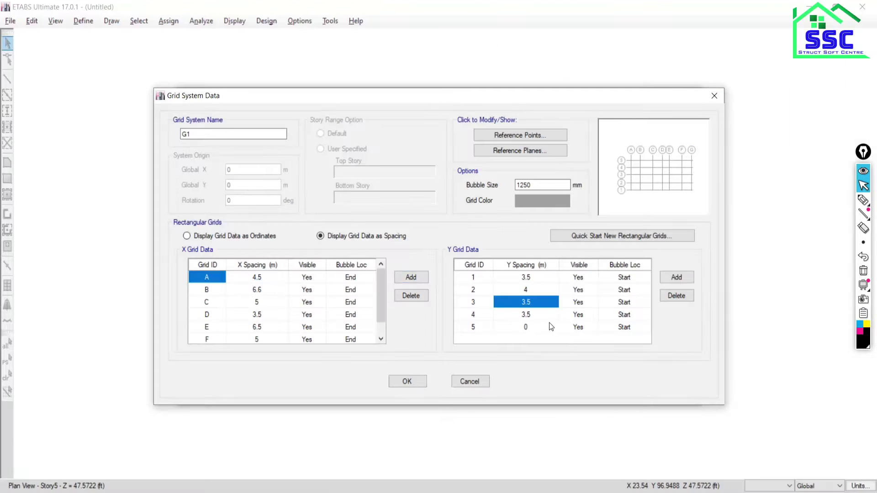
click(525, 314)
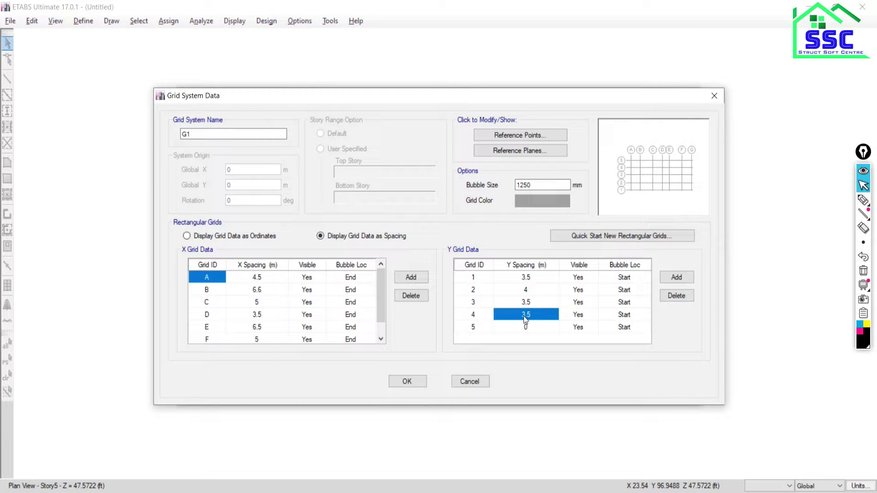
text(5)
key(Return)
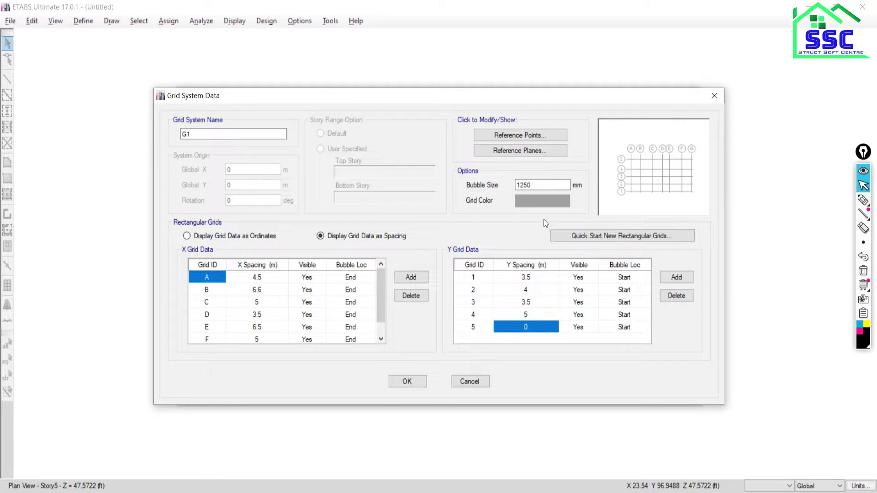
- Set the grid colour to dark grey and bubble size to 1000, then accept the grid data
click(528, 199)
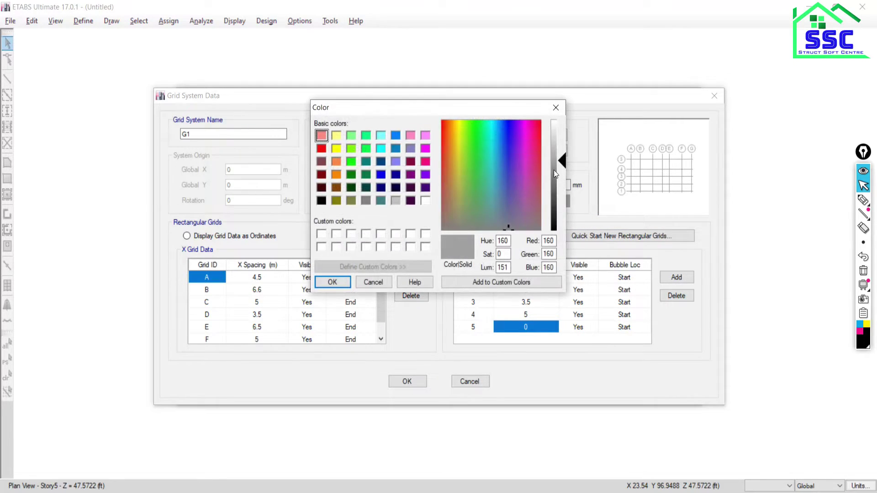
drag(563, 161, 563, 200)
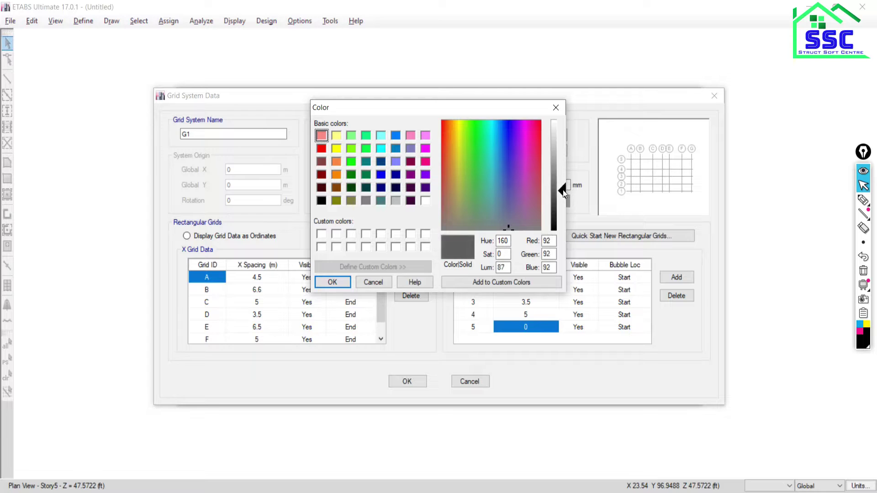
click(332, 282)
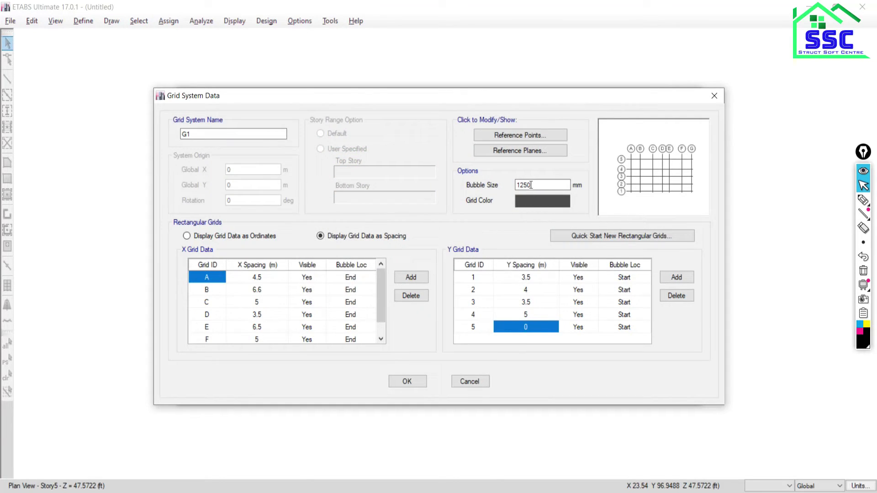
click(531, 185)
key(BackSpace)
key(BackSpace)
key(BackSpace)
text(1000)
click(399, 382)
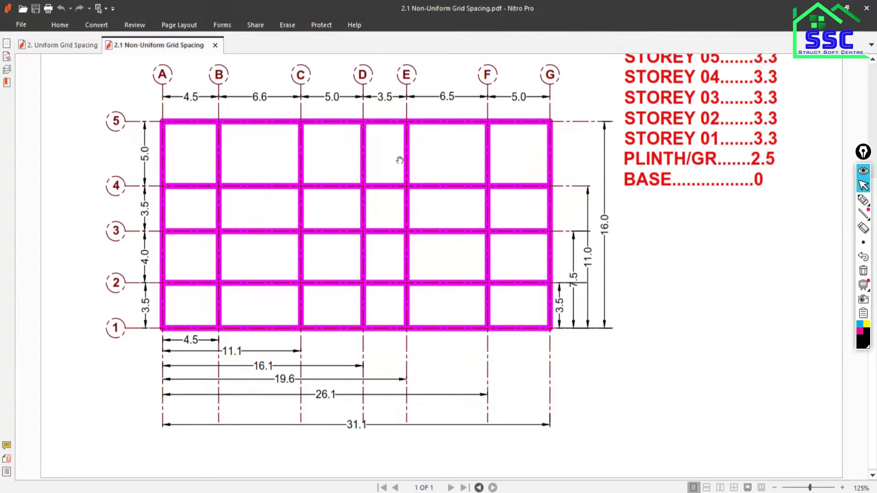
- Scroll up to the sheet's title and storey data, handwrite a G+3 note, then clear it
scroll(458, 214, up, 2)
scroll(516, 253, up, 3)
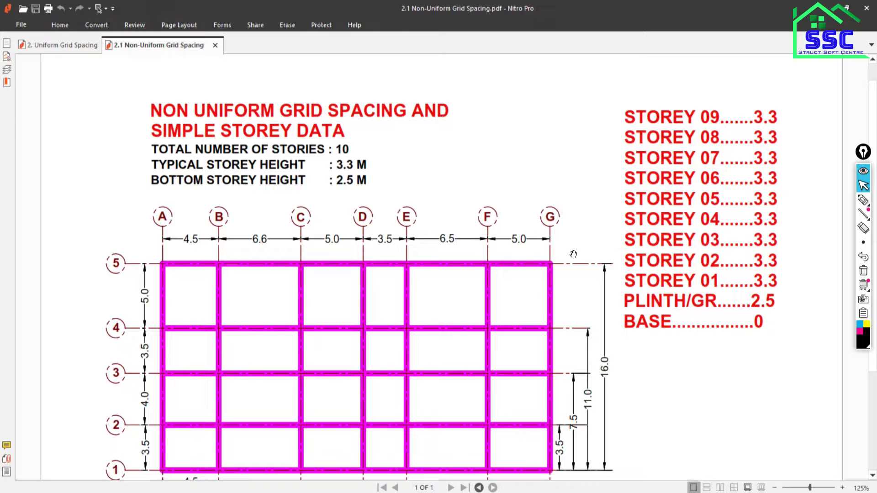
click(863, 199)
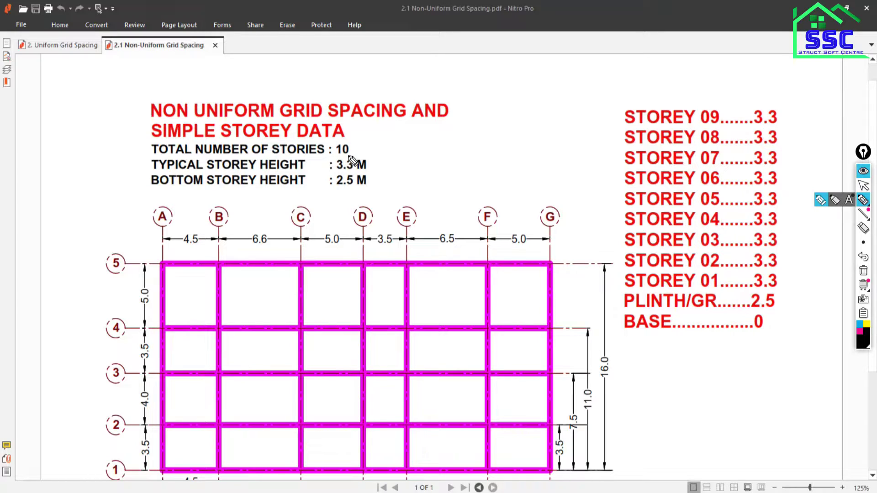
mouse_move(481, 67)
mouse_down()
mouse_move(468, 73)
mouse_move(494, 109)
mouse_up()
drag(508, 73, 525, 92)
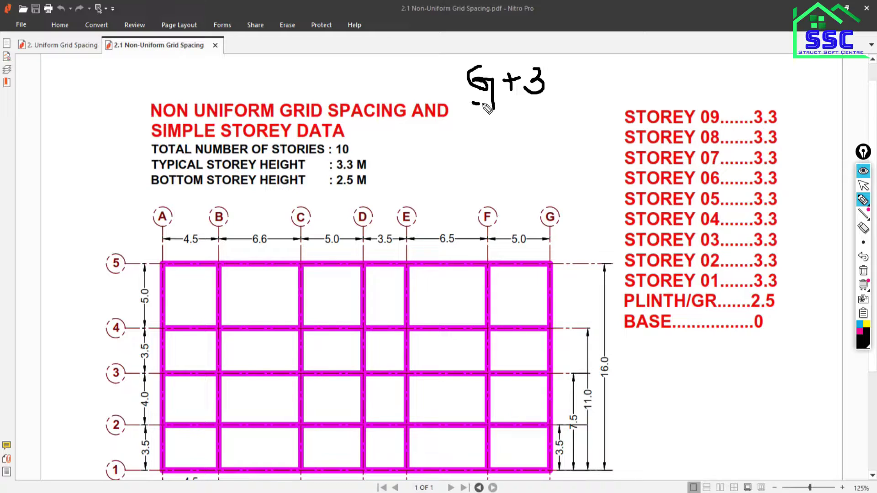
drag(473, 104, 498, 103)
drag(529, 103, 551, 108)
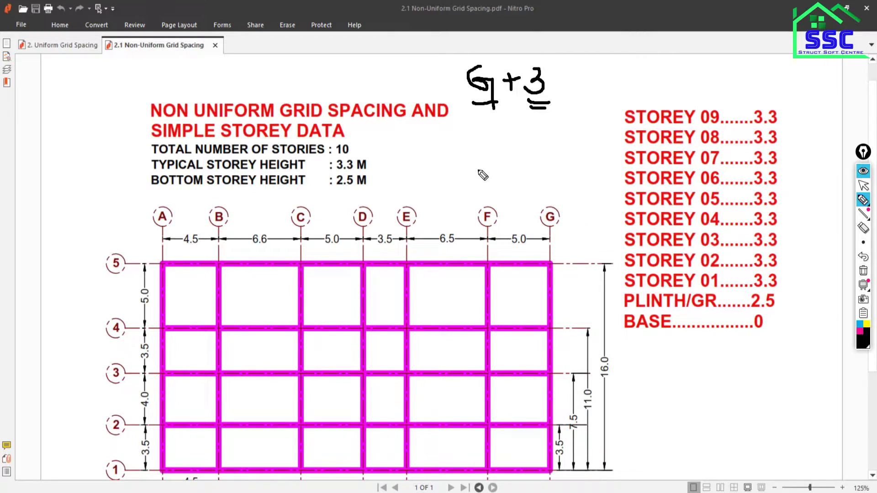
key(ctrl+shift+c)
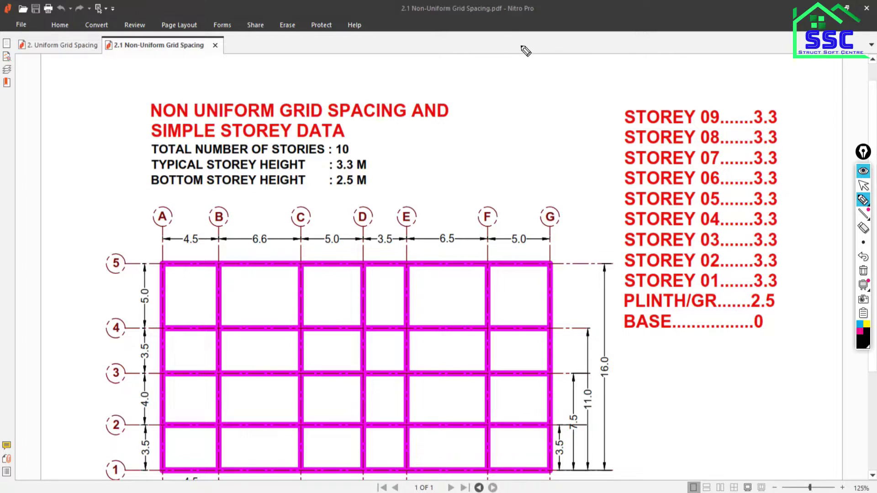
mouse_move(523, 39)
mouse_down()
mouse_move(529, 202)
mouse_move(560, 208)
mouse_move(509, 204)
mouse_move(540, 204)
mouse_up()
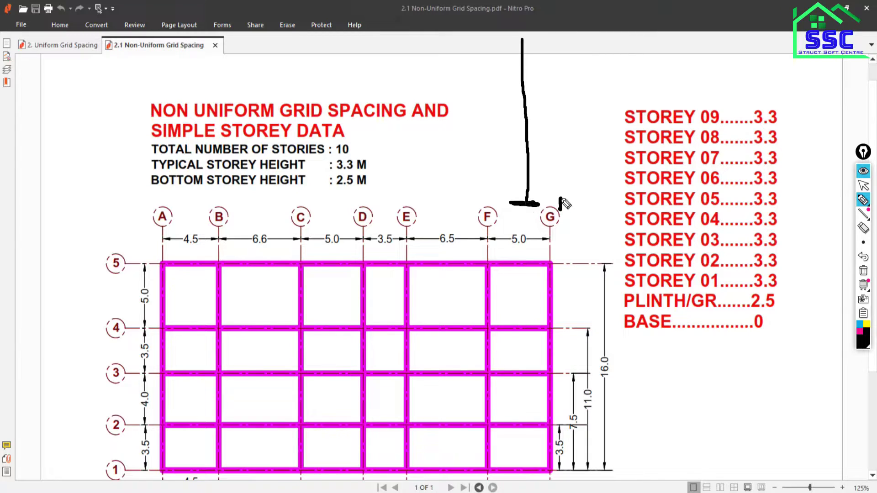
mouse_move(562, 196)
mouse_down()
mouse_move(569, 203)
mouse_move(558, 212)
mouse_move(603, 207)
mouse_up()
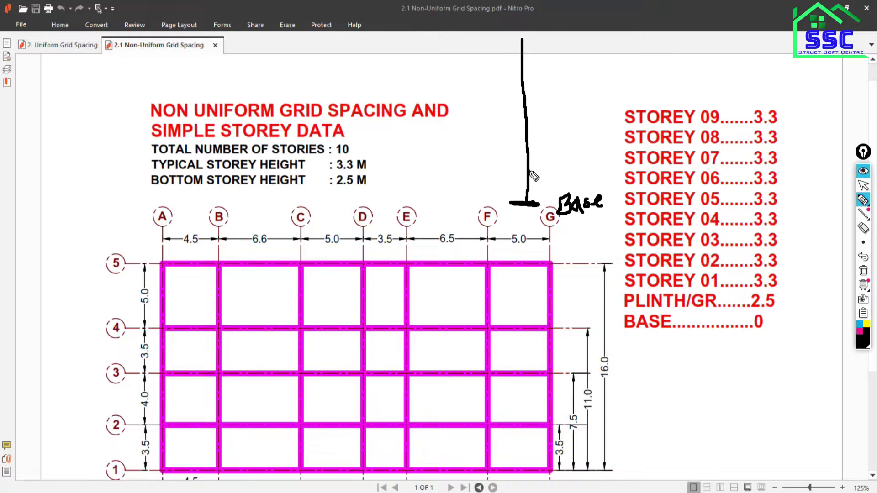
drag(529, 172, 585, 176)
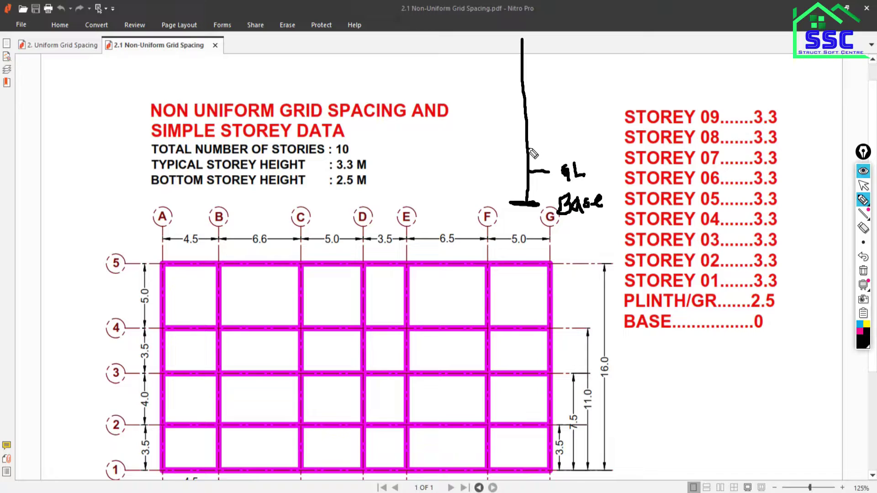
drag(528, 149, 578, 155)
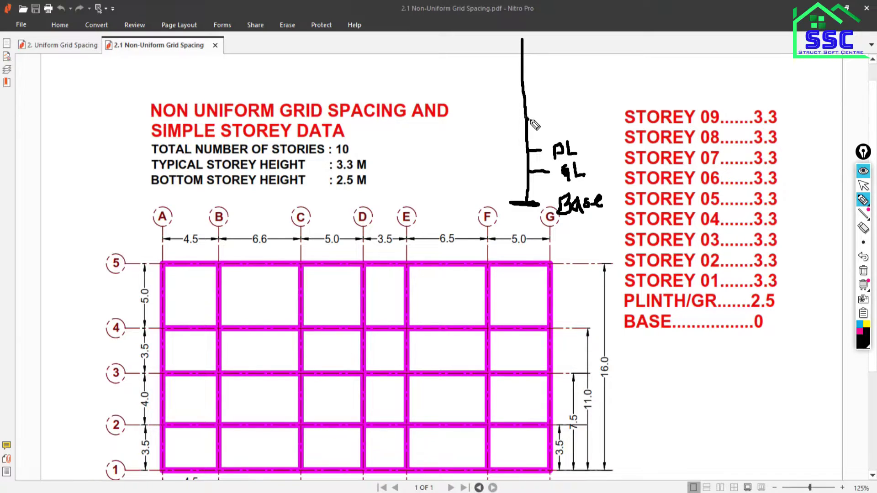
mouse_move(529, 121)
mouse_down()
mouse_move(545, 121)
mouse_move(545, 136)
mouse_up()
mouse_move(524, 91)
mouse_down()
mouse_move(552, 91)
mouse_move(541, 114)
mouse_up()
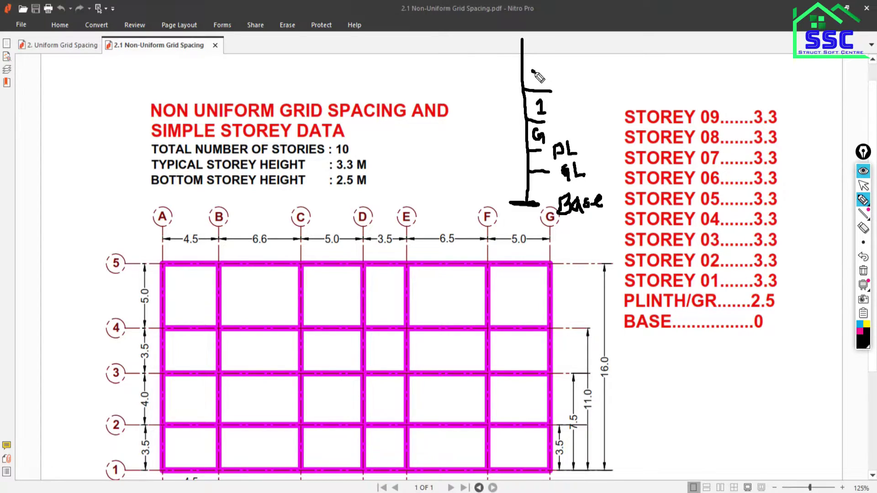
drag(532, 72, 543, 86)
mouse_move(522, 58)
mouse_down()
mouse_move(542, 58)
mouse_move(534, 55)
mouse_up()
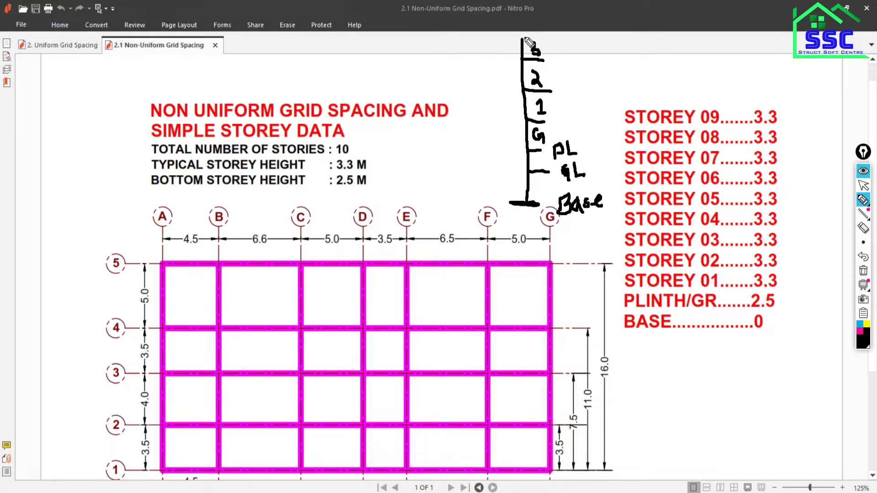
mouse_move(520, 20)
mouse_down()
mouse_move(522, 40)
mouse_move(550, 26)
mouse_up()
click(863, 271)
click(863, 185)
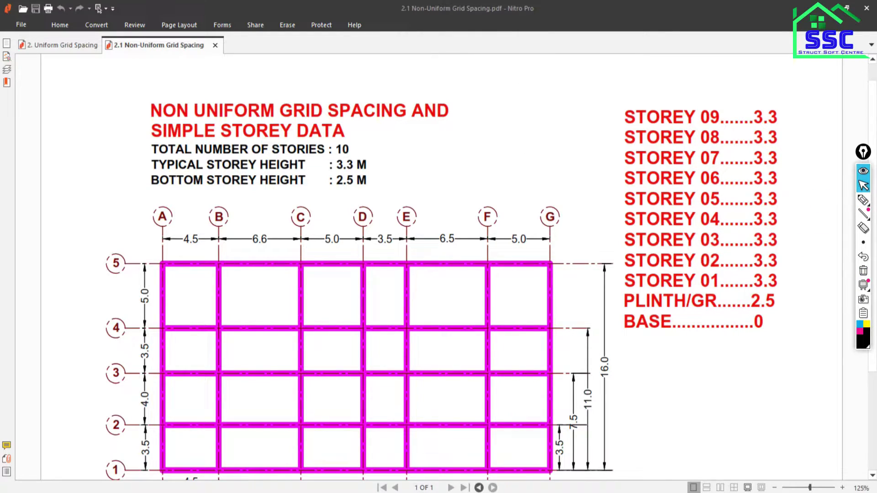
- In the Grids folder, pen-sketch a storey column with Base, P and GF level lines
click(475, 457)
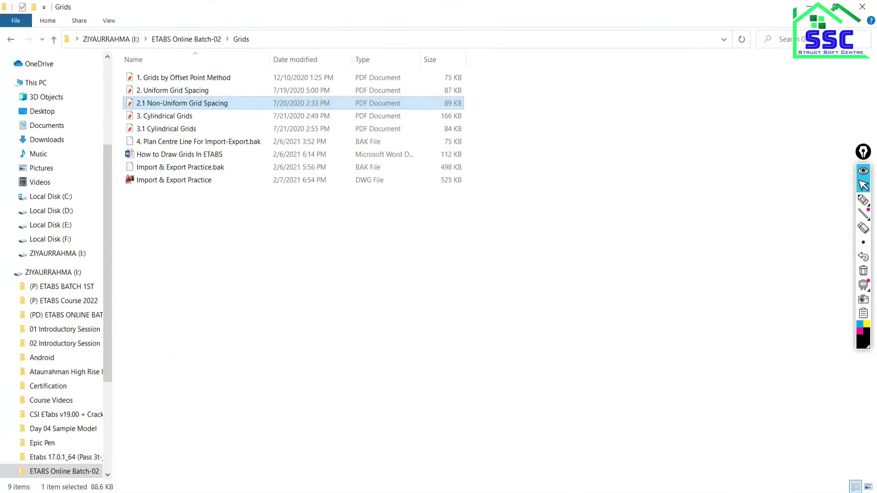
click(863, 200)
mouse_move(528, 81)
mouse_down()
mouse_move(514, 440)
mouse_move(589, 460)
mouse_move(628, 455)
mouse_up()
mouse_move(522, 387)
mouse_down()
mouse_move(598, 386)
mouse_move(586, 395)
mouse_move(604, 399)
mouse_up()
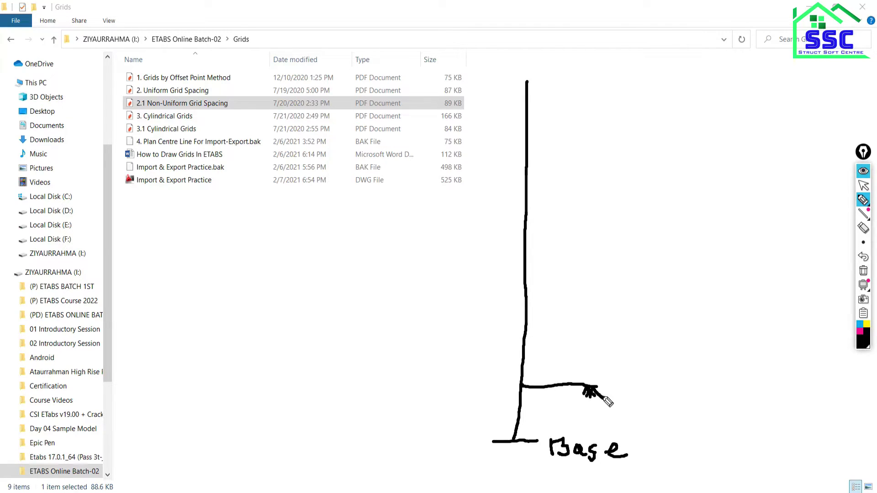
drag(523, 350, 587, 355)
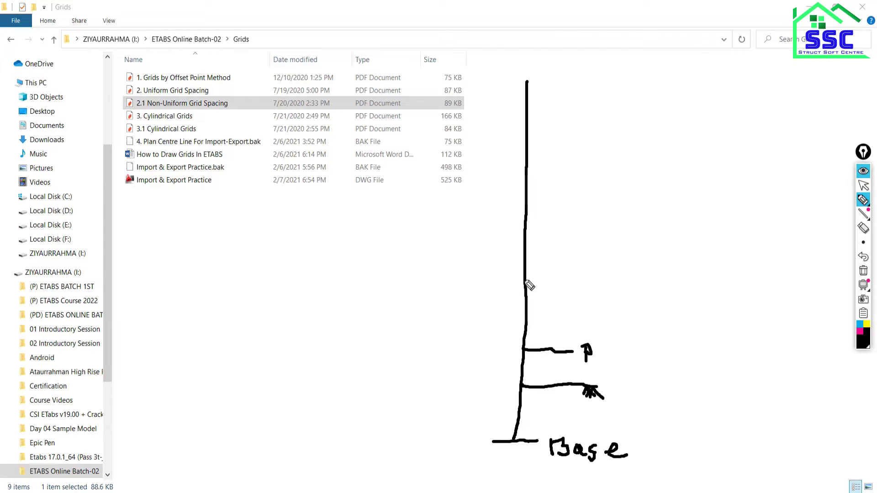
mouse_move(525, 280)
mouse_down()
mouse_move(578, 283)
mouse_move(554, 318)
mouse_move(565, 324)
mouse_up()
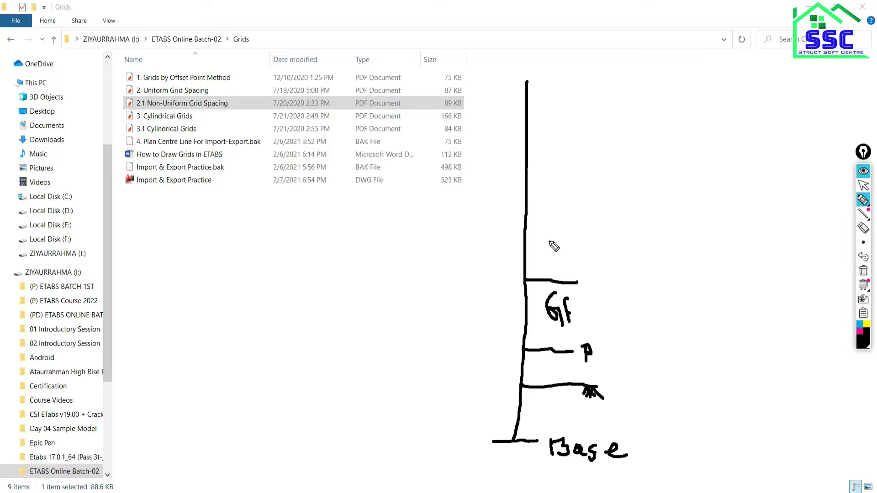
- Add the upper level lines labelled 1st, 2nd and 3rd
mouse_move(540, 243)
mouse_down()
mouse_move(554, 259)
mouse_move(548, 248)
mouse_move(566, 239)
mouse_up()
drag(530, 198, 582, 200)
mouse_move(539, 164)
mouse_down()
mouse_move(566, 167)
mouse_move(568, 147)
mouse_up()
drag(531, 124, 565, 133)
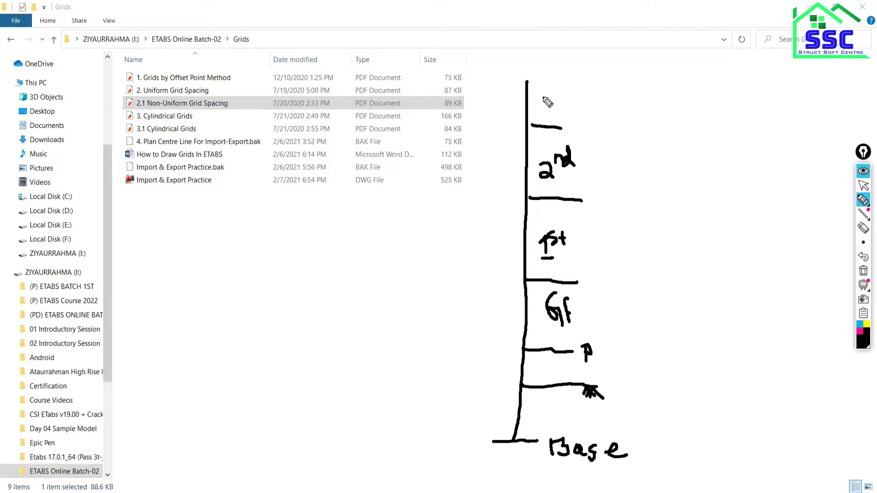
mouse_move(543, 94)
mouse_down()
mouse_move(543, 111)
mouse_move(570, 97)
mouse_move(574, 82)
mouse_move(527, 61)
mouse_move(577, 66)
mouse_up()
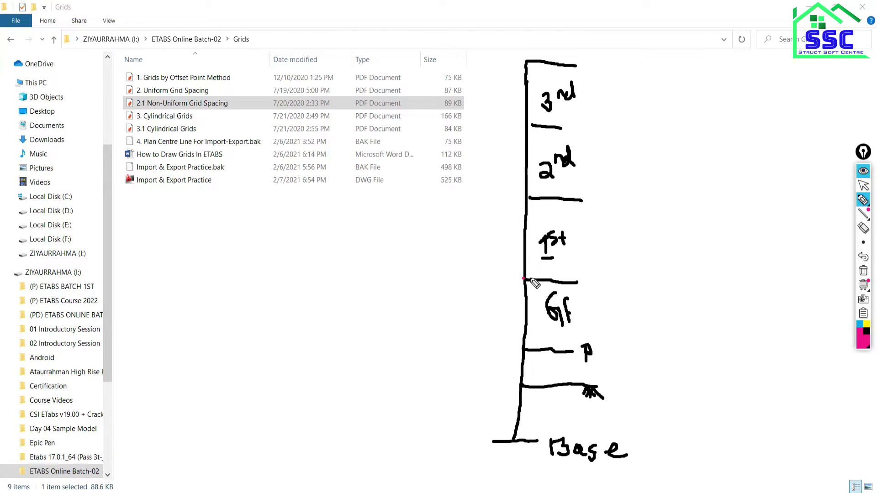
- Highlight the 1st- and 2nd-floor level lines in magenta, removing a stray tick
drag(524, 279, 579, 280)
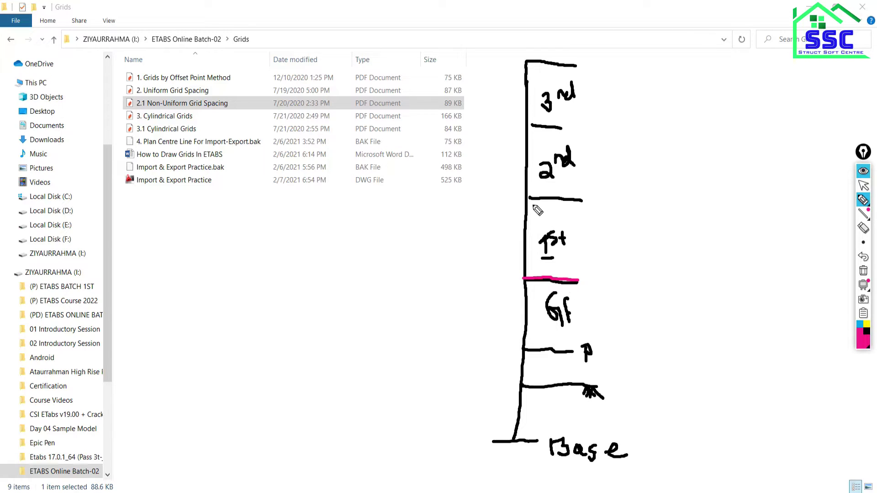
drag(529, 201, 581, 200)
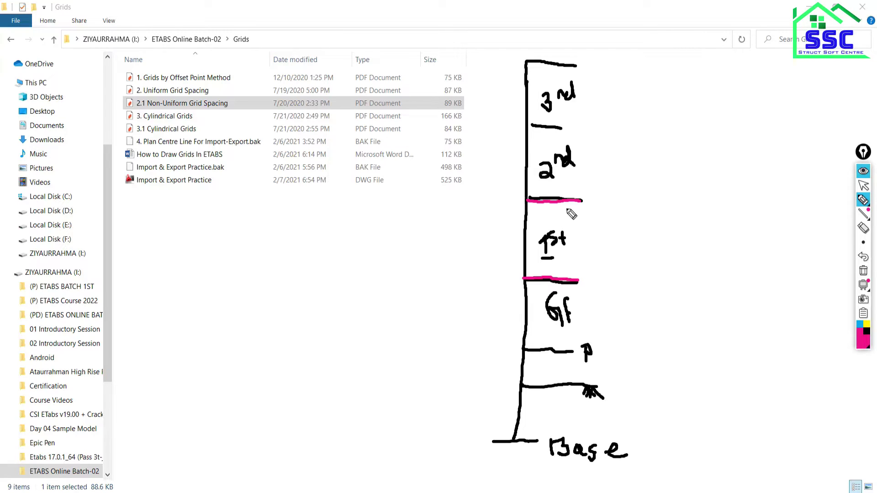
drag(566, 209, 604, 187)
click(864, 257)
mouse_move(863, 285)
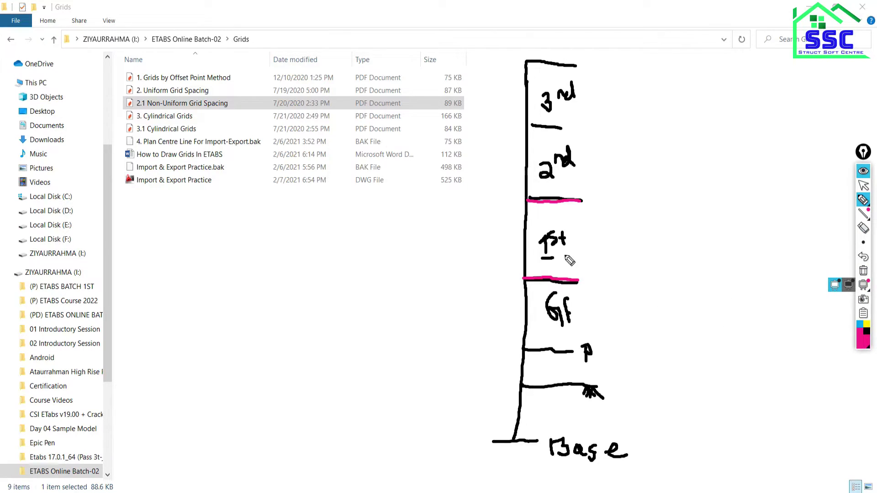
key(alt+Tab)
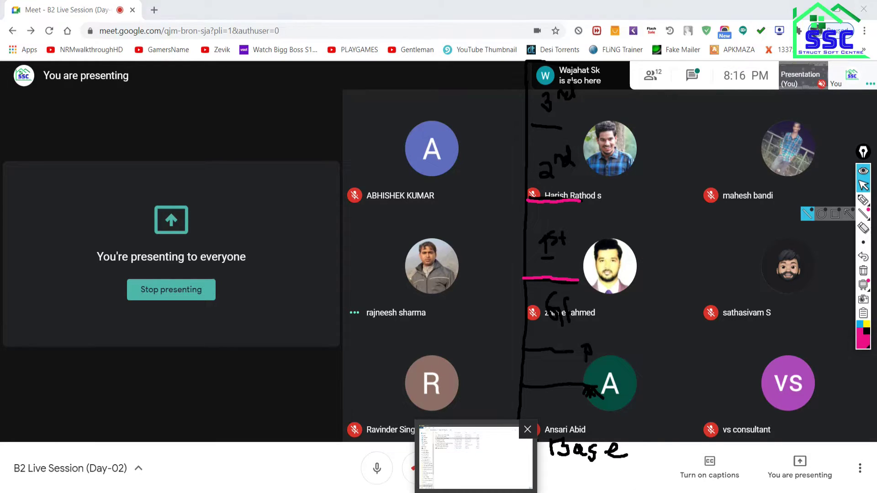
- Return to ETABS New Model Quick Templates, showing 4 stories at 3 m
click(475, 434)
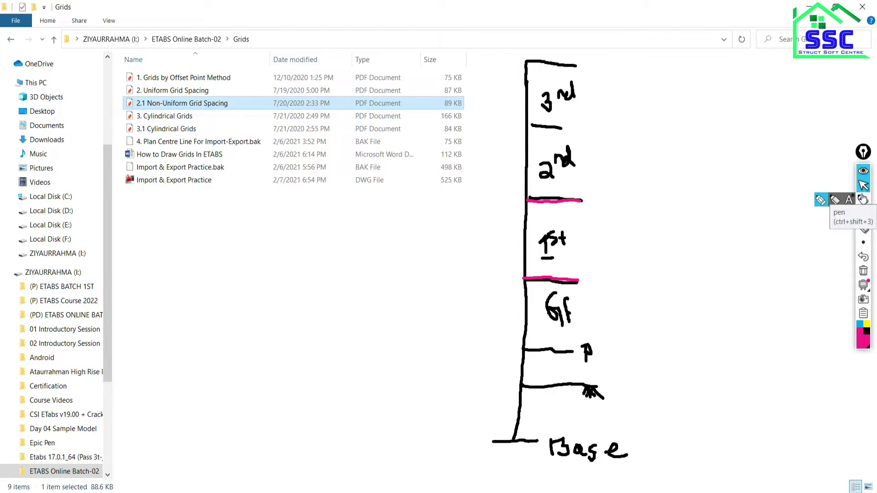
mouse_move(864, 200)
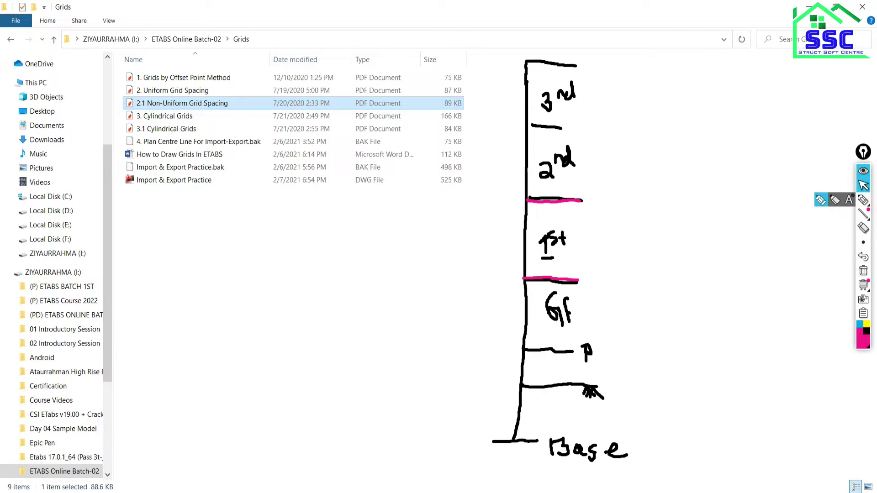
key(alt+Tab)
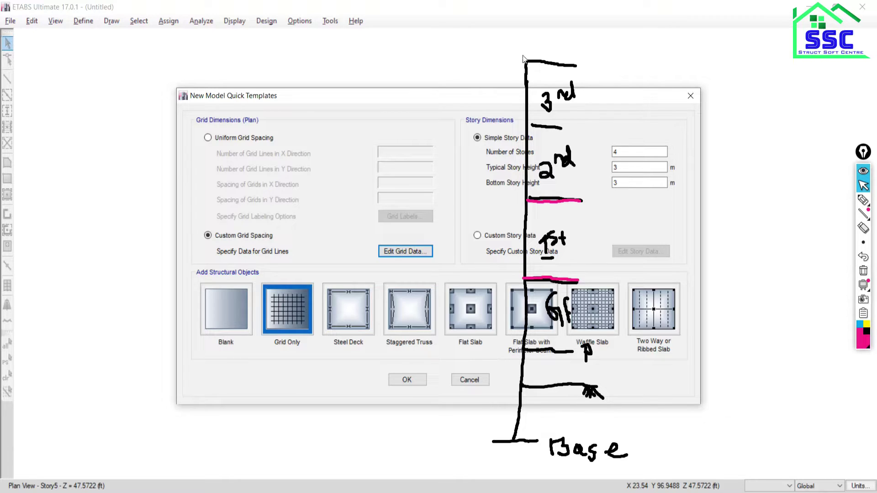
- Write an underlined G+3 note in pink and label the ground level G
click(862, 200)
mouse_move(70, 49)
mouse_down()
mouse_move(75, 95)
mouse_move(102, 55)
mouse_move(118, 56)
mouse_move(114, 72)
mouse_up()
drag(58, 103, 129, 97)
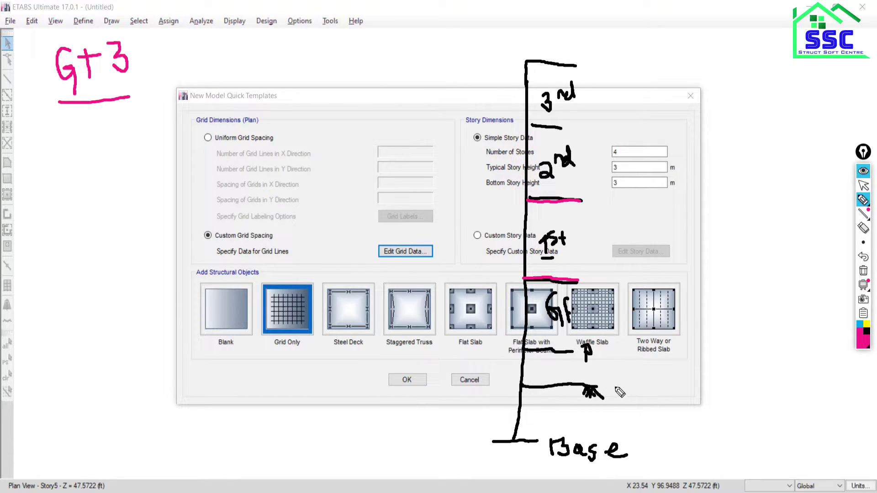
drag(621, 386, 629, 405)
- Mark the first-floor line in pink, trace the column to base, and sketch the footing
drag(522, 351, 579, 351)
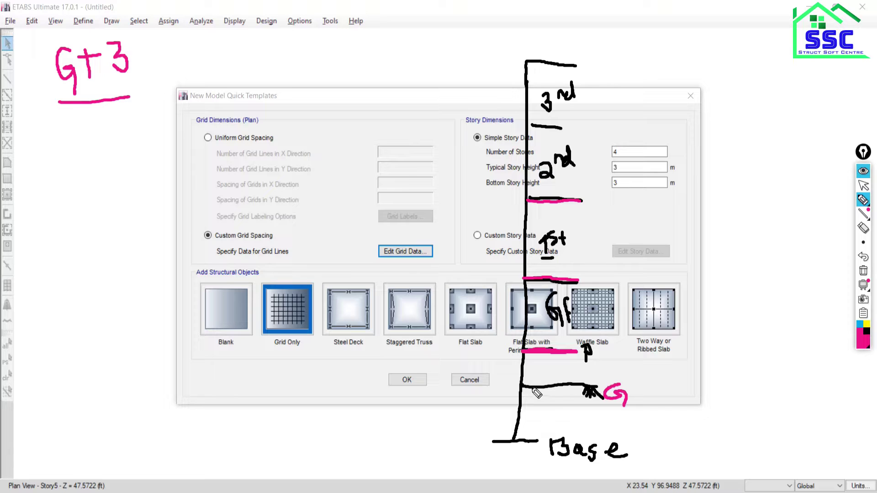
drag(571, 351, 592, 350)
drag(524, 352, 521, 441)
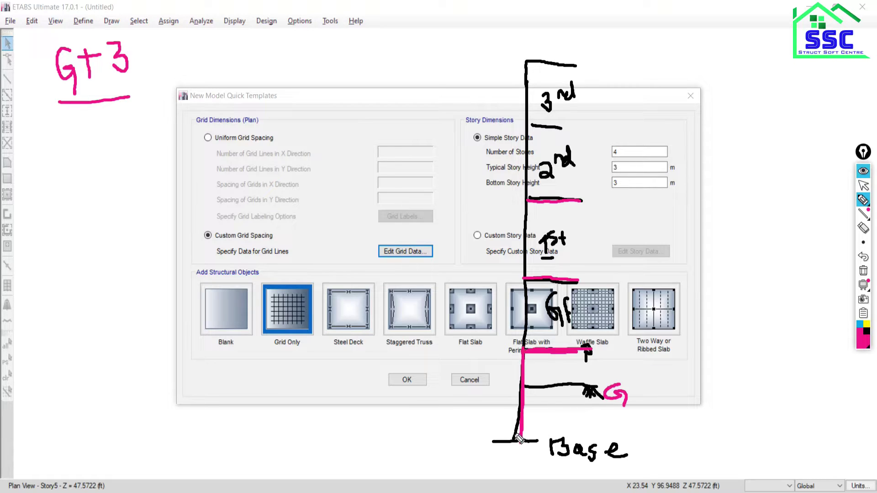
mouse_move(497, 441)
mouse_down()
mouse_move(536, 441)
mouse_move(536, 454)
mouse_move(492, 456)
mouse_move(487, 438)
mouse_move(471, 438)
mouse_up()
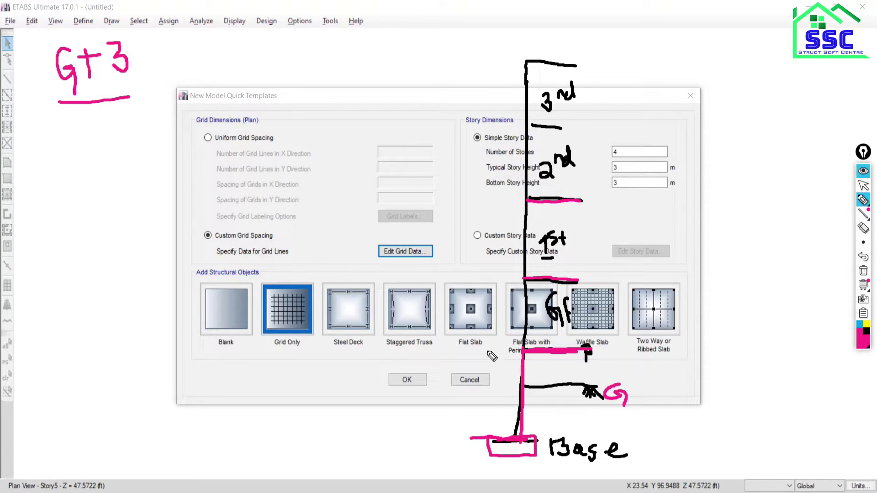
mouse_move(488, 351)
mouse_down()
mouse_move(462, 351)
mouse_move(471, 375)
mouse_up()
drag(473, 410, 467, 447)
drag(462, 353, 484, 348)
drag(423, 375, 426, 402)
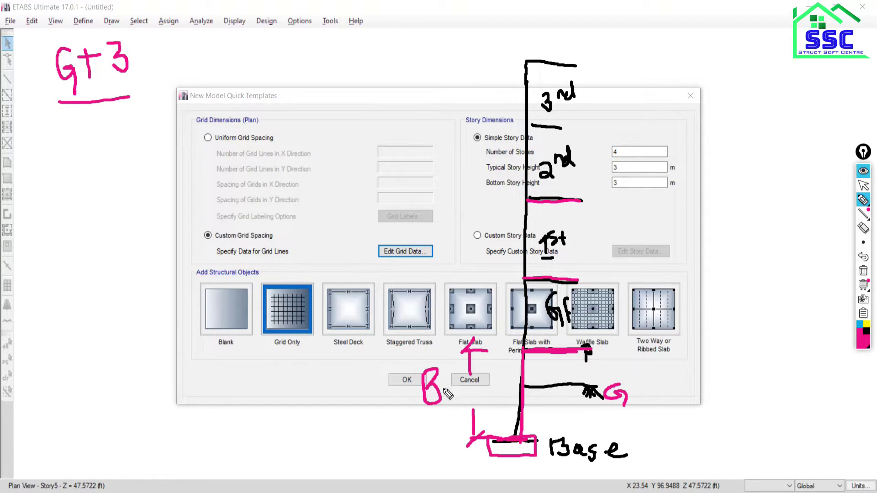
- Write B.S.H beside the footing and underline the Bottom Story Height wording
click(446, 394)
drag(464, 376, 454, 404)
click(472, 391)
mouse_move(482, 370)
mouse_down()
mouse_move(481, 401)
mouse_move(495, 401)
mouse_move(503, 381)
mouse_up()
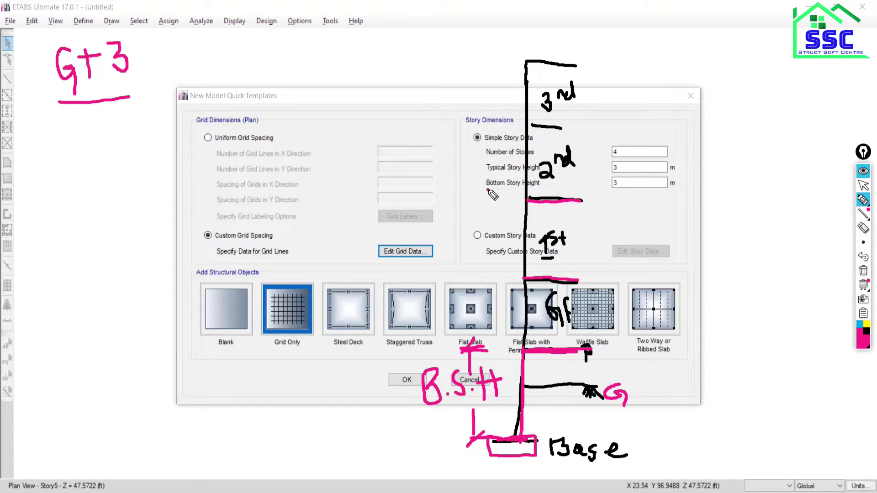
drag(487, 192, 515, 193)
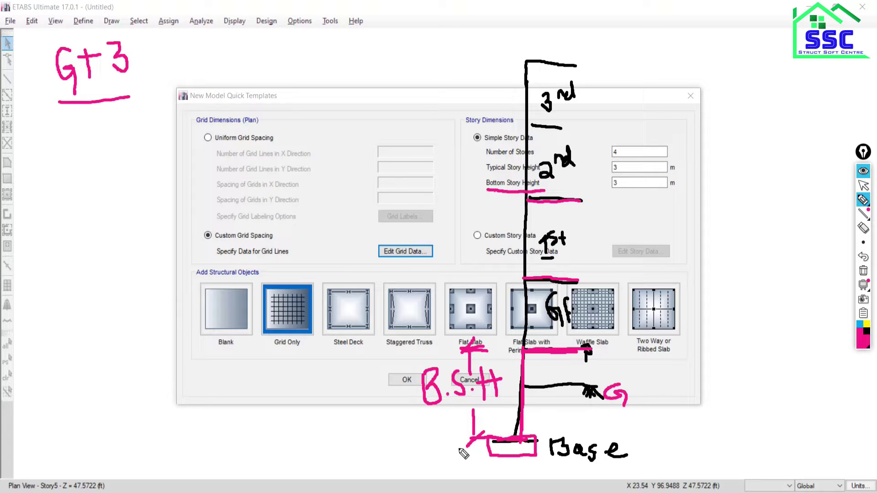
mouse_move(864, 285)
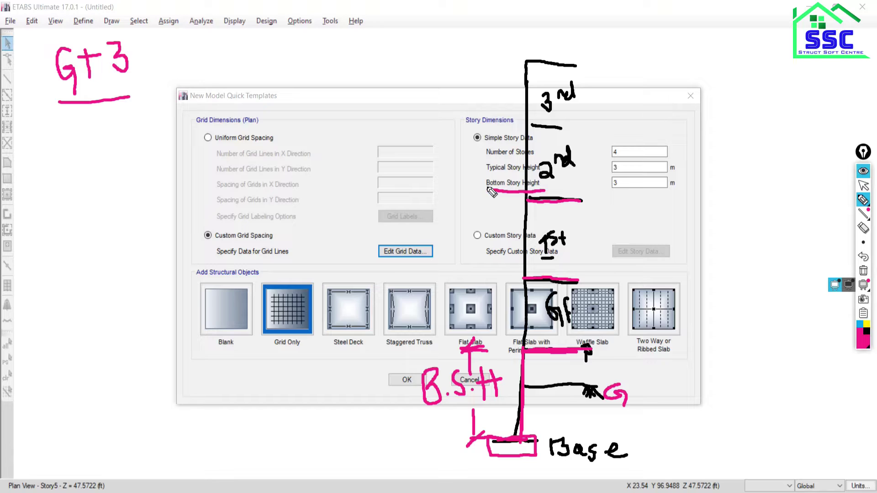
drag(491, 192, 486, 192)
mouse_move(479, 175)
mouse_down()
mouse_move(550, 188)
mouse_move(480, 176)
mouse_up()
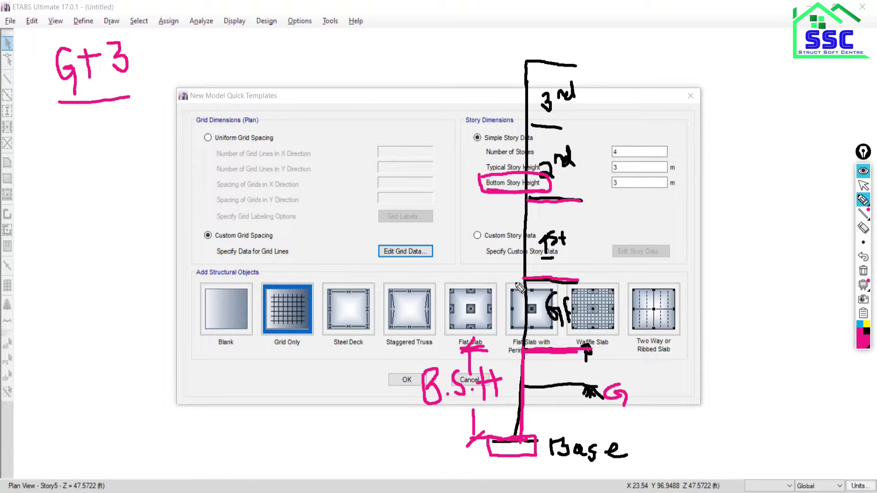
click(863, 257)
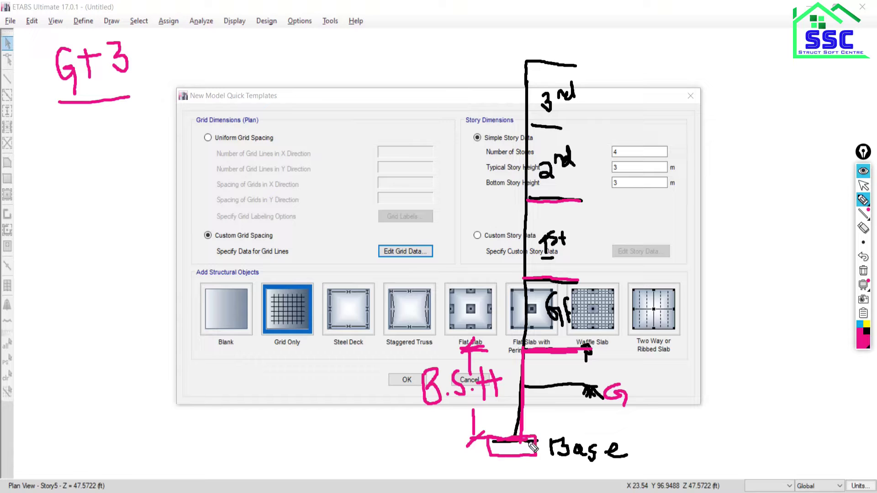
- Draw the base-to-first-floor height span, an X line past Base, and number levels 1–3
drag(544, 437, 569, 436)
mouse_move(546, 352)
mouse_down()
mouse_move(551, 437)
mouse_move(538, 450)
mouse_up()
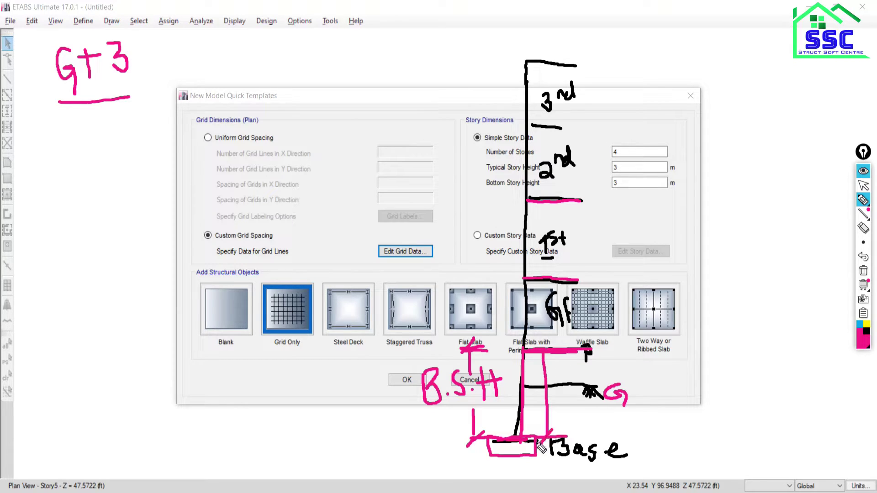
drag(552, 340, 521, 362)
mouse_move(617, 438)
mouse_down()
mouse_move(668, 440)
mouse_move(711, 454)
mouse_up()
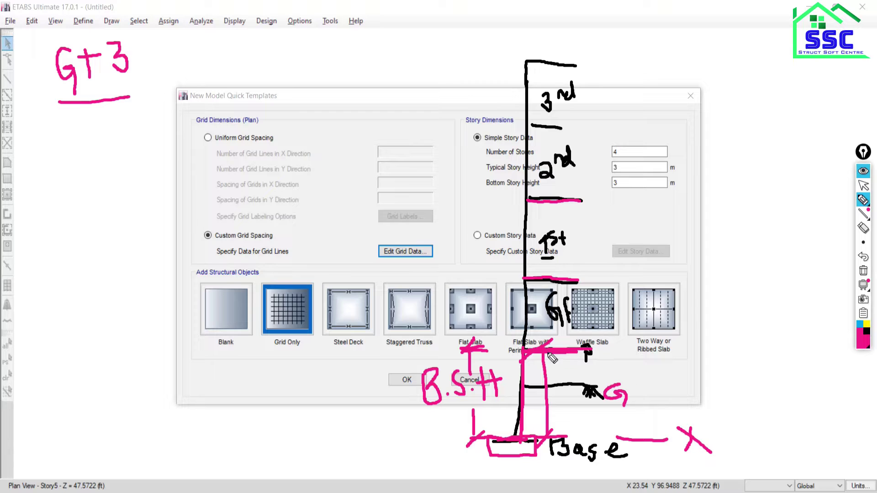
mouse_move(618, 339)
mouse_down()
mouse_move(612, 347)
mouse_move(631, 355)
mouse_up()
mouse_move(594, 271)
mouse_down()
mouse_move(597, 285)
mouse_move(615, 286)
mouse_up()
mouse_move(591, 198)
mouse_down()
mouse_move(602, 208)
mouse_move(590, 219)
mouse_up()
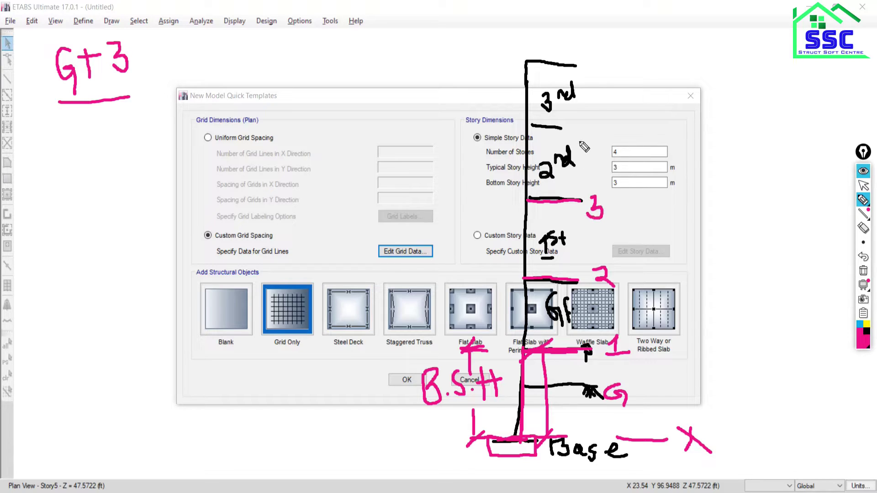
- Label levels 3, 4th and 5th, underline Number of Stories and circle the 4
mouse_move(585, 136)
mouse_down()
mouse_move(599, 130)
mouse_move(588, 147)
mouse_up()
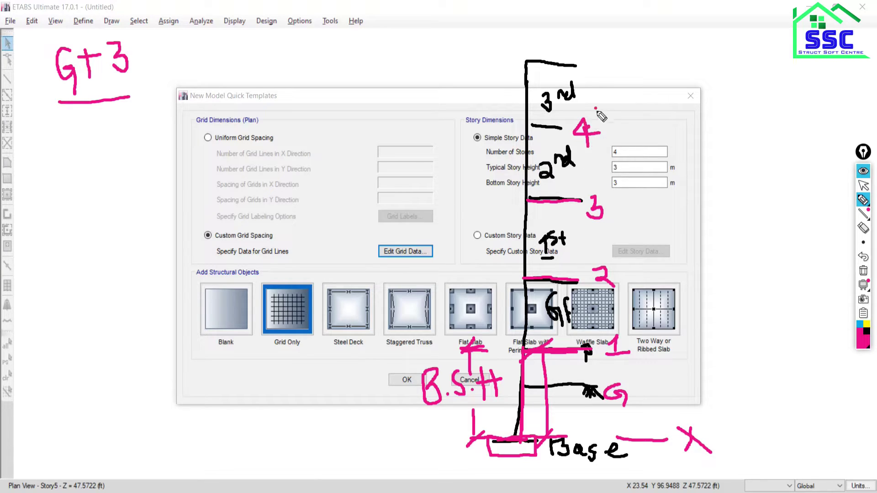
mouse_move(596, 109)
mouse_down()
mouse_move(597, 122)
mouse_move(617, 120)
mouse_up()
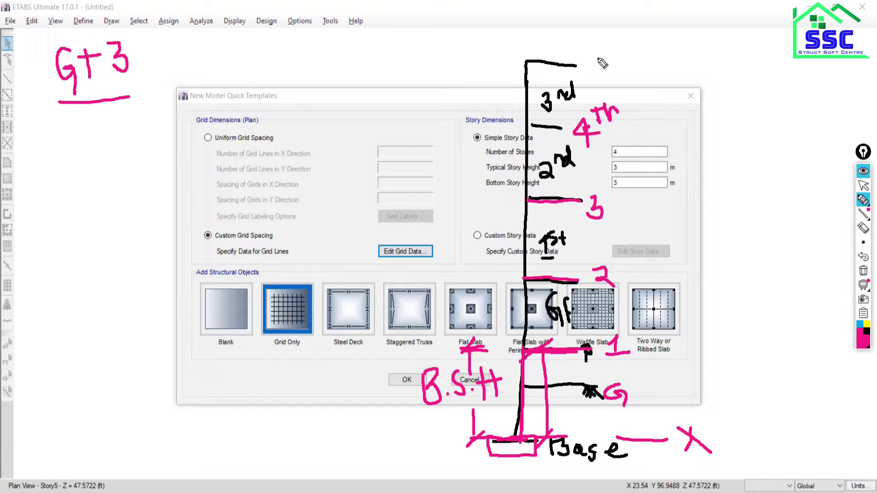
mouse_move(594, 54)
mouse_down()
mouse_move(600, 70)
mouse_move(608, 51)
mouse_move(645, 54)
mouse_up()
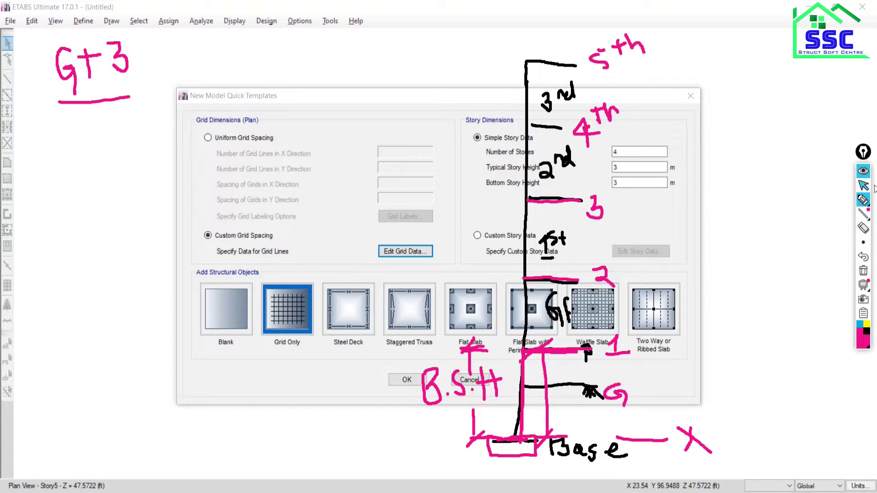
mouse_move(863, 214)
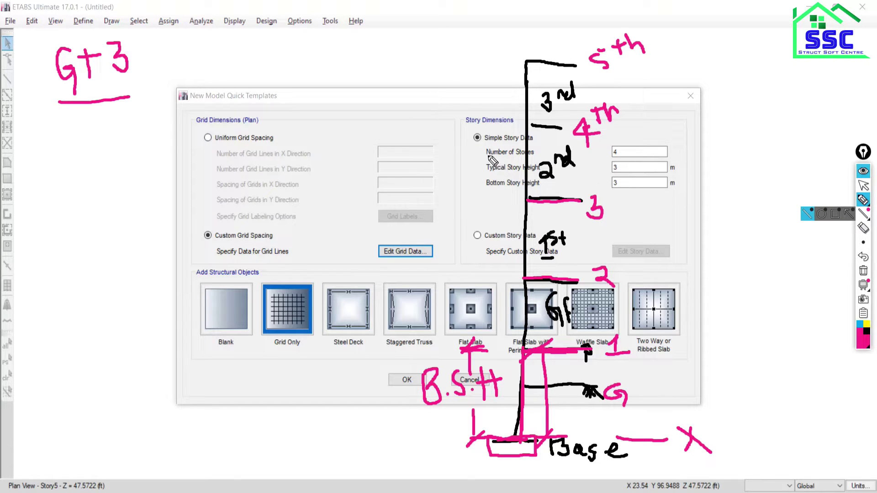
drag(479, 158, 527, 157)
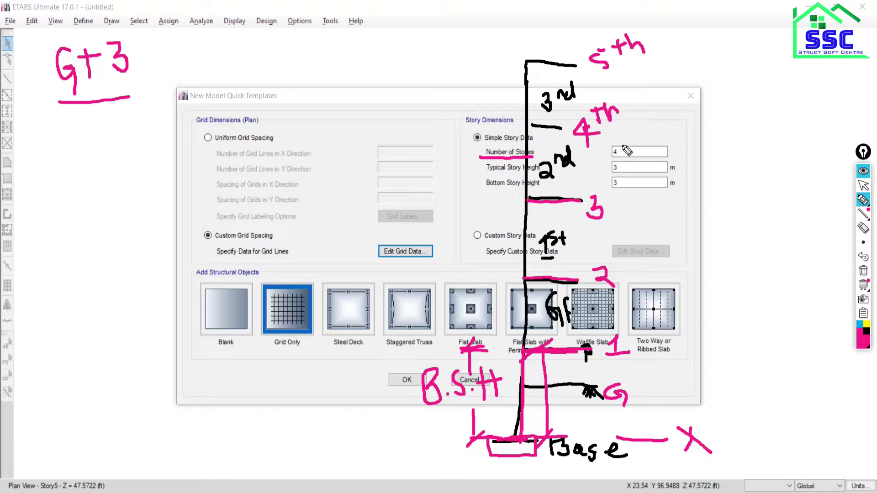
mouse_move(622, 146)
mouse_down()
mouse_move(607, 153)
mouse_move(621, 160)
mouse_move(625, 148)
mouse_up()
- Write the underlined G+8 +2 example below the G+3 note
drag(80, 140, 83, 185)
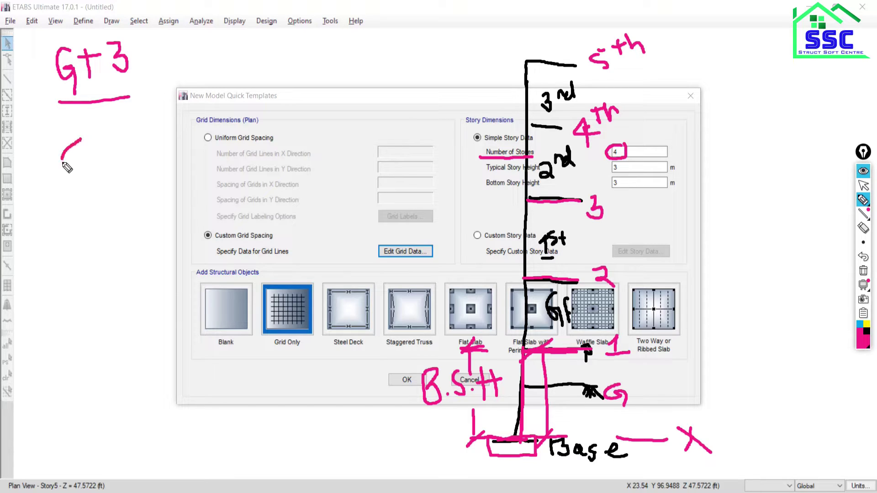
mouse_move(102, 147)
mouse_down()
mouse_move(109, 173)
mouse_move(118, 156)
mouse_move(160, 136)
mouse_up()
mouse_move(64, 199)
mouse_down()
mouse_move(157, 191)
mouse_move(133, 202)
mouse_up()
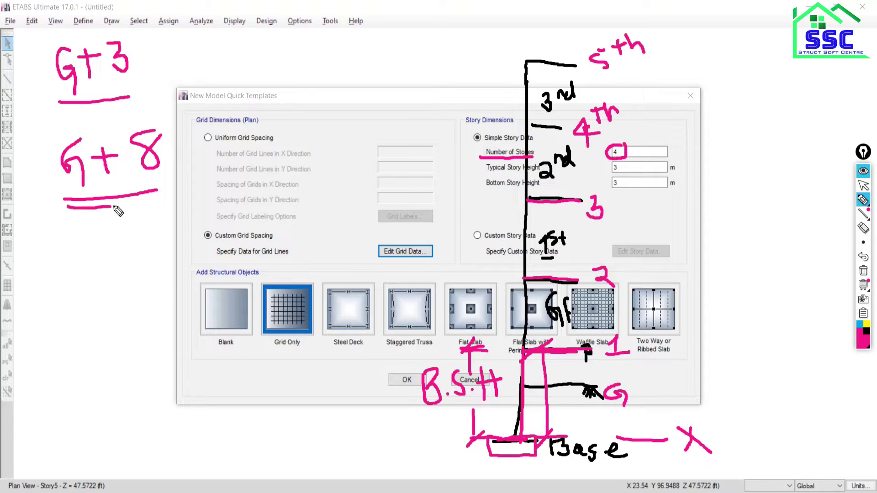
drag(608, 160, 651, 159)
mouse_move(188, 133)
mouse_down()
mouse_move(197, 161)
mouse_move(231, 138)
mouse_move(278, 160)
mouse_up()
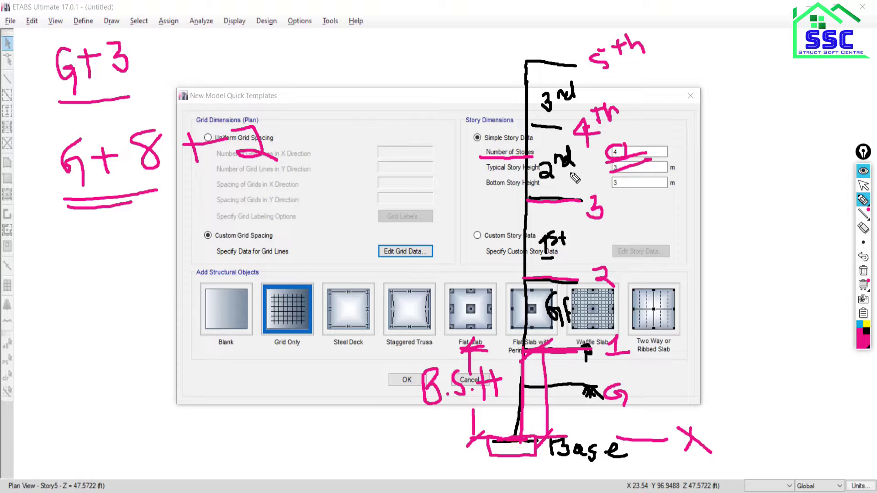
- Clear the screen, write the G+5+2=7 example, and circle the storey count 4
click(863, 272)
mouse_move(104, 68)
mouse_down()
mouse_move(134, 119)
mouse_move(152, 88)
mouse_up()
click(144, 81)
drag(145, 81, 151, 97)
mouse_move(177, 66)
mouse_down()
mouse_move(175, 89)
mouse_move(197, 61)
mouse_move(225, 82)
mouse_move(234, 69)
mouse_move(257, 78)
mouse_move(179, 94)
mouse_up()
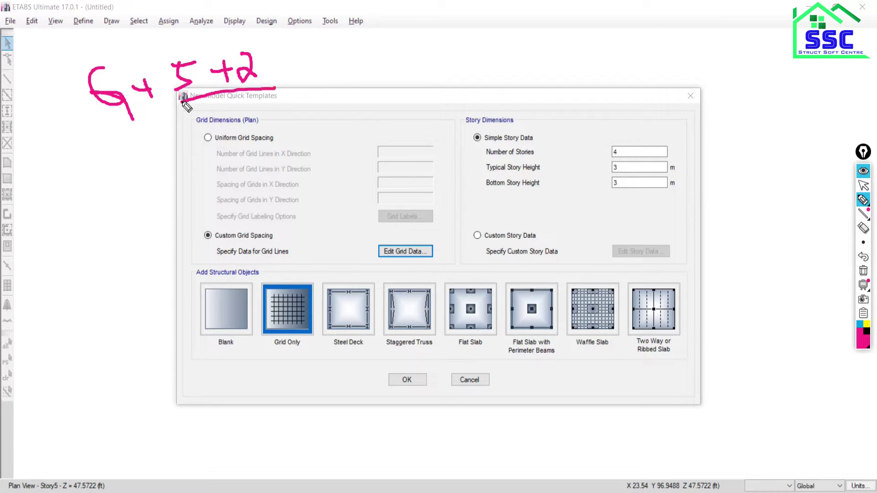
drag(261, 99, 181, 113)
drag(284, 68, 331, 81)
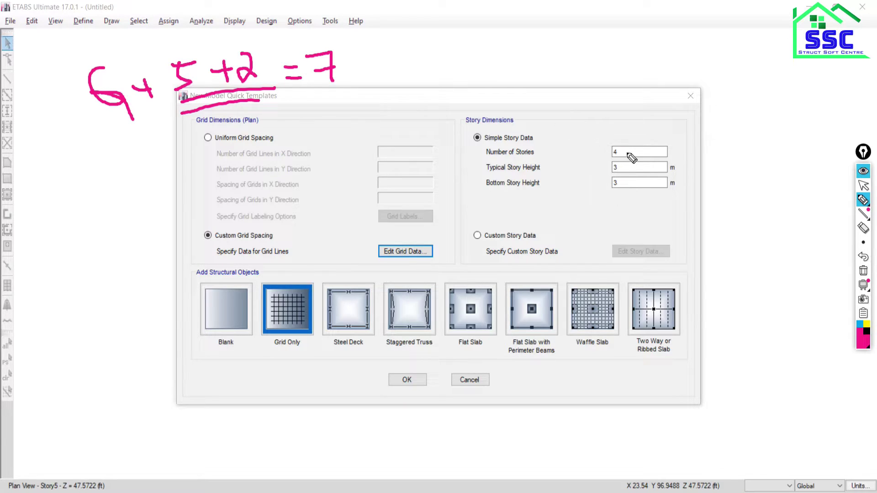
drag(621, 143, 624, 146)
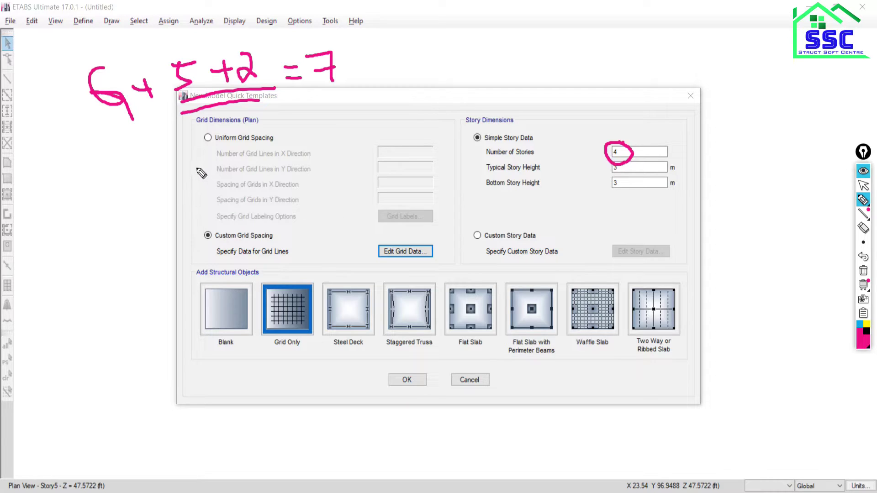
- Write and underline the G+4 example, then wipe all pen markings
mouse_move(196, 163)
mouse_down()
mouse_move(182, 183)
mouse_move(210, 201)
mouse_up()
mouse_move(231, 170)
mouse_down()
mouse_move(235, 192)
mouse_move(229, 182)
mouse_move(287, 173)
mouse_up()
drag(273, 157, 273, 194)
drag(169, 215, 270, 218)
drag(167, 231, 249, 234)
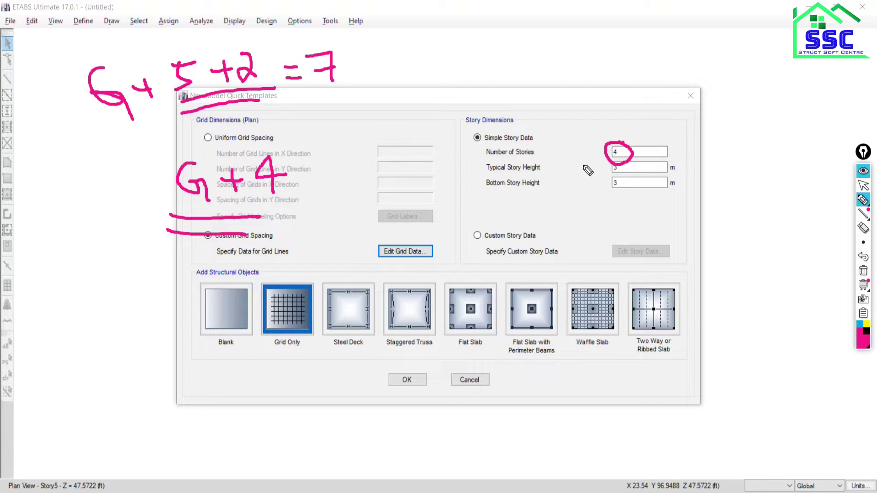
click(863, 272)
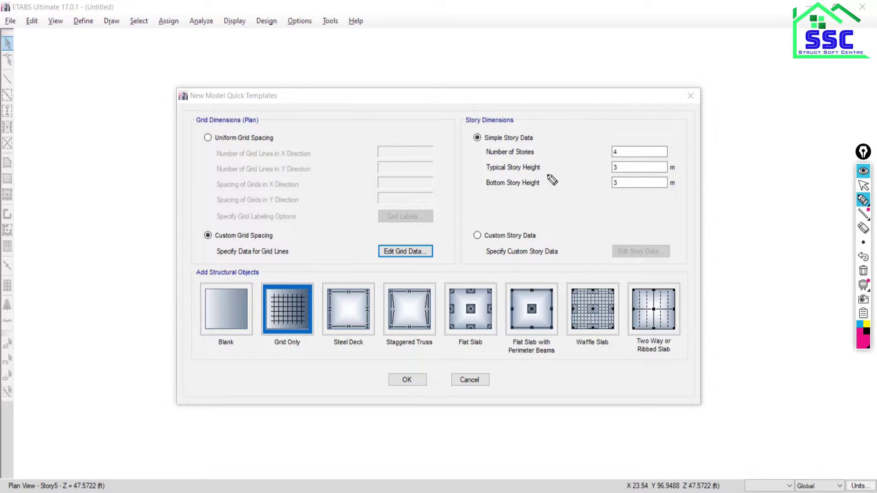
mouse_move(272, 17)
mouse_down()
mouse_move(251, 440)
mouse_move(234, 439)
mouse_move(297, 448)
mouse_move(287, 456)
mouse_up()
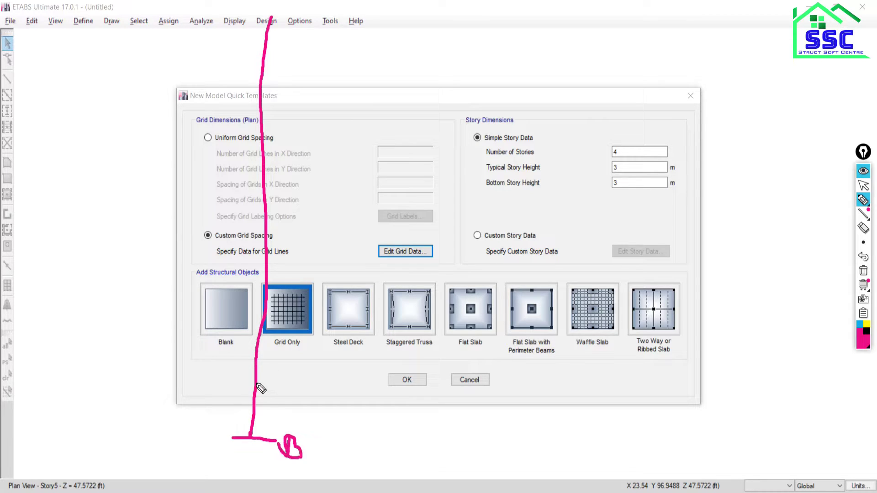
mouse_move(249, 374)
mouse_down()
mouse_move(297, 376)
mouse_move(311, 355)
mouse_move(319, 379)
mouse_up()
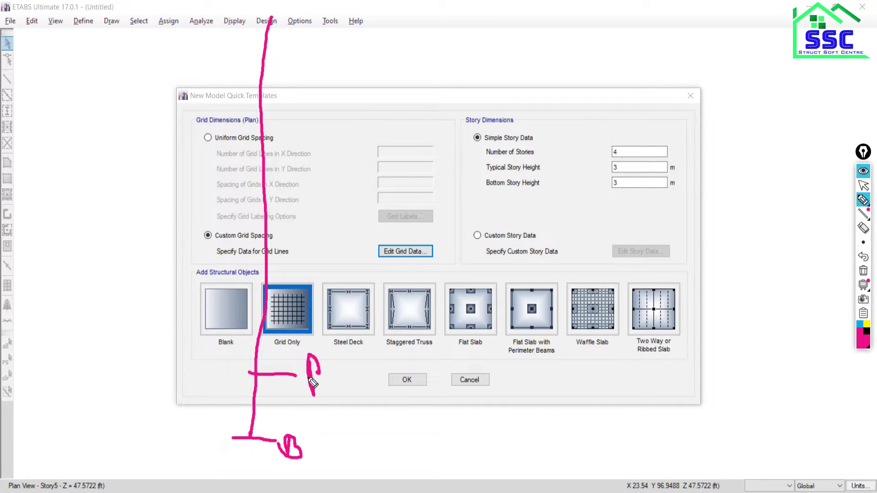
mouse_move(268, 296)
mouse_down()
mouse_move(308, 295)
mouse_move(312, 303)
mouse_up()
drag(267, 225, 315, 222)
mouse_move(257, 152)
mouse_down()
mouse_move(299, 146)
mouse_move(298, 133)
mouse_up()
drag(259, 83, 302, 73)
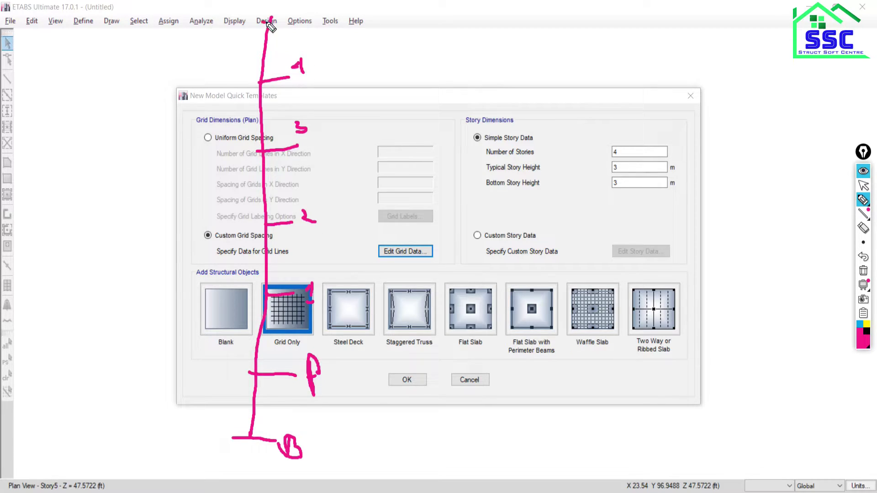
mouse_move(268, 23)
mouse_down()
mouse_move(315, 20)
mouse_move(324, 7)
mouse_up()
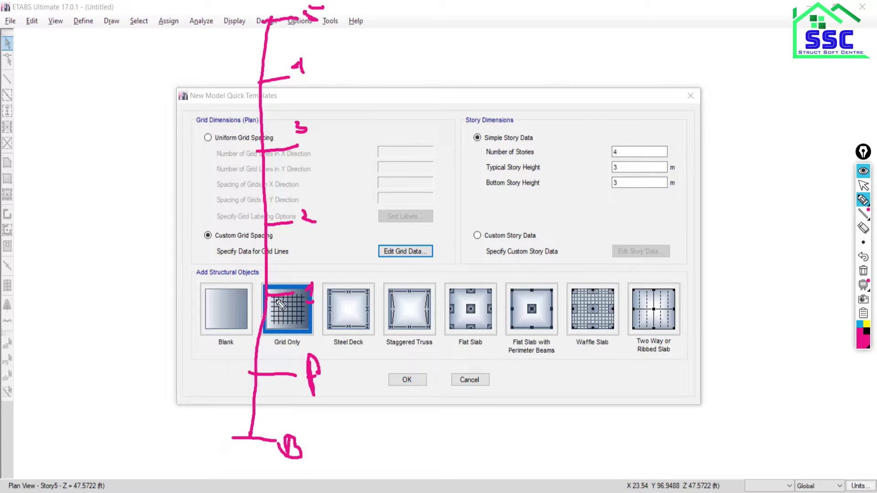
drag(277, 298, 275, 363)
click(868, 332)
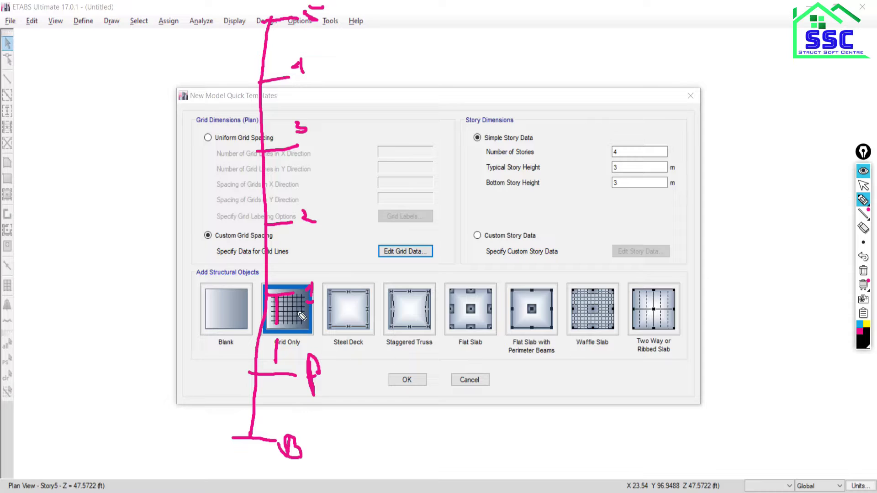
mouse_move(302, 322)
mouse_down()
mouse_move(303, 338)
mouse_move(324, 336)
mouse_up()
drag(291, 242, 287, 262)
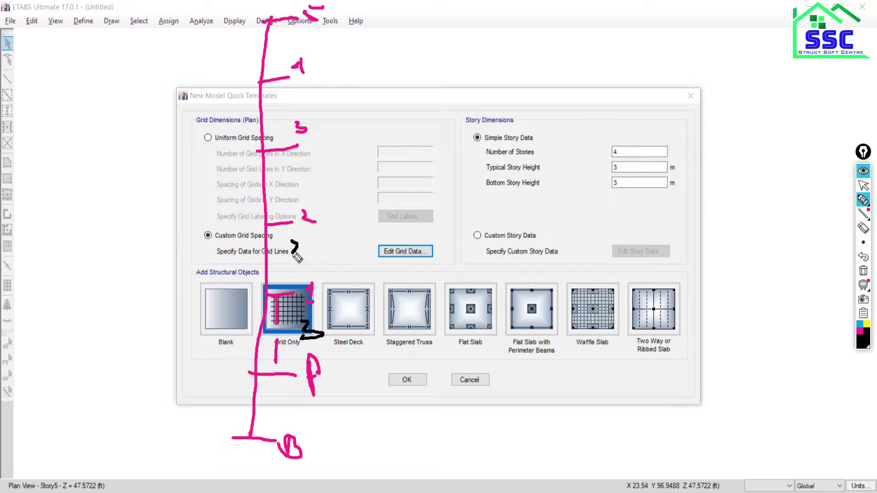
drag(271, 170, 271, 191)
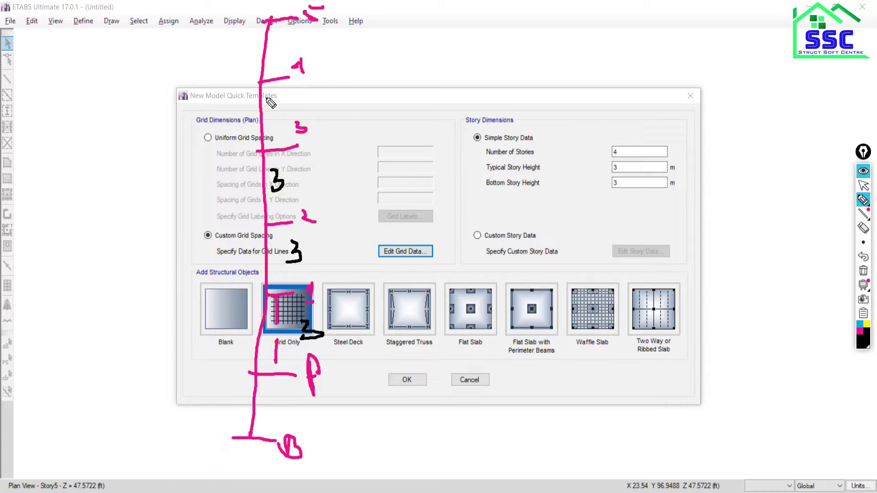
mouse_move(269, 101)
mouse_down()
mouse_move(271, 120)
mouse_move(308, 110)
mouse_up()
click(286, 111)
drag(279, 37, 275, 56)
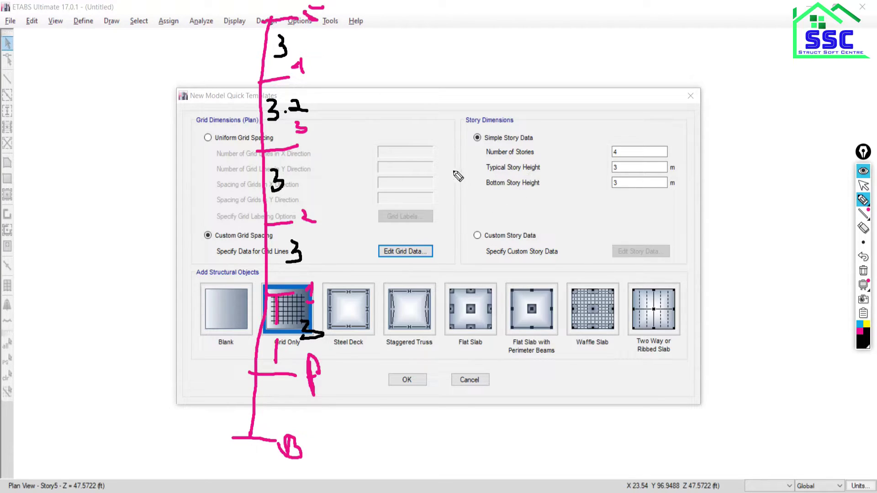
mouse_move(521, 144)
mouse_down()
mouse_move(540, 197)
mouse_move(555, 160)
mouse_move(527, 149)
mouse_up()
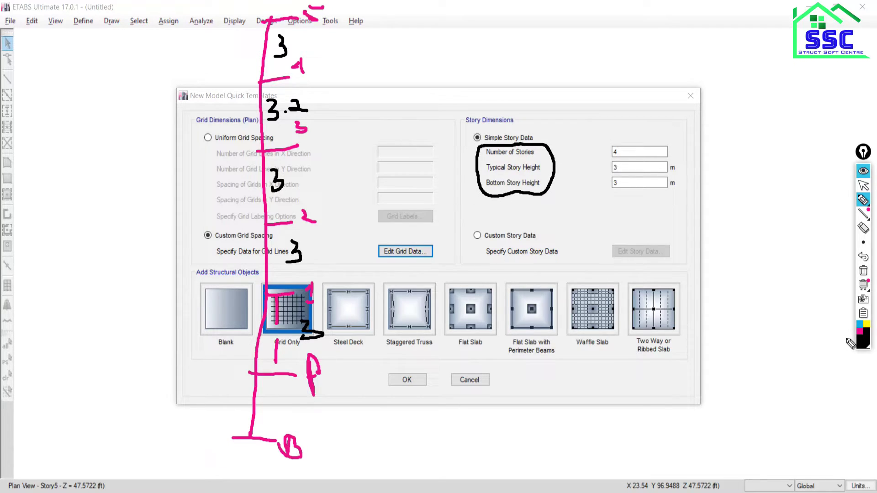
- Set Number of Stories to 10 and Typical Story Height to 3.3 m
click(864, 271)
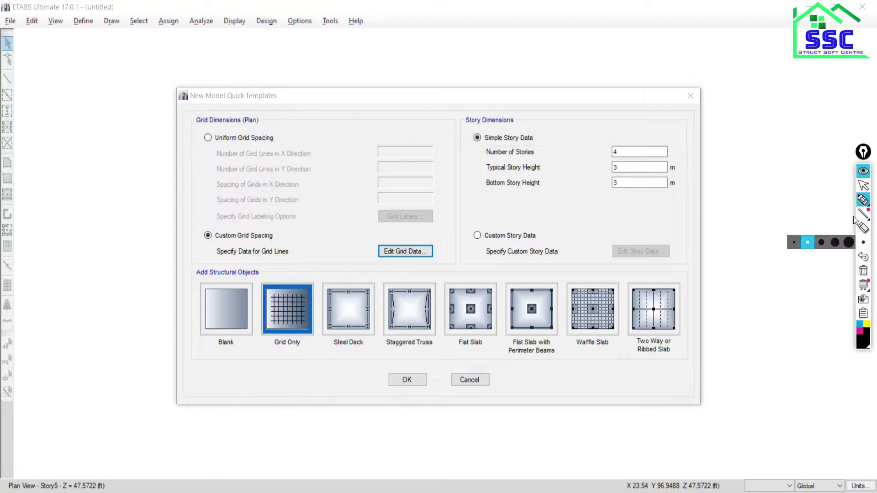
click(863, 186)
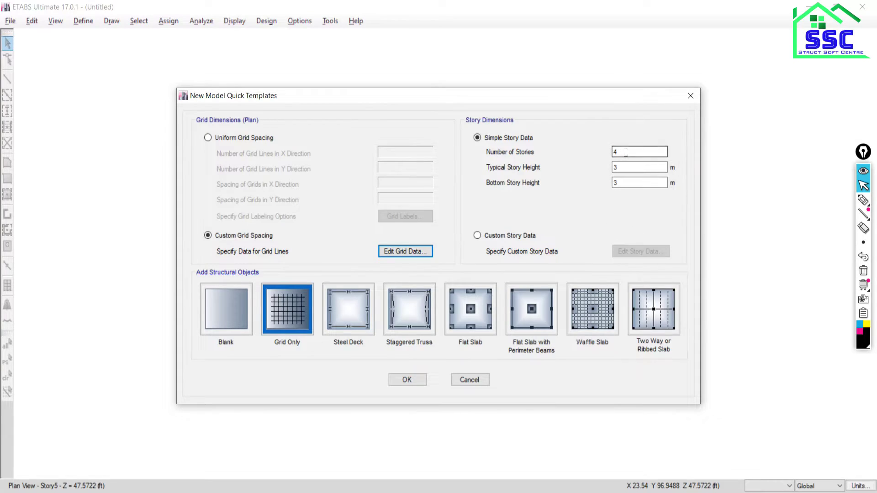
double_click(626, 151)
text(10)
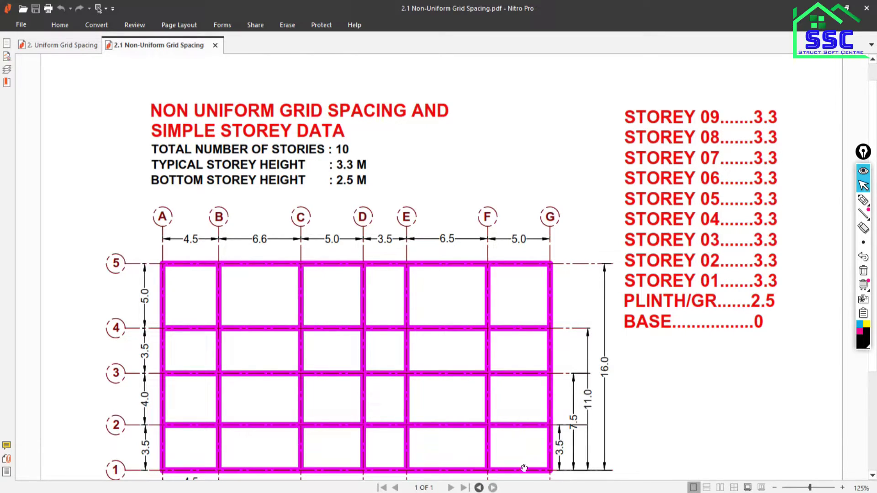
key(alt+Tab)
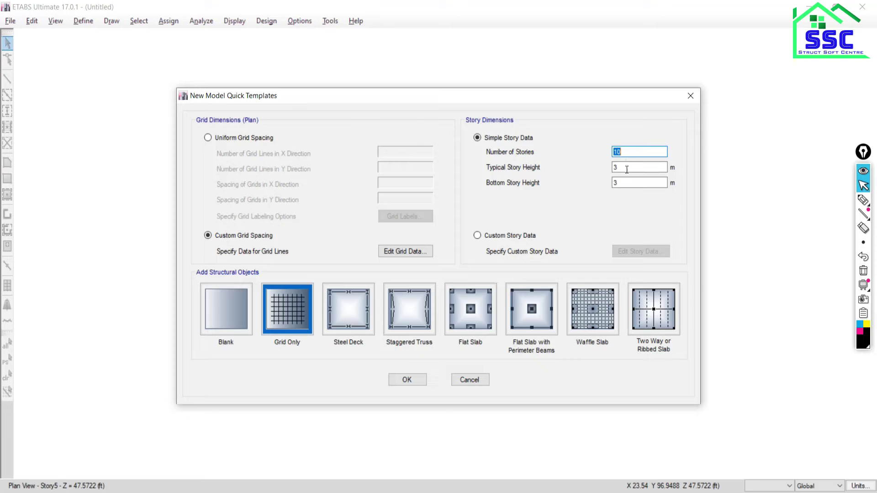
key(Tab)
text(3.3)
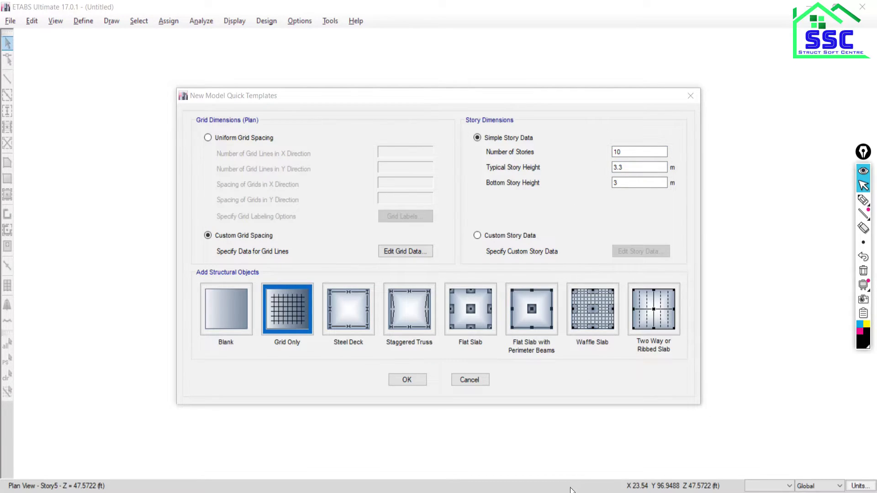
key(alt+Tab)
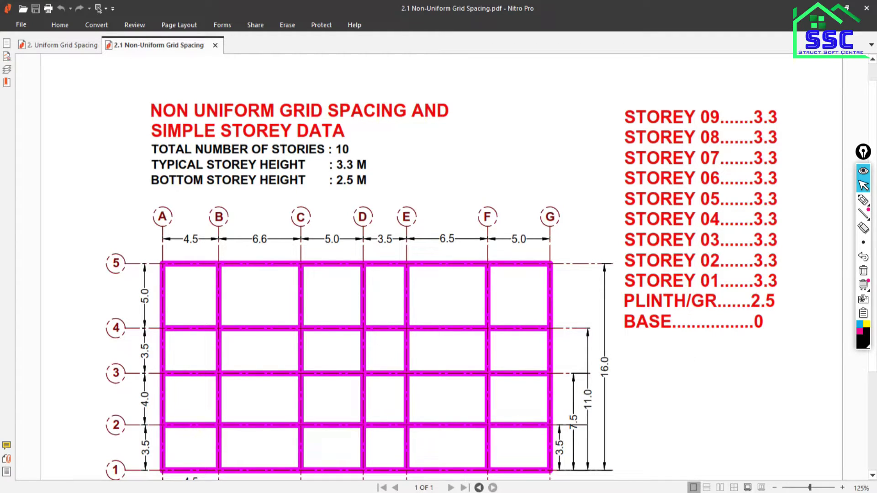
key(alt+Tab)
- Set Bottom Story Height to 2.5 m and select Custom Story Data
double_click(626, 185)
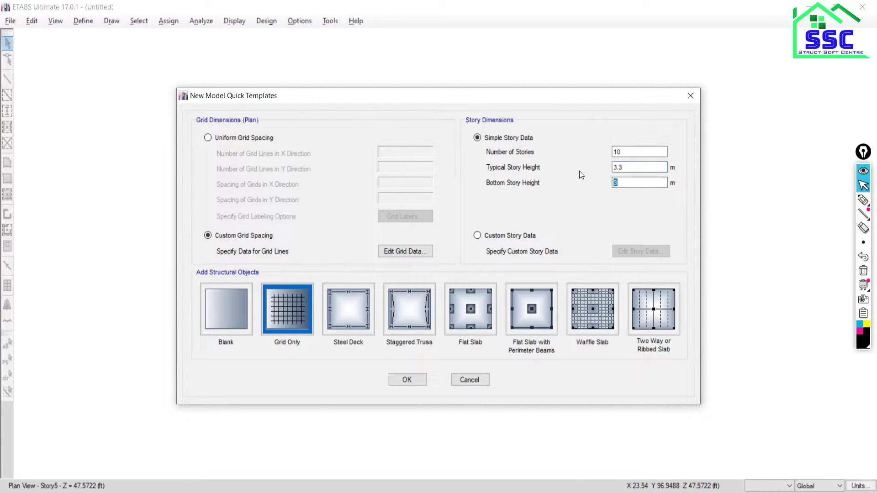
text(2.5)
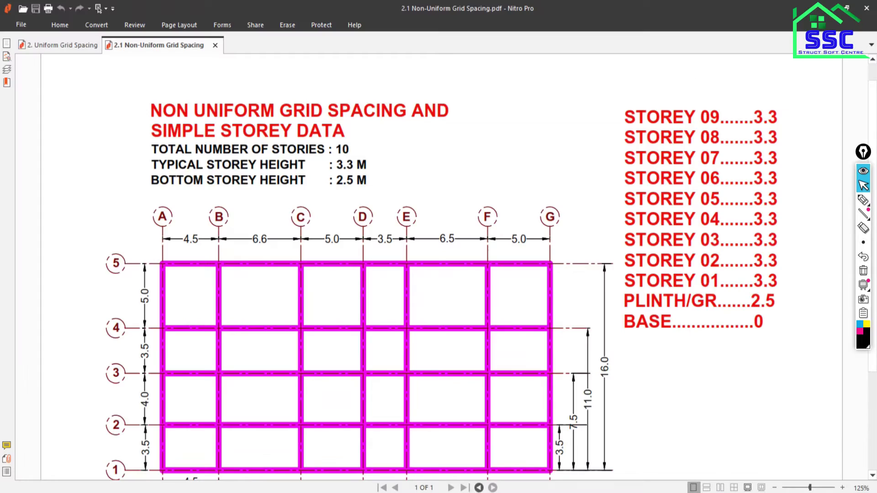
key(alt+Tab)
key(alt+Tab)
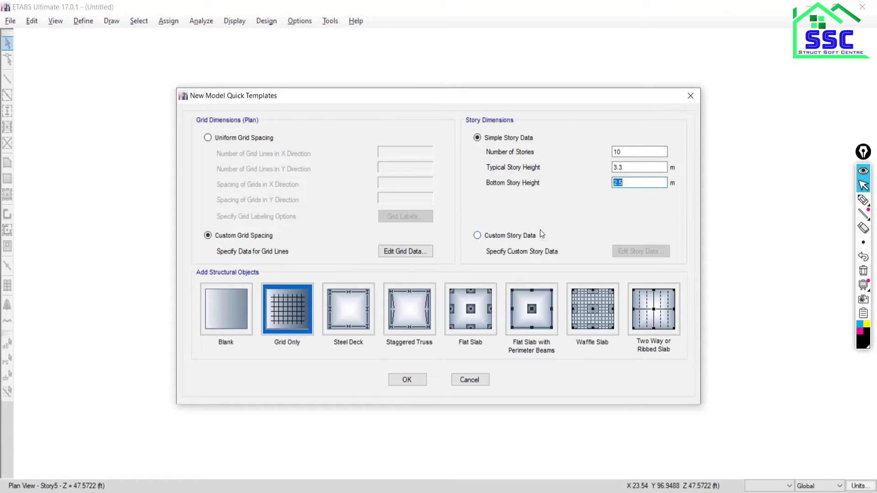
click(477, 236)
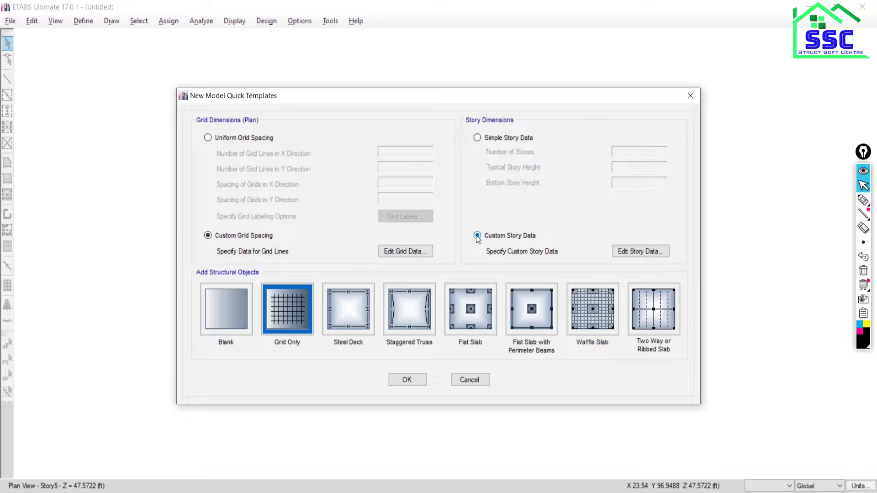
- Open the Story Data table (Story10 down to Base) and compare it with the reference PDF
click(625, 252)
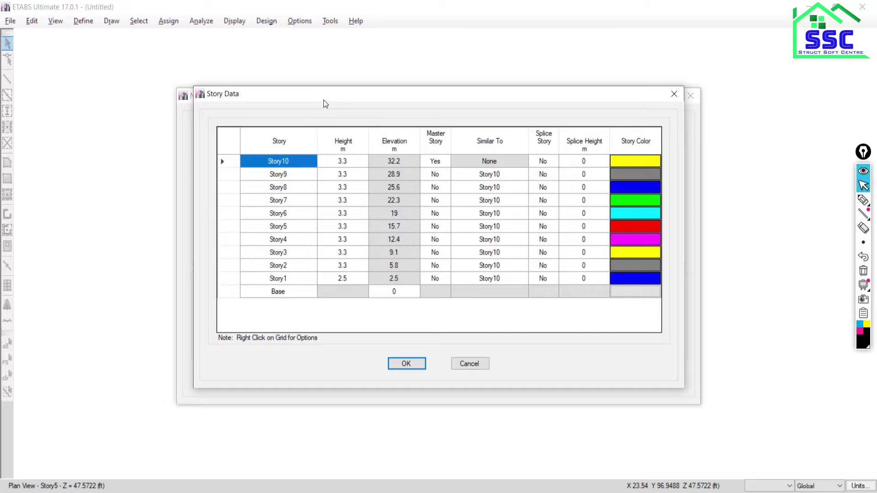
drag(339, 92, 328, 41)
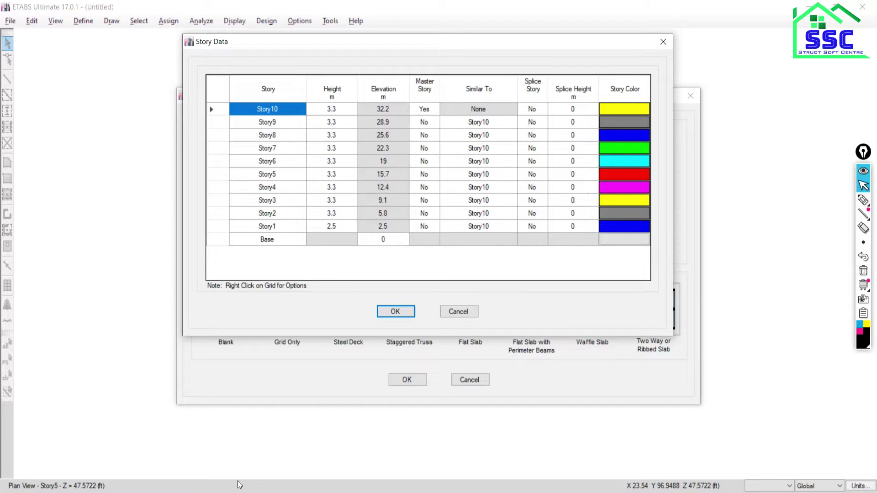
click(264, 270)
key(alt+Tab)
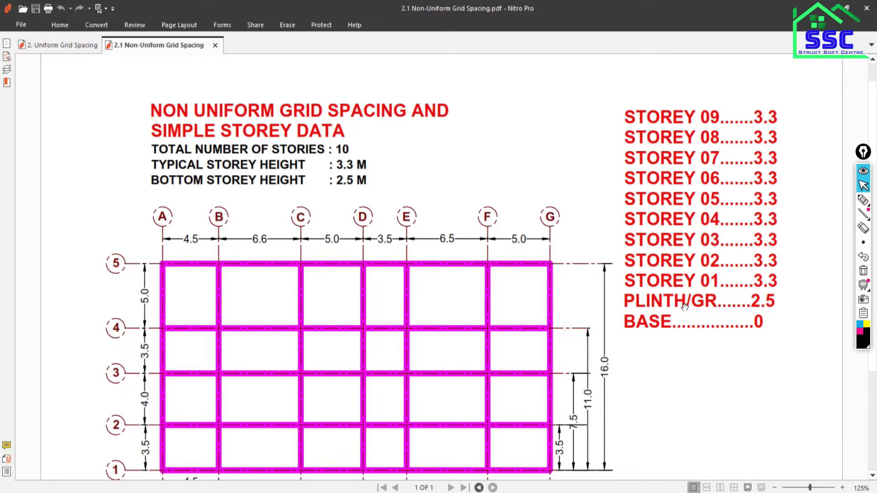
key(alt+Tab)
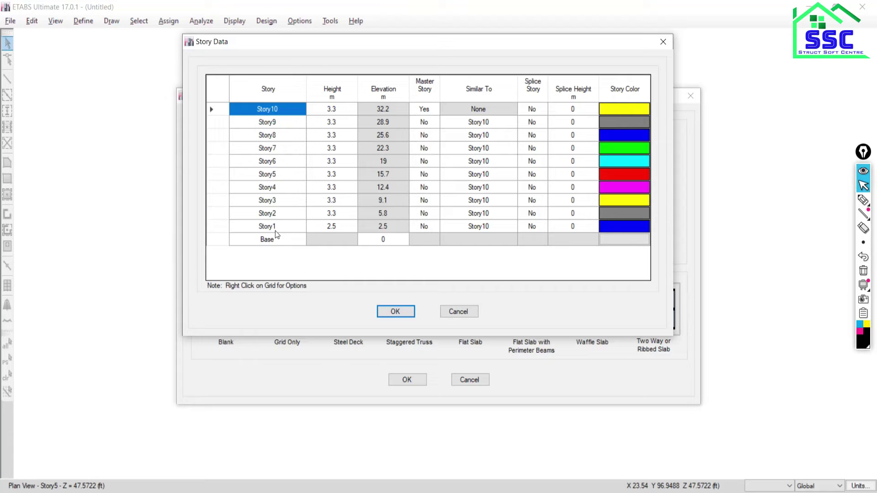
- Rename Story1 to Plinth, Story2 to Story1 and Story3 to Story2
double_click(267, 227)
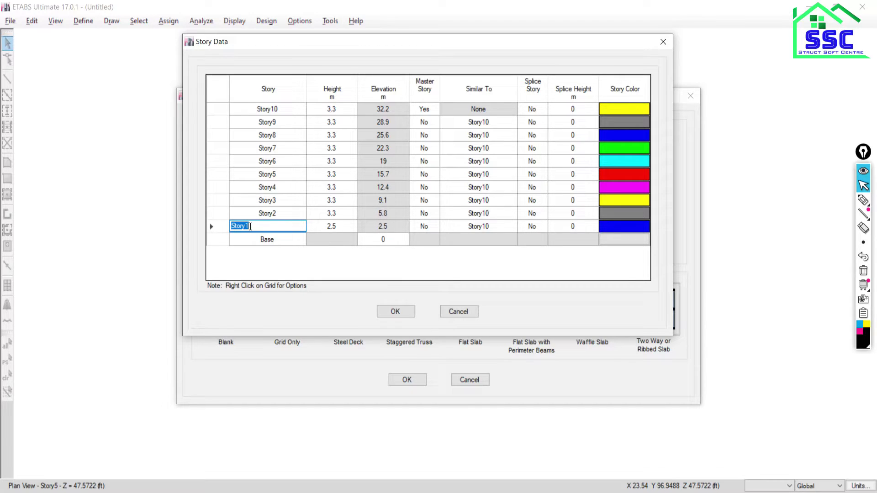
text(Plinth)
click(270, 216)
click(268, 215)
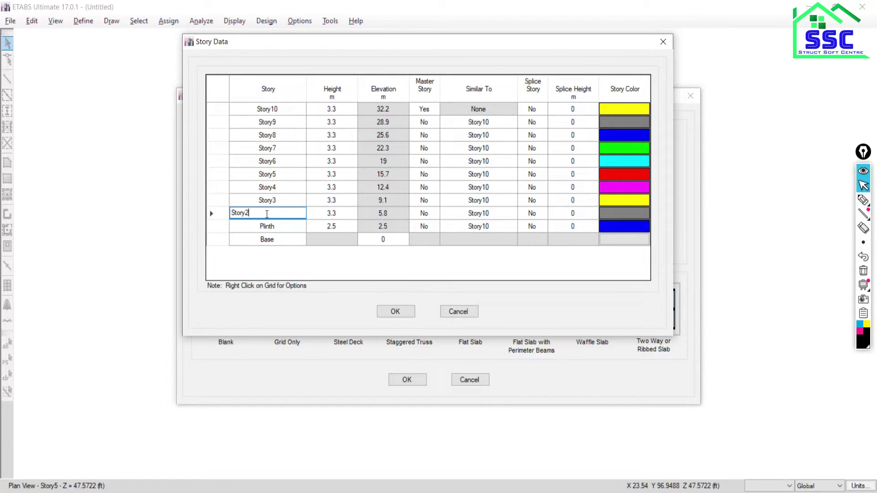
key(BackSpace)
click(277, 199)
click(276, 200)
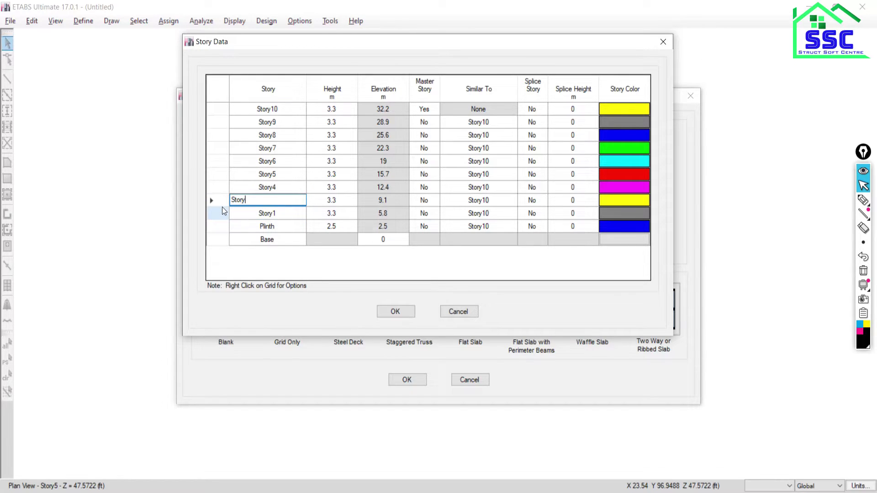
text(2)
- Renumber Story4 through Story7 as Story3 through Story6
double_click(282, 188)
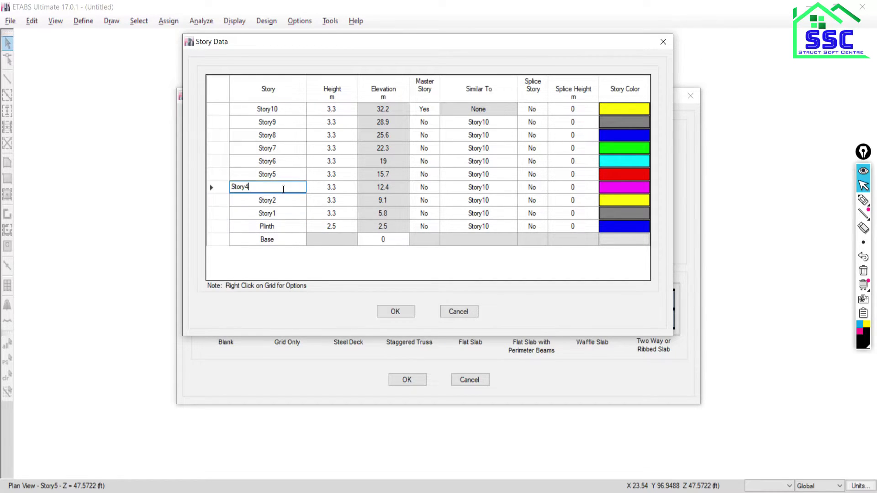
key(BackSpace)
text(3)
click(285, 174)
key(BackSpace)
text(4)
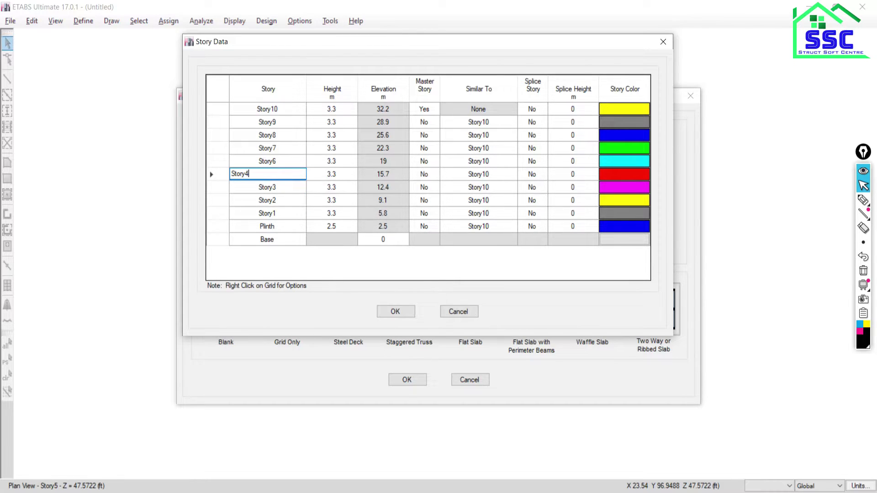
double_click(304, 162)
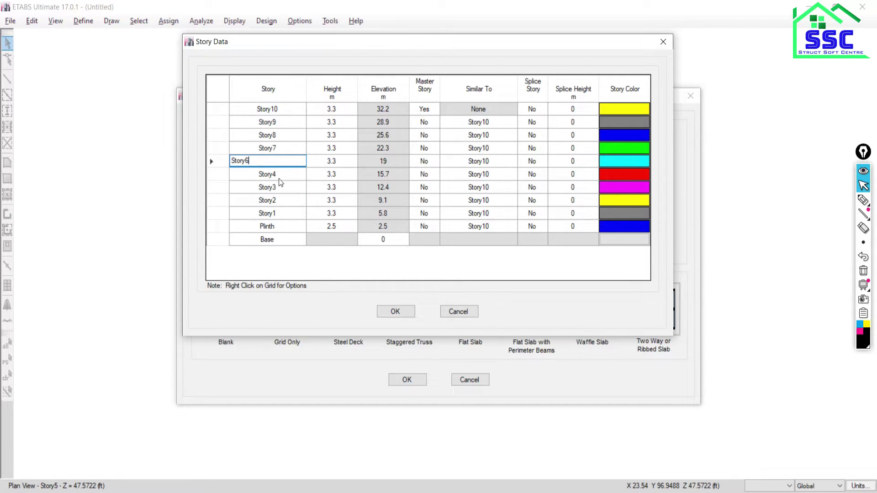
key(BackSpace)
text(5)
double_click(290, 149)
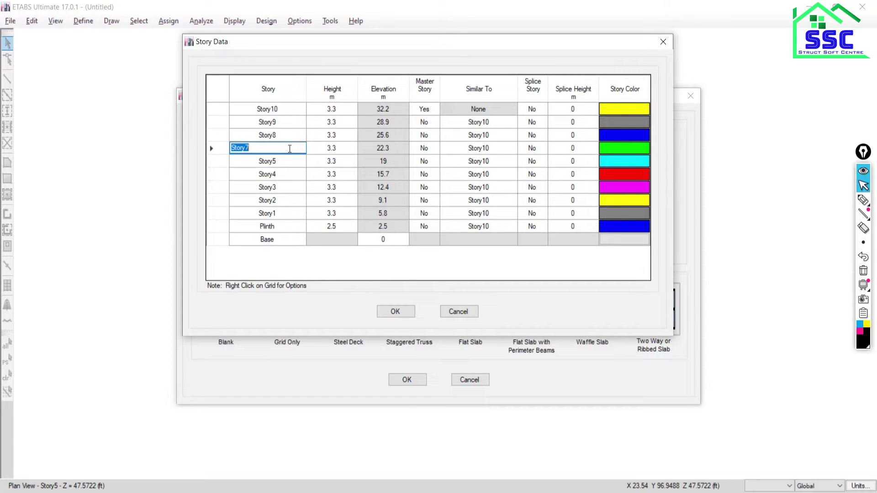
click(289, 149)
key(BackSpace)
text(6)
- Renumber Story8, Story9 and Story10 as Story7, Story8 and Story9
double_click(284, 134)
key(BackSpace)
text(7)
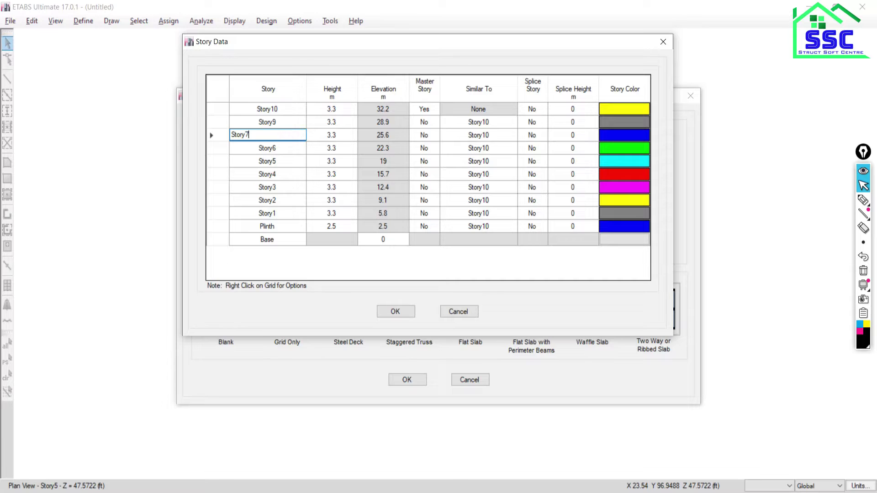
double_click(284, 122)
key(BackSpace)
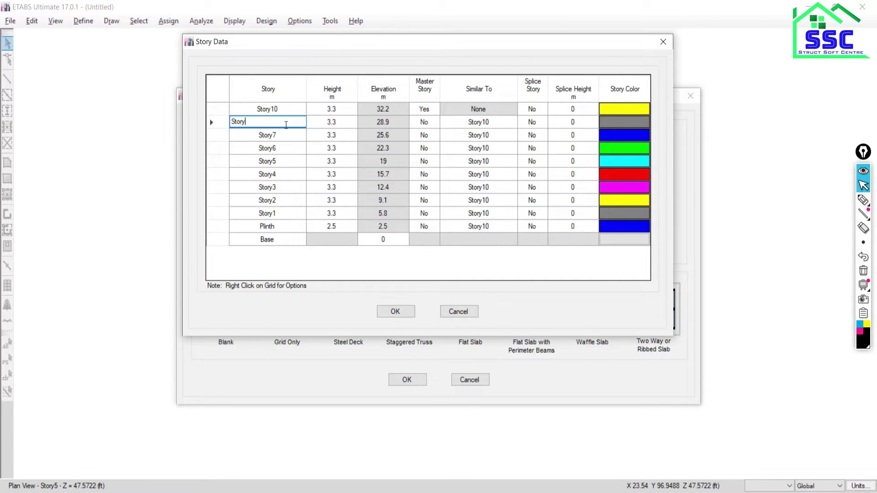
text(8)
double_click(284, 110)
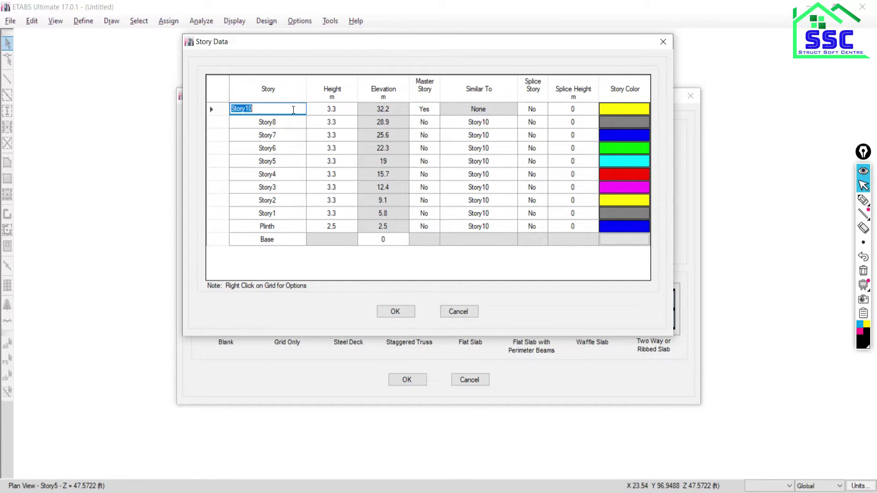
key(BackSpace)
key(BackSpace)
text(9)
- Accept the renamed story table and create the grid-only model from the template
click(388, 313)
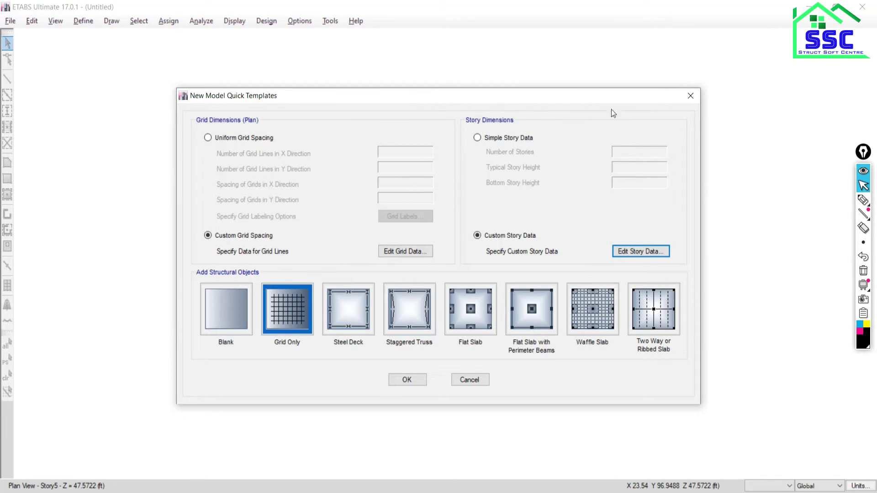
click(279, 314)
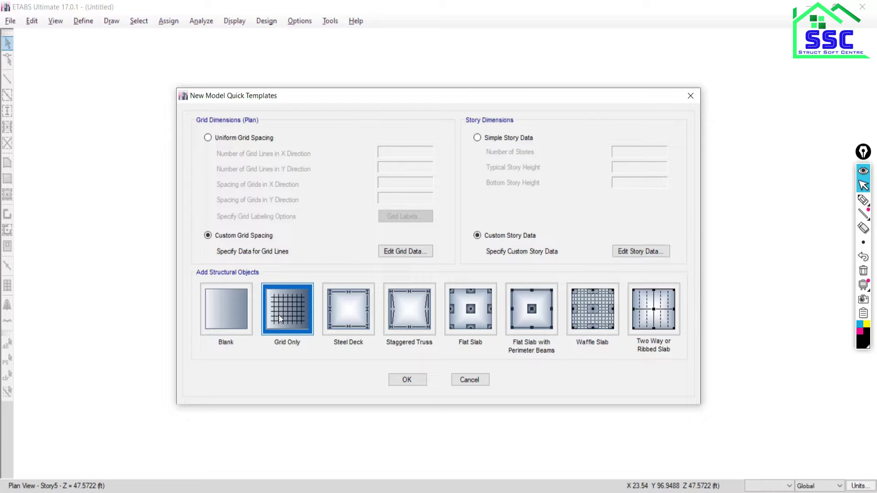
click(415, 382)
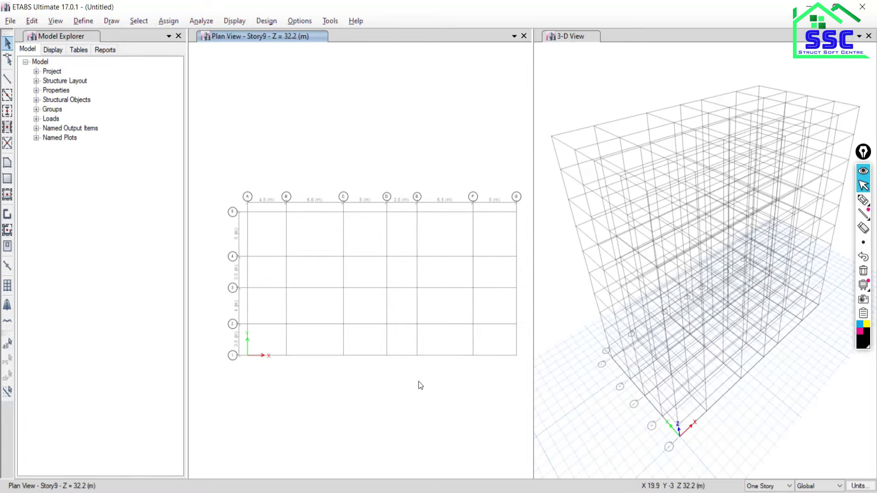
- Hide the model explorer and widen the Story9 plan view beside the 3-D view
click(178, 36)
mouse_move(290, 300)
middle_down()
mouse_move(396, 234)
mouse_move(345, 249)
middle_up()
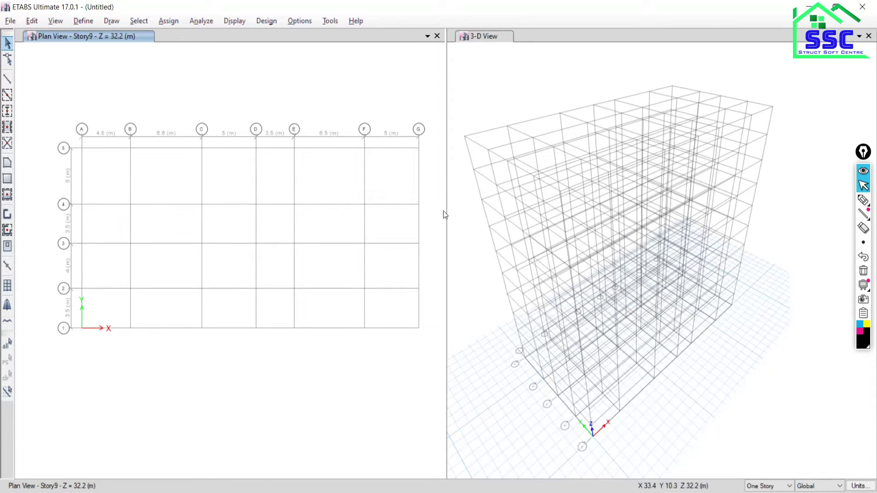
drag(447, 207, 586, 203)
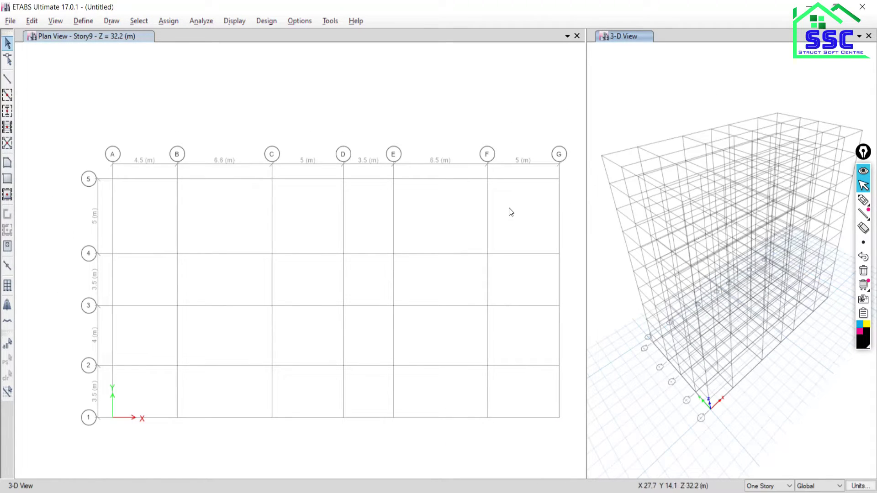
click(427, 212)
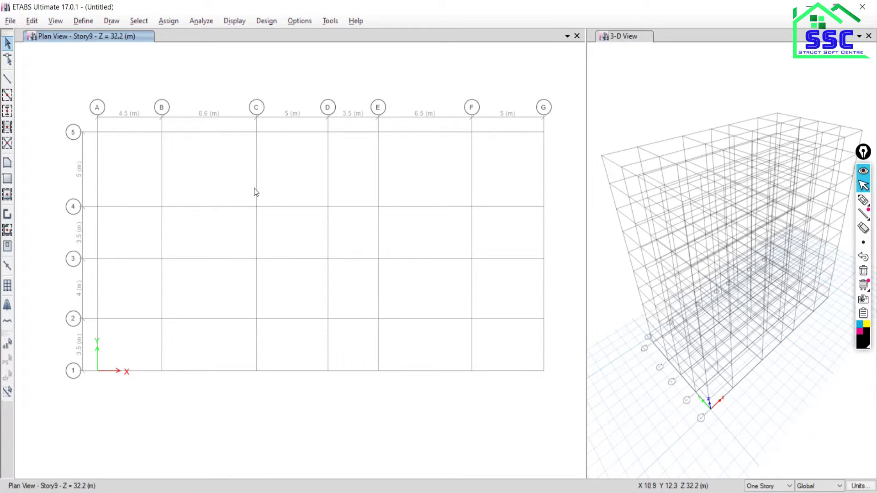
- Give grid system G1 a darker grid colour in its grid data
click(31, 21)
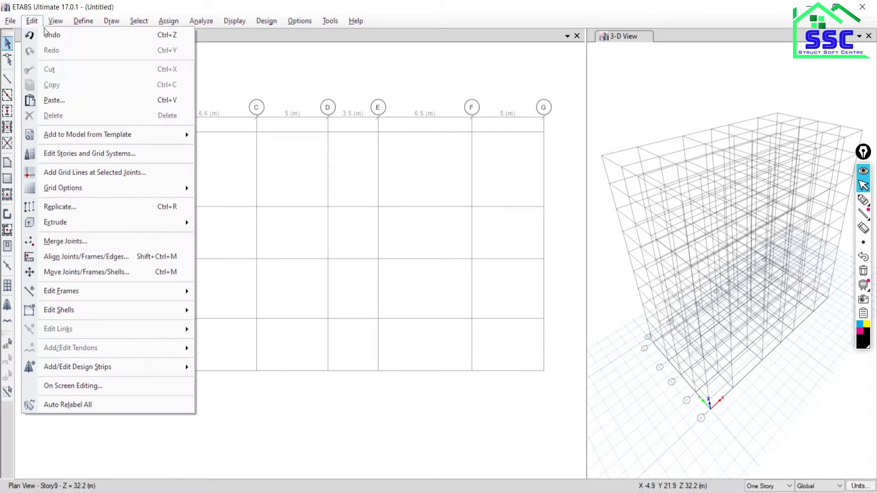
click(69, 154)
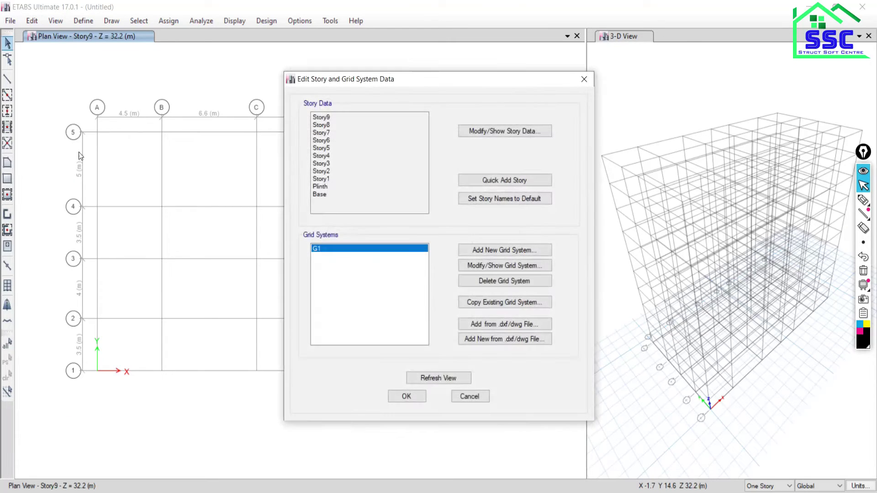
click(486, 268)
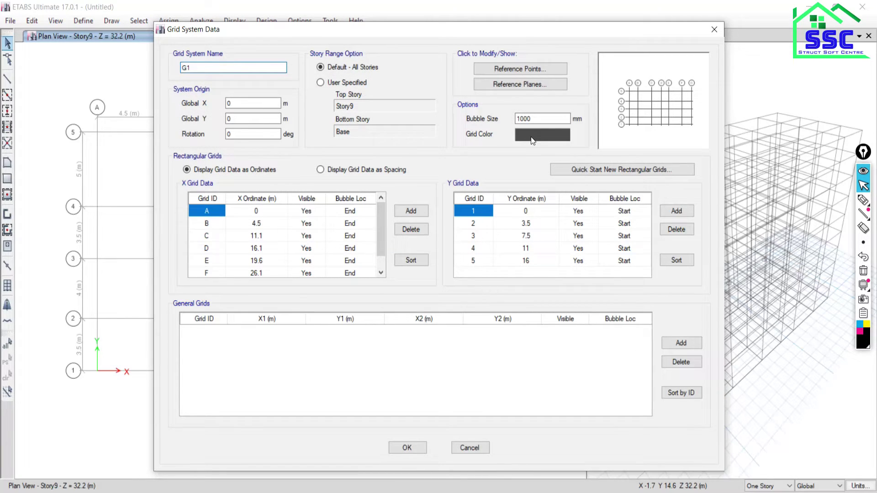
click(531, 136)
drag(562, 197, 562, 210)
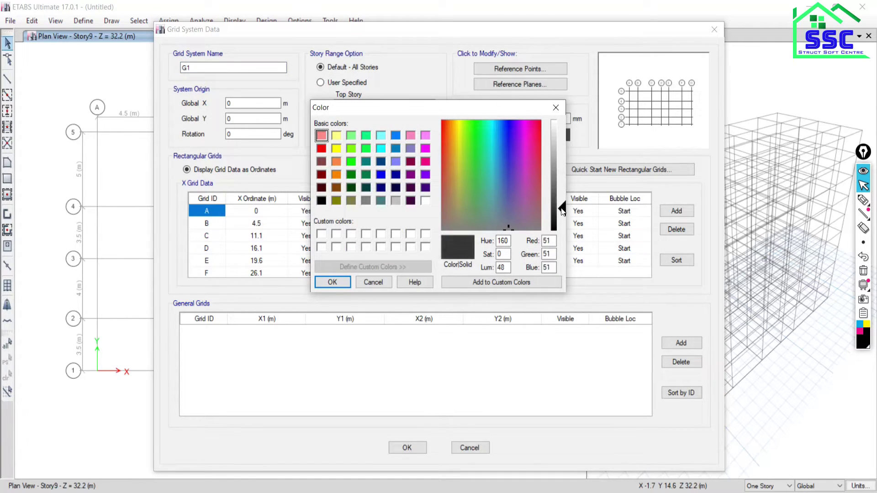
click(332, 281)
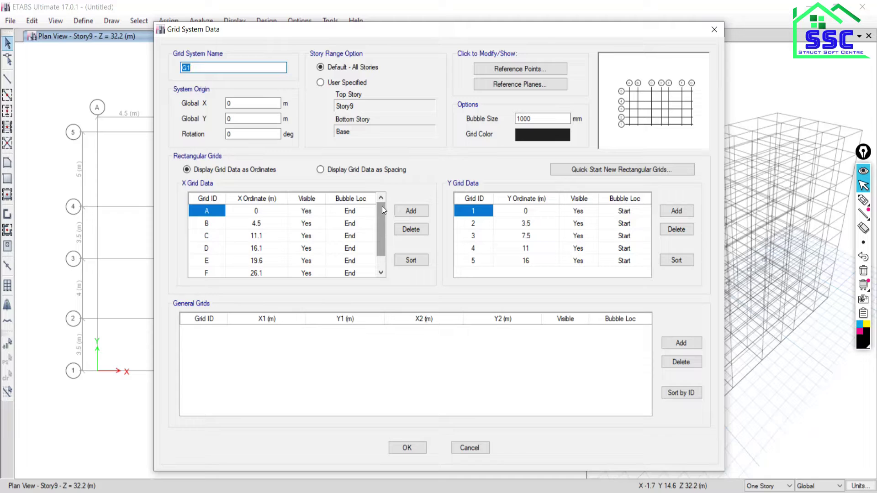
- Display G1's grid lines as spacings instead of ordinates and accept the changes
scroll(382, 207, down, 1)
scroll(386, 199, up, 1)
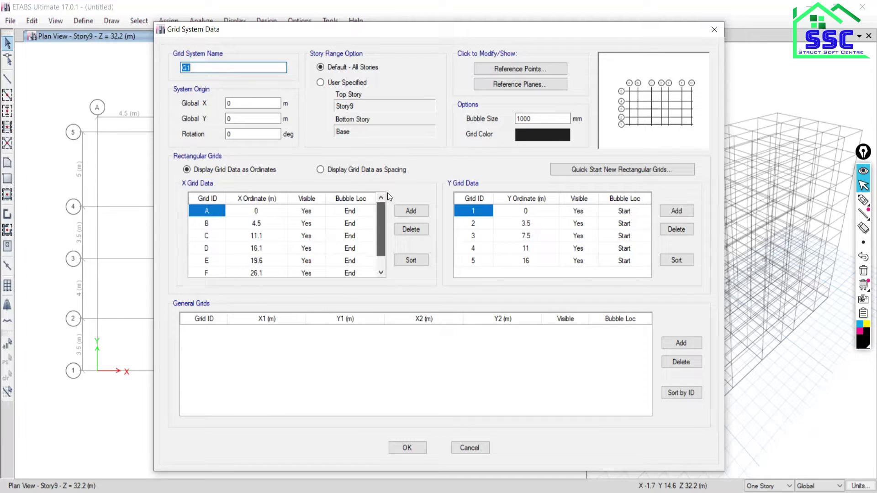
click(322, 171)
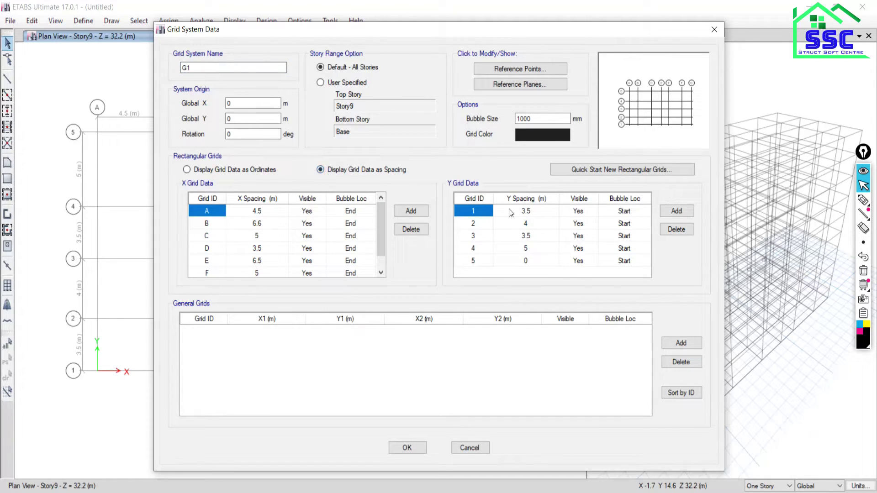
mouse_move(382, 210)
mouse_down()
mouse_move(380, 259)
mouse_move(381, 188)
mouse_move(378, 228)
mouse_move(382, 207)
mouse_up()
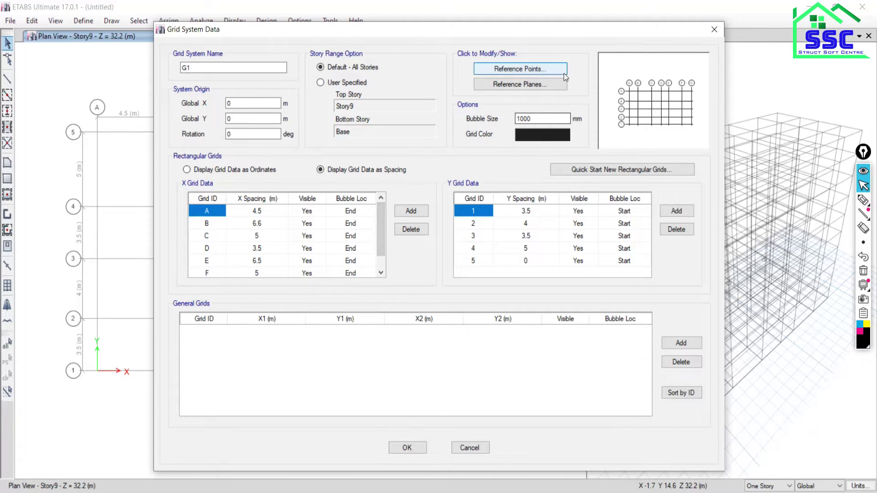
click(398, 451)
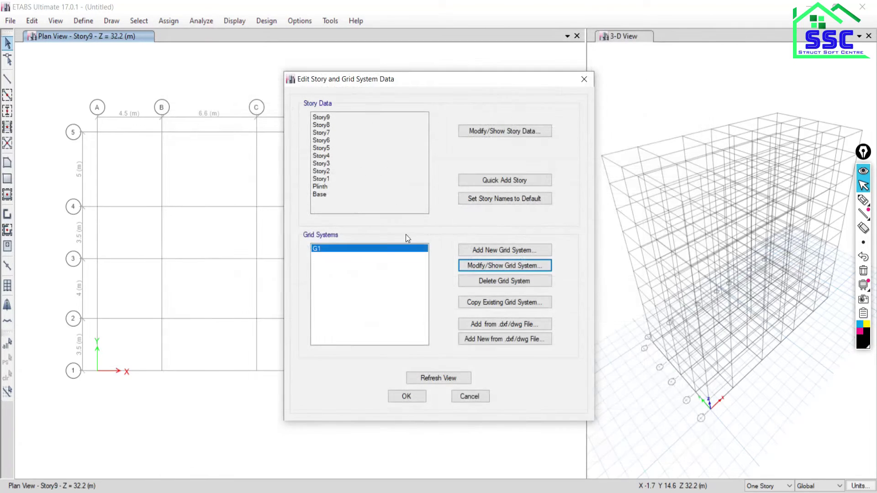
- Set Story6's height to 3 m in the story data table
click(493, 131)
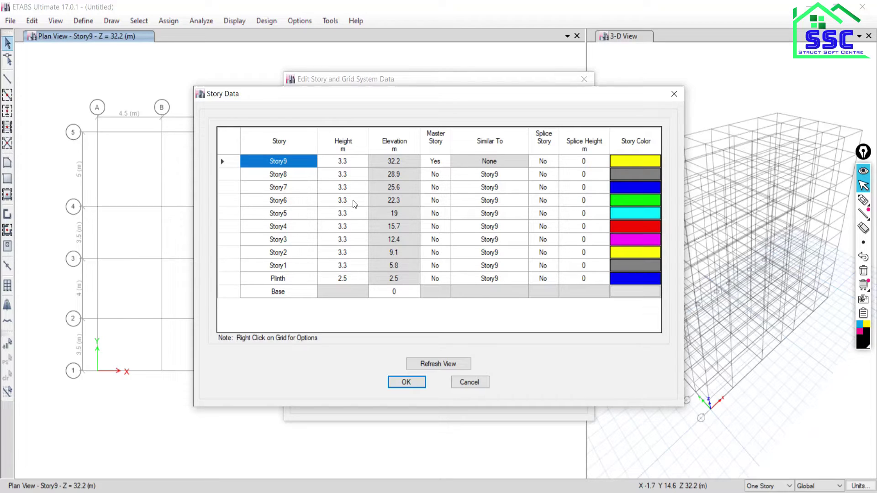
click(341, 200)
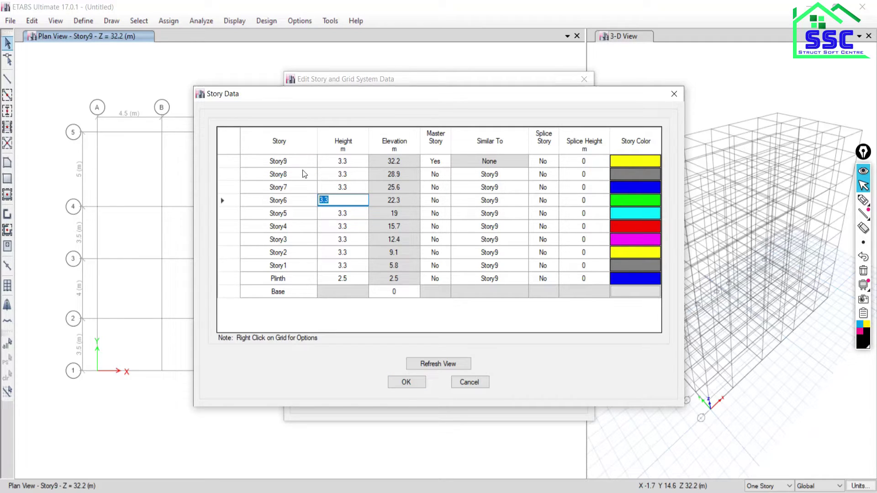
text(3)
click(340, 227)
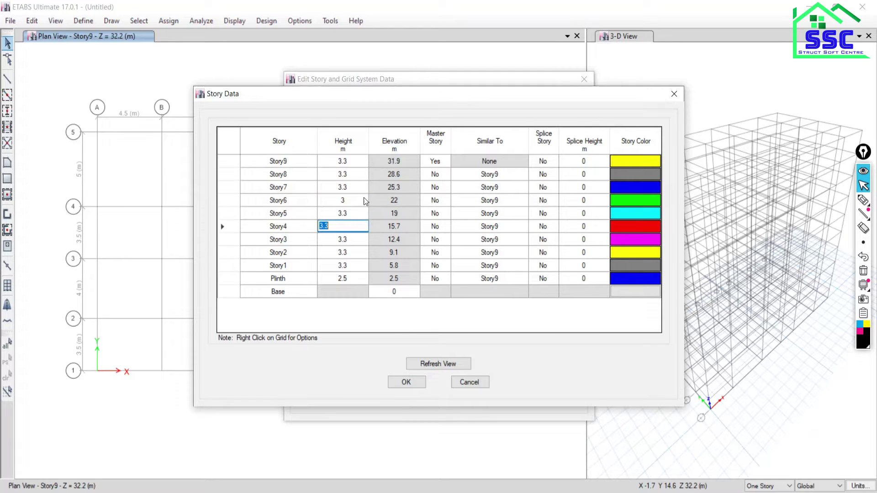
- Apply the story changes, nudge the plan view, and switch to the reference PDF
click(400, 388)
click(397, 400)
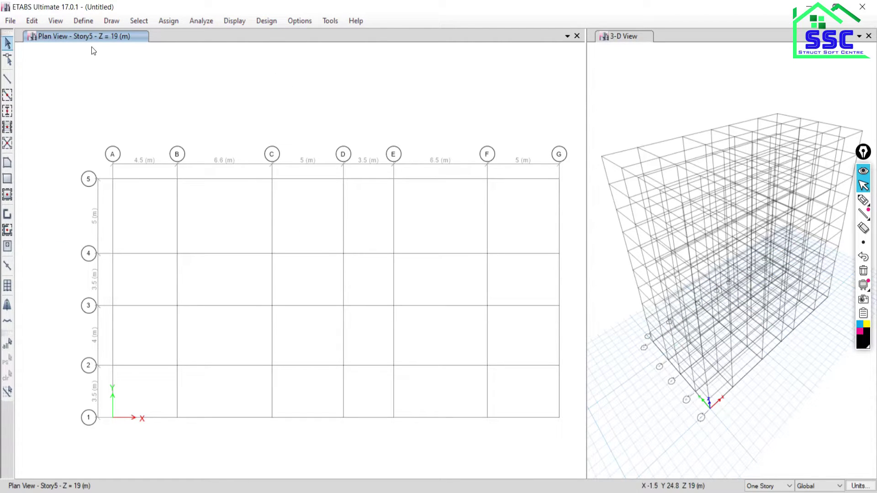
mouse_move(372, 323)
middle_down()
mouse_move(393, 324)
mouse_move(344, 276)
middle_up()
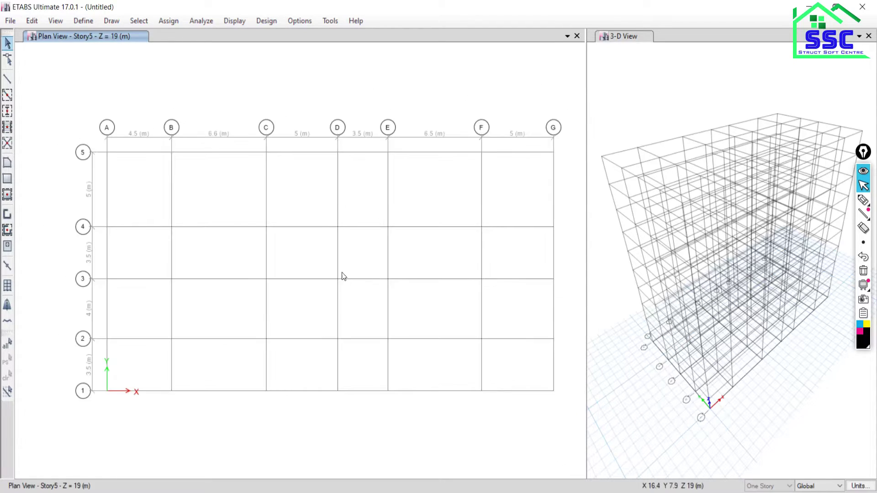
key(alt+Tab)
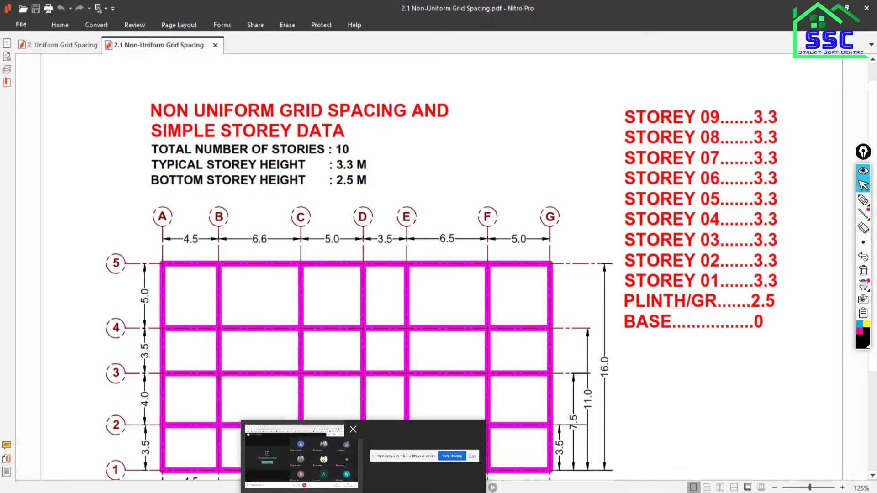
- Open the 3. Cylindrical Grids PDF from the grid reference folder
click(569, 452)
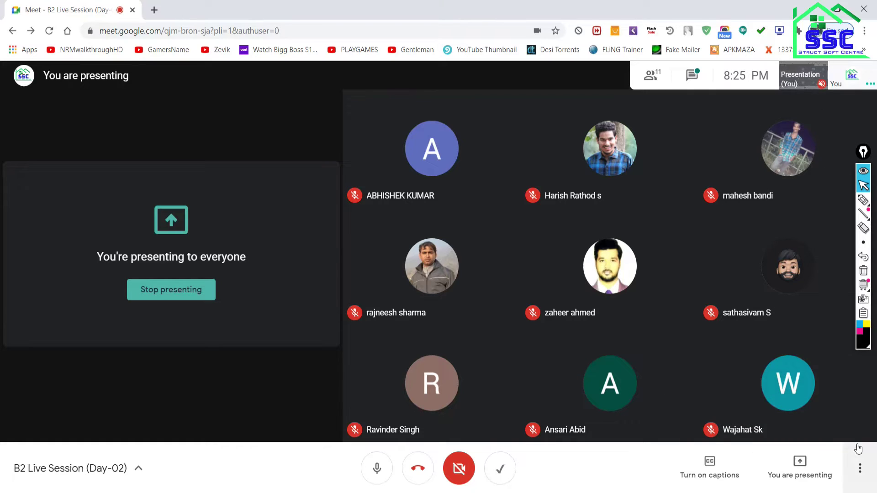
click(632, 457)
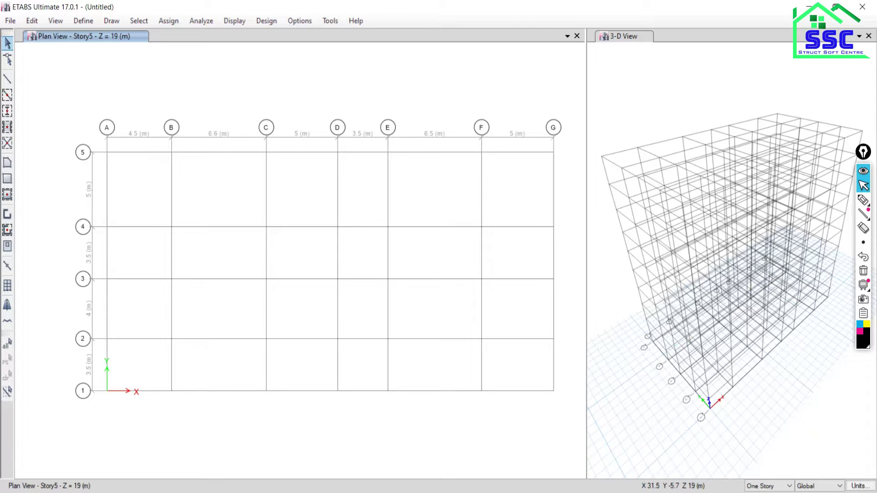
click(553, 445)
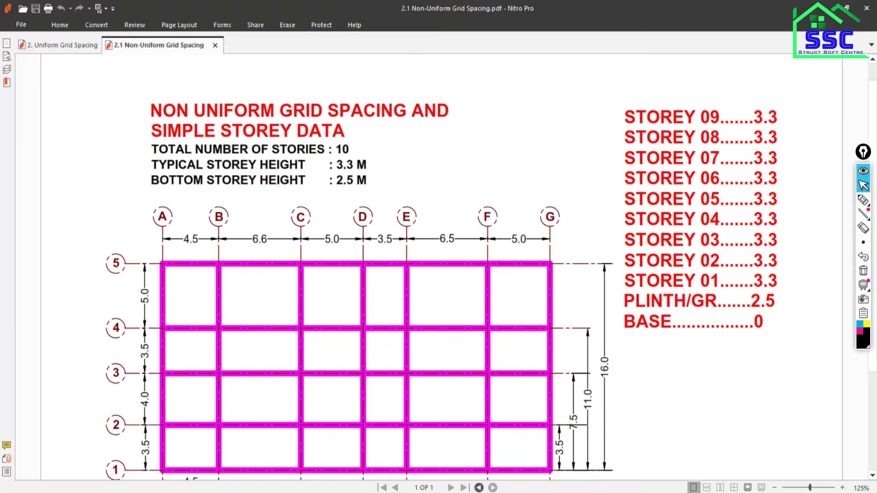
key(alt+Tab)
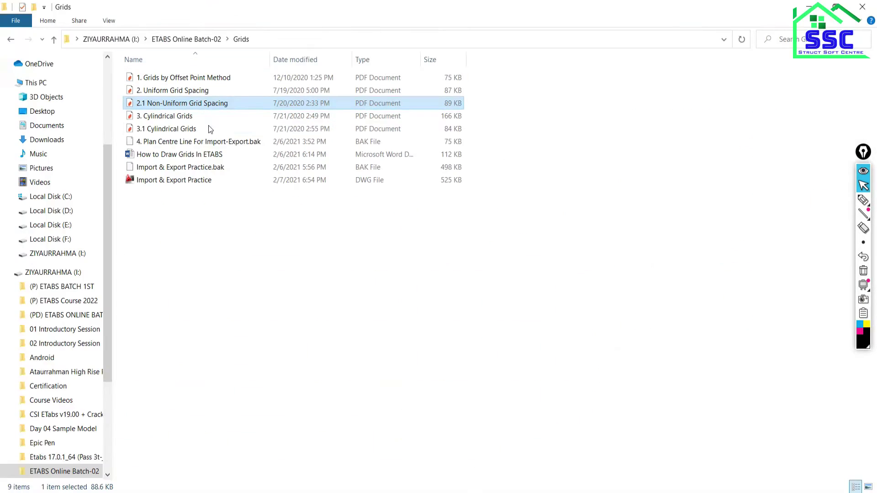
double_click(173, 120)
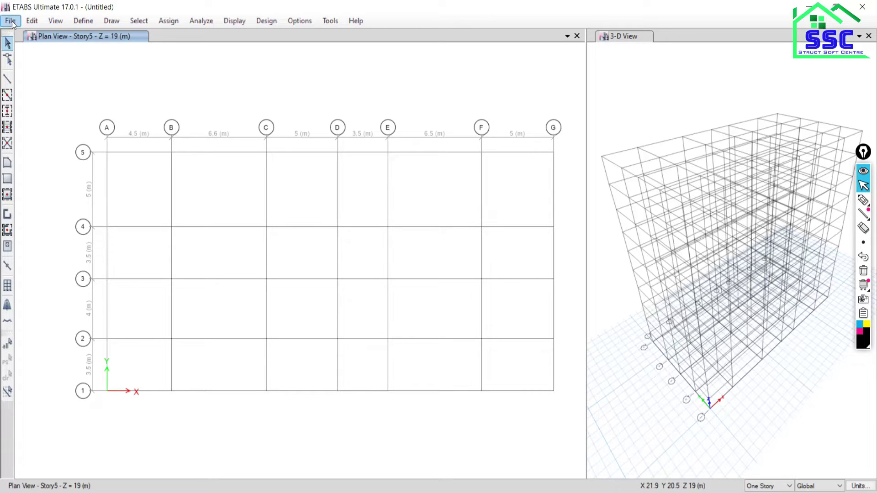
- Start a new model without saving, using built-in Metric SI settings
click(11, 21)
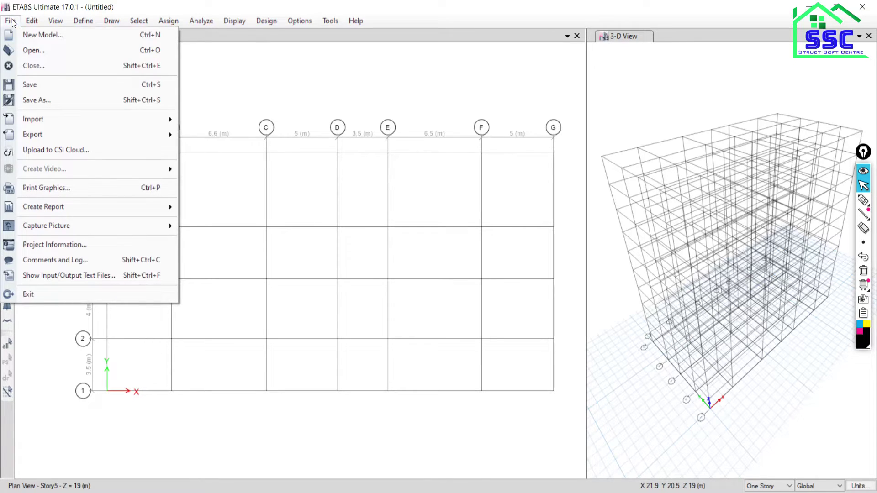
click(30, 37)
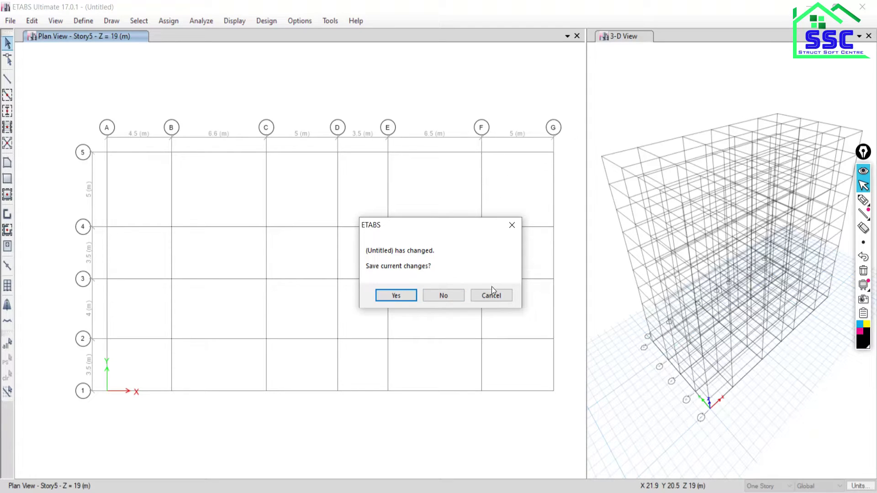
click(444, 296)
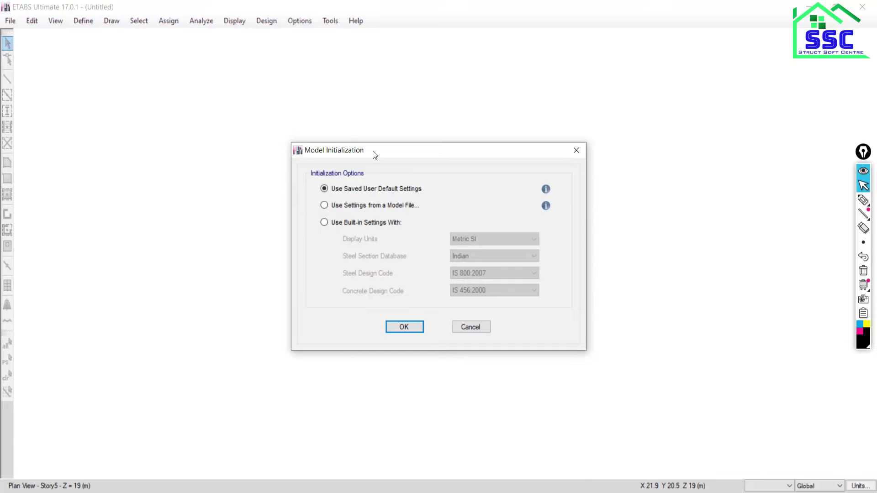
click(339, 222)
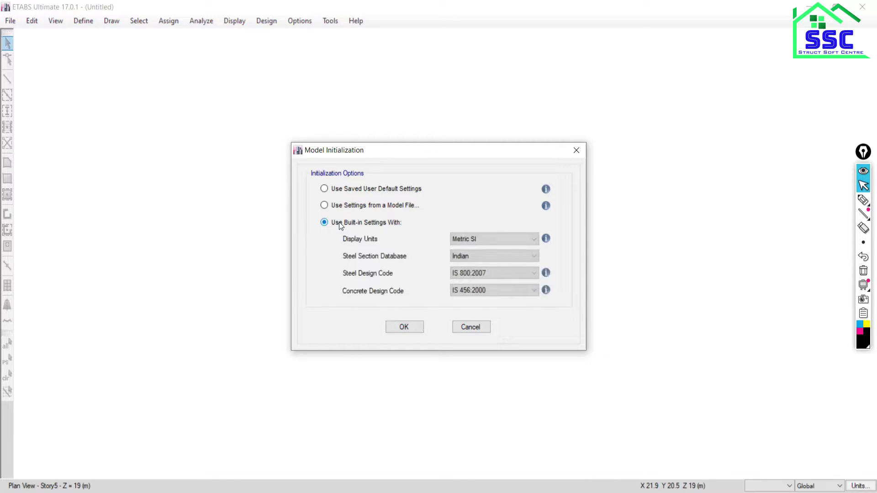
click(419, 328)
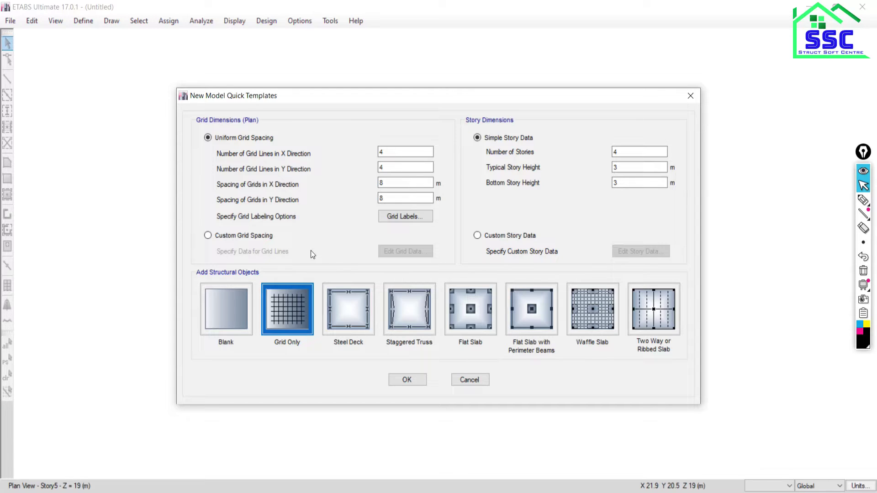
click(864, 199)
- Annotate the Quick Templates dialog: x/y axes, story dimension fields, uniform grid spacing
mouse_move(374, 63)
mouse_down()
mouse_move(351, 78)
mouse_move(370, 74)
mouse_move(361, 117)
mouse_up()
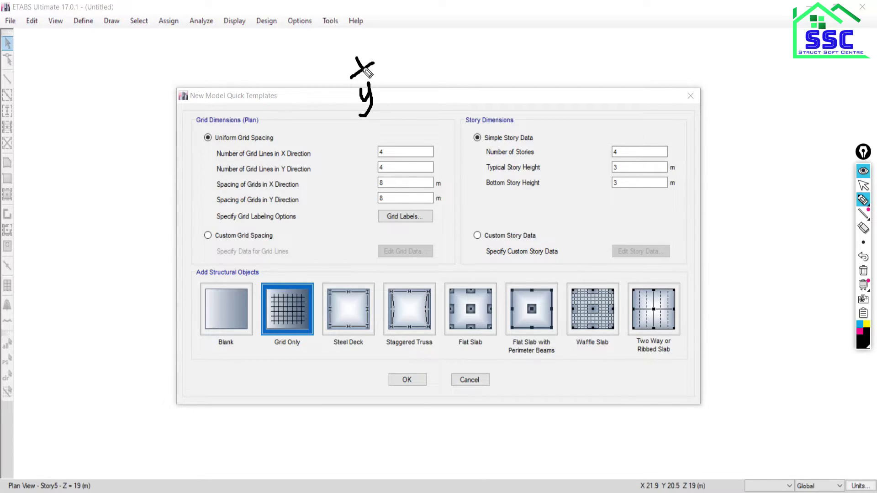
drag(380, 52, 385, 66)
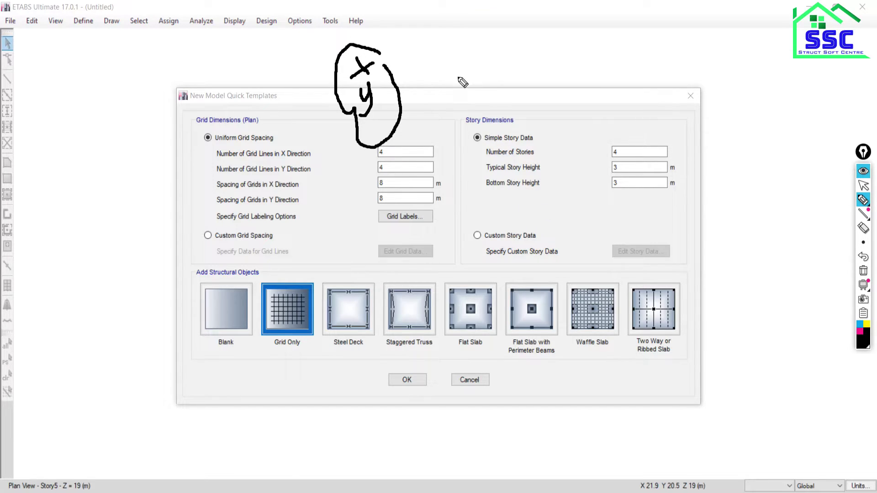
drag(466, 201, 676, 206)
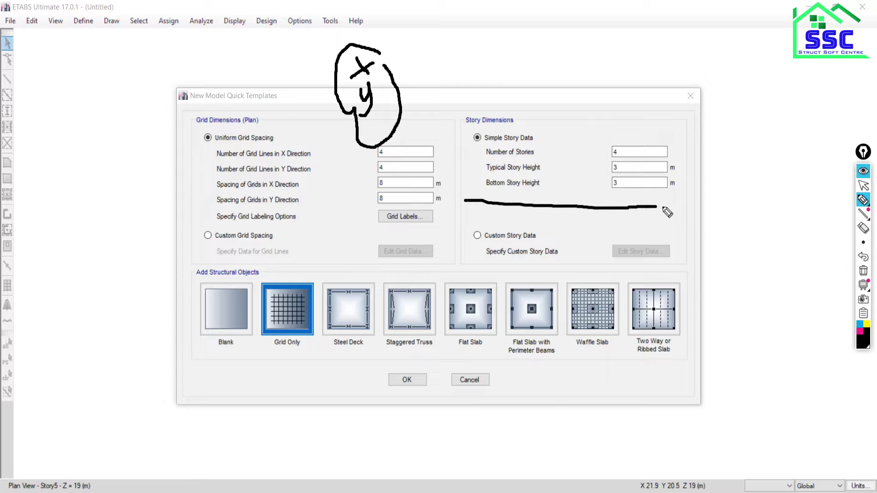
mouse_move(465, 202)
mouse_down()
mouse_move(470, 181)
mouse_move(679, 205)
mouse_up()
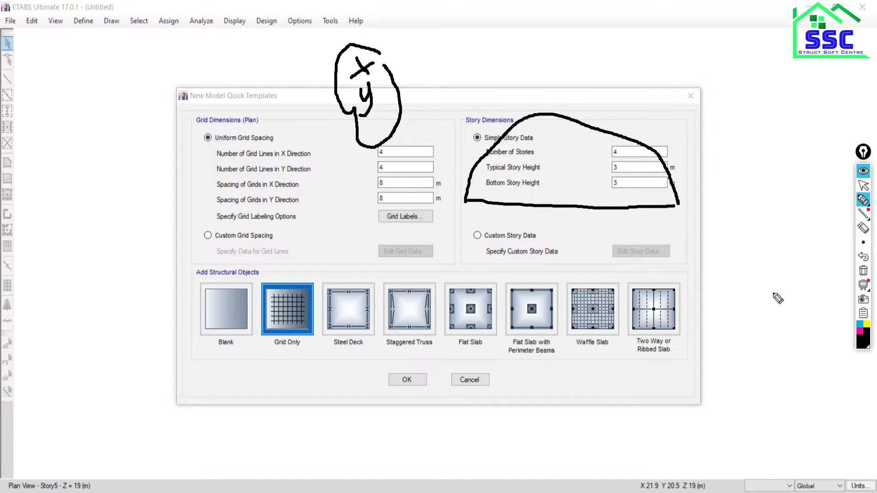
click(864, 271)
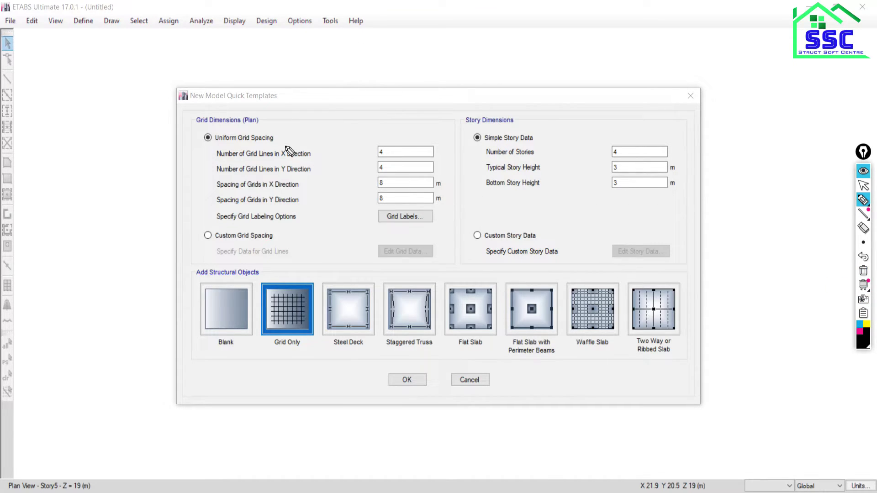
mouse_move(296, 128)
mouse_down()
mouse_move(311, 135)
mouse_move(339, 109)
mouse_up()
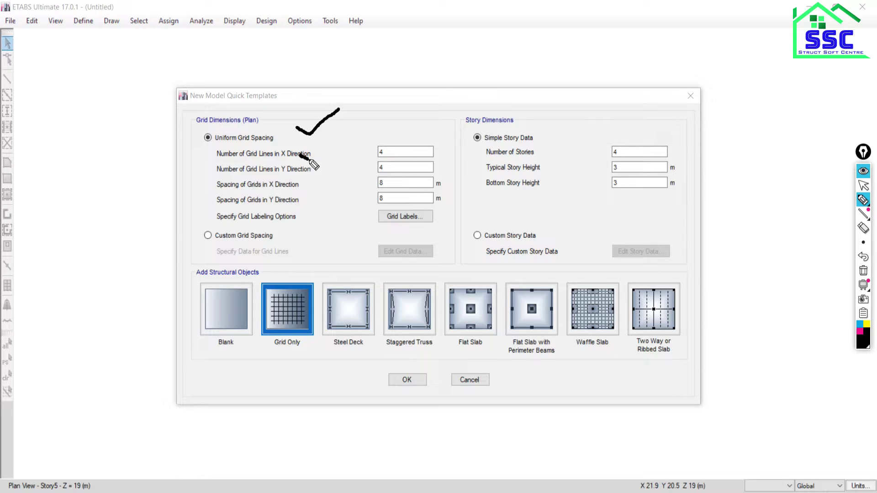
drag(299, 155, 341, 132)
click(863, 271)
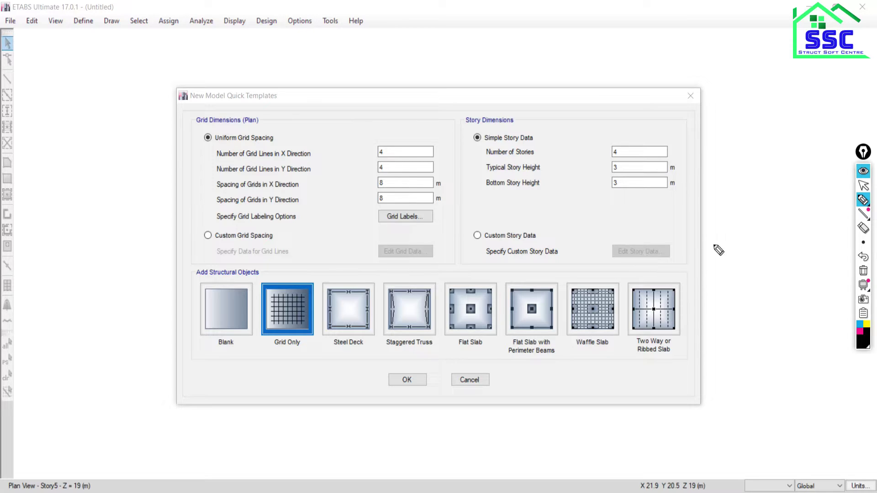
- Create the new model from the Blank template
click(863, 187)
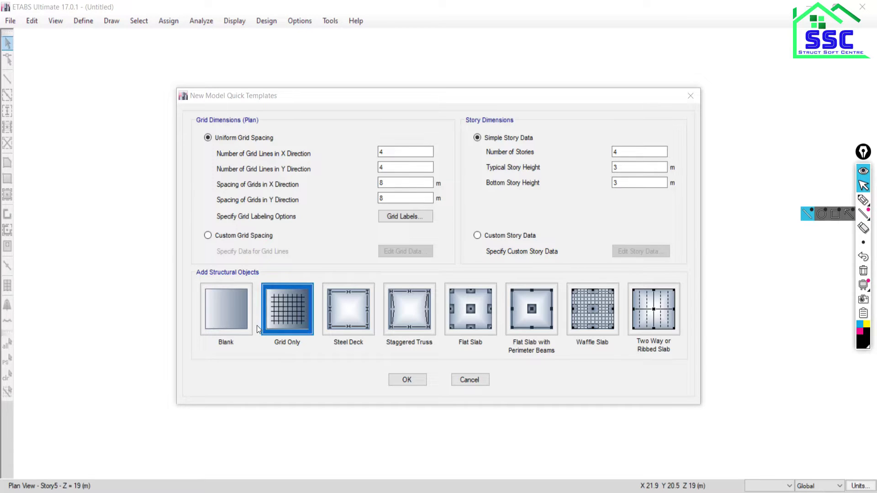
click(216, 312)
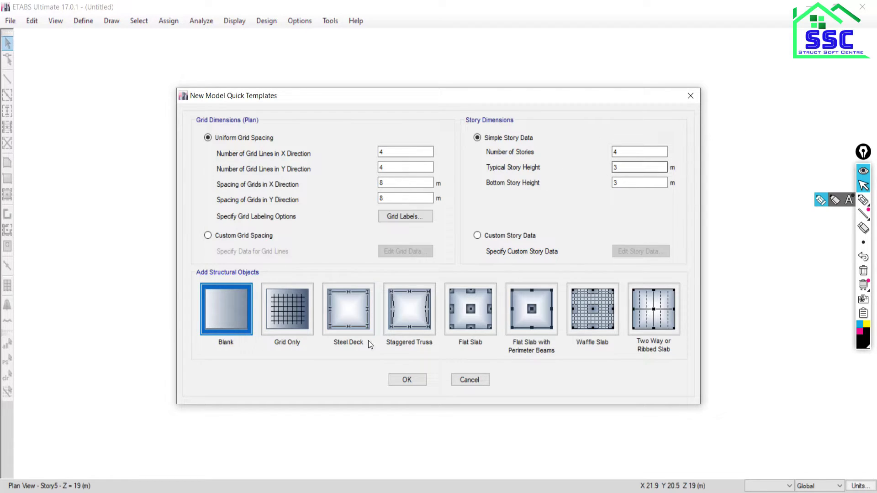
click(407, 380)
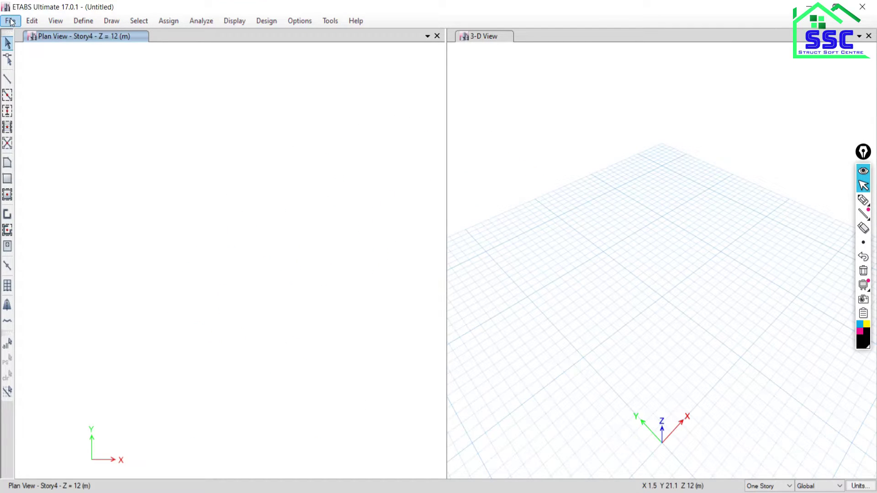
- Open Edit Stories and Grid Systems for the new blank model
click(36, 22)
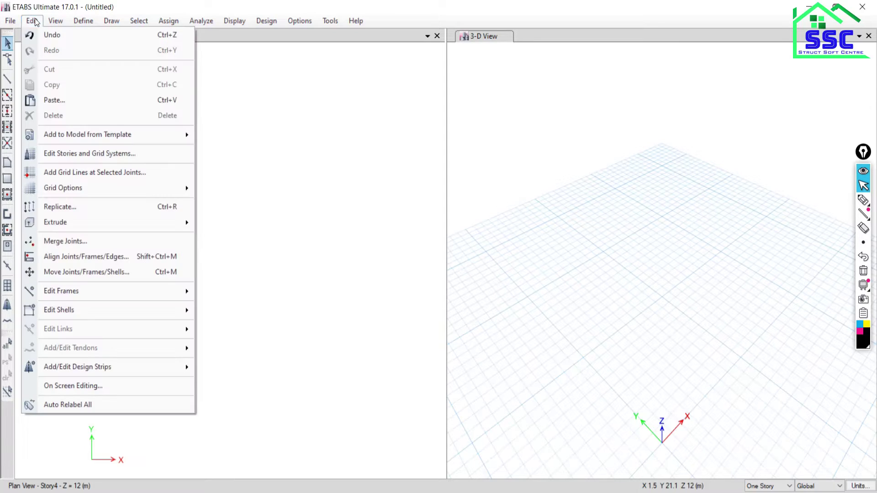
click(64, 154)
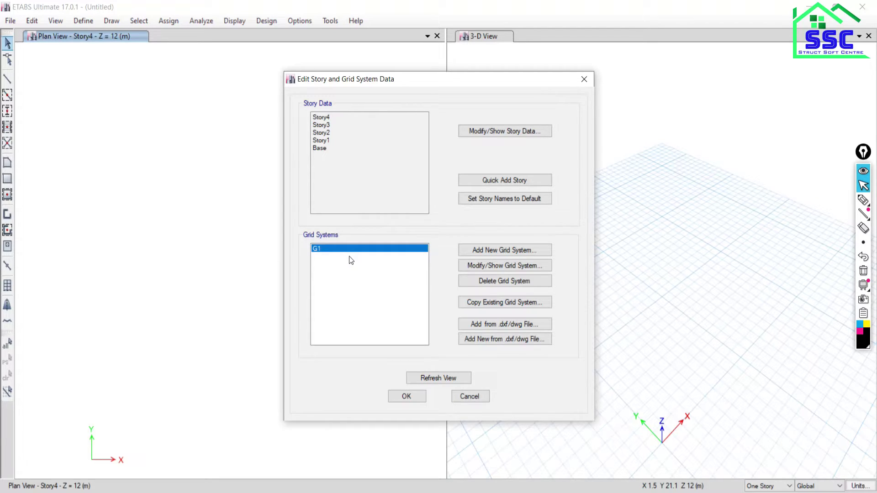
- Begin a cylindrical grid system, then cancel it and close the grid data dialog
click(482, 251)
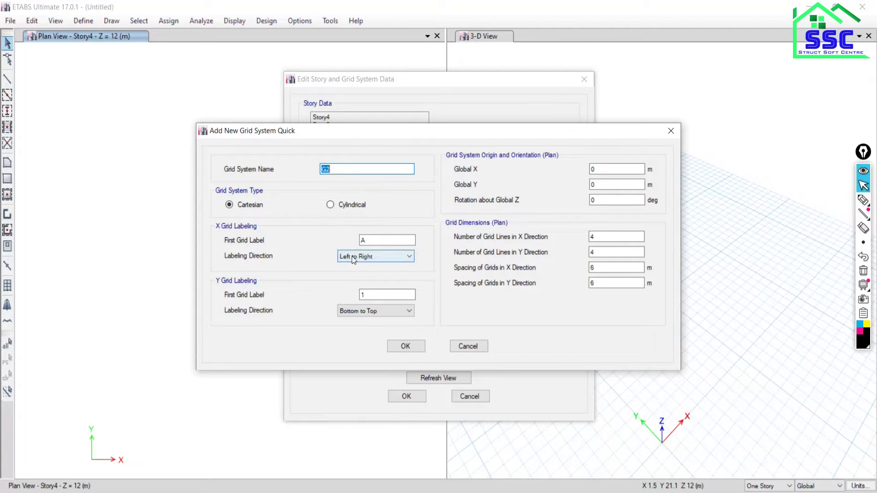
click(330, 205)
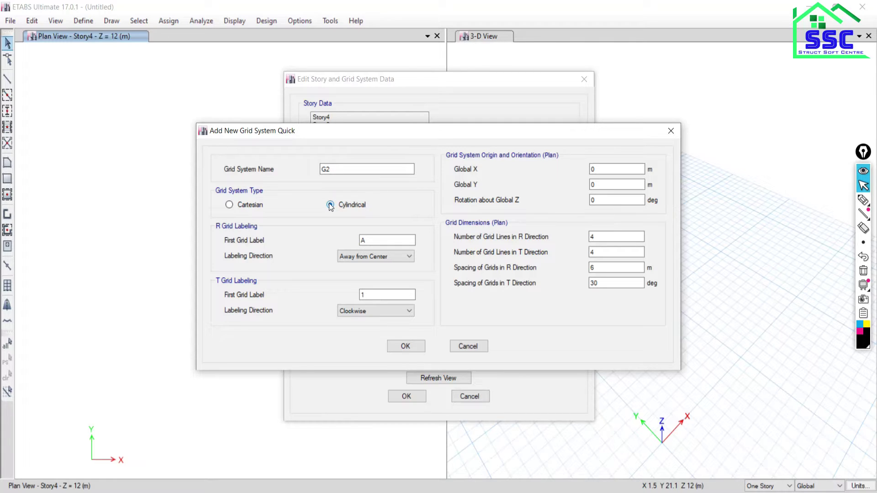
click(459, 348)
click(468, 397)
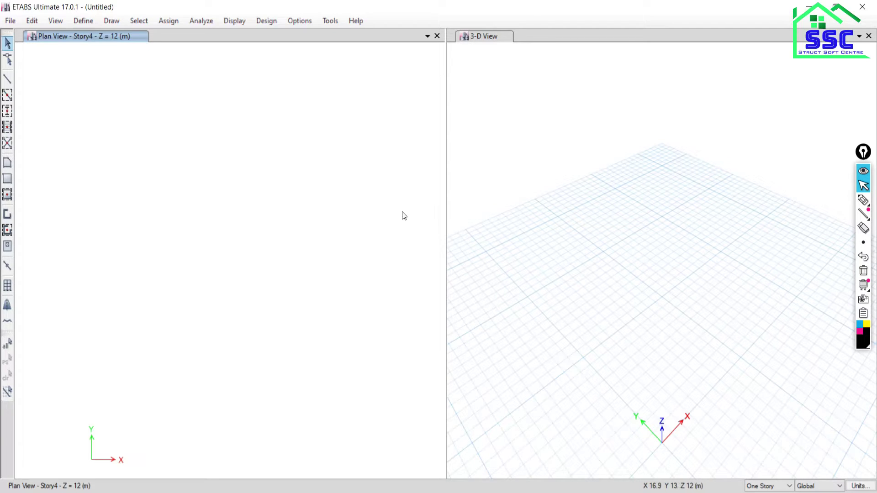
- Reopen the story and grid data and add a new cylindrical grid system G2
click(32, 21)
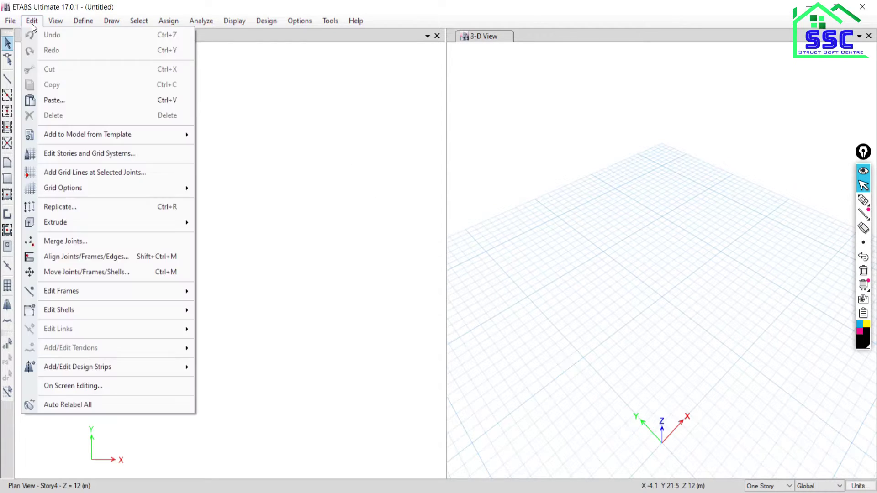
click(58, 155)
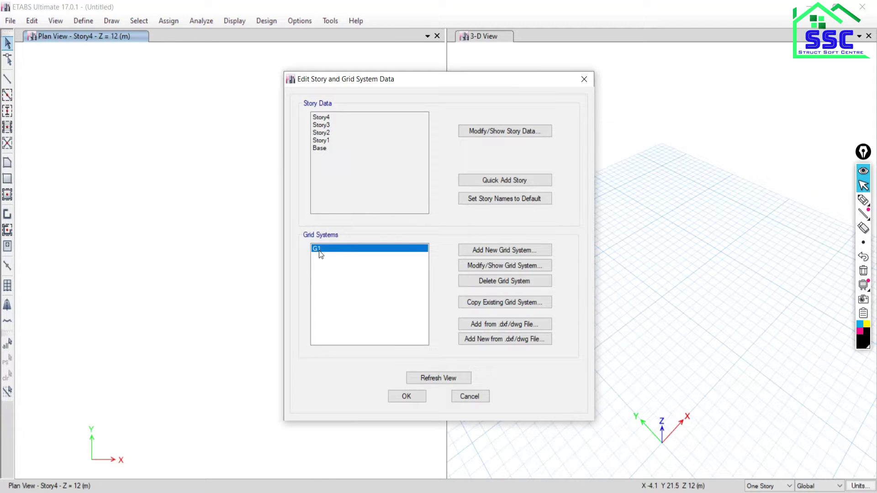
click(495, 251)
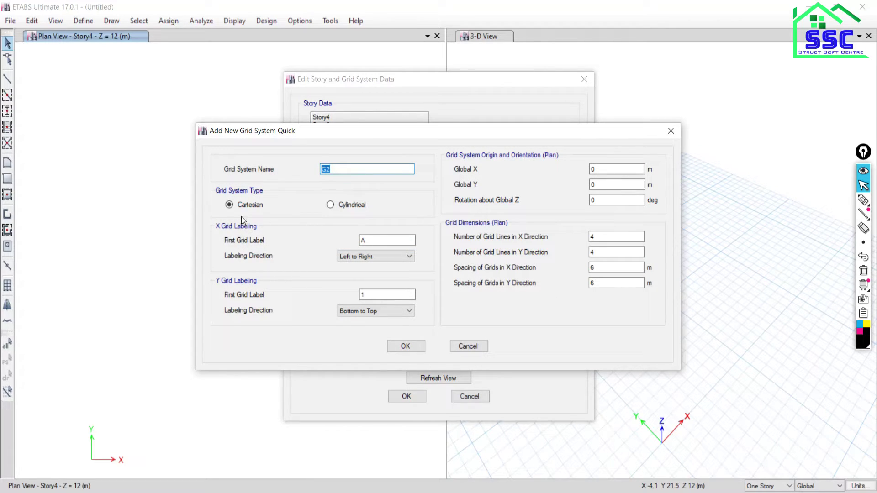
click(330, 205)
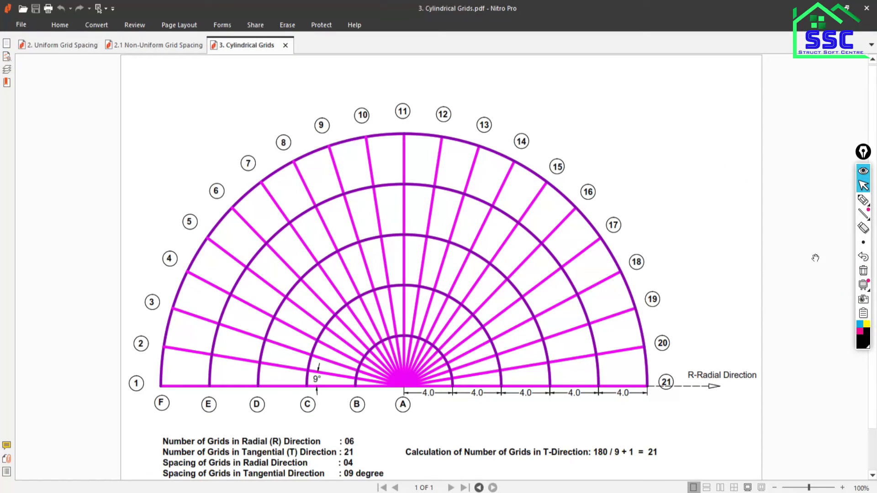
- Ink over the circular grid arcs around grids A–D on the Cylindrical Grids diagram
click(862, 200)
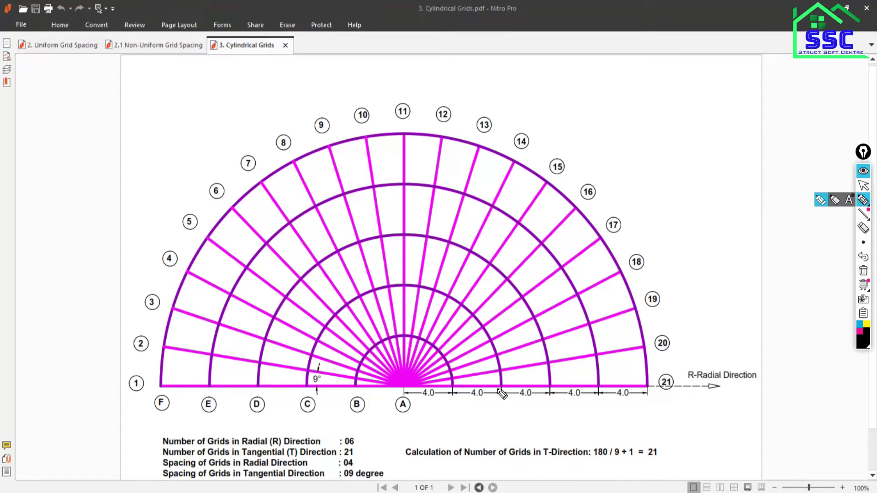
drag(309, 385, 480, 389)
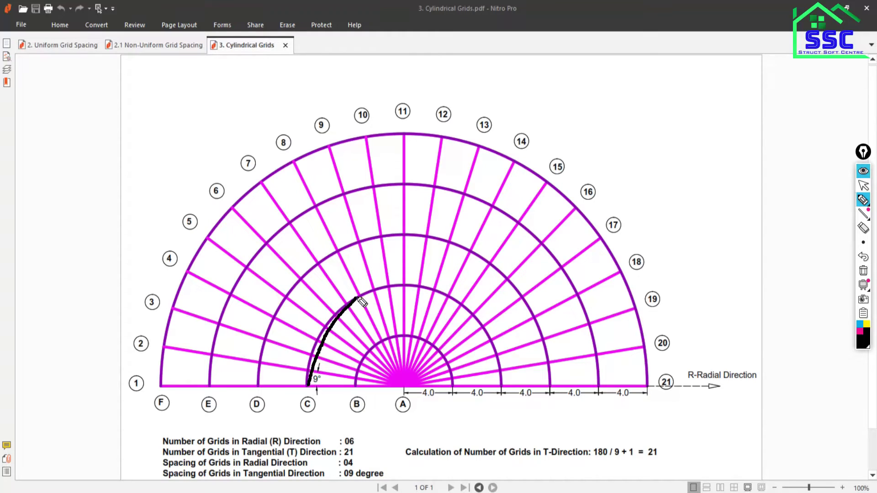
drag(353, 383, 447, 385)
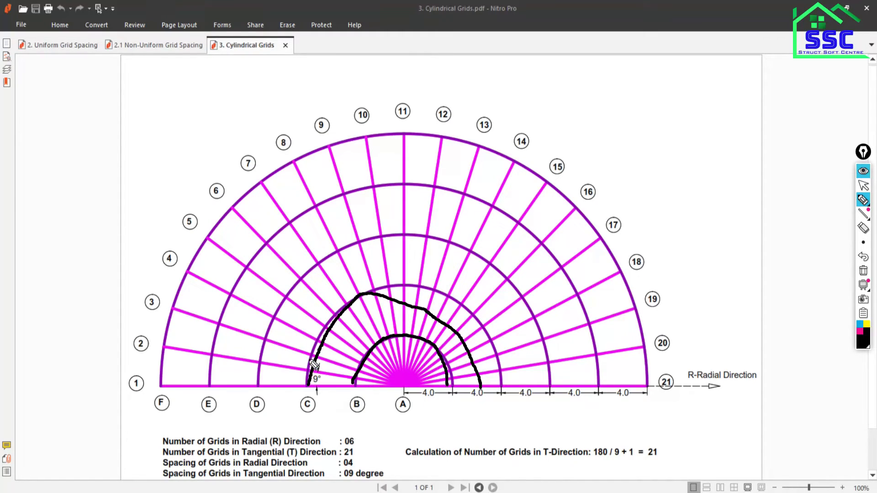
mouse_move(253, 377)
mouse_down()
mouse_move(378, 247)
mouse_move(530, 357)
mouse_up()
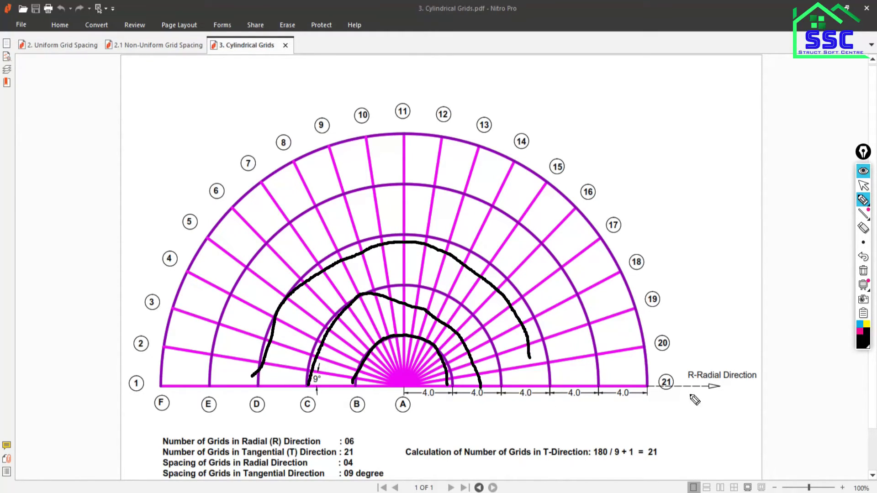
drag(688, 380, 730, 380)
- Trace the radial lines from A and more arcs, then write A below bubble A
drag(413, 383, 648, 390)
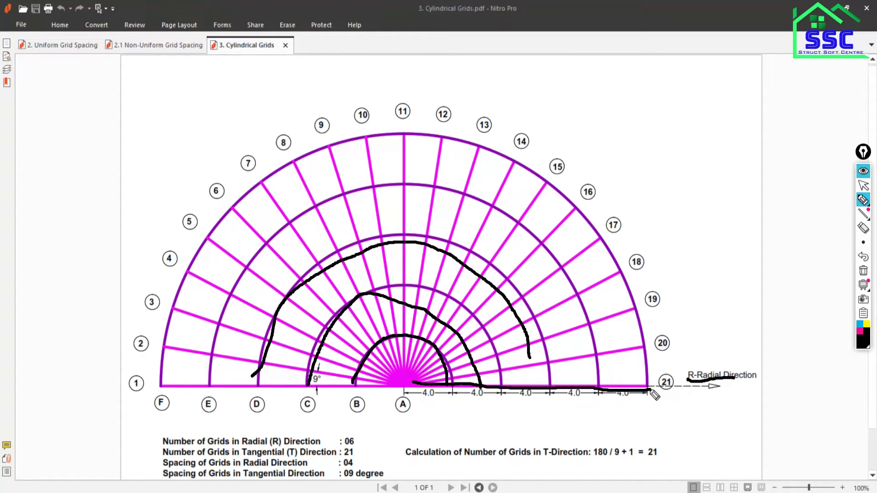
drag(416, 386, 658, 356)
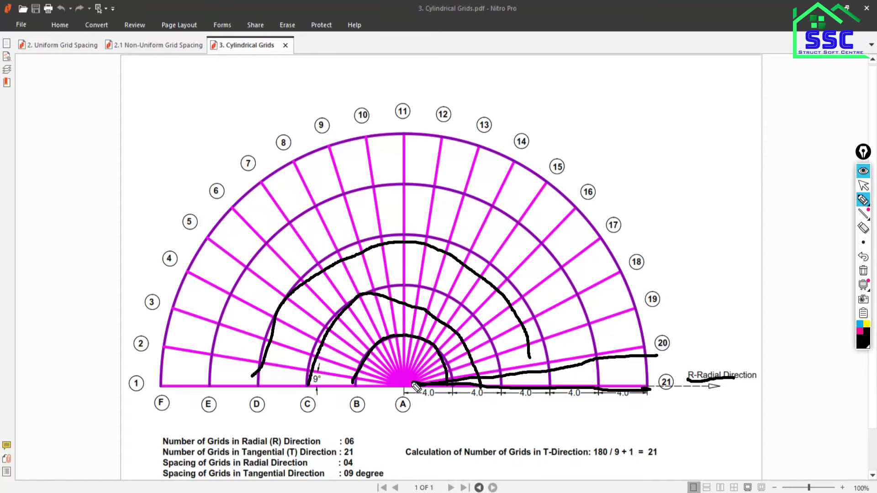
drag(412, 381, 665, 323)
drag(403, 389, 630, 267)
drag(261, 374, 556, 393)
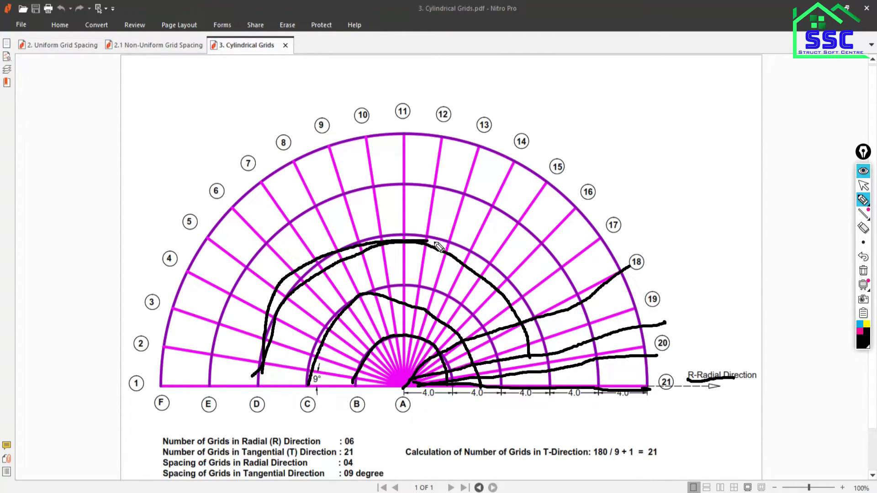
mouse_move(206, 380)
mouse_down()
mouse_move(329, 210)
mouse_move(392, 191)
mouse_up()
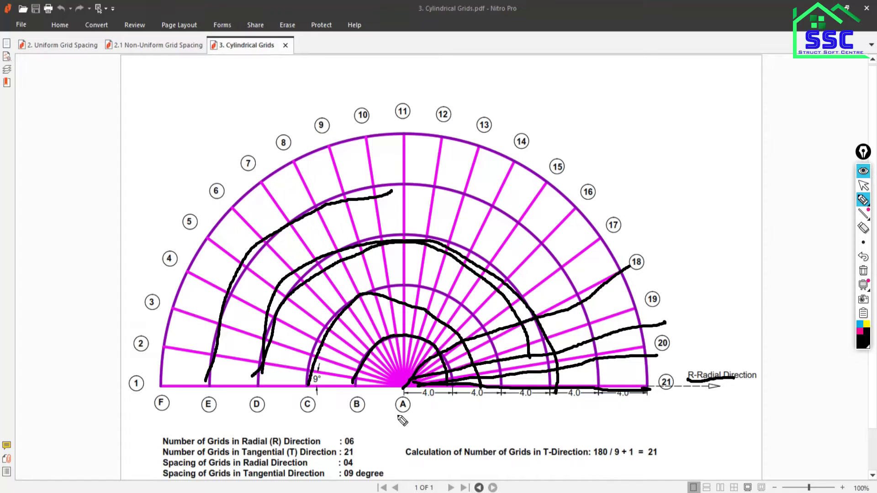
drag(402, 421, 413, 414)
mouse_move(394, 414)
mouse_down()
mouse_move(384, 431)
mouse_move(400, 429)
mouse_move(340, 433)
mouse_up()
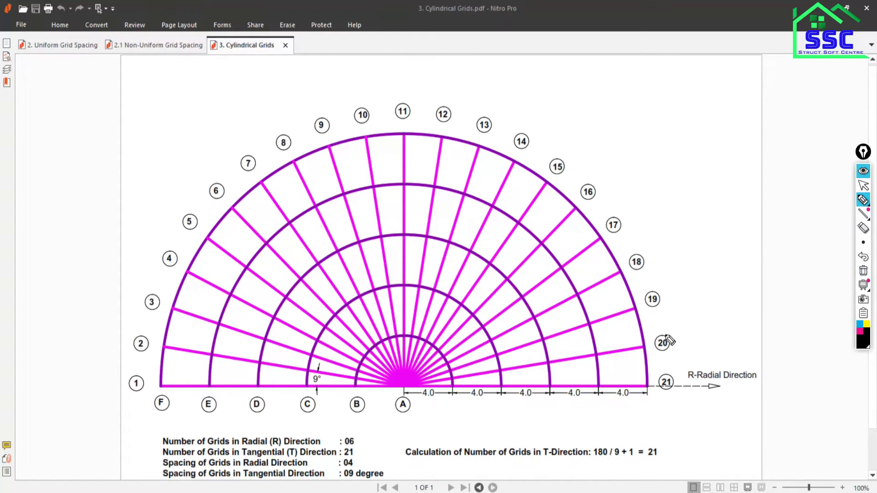
- Clear the ink and tick the radial grid labels A through E
click(863, 272)
drag(390, 407, 418, 405)
drag(341, 413, 367, 400)
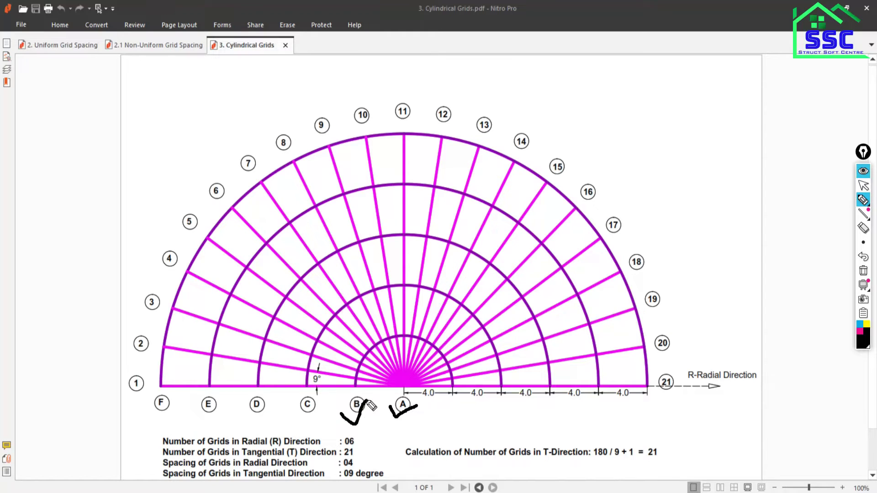
drag(301, 411, 319, 404)
drag(243, 416, 265, 408)
drag(197, 414, 209, 413)
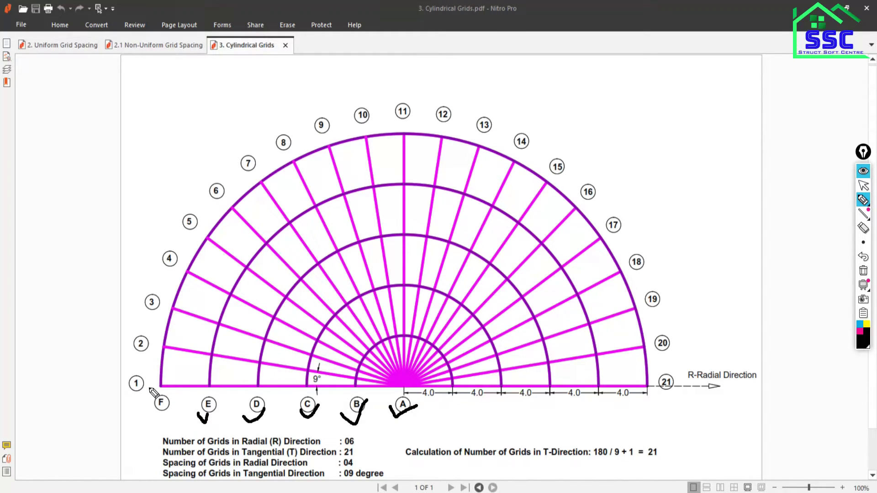
- Trace the outer arc from grid F around to grid 21, then clear it
drag(149, 386, 217, 237)
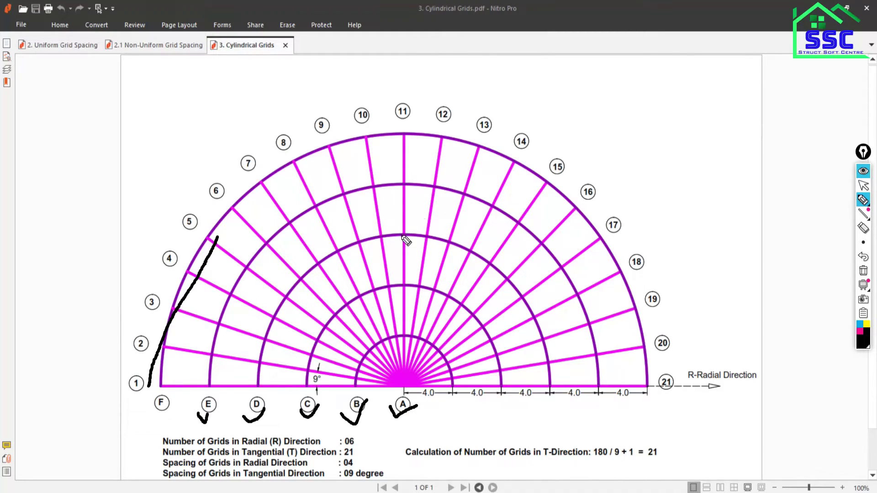
mouse_move(158, 388)
mouse_down()
mouse_move(192, 274)
mouse_move(344, 138)
mouse_move(563, 174)
mouse_move(646, 328)
mouse_move(648, 386)
mouse_up()
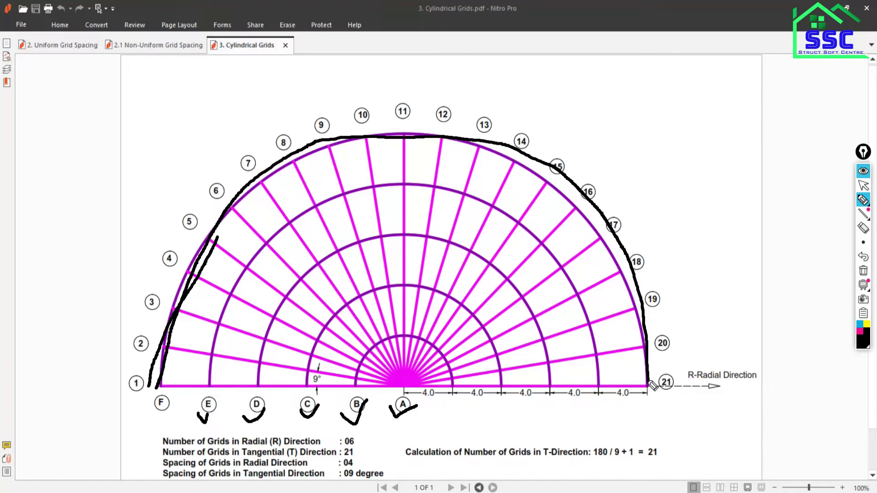
mouse_move(158, 386)
mouse_down()
mouse_move(165, 346)
mouse_move(327, 147)
mouse_move(451, 155)
mouse_up()
click(864, 276)
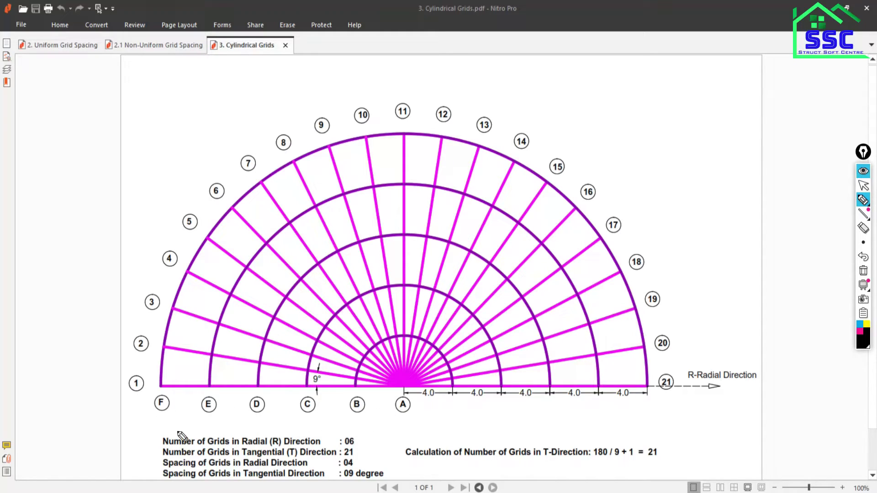
- Relabel the bubbles A–F from the outside in, then erase the letters and stop annotating
mouse_move(158, 416)
mouse_down()
mouse_move(152, 428)
mouse_move(168, 432)
mouse_move(170, 421)
mouse_move(315, 433)
mouse_up()
mouse_move(324, 423)
mouse_down()
mouse_move(331, 435)
mouse_move(315, 433)
mouse_up()
mouse_move(373, 423)
mouse_down()
mouse_move(374, 439)
mouse_move(378, 430)
mouse_move(400, 446)
mouse_move(409, 432)
mouse_up()
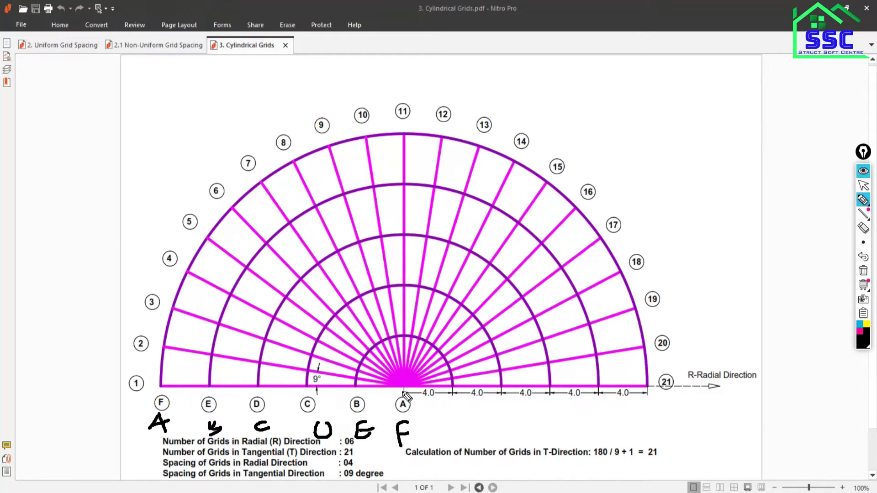
drag(387, 408, 393, 414)
click(864, 272)
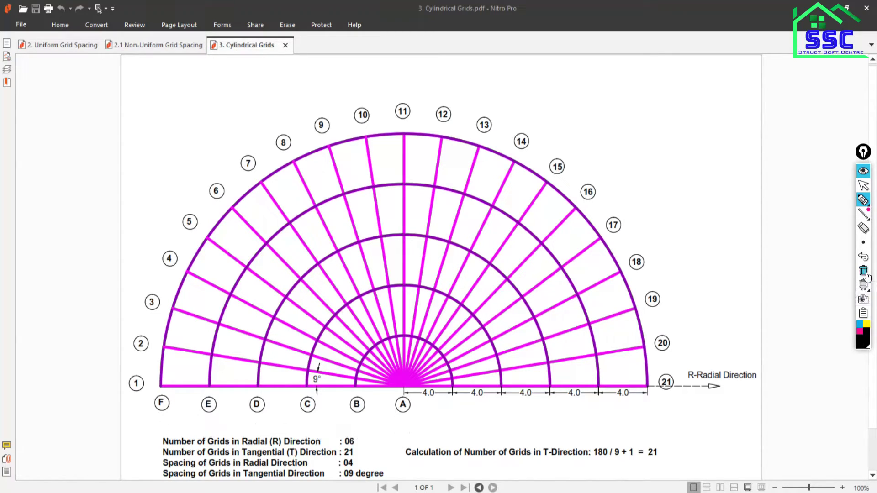
click(863, 185)
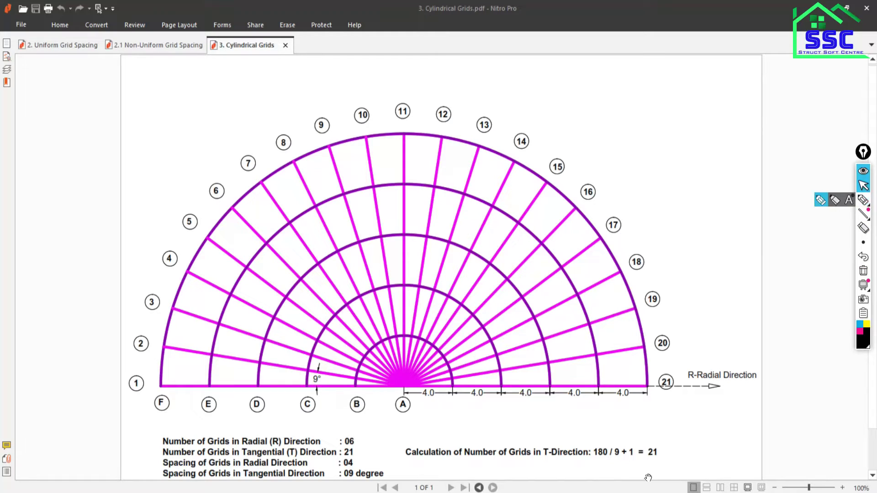
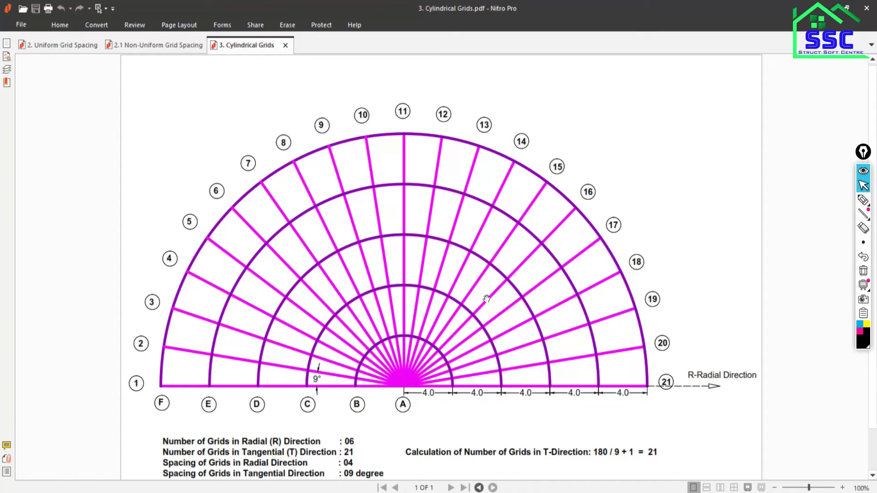
- Sketch a box with a few lines and a curve on screen, then erase the sketch
click(864, 200)
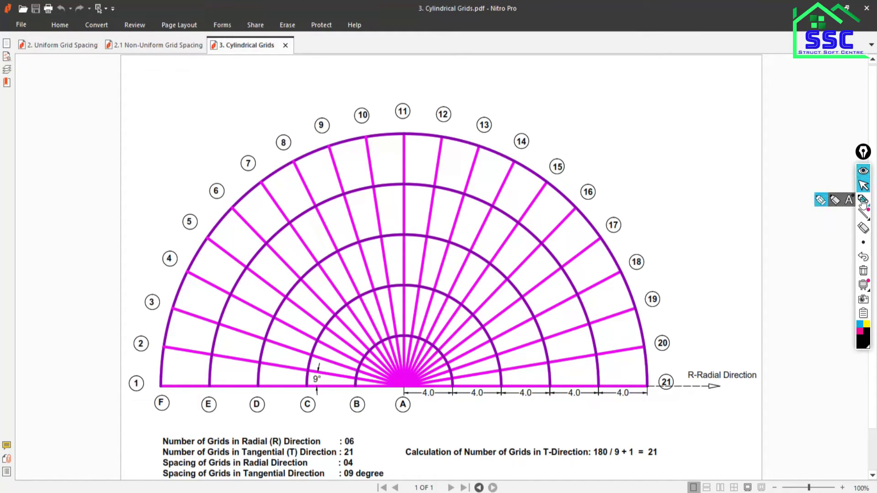
mouse_move(65, 92)
mouse_down()
mouse_move(51, 97)
mouse_move(69, 92)
mouse_up()
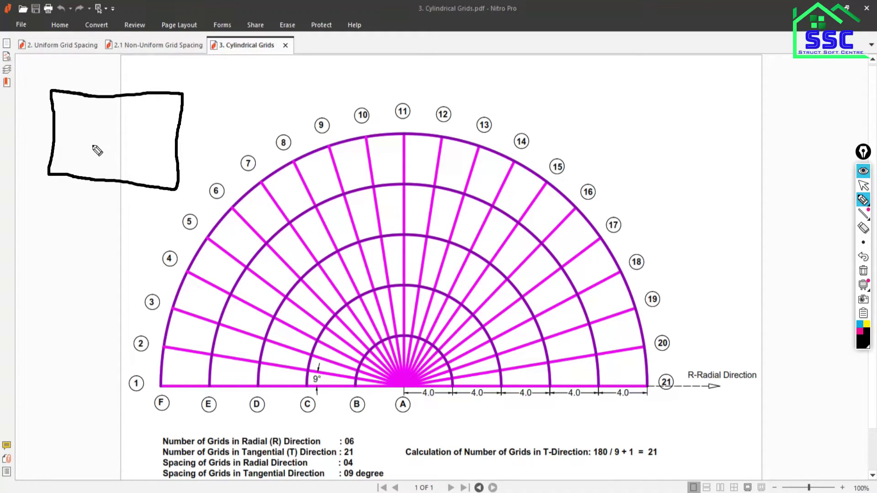
mouse_move(180, 121)
mouse_down()
mouse_move(137, 123)
mouse_move(178, 120)
mouse_up()
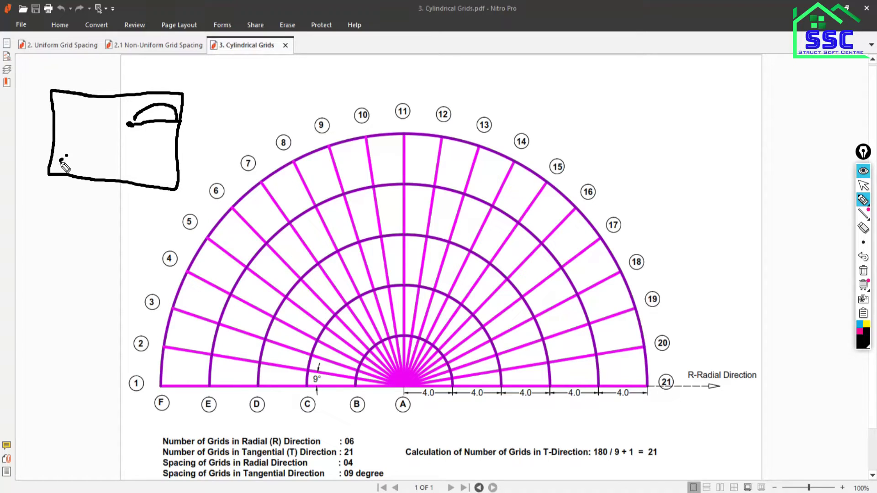
mouse_move(73, 157)
mouse_down()
mouse_move(131, 160)
mouse_move(128, 169)
mouse_move(131, 124)
mouse_move(120, 129)
mouse_move(132, 151)
mouse_up()
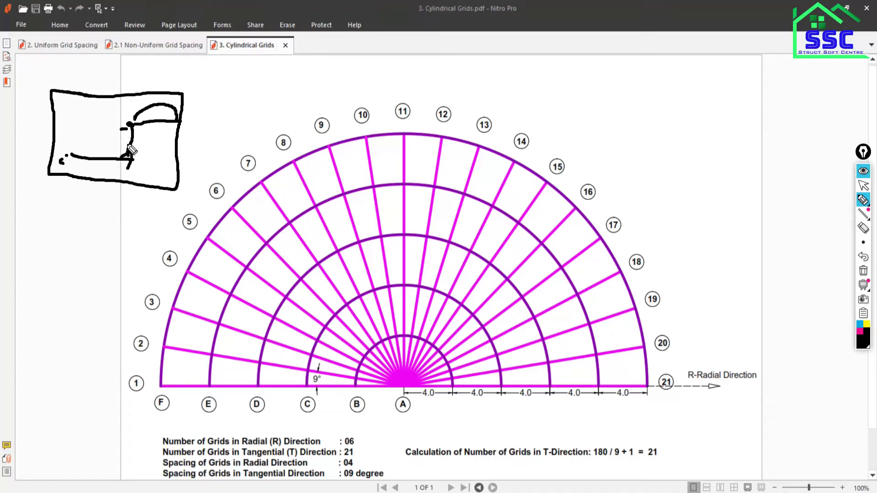
mouse_move(115, 115)
mouse_down()
mouse_move(176, 87)
mouse_move(136, 122)
mouse_up()
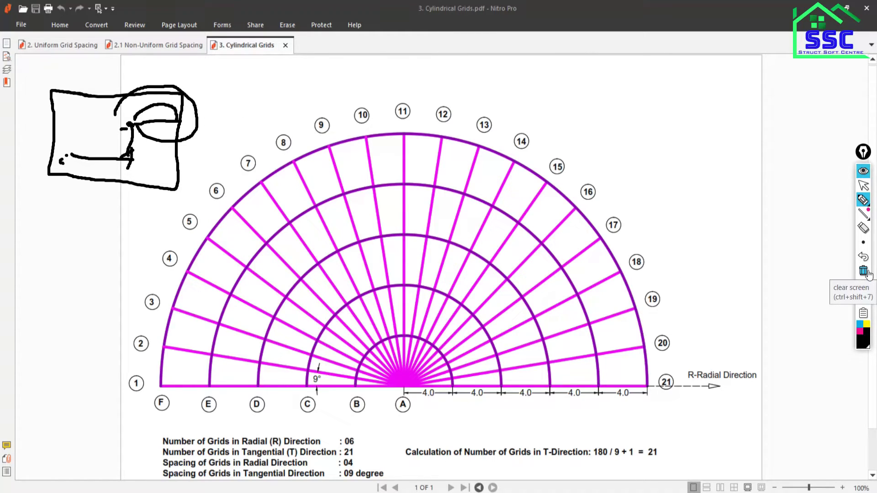
click(868, 272)
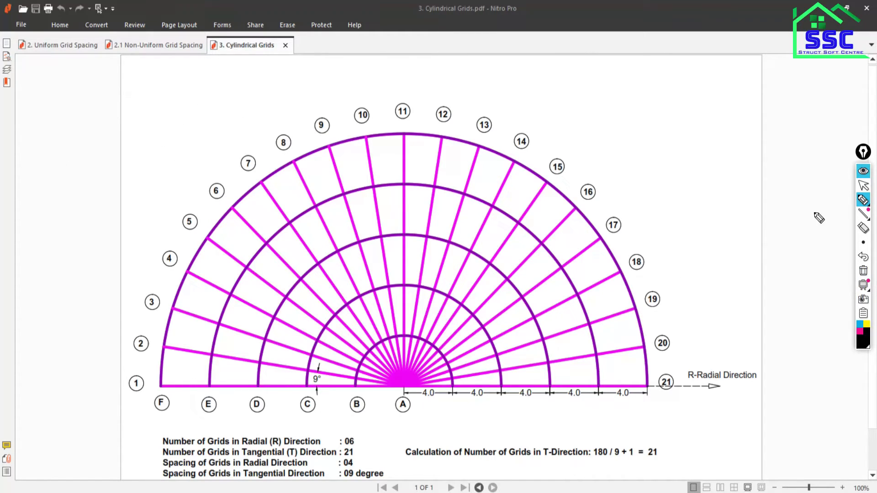
click(861, 189)
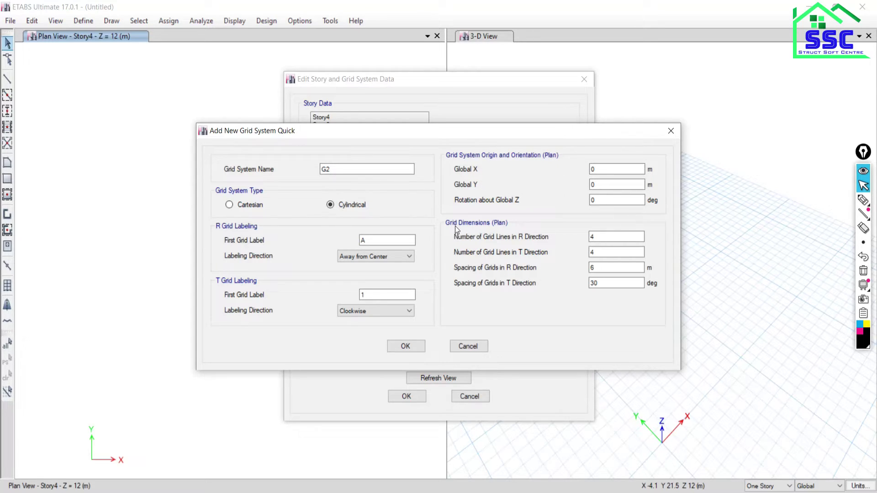
- Underline the Grid Dimensions (Plan) section for G2, then return to the cylindrical grids PDF
click(863, 199)
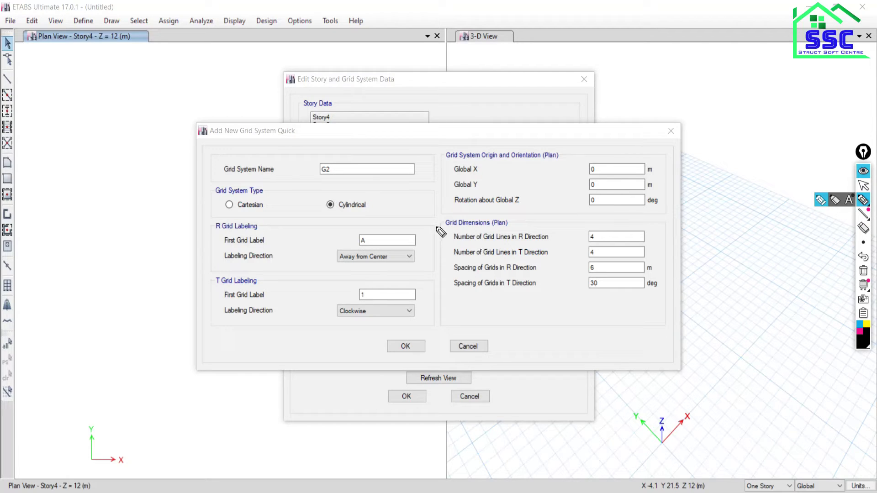
drag(437, 226, 523, 230)
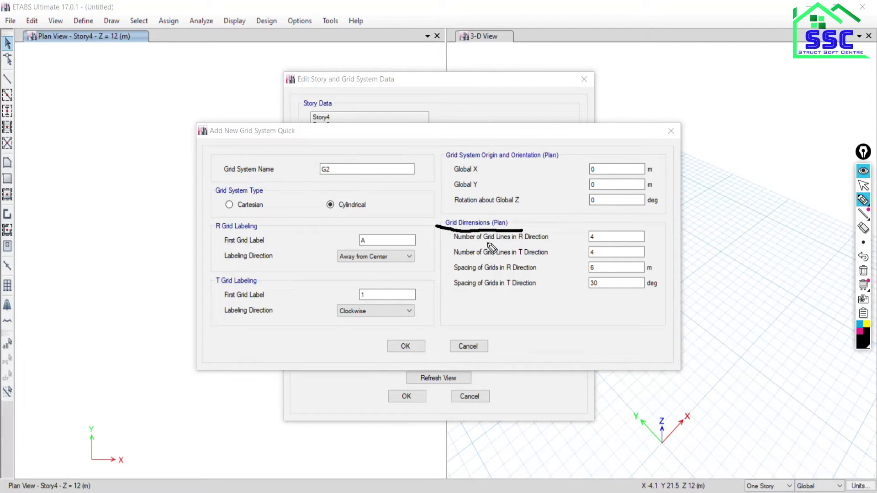
click(863, 185)
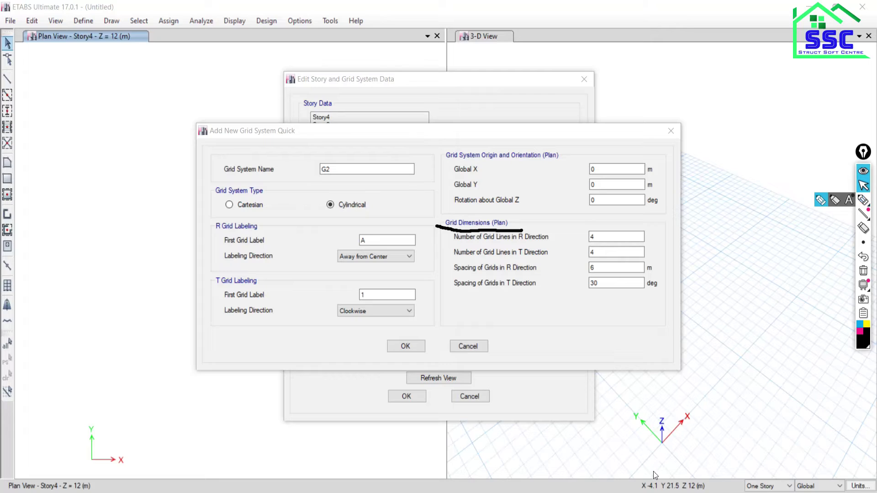
key(alt+Tab)
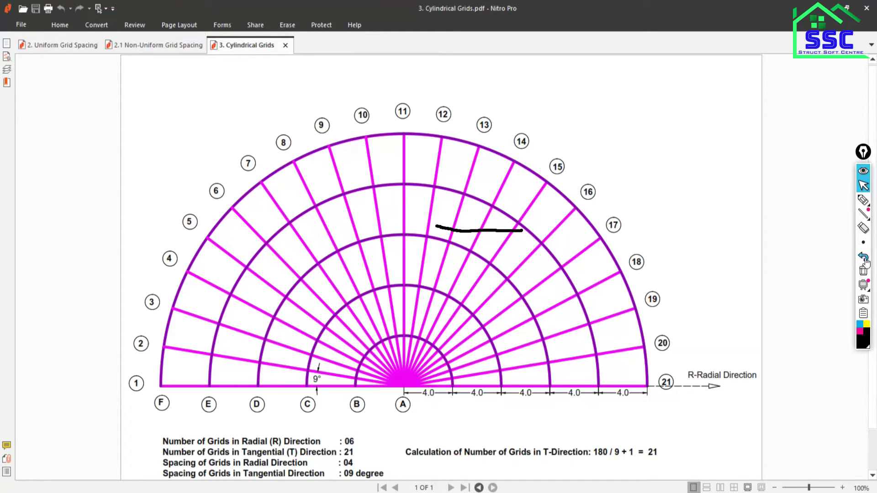
- Mark the six radial grid lines A–F on the PDF with the annotation pen
click(863, 270)
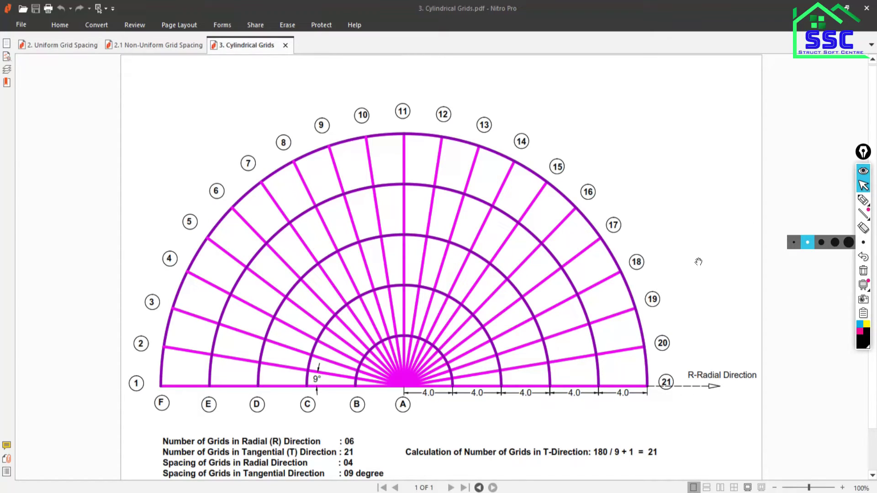
click(863, 200)
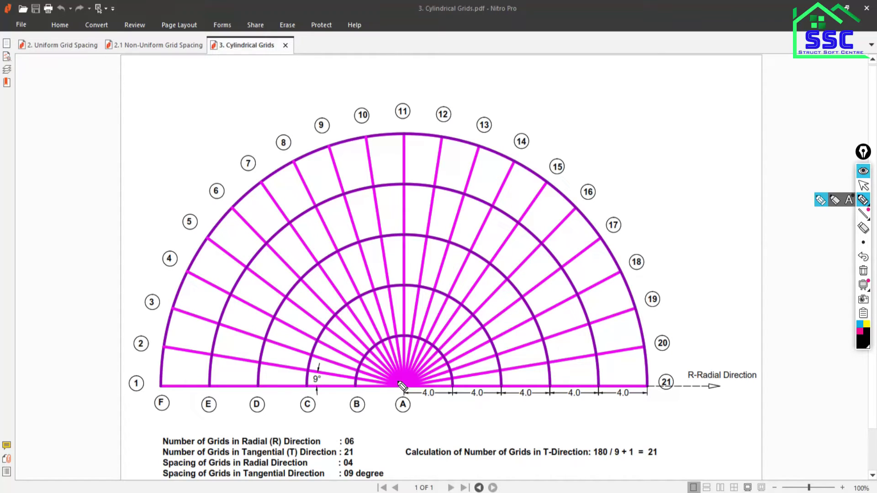
mouse_move(399, 382)
mouse_down()
mouse_move(396, 393)
mouse_move(352, 393)
mouse_up()
drag(305, 379, 304, 398)
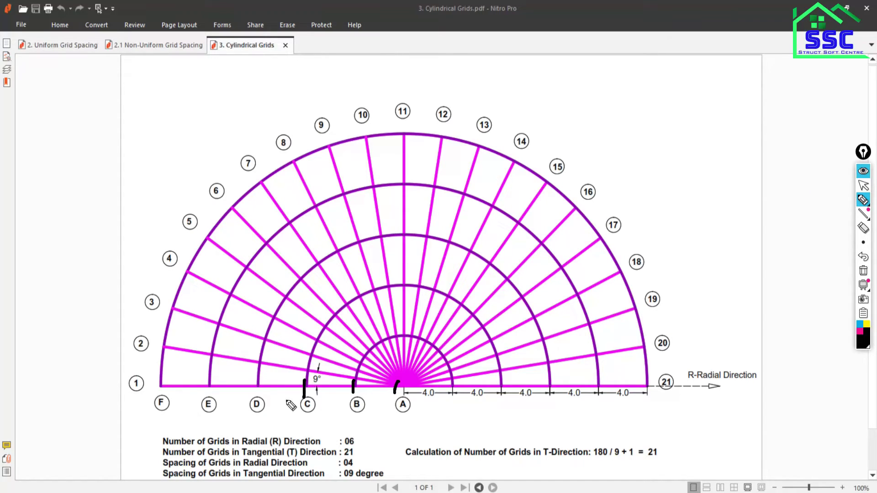
drag(258, 374, 256, 396)
drag(215, 373, 213, 397)
drag(163, 376, 160, 400)
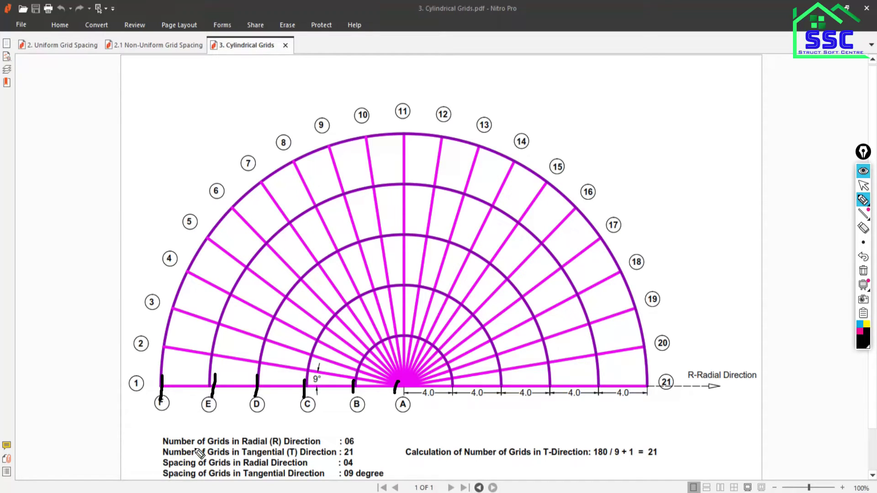
click(867, 204)
- Clear the pen marks and set G2's R-direction grid line count to 6
click(864, 185)
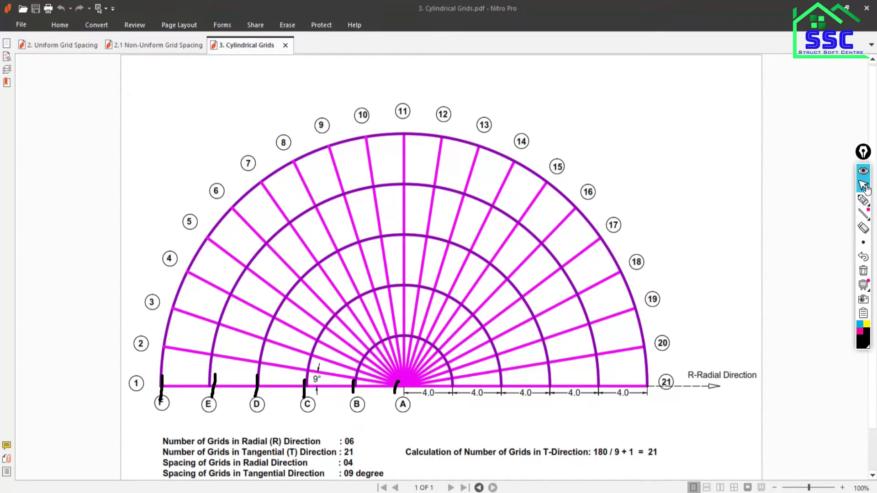
click(863, 270)
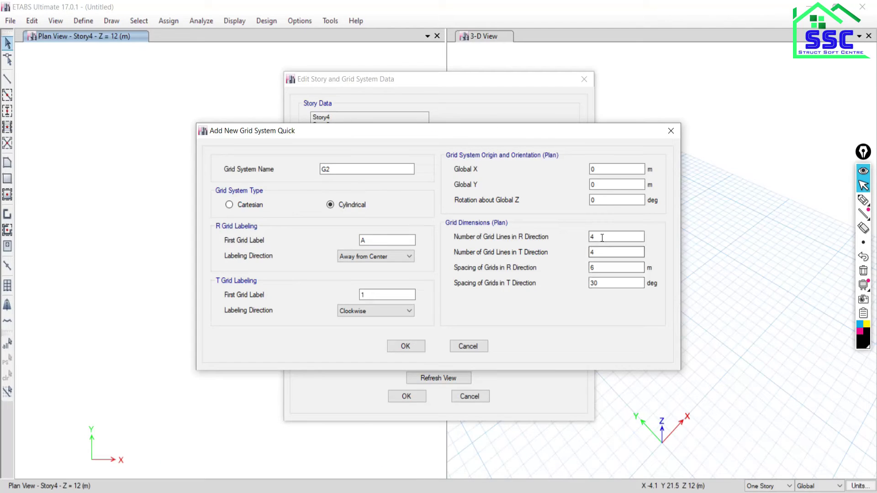
drag(603, 237, 549, 235)
text(6)
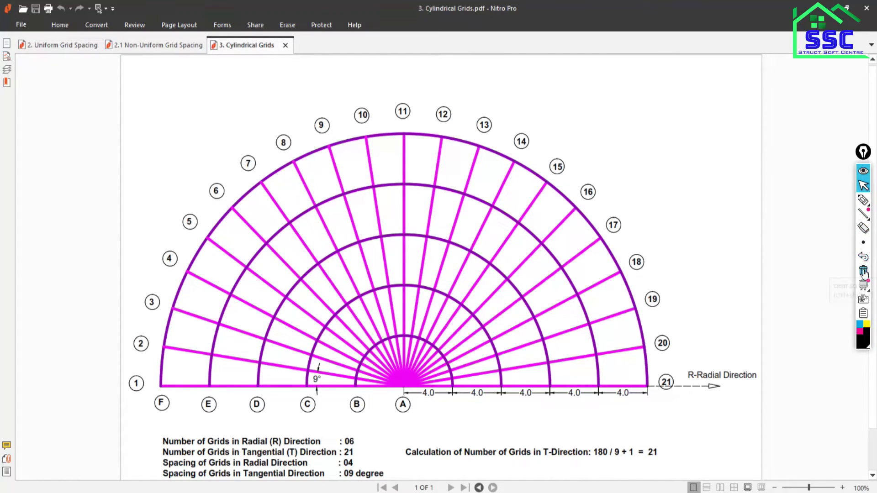
click(863, 199)
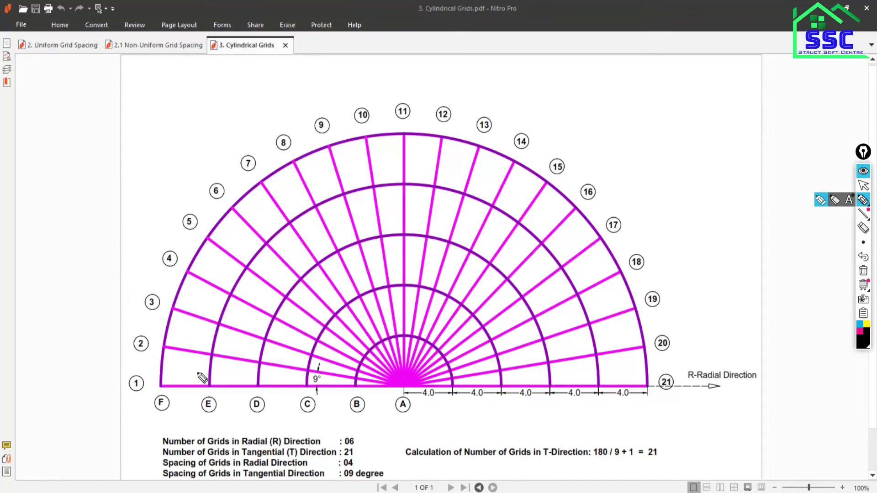
mouse_move(160, 387)
mouse_down()
mouse_move(576, 214)
mouse_move(510, 385)
mouse_move(151, 385)
mouse_up()
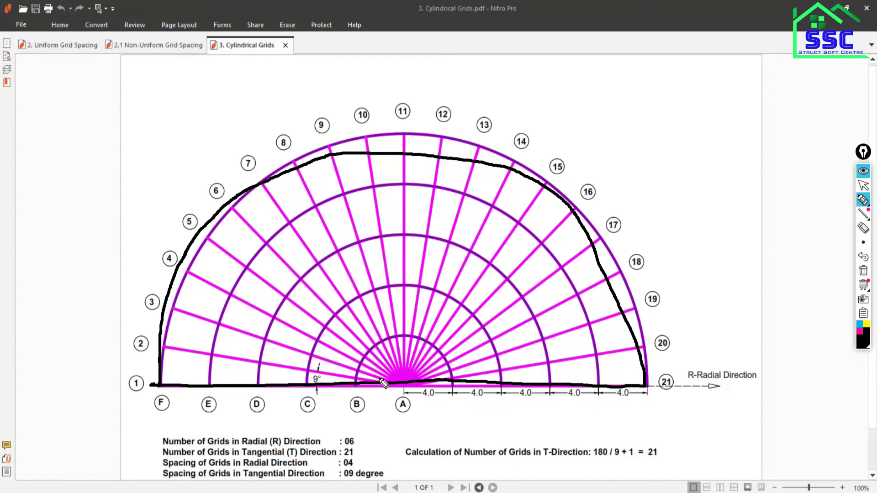
drag(376, 381, 440, 383)
mouse_move(378, 319)
mouse_down()
mouse_move(378, 338)
mouse_move(396, 325)
mouse_move(414, 329)
mouse_up()
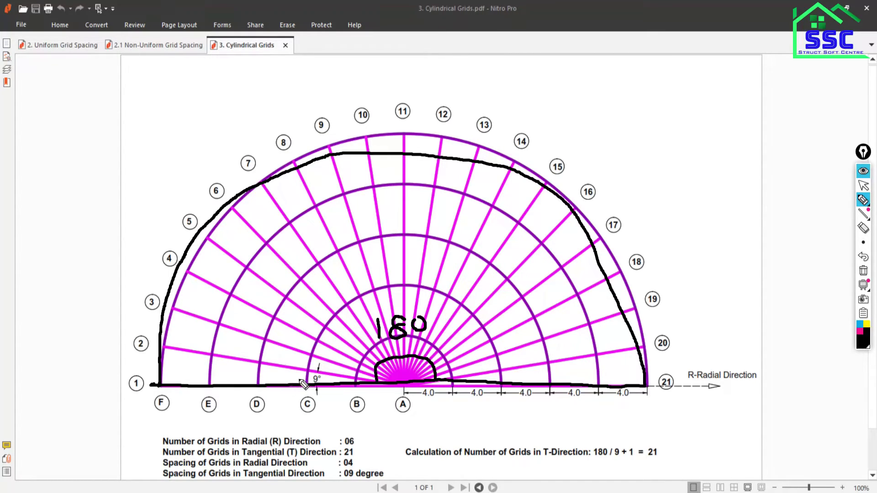
drag(317, 387, 317, 394)
drag(235, 359, 237, 388)
drag(332, 380, 335, 369)
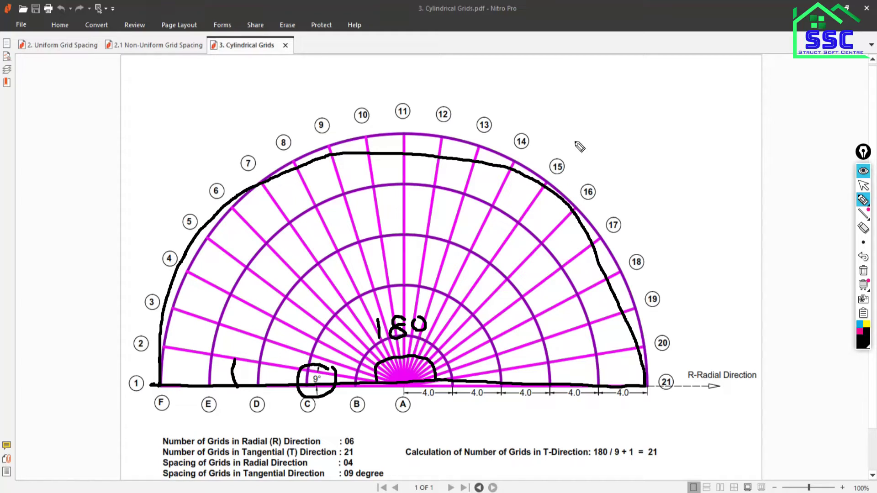
click(582, 80)
drag(582, 80, 587, 111)
mouse_move(609, 78)
mouse_down()
mouse_move(602, 96)
mouse_move(608, 79)
mouse_move(618, 90)
mouse_move(623, 80)
mouse_up()
drag(581, 123, 640, 121)
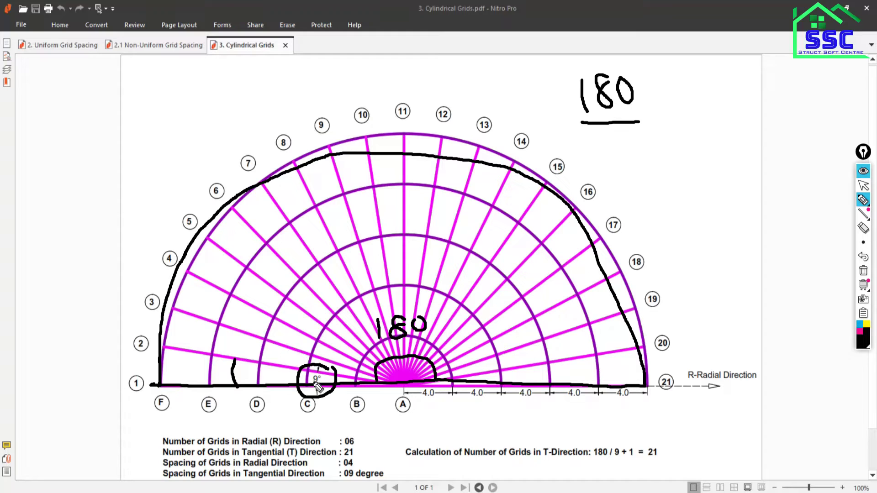
drag(618, 135, 617, 181)
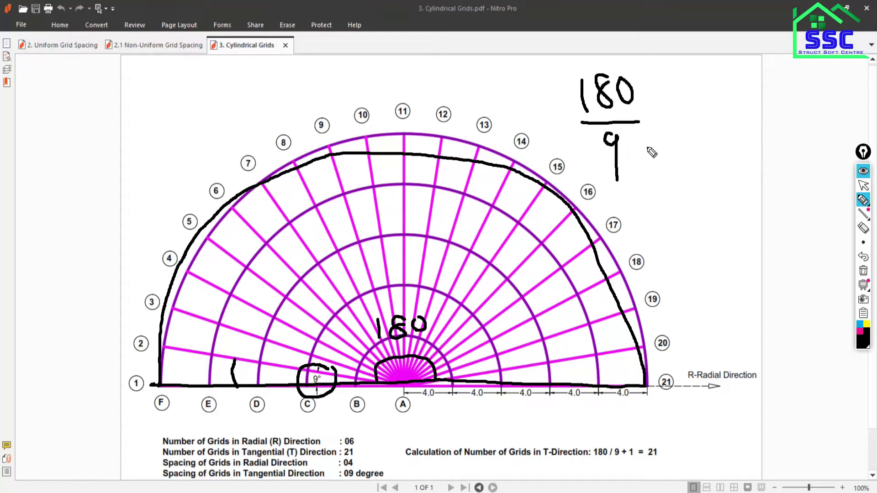
mouse_move(652, 106)
mouse_down()
mouse_move(659, 136)
mouse_move(665, 111)
mouse_move(692, 130)
mouse_up()
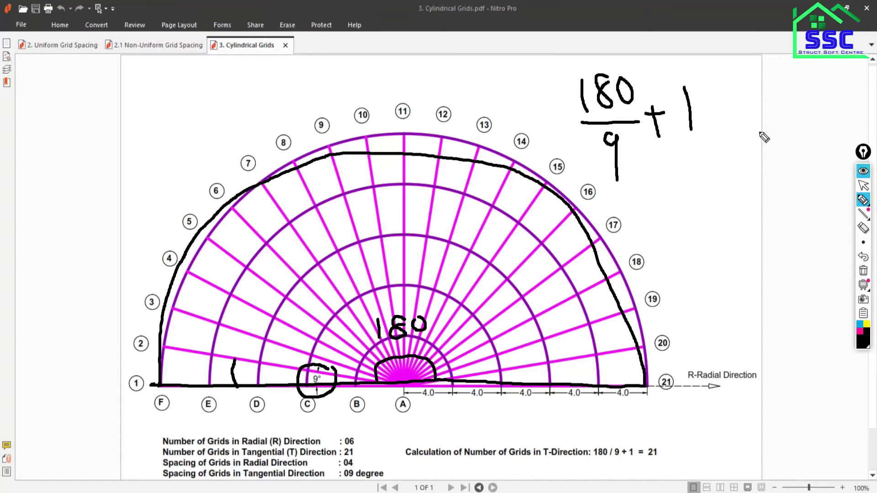
mouse_move(726, 98)
mouse_down()
mouse_move(750, 97)
mouse_move(753, 109)
mouse_up()
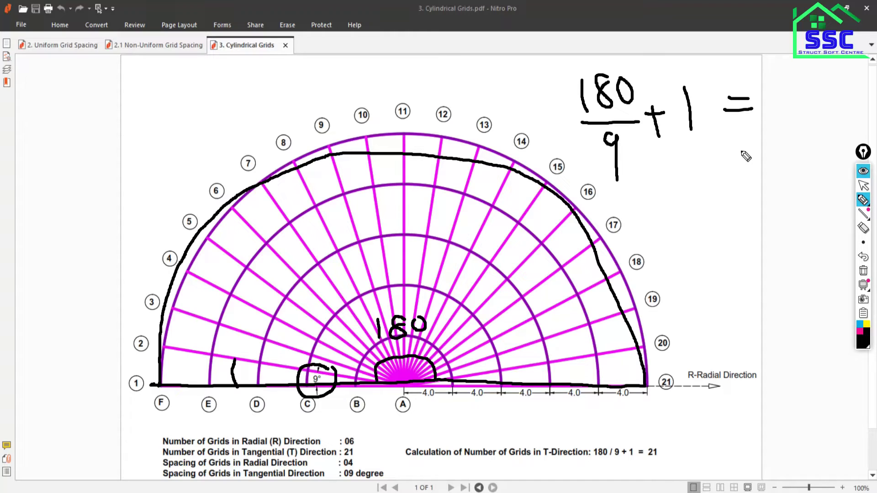
drag(762, 97, 784, 124)
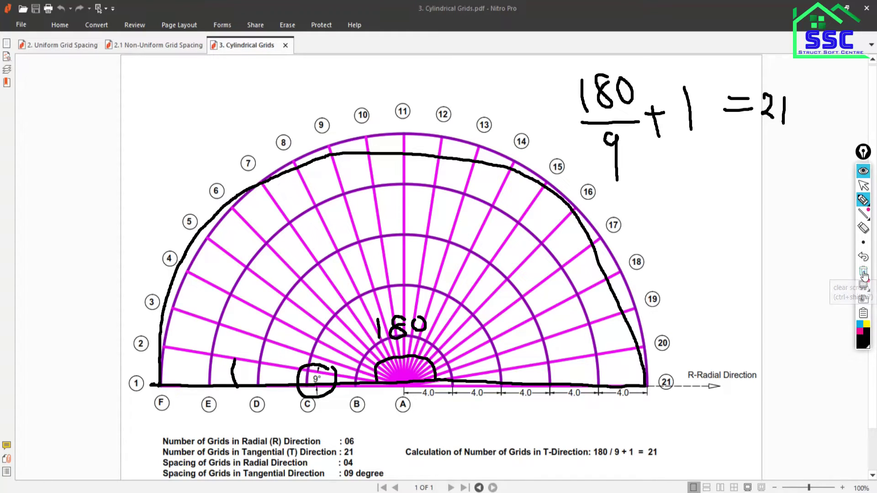
click(864, 272)
- Set 21 tangential grid lines, checking the reference PDF at 125% zoom
click(863, 187)
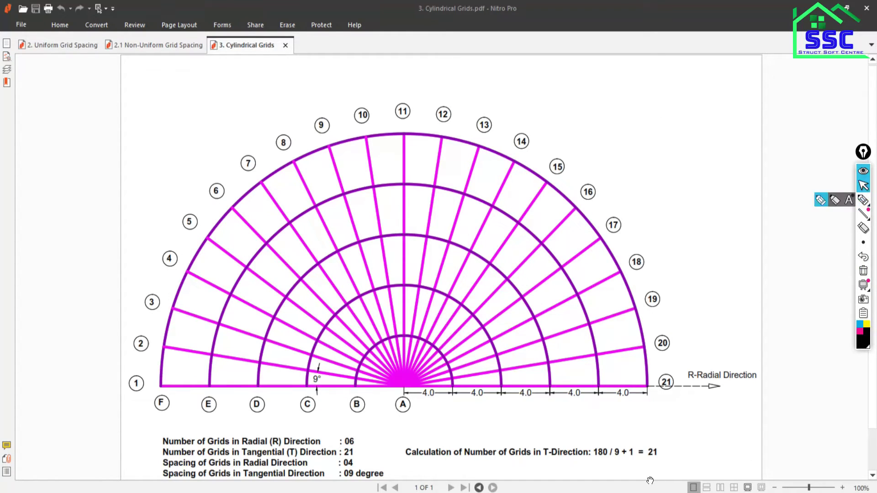
key(Tab)
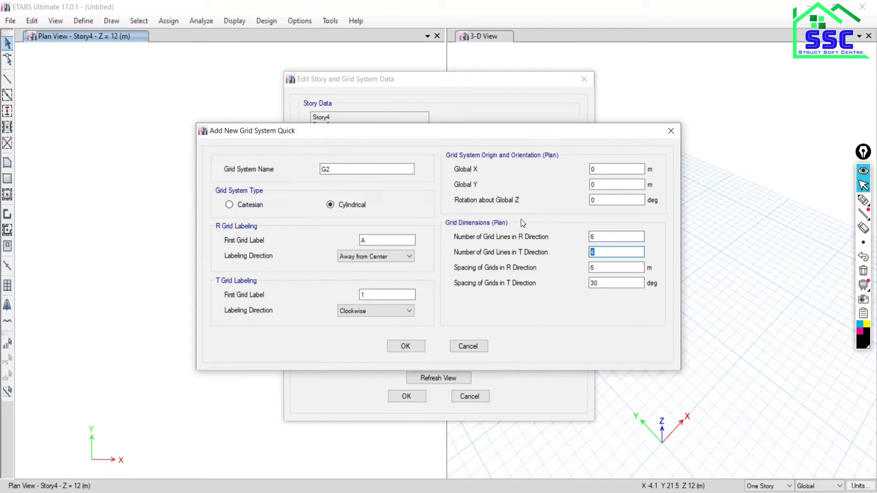
text(21)
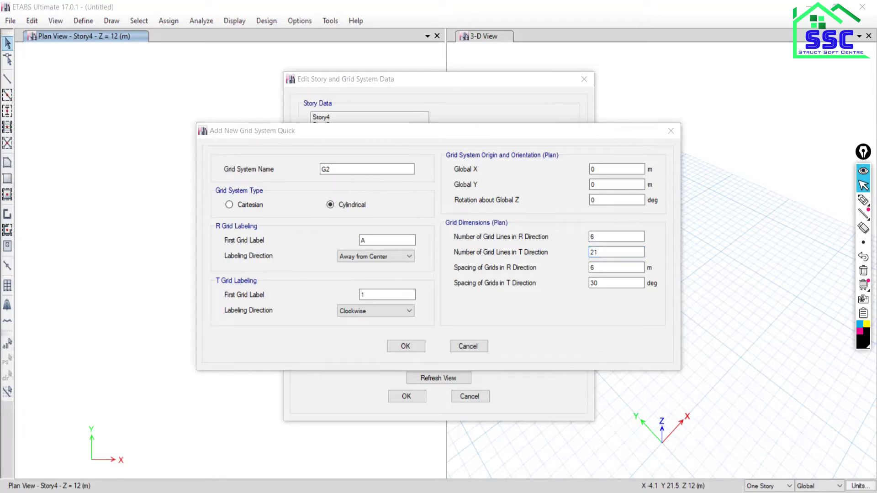
key(alt+Tab)
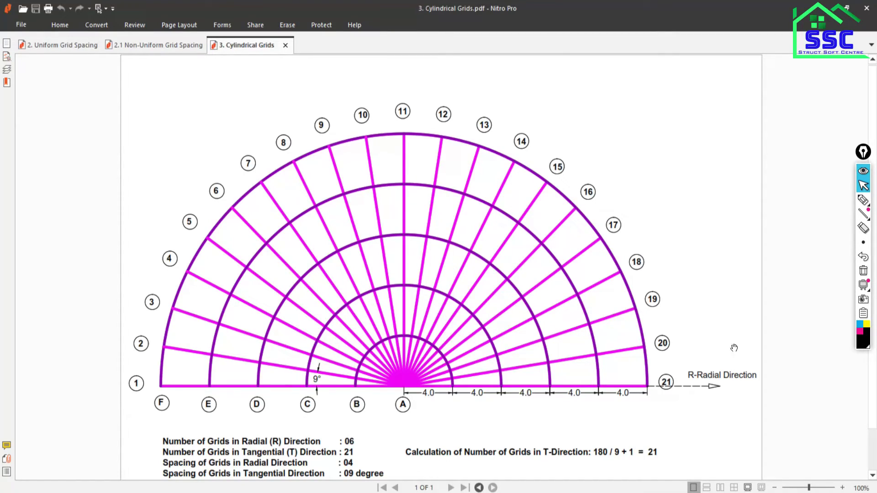
click(843, 488)
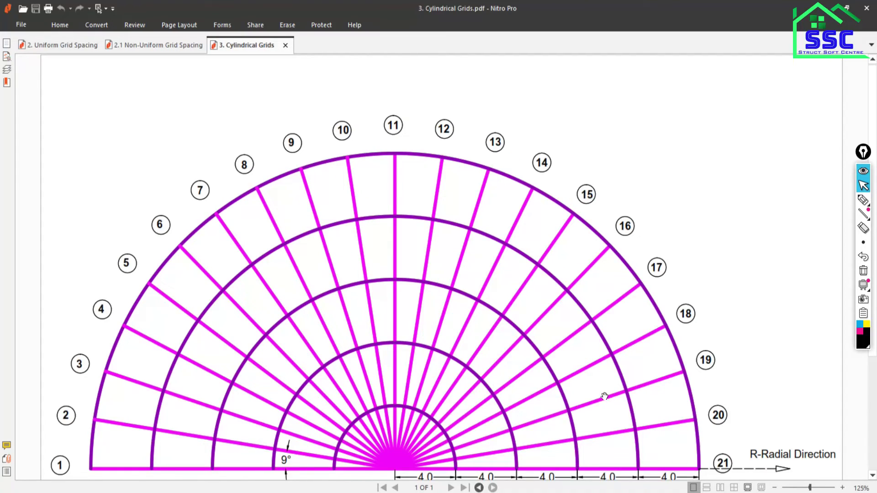
scroll(605, 396, down, 3)
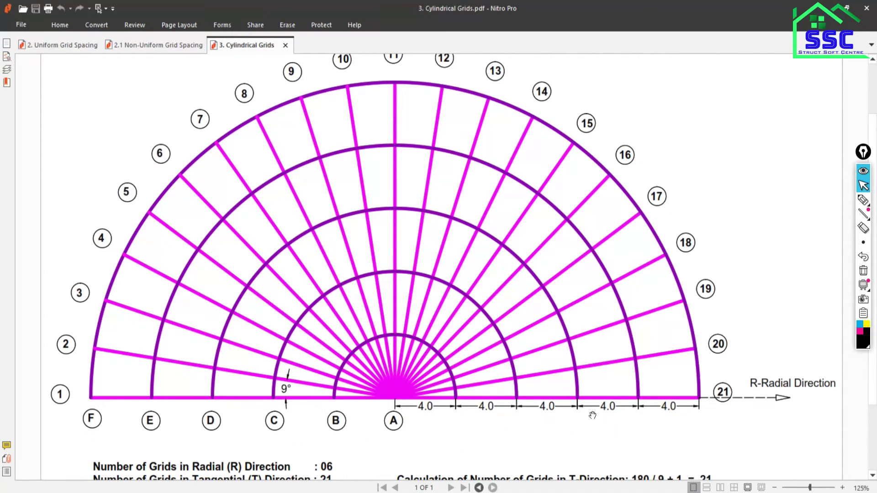
key(alt+Tab)
- Set radial spacing to 4 m and tangential spacing to 9°, then confirm grid G2
double_click(594, 237)
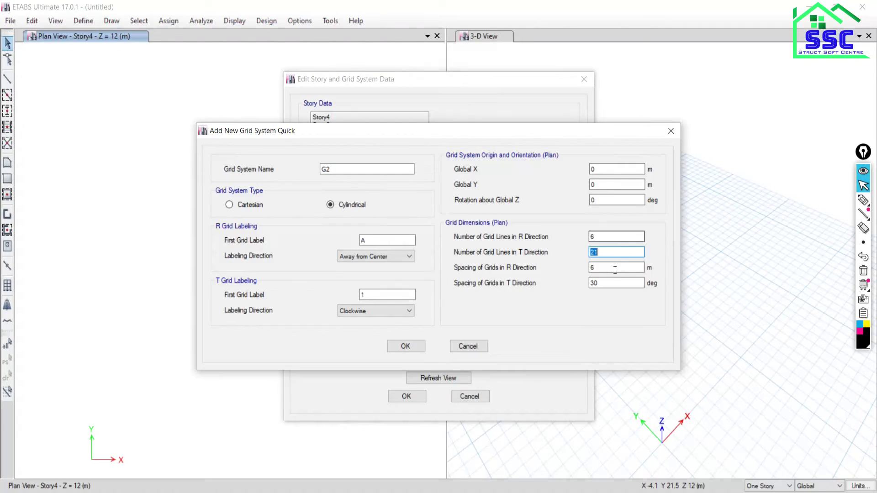
double_click(594, 268)
text(4)
double_click(604, 281)
text(9)
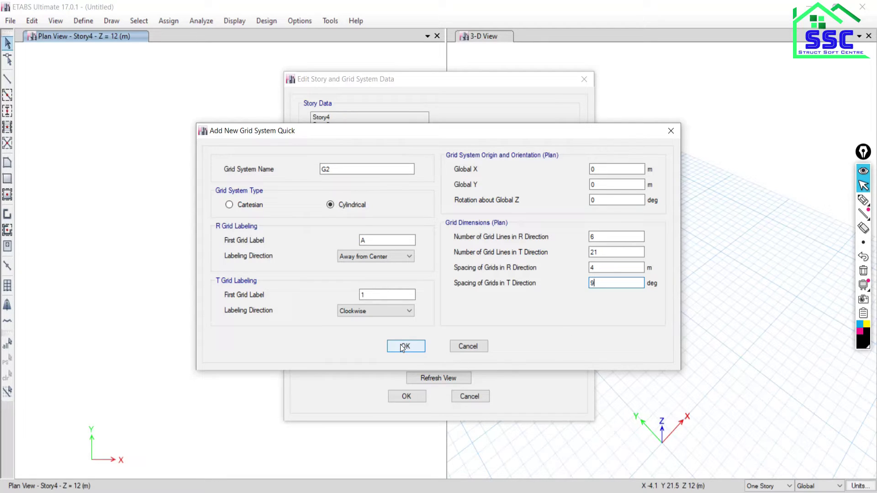
click(402, 347)
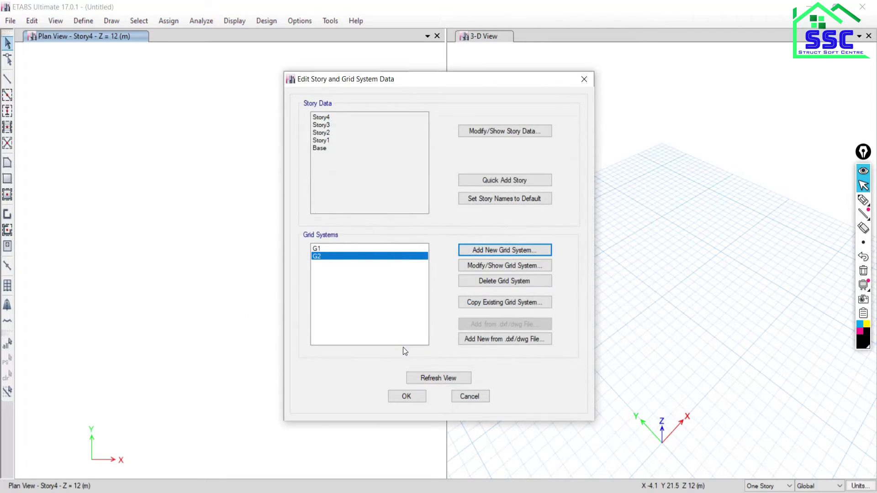
- Confirm the grid data, recentre the semicircular grid, and widen the Plan View pane
click(398, 396)
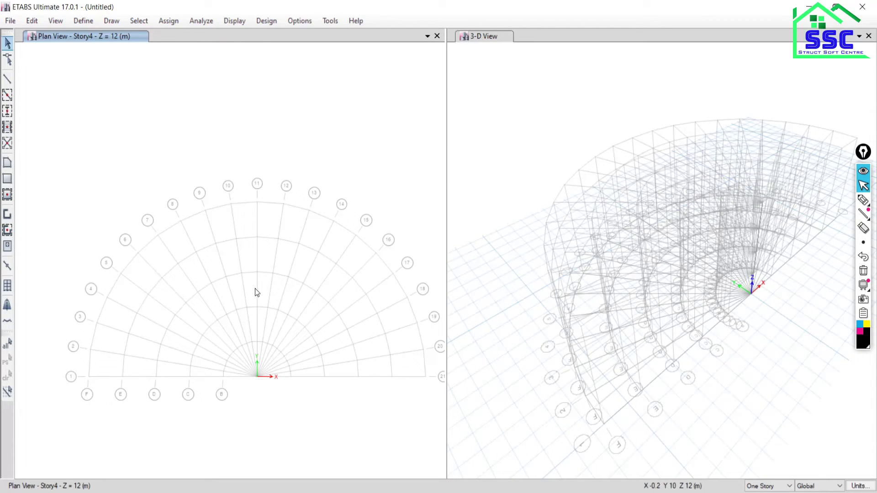
middle_drag(255, 289, 267, 247)
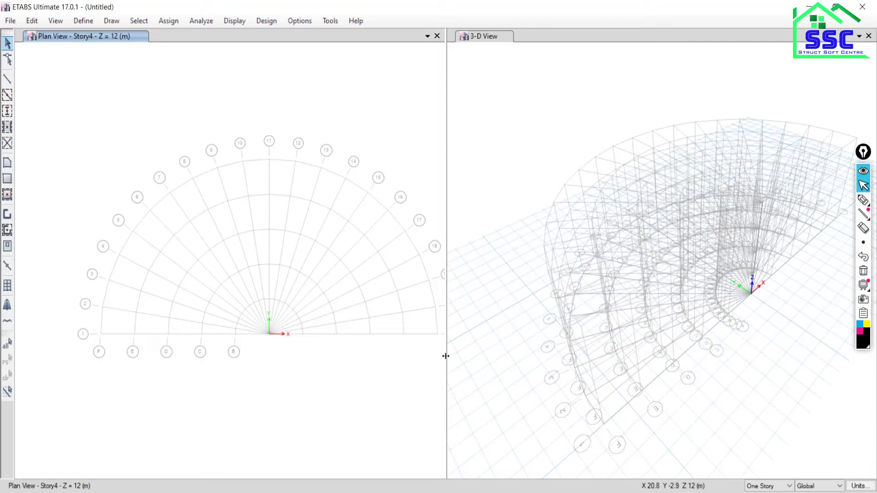
drag(446, 356, 511, 357)
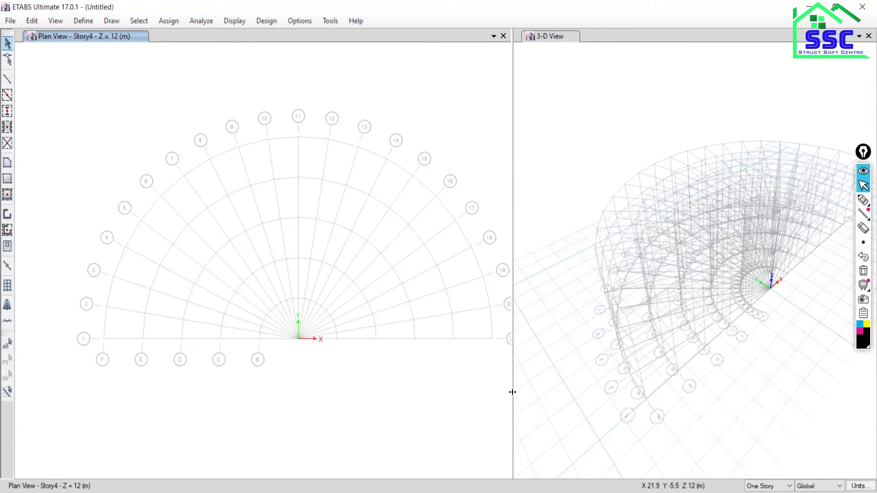
drag(512, 387, 599, 389)
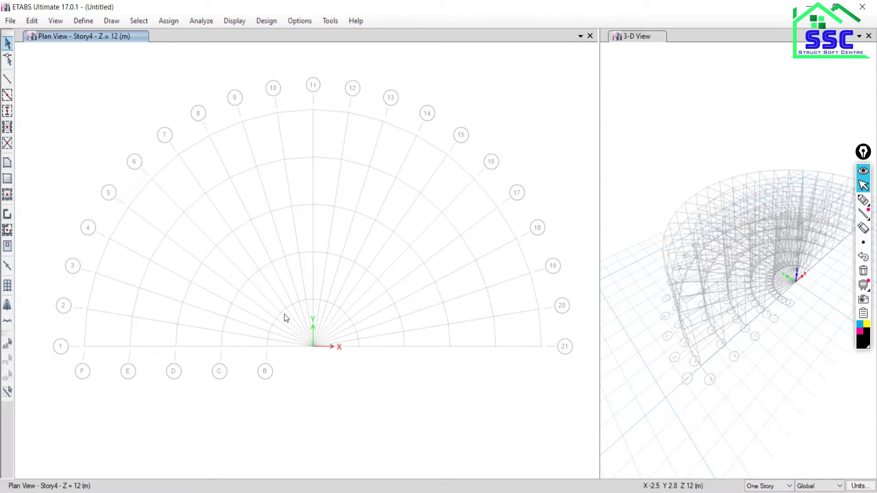
- Change grid G2's colour to dark grey (RGB 55, 55, 55) in its grid system data
click(32, 20)
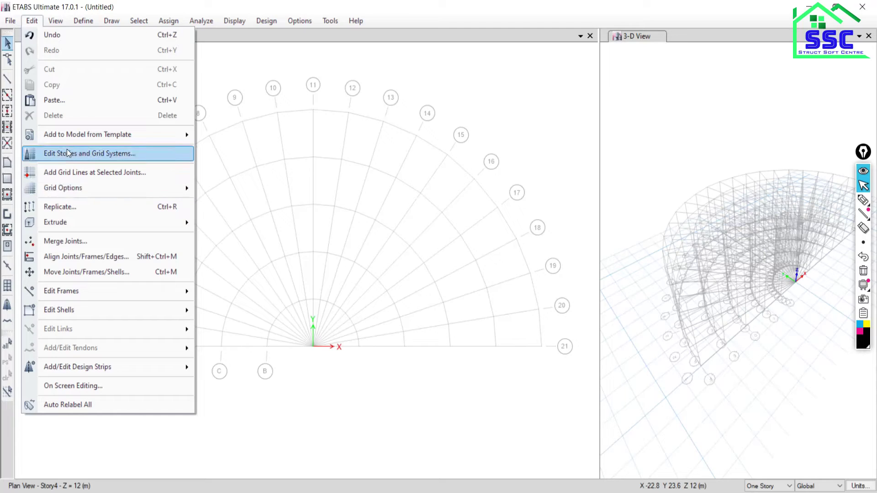
click(51, 157)
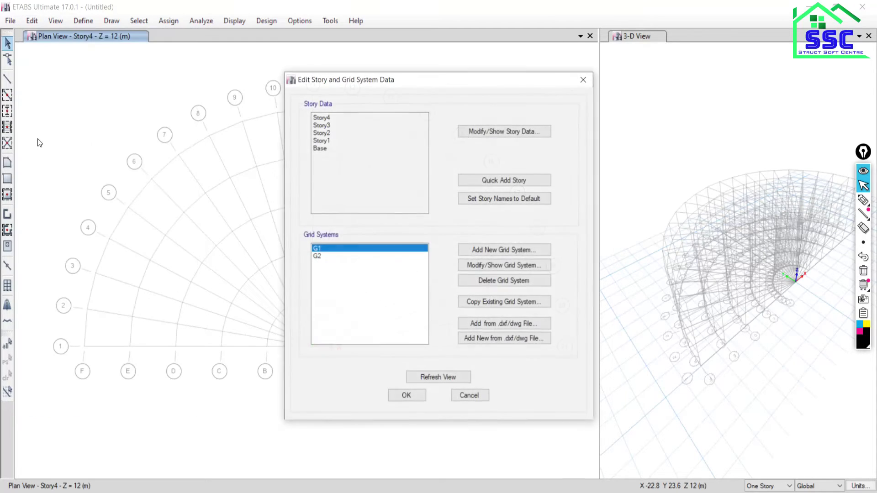
click(317, 259)
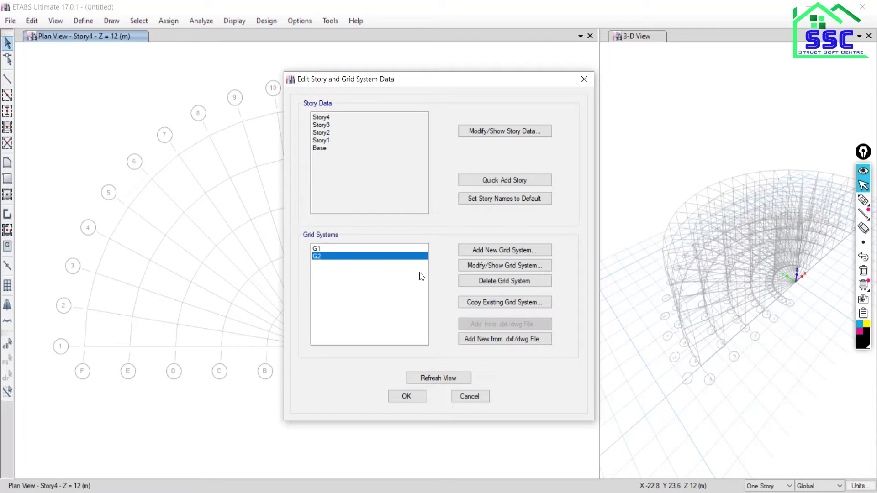
click(479, 269)
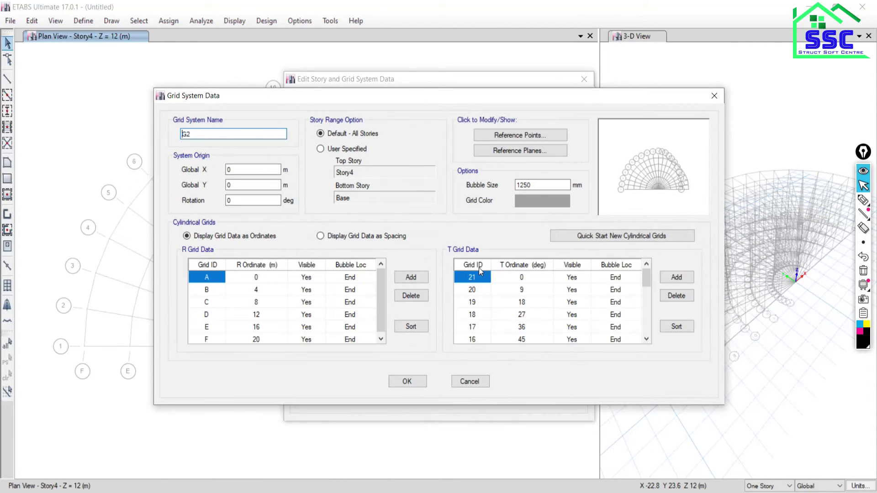
click(539, 201)
drag(562, 167, 562, 206)
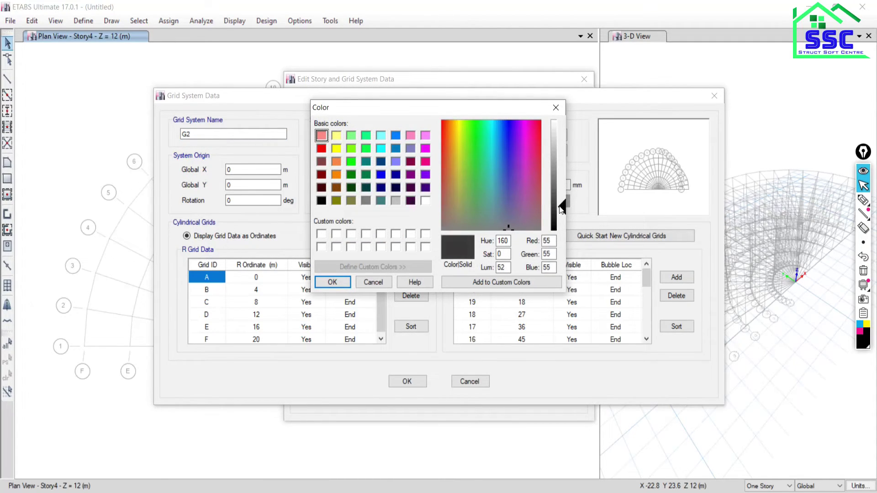
click(334, 282)
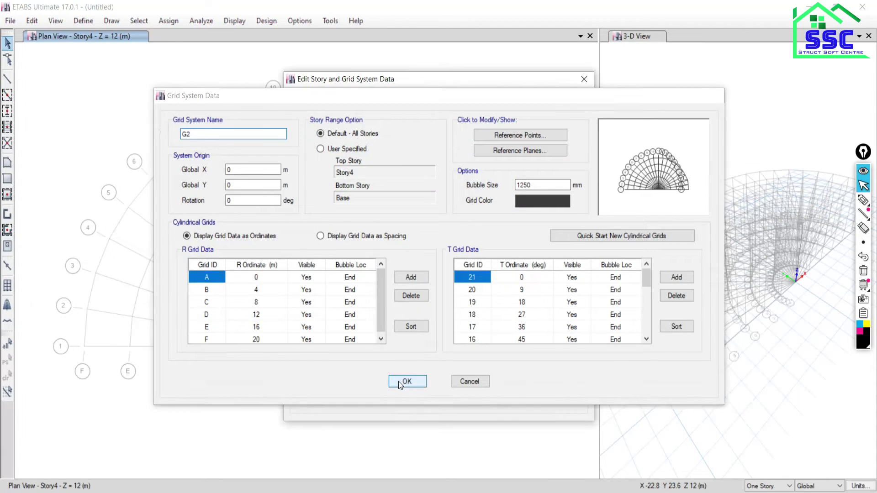
click(398, 382)
click(414, 395)
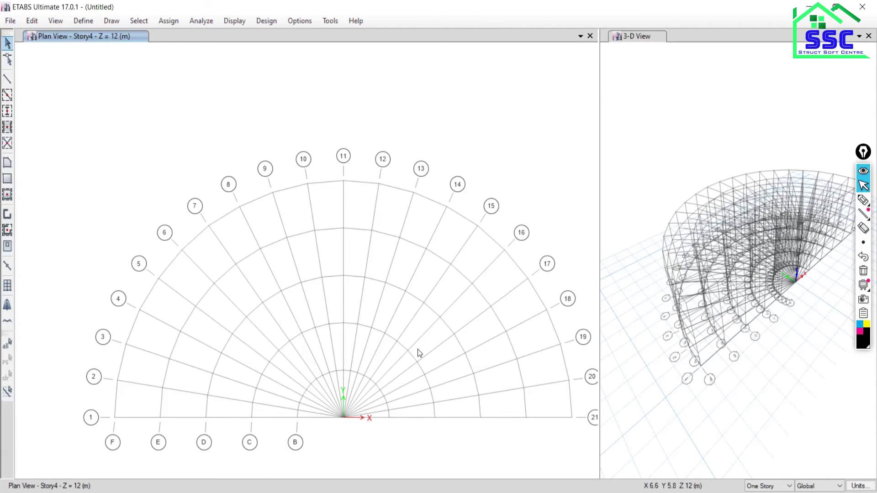
middle_drag(417, 350, 390, 303)
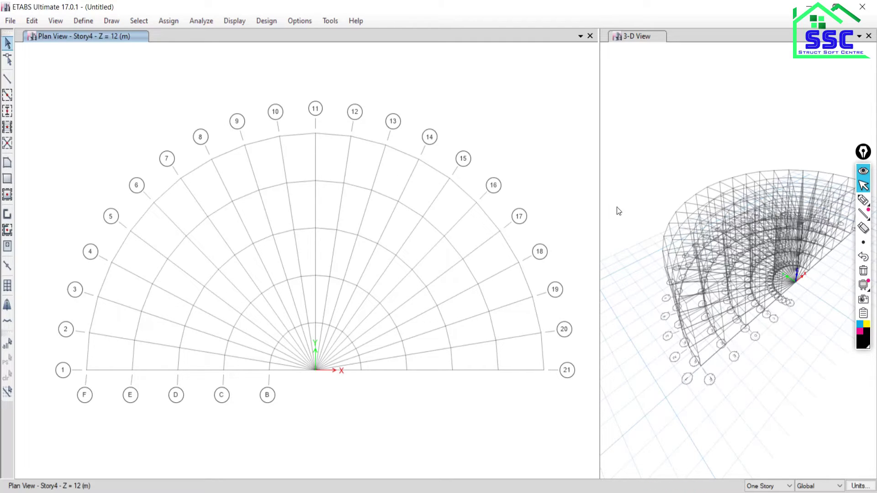
click(862, 201)
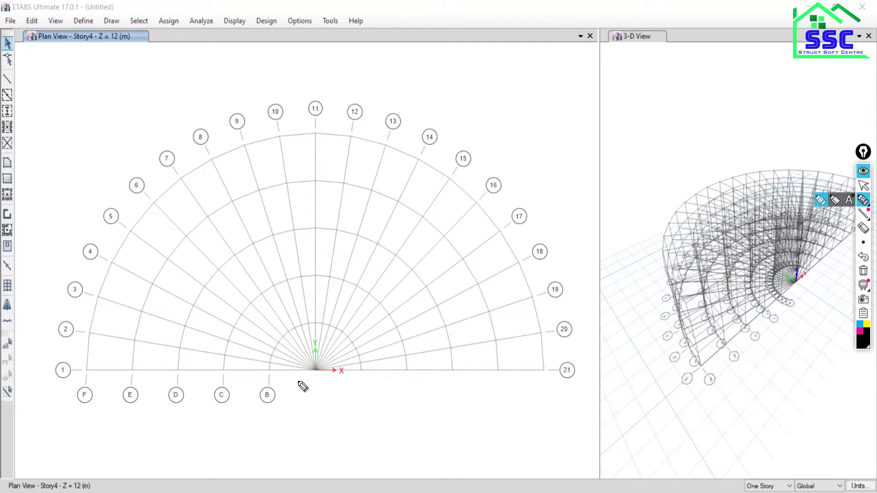
mouse_move(558, 288)
mouse_down()
mouse_move(156, 435)
mouse_move(125, 435)
mouse_up()
mouse_move(560, 286)
mouse_down()
mouse_move(516, 216)
mouse_move(317, 170)
mouse_move(129, 335)
mouse_move(113, 445)
mouse_up()
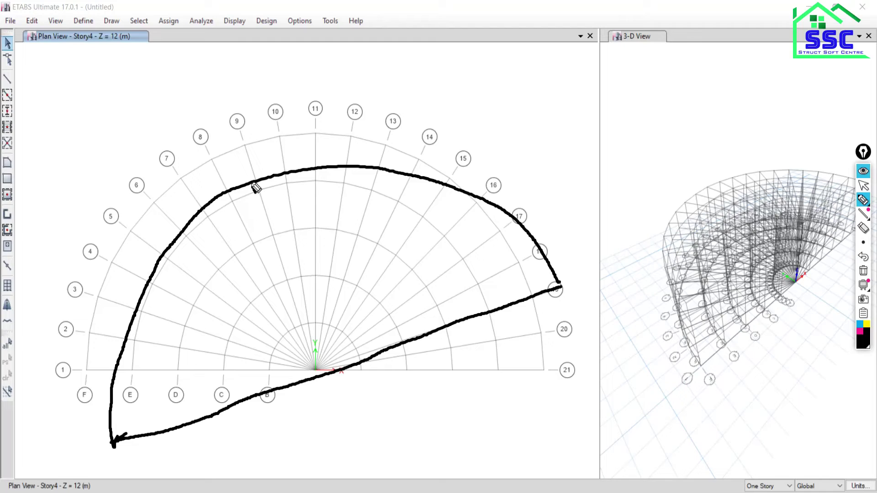
drag(253, 185, 324, 373)
mouse_move(114, 445)
mouse_down()
mouse_move(345, 462)
mouse_move(475, 460)
mouse_up()
mouse_move(259, 404)
mouse_down()
mouse_move(281, 442)
mouse_move(260, 459)
mouse_up()
mouse_move(329, 404)
mouse_down()
mouse_move(340, 420)
mouse_move(355, 419)
mouse_move(339, 430)
mouse_up()
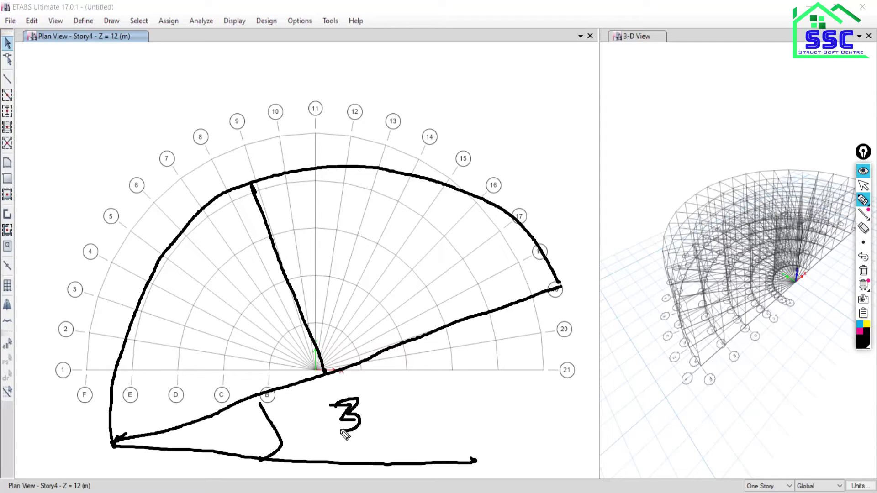
mouse_move(382, 396)
mouse_down()
mouse_move(386, 416)
mouse_move(402, 382)
mouse_up()
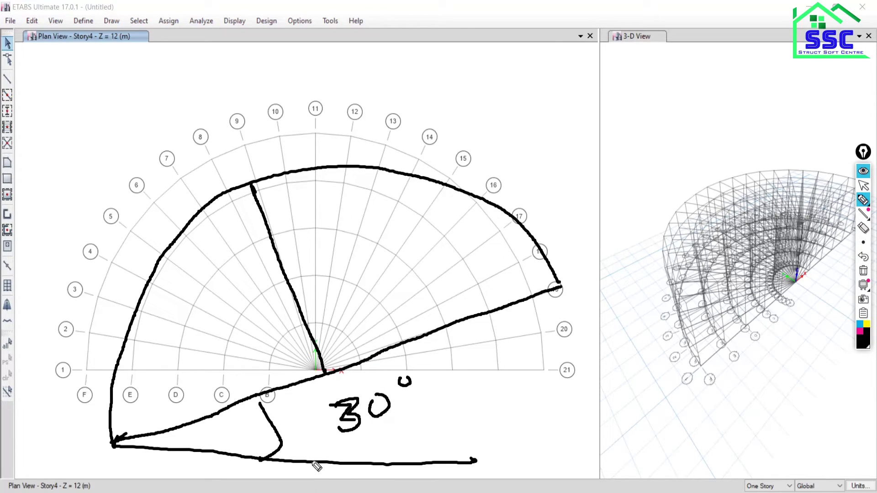
click(863, 271)
click(864, 185)
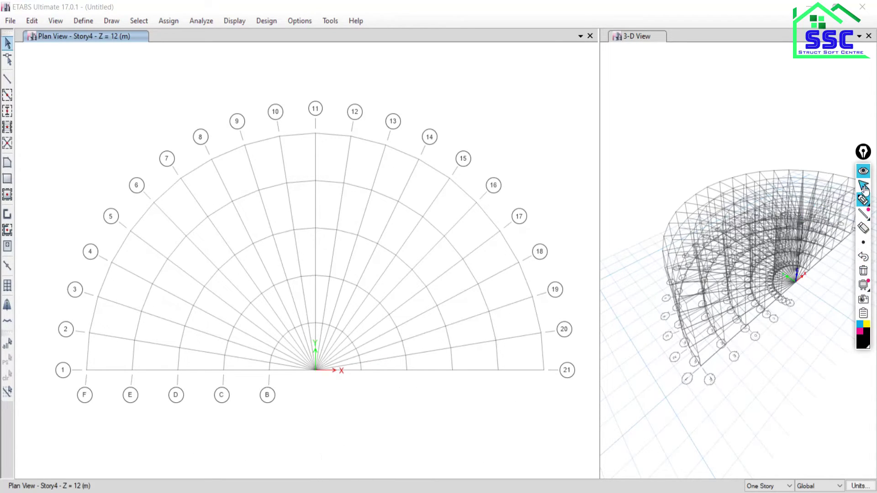
- Set grid G2's rotation to 15° and recentre the rotated grid in the plan view
click(32, 21)
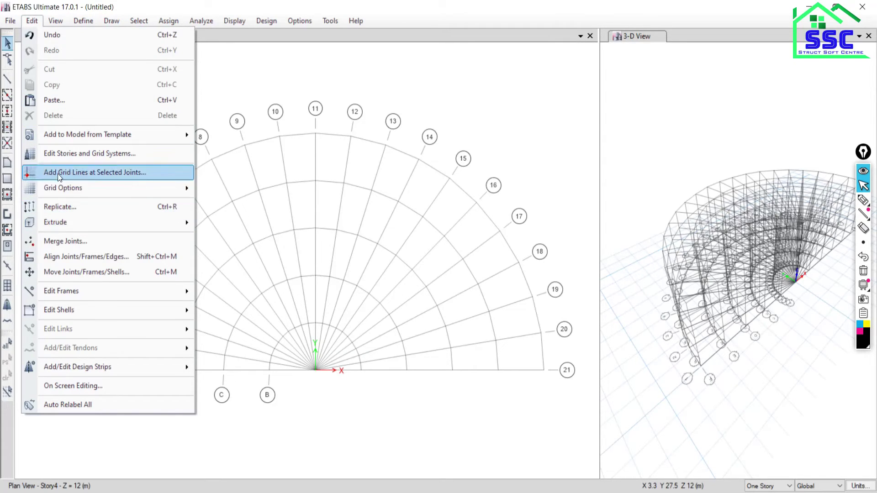
click(58, 154)
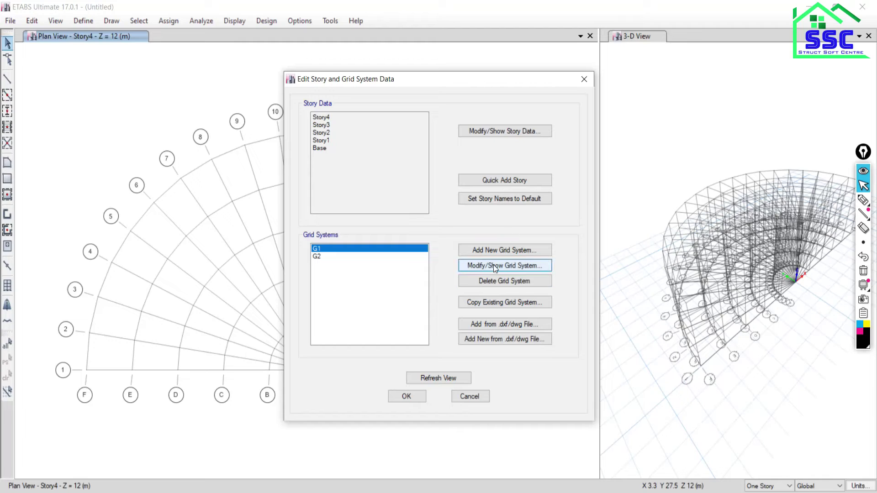
click(319, 257)
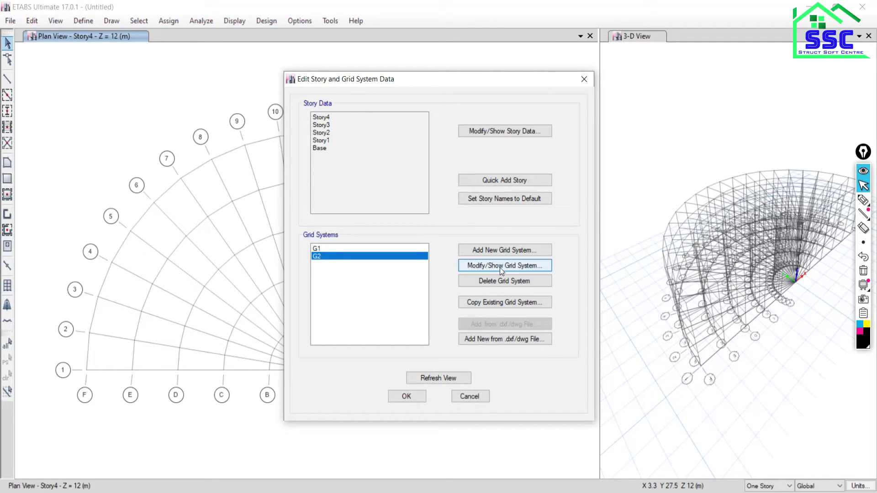
click(499, 267)
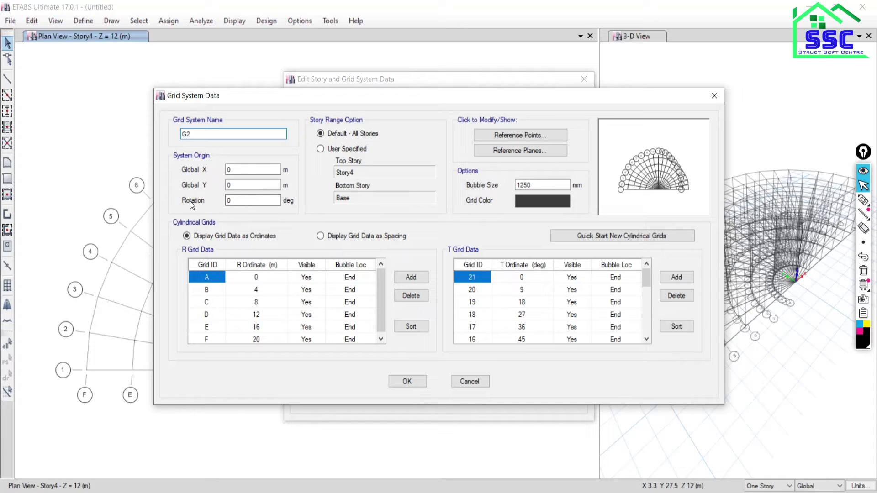
double_click(246, 200)
text(15)
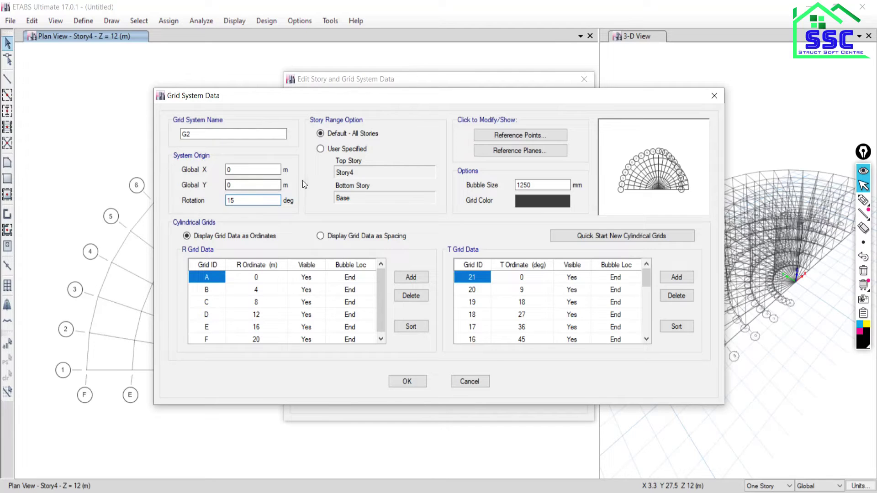
click(406, 388)
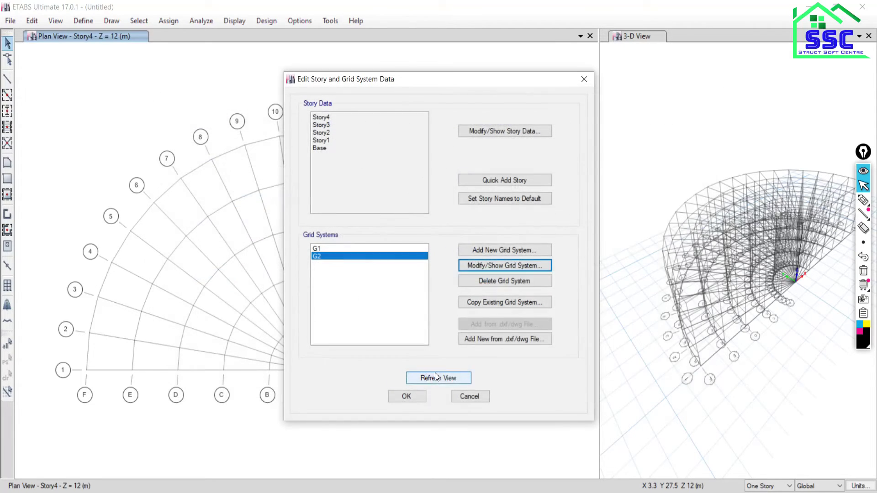
click(413, 397)
middle_drag(420, 394, 409, 348)
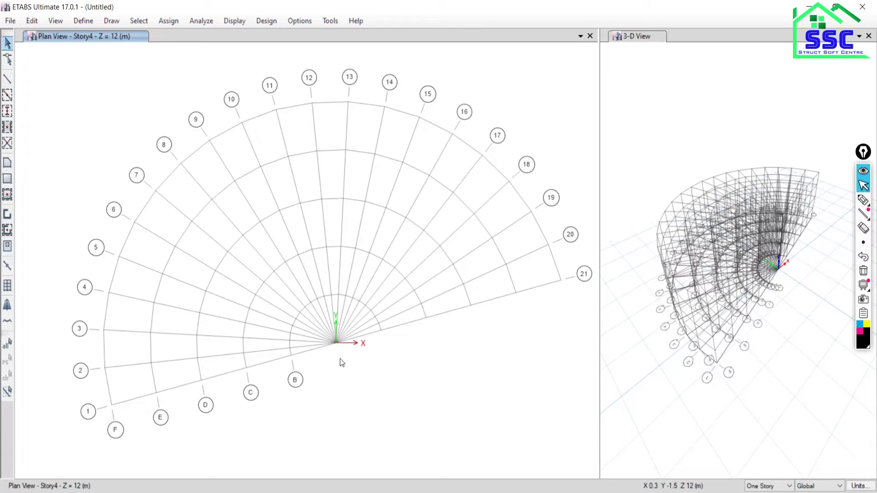
scroll(346, 338, down, 3)
scroll(350, 342, up, 3)
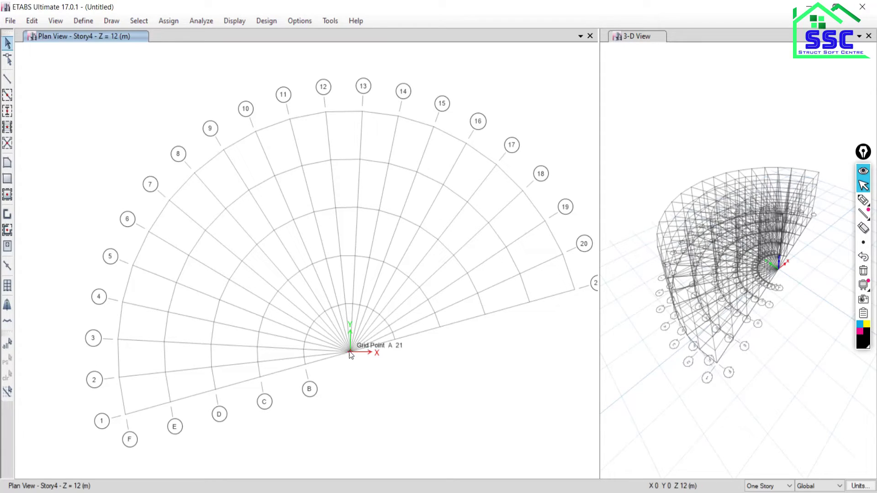
mouse_move(863, 201)
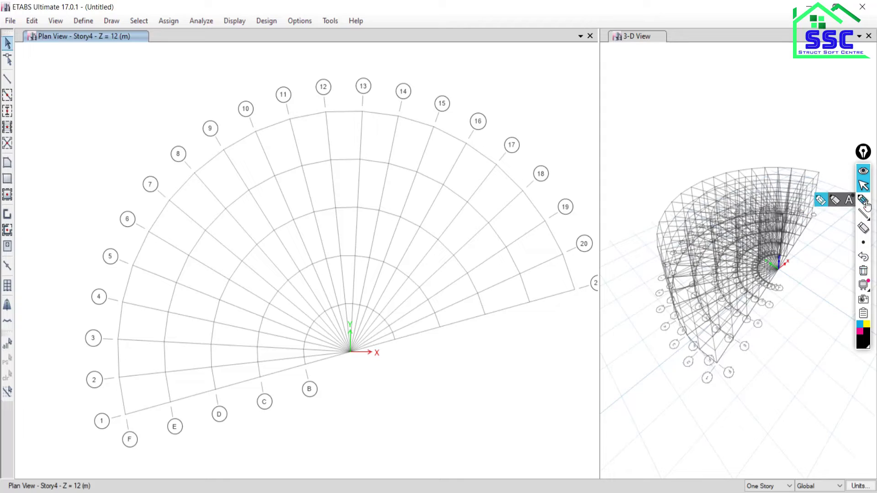
click(867, 205)
mouse_move(123, 413)
mouse_down()
mouse_move(120, 331)
mouse_move(449, 205)
mouse_up()
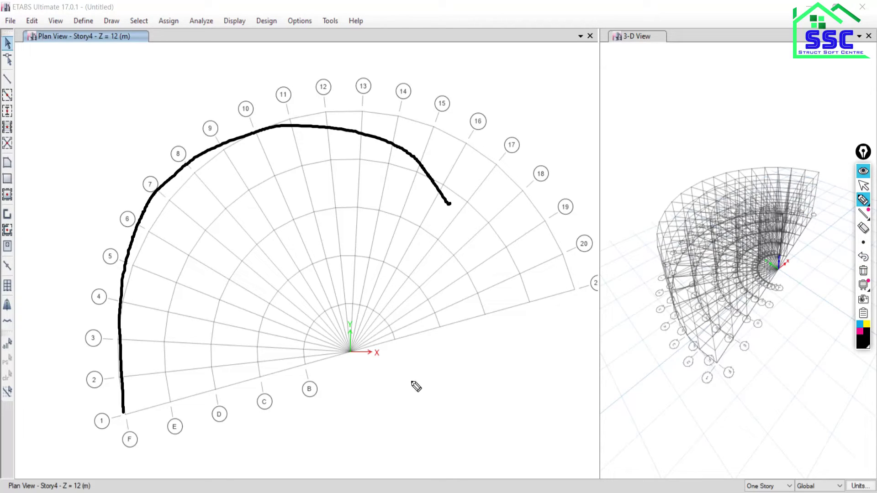
click(863, 271)
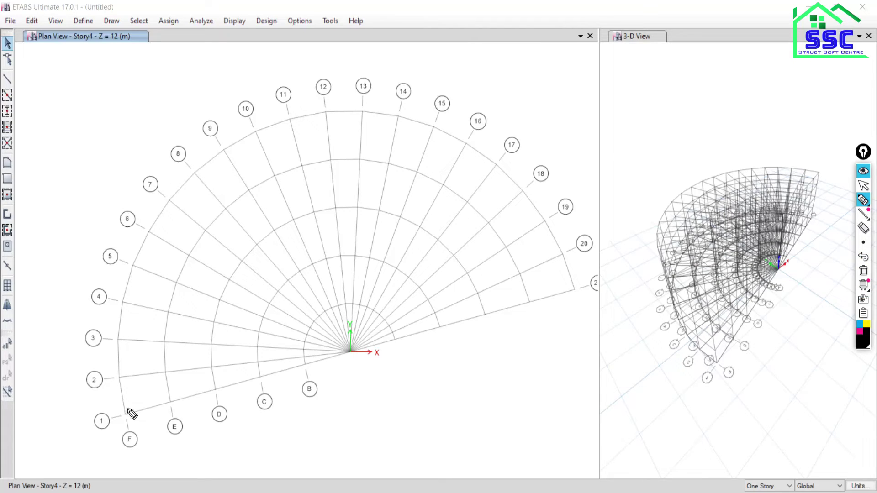
mouse_move(128, 410)
mouse_down()
mouse_move(132, 319)
mouse_move(244, 132)
mouse_move(491, 163)
mouse_move(575, 285)
mouse_up()
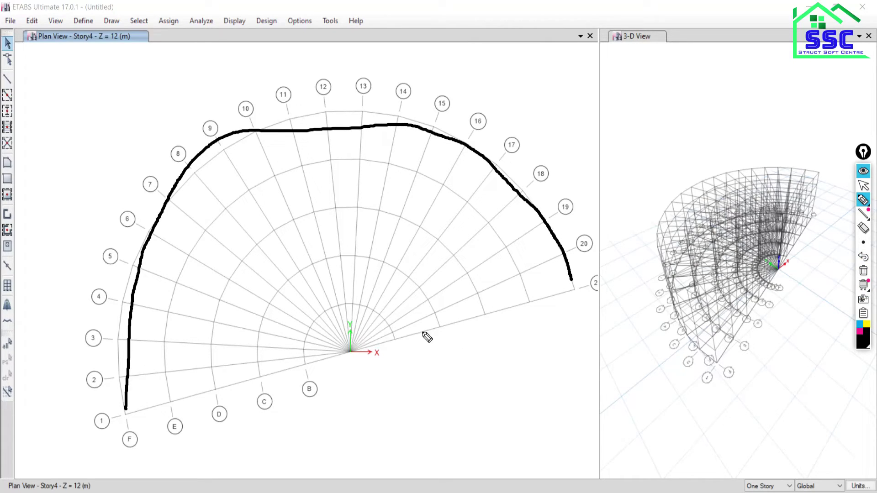
mouse_move(411, 331)
mouse_down()
mouse_move(516, 115)
mouse_move(695, 153)
mouse_move(671, 267)
mouse_move(404, 329)
mouse_up()
mouse_move(350, 358)
mouse_down()
mouse_move(358, 372)
mouse_move(421, 348)
mouse_move(430, 360)
mouse_move(394, 389)
mouse_move(395, 377)
mouse_move(411, 387)
mouse_up()
drag(388, 359, 422, 350)
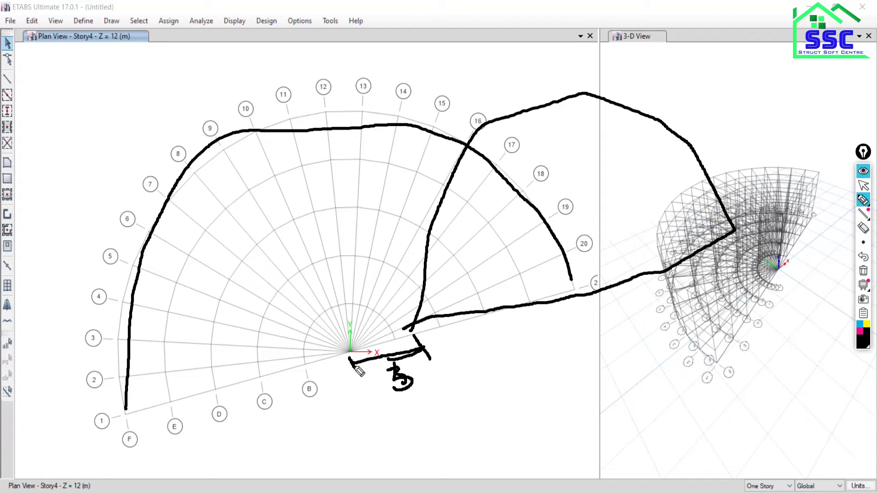
click(863, 270)
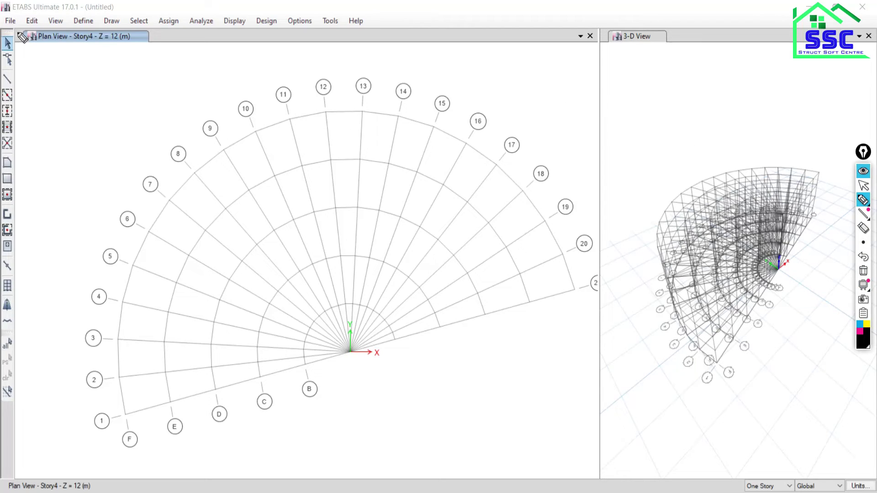
click(864, 185)
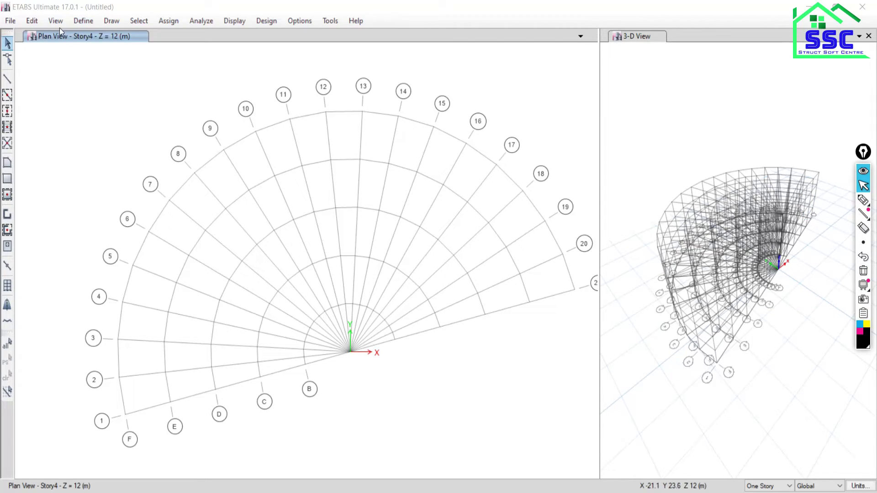
- Move grid G2's origin to Global X 5 m, then switch to the Google Meet window
click(27, 20)
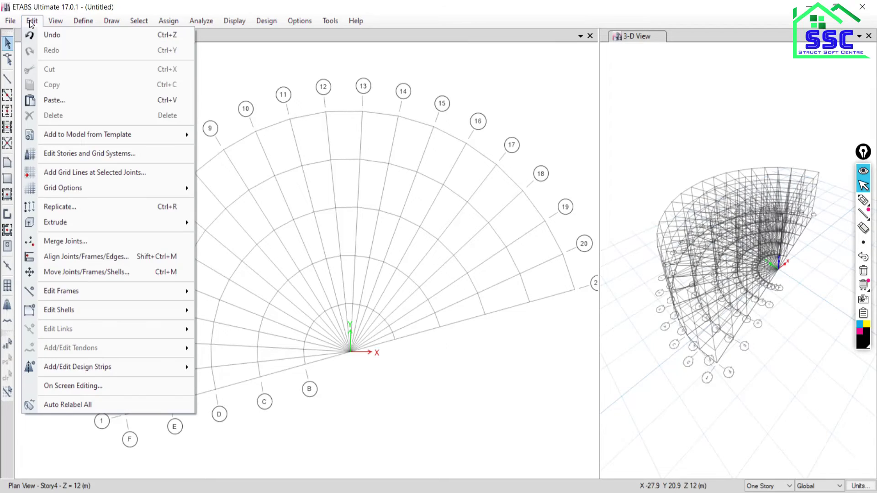
click(64, 154)
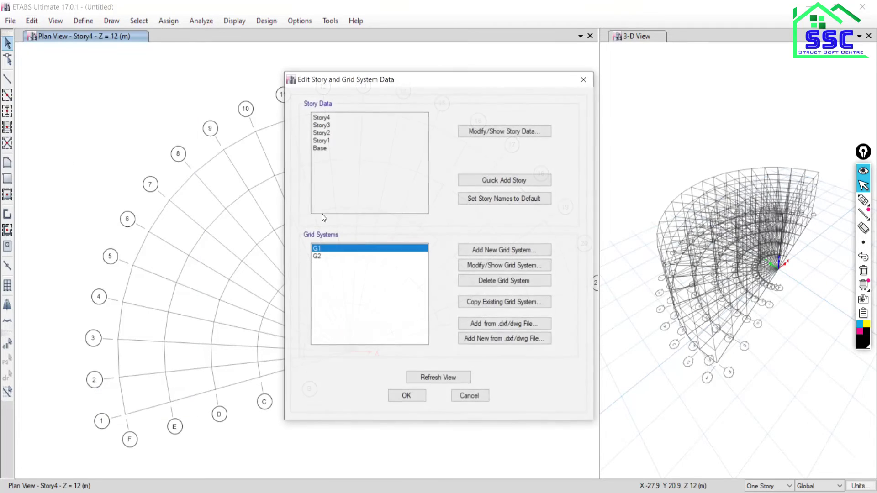
click(342, 257)
click(504, 266)
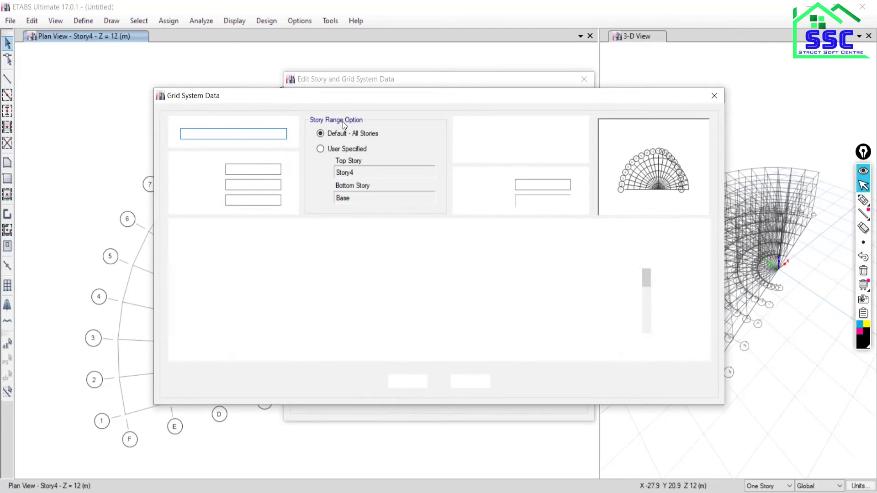
key(Tab)
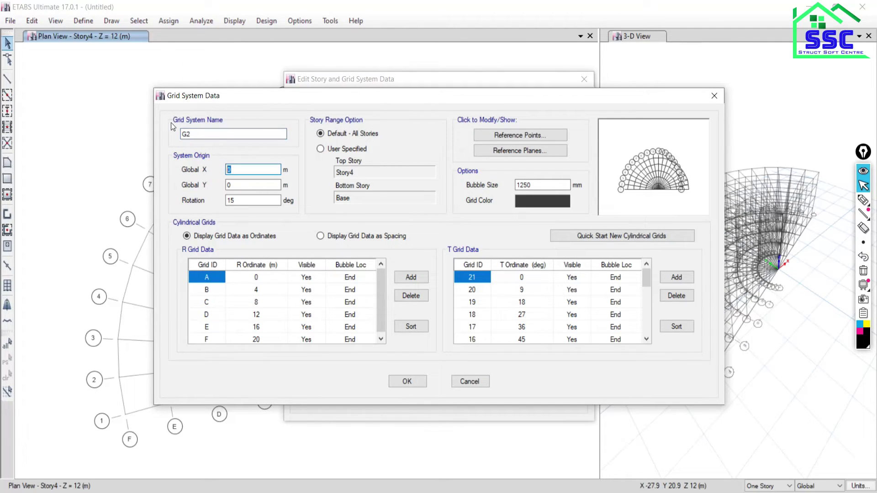
text(5)
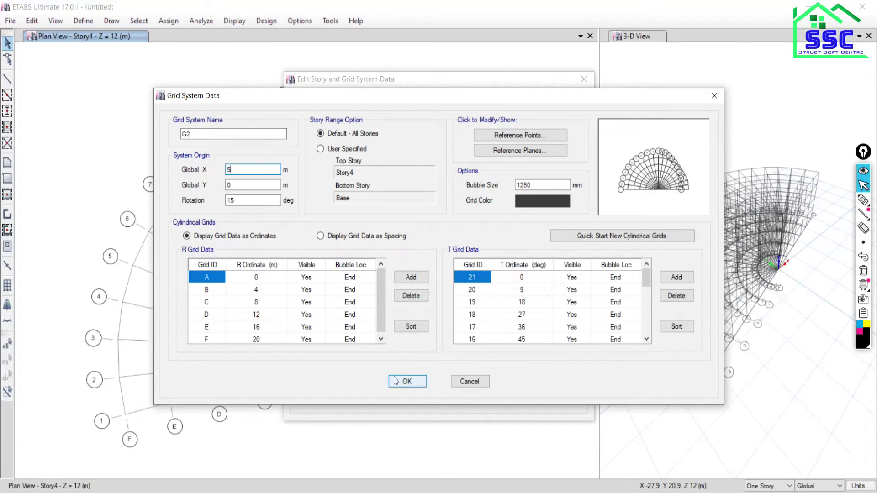
click(396, 380)
click(405, 396)
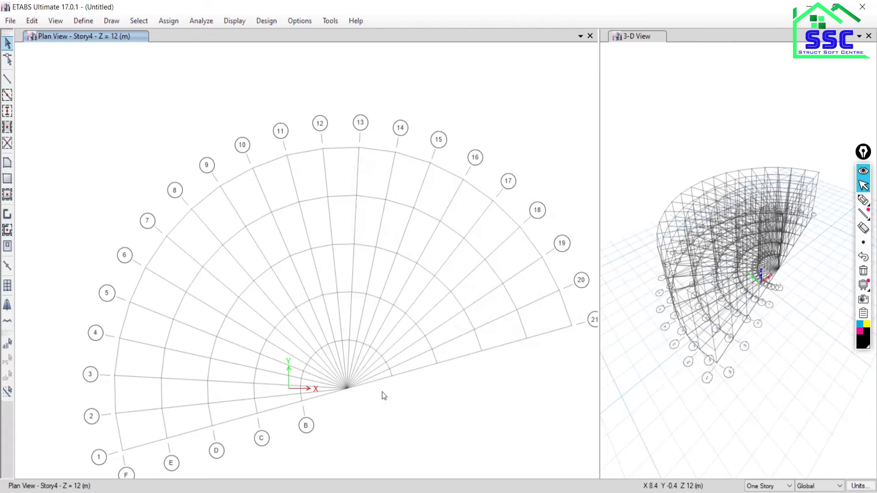
middle_drag(352, 396, 340, 345)
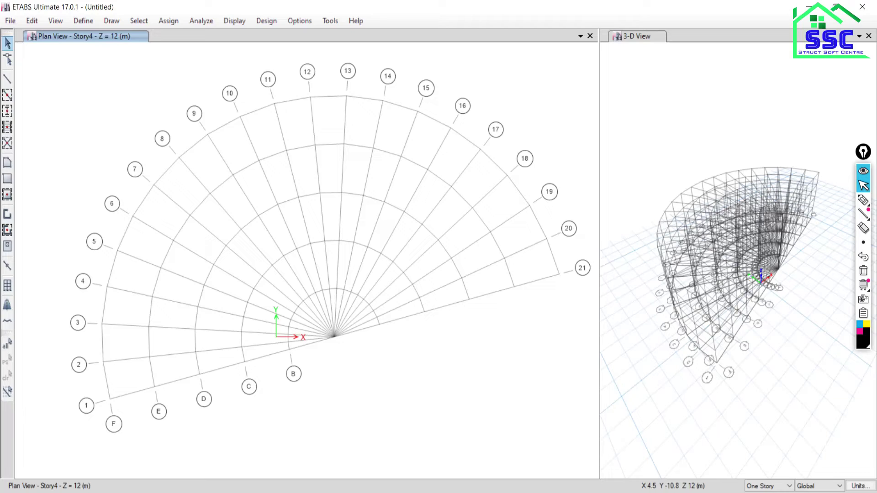
key(alt+Tab)
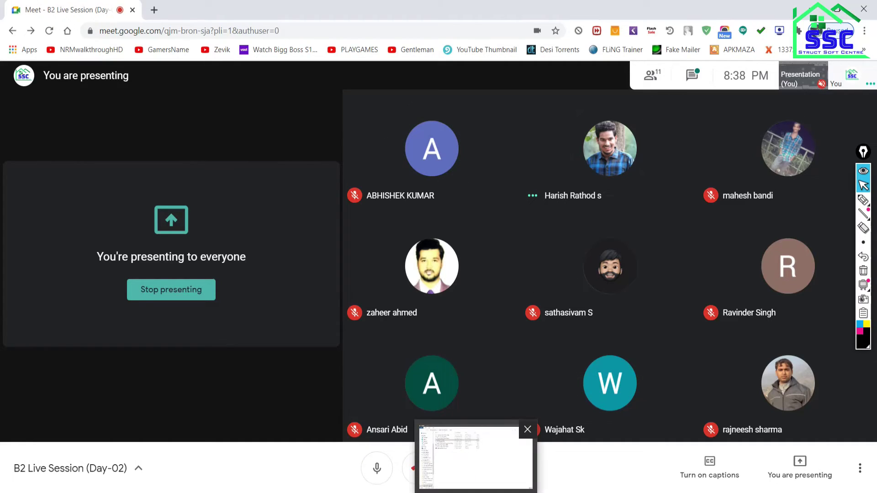
- Open '3.1 Cylindrical Grids' from the Grids folder in File Explorer
click(476, 451)
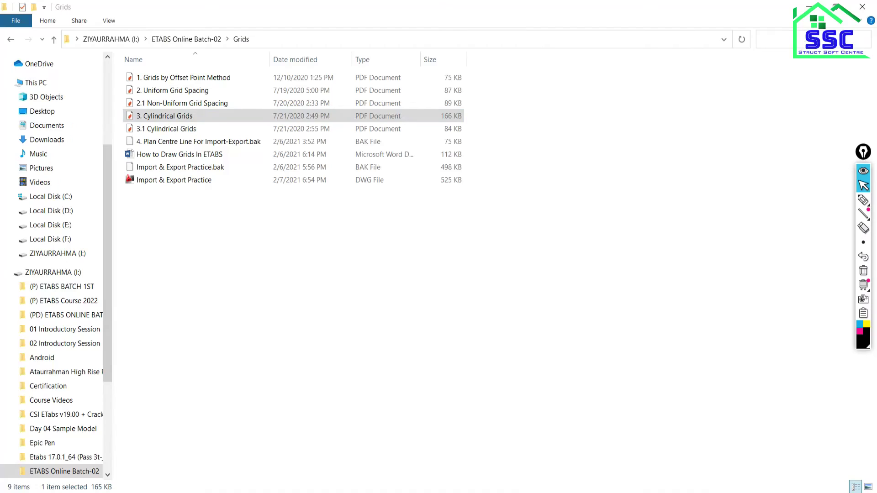
double_click(147, 130)
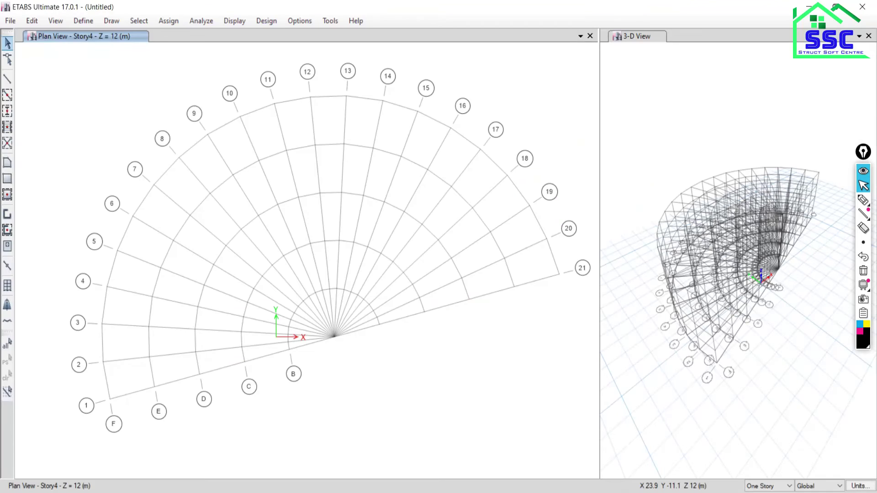
- Start a new unsaved-discarding model with built-in settings, then view the cylindrical grids PDF
click(9, 20)
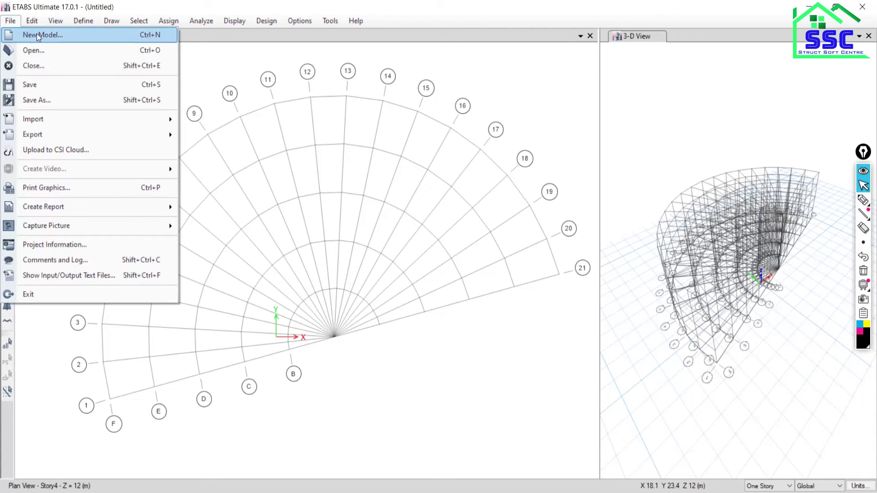
click(37, 31)
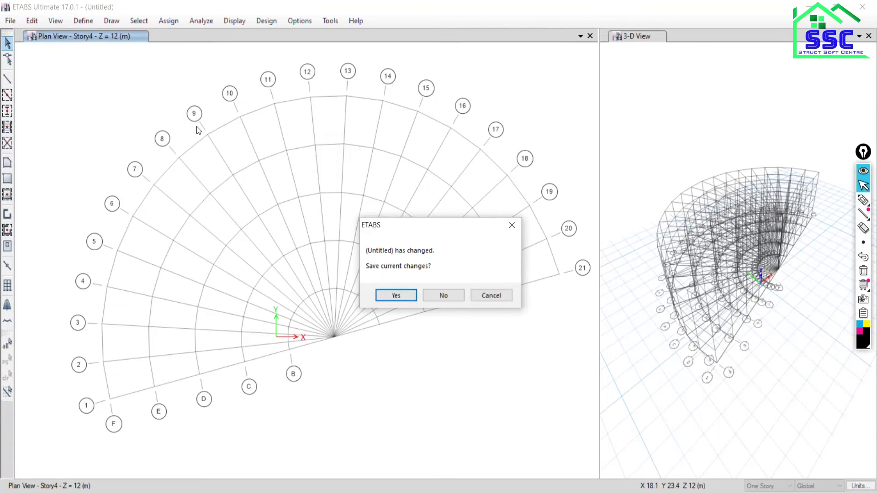
click(449, 297)
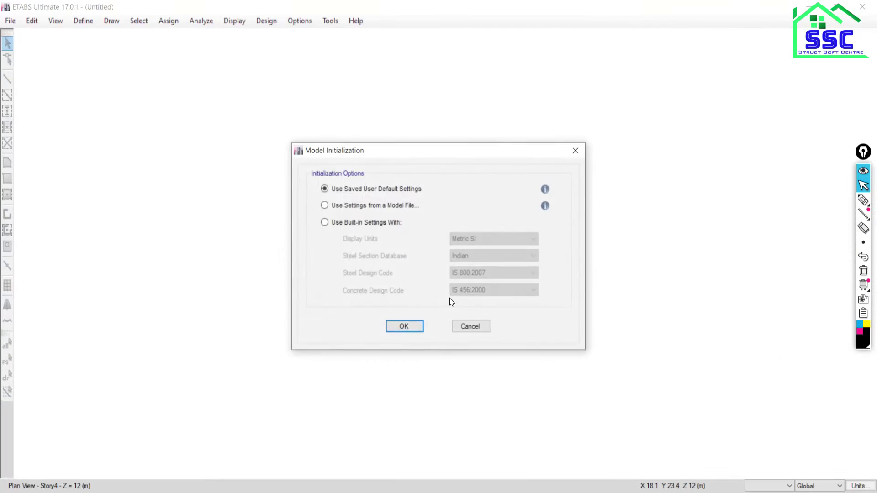
click(340, 225)
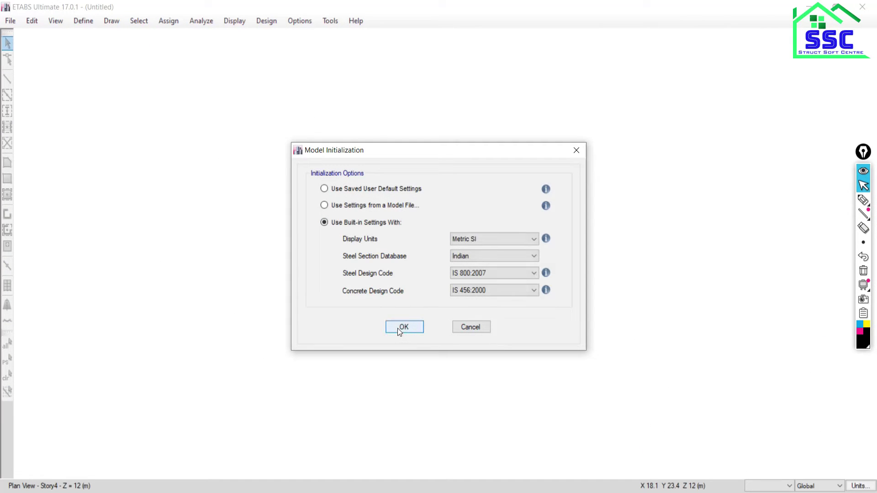
click(401, 327)
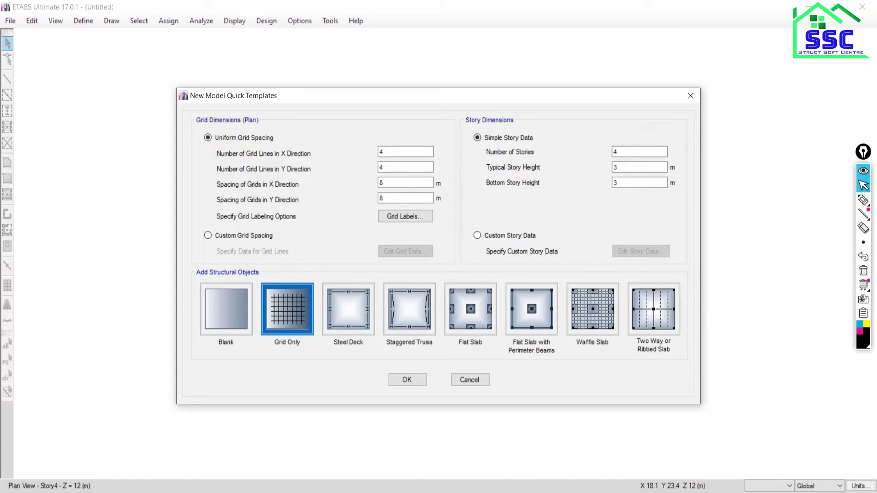
key(alt+Tab)
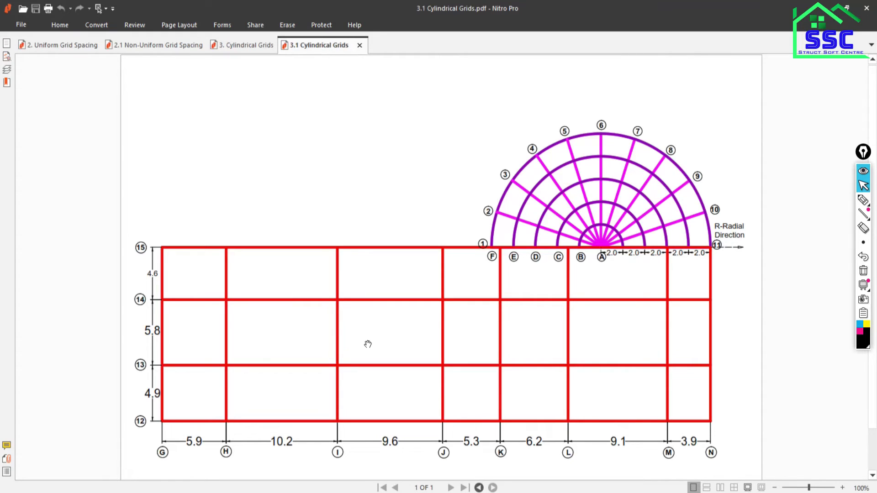
- Number the bays between columns G–N along the bottom of the drawing with the pen
click(864, 200)
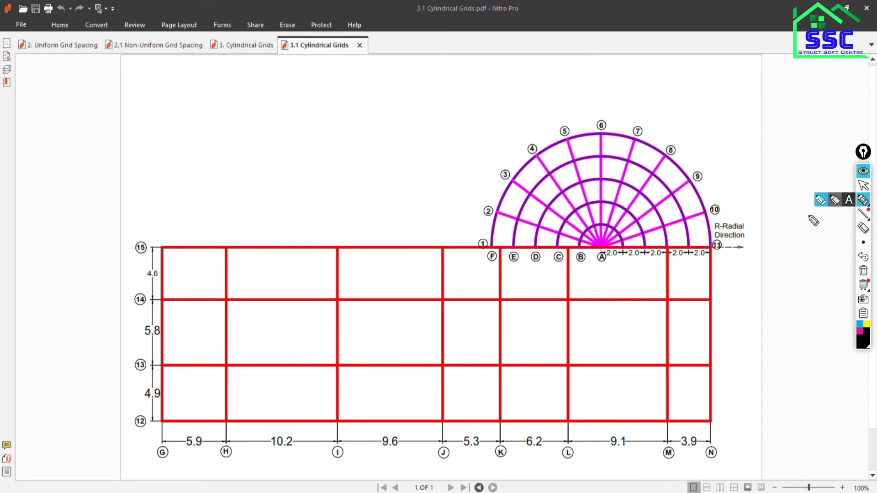
drag(169, 406, 168, 398)
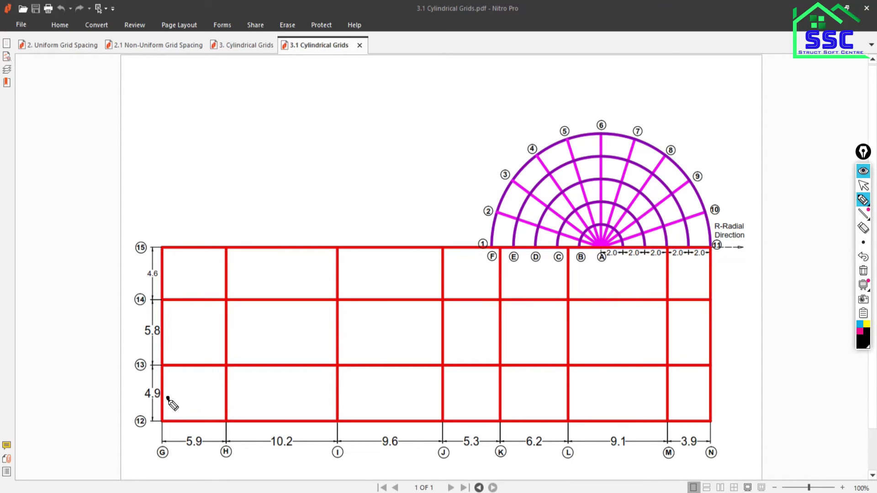
mouse_move(238, 393)
mouse_down()
mouse_move(236, 400)
mouse_move(247, 399)
mouse_up()
drag(347, 395, 343, 405)
drag(446, 395, 456, 398)
mouse_move(513, 396)
mouse_down()
mouse_move(514, 407)
mouse_move(522, 395)
mouse_up()
drag(578, 395, 576, 405)
drag(672, 396, 675, 406)
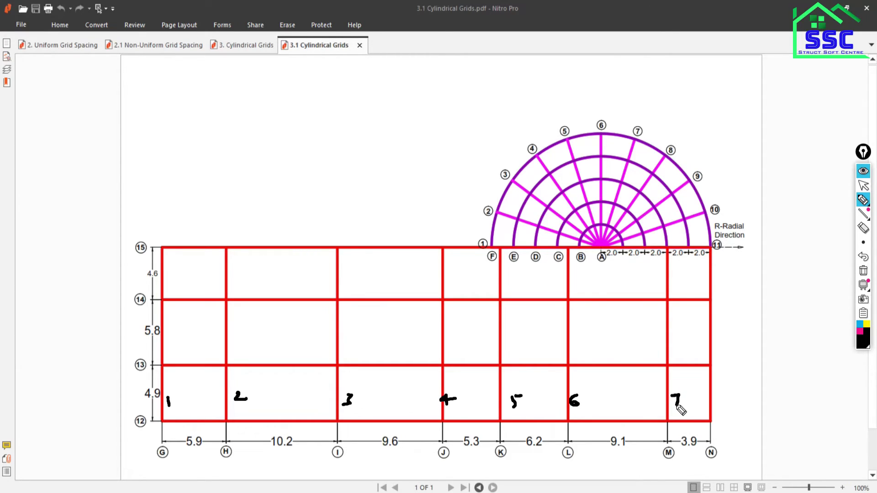
mouse_move(736, 395)
mouse_down()
mouse_move(734, 408)
mouse_move(737, 391)
mouse_up()
- Number horizontal grid lines 12–15 as 1–4 with the pen
mouse_move(161, 423)
mouse_down()
mouse_move(124, 419)
mouse_move(105, 427)
mouse_up()
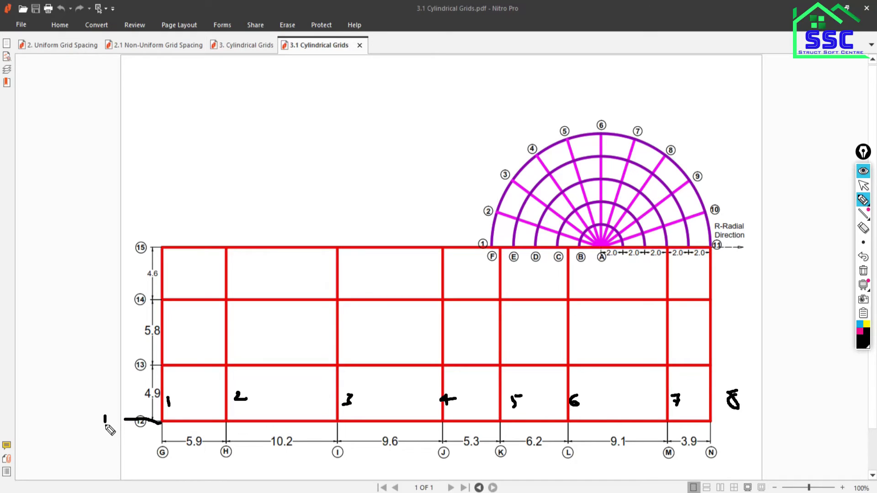
drag(151, 370, 102, 375)
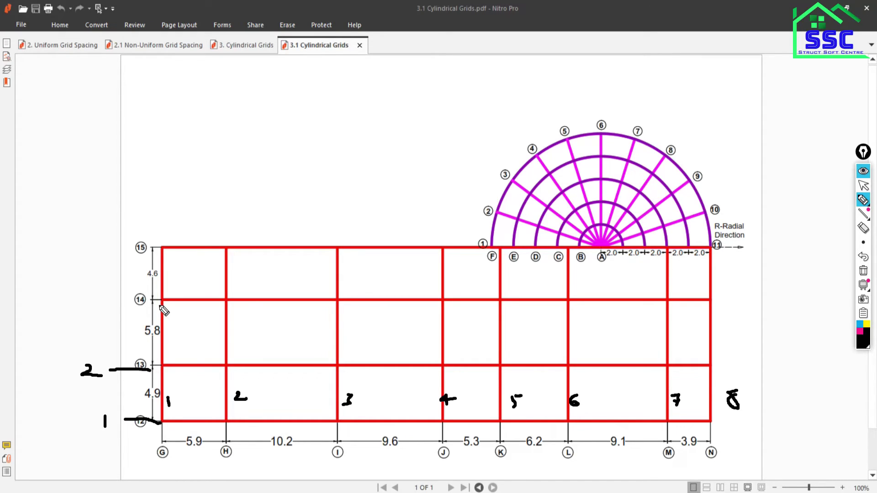
drag(148, 300, 68, 306)
drag(147, 248, 110, 248)
mouse_move(84, 240)
mouse_down()
mouse_move(103, 248)
mouse_move(85, 253)
mouse_up()
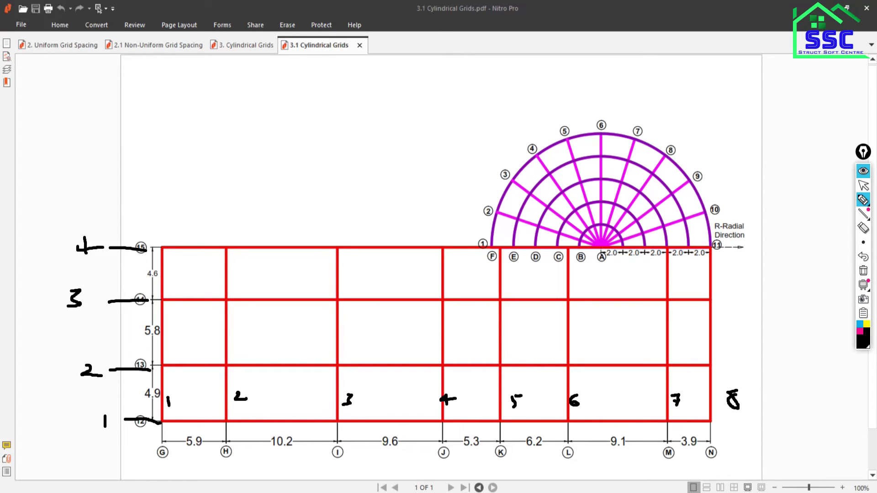
- Erase all ink and select ETABS's X-direction grid line count to set it to 8
mouse_move(864, 272)
click(863, 285)
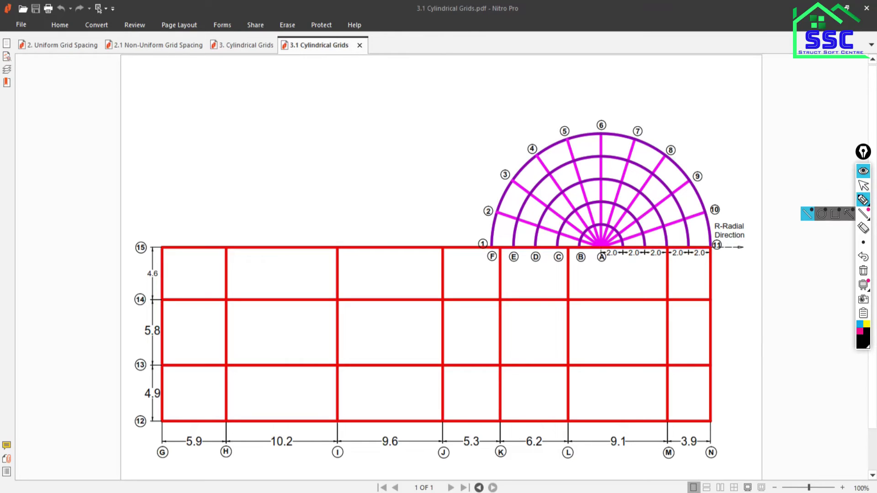
click(864, 185)
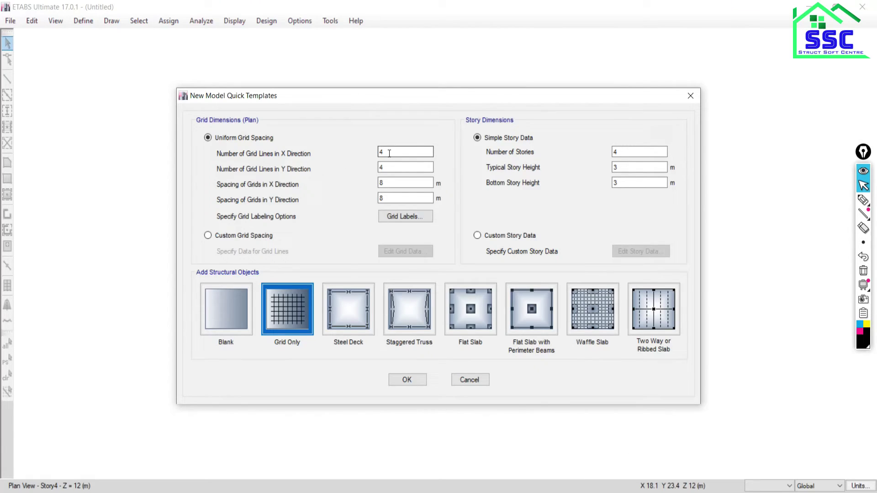
double_click(392, 151)
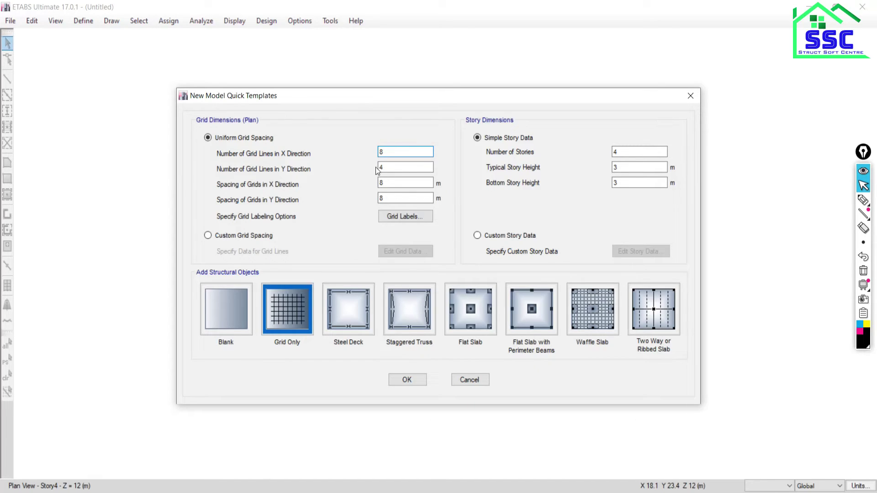
- Set 4 Y grid lines, switch to custom grid spacing, and show G1's grid data as spacings
key(Tab)
text(4)
key(alt+Tab)
click(225, 237)
click(397, 250)
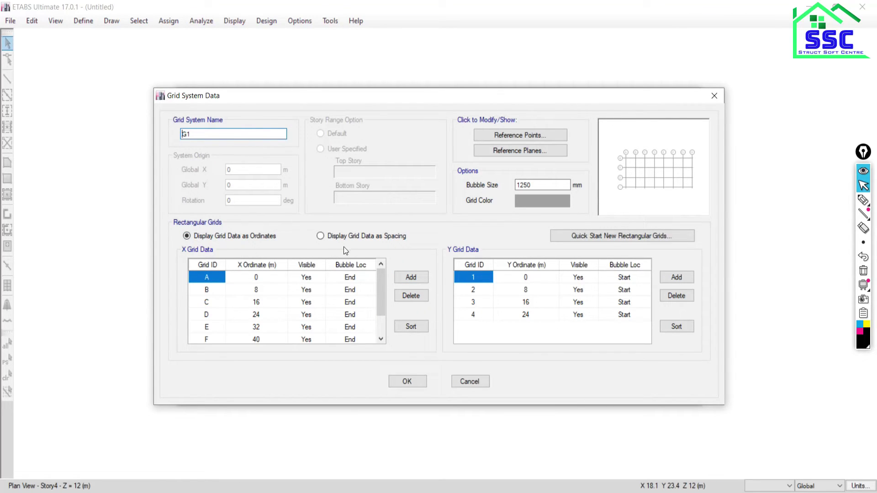
click(321, 236)
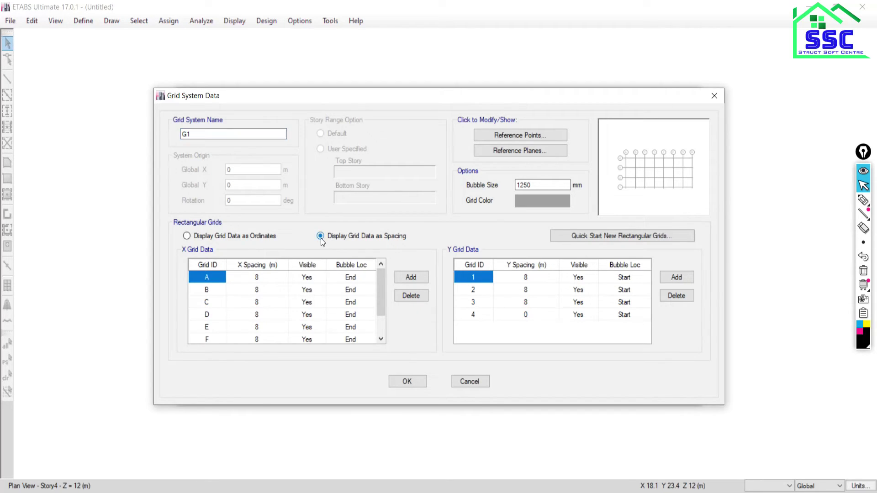
click(258, 278)
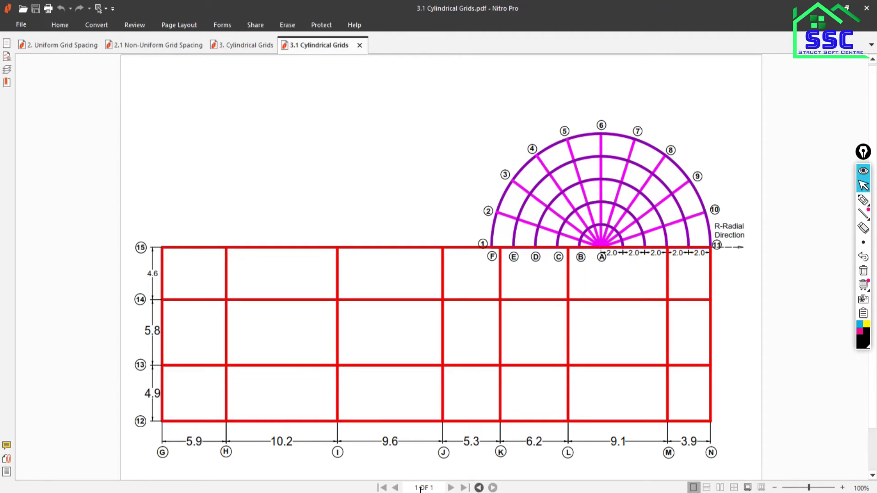
mouse_move(632, 492)
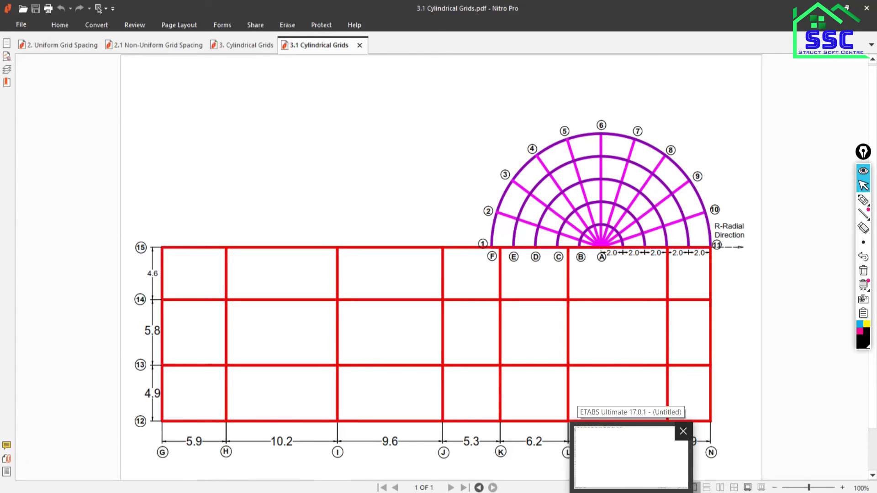
- Enter X spacings 5.9 and 10.2 for grids A and B, correcting grid C from 4.6 to 9.6
click(631, 457)
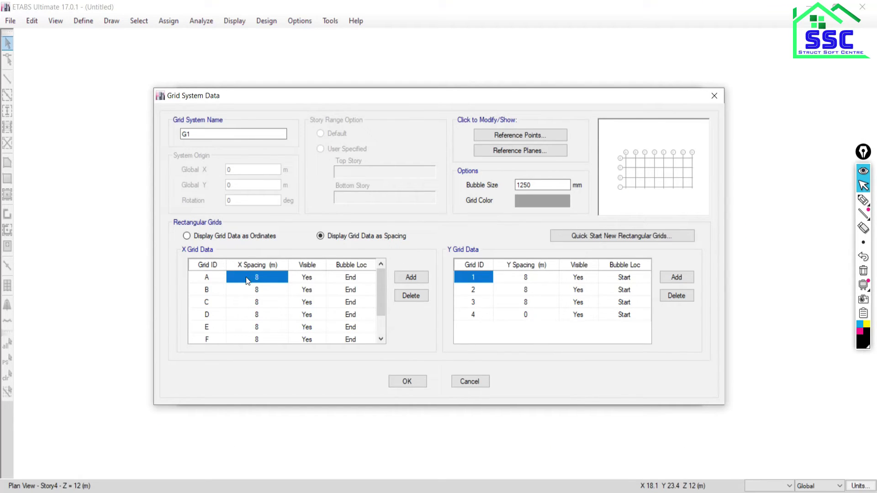
text(5.9)
key(Return)
text(1)
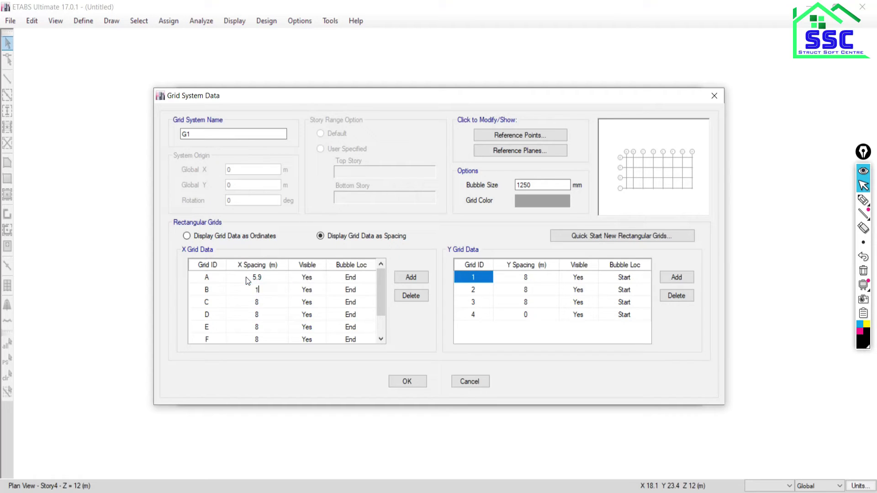
text(0.2)
key(Return)
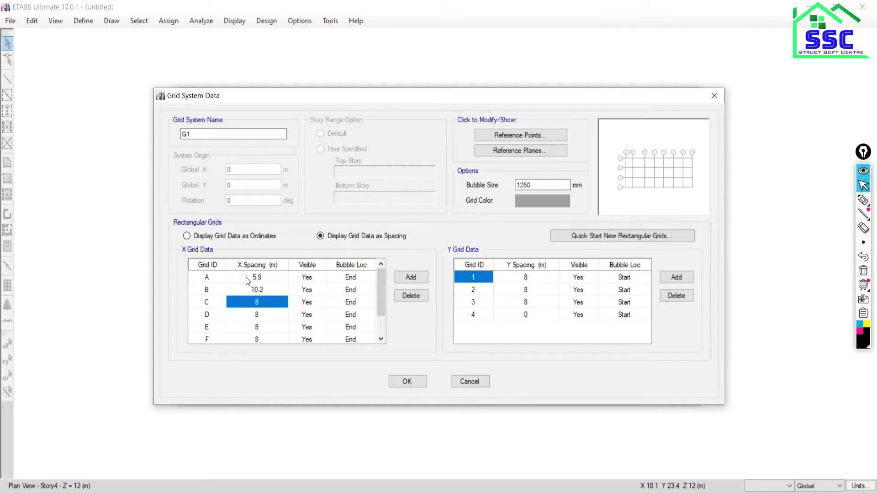
text(4.6)
key(Return)
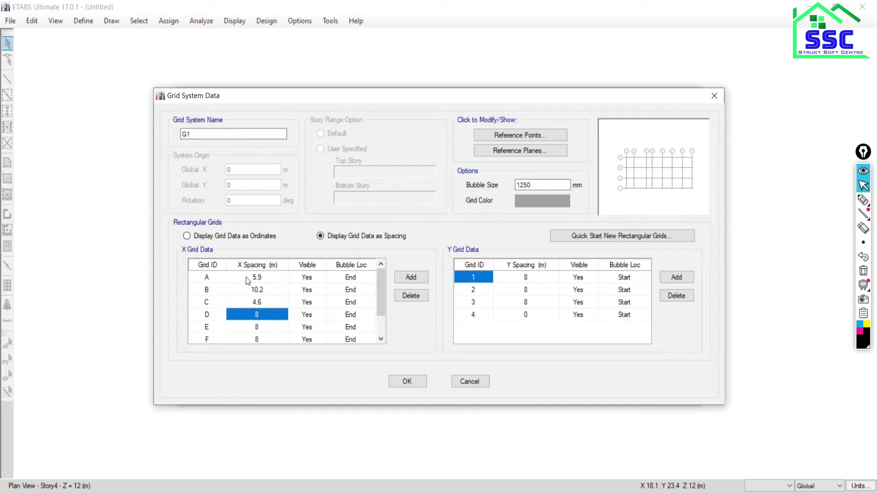
key(alt+Tab)
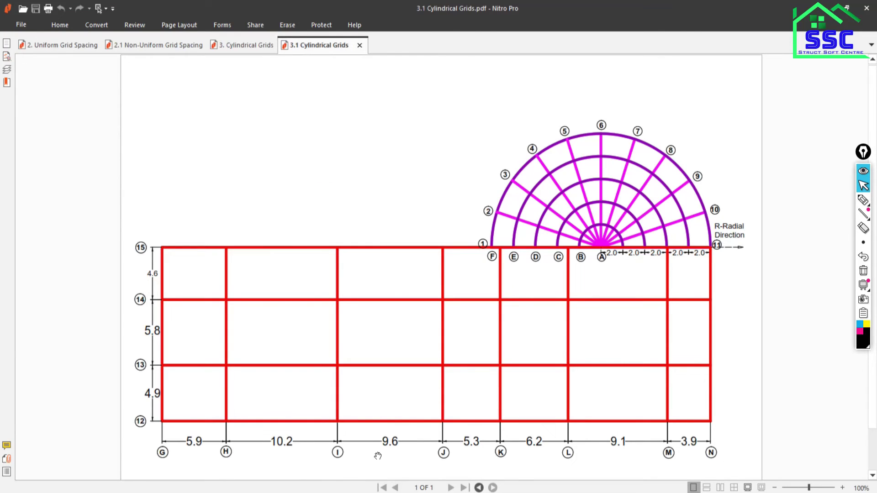
key(alt+Tab)
click(257, 303)
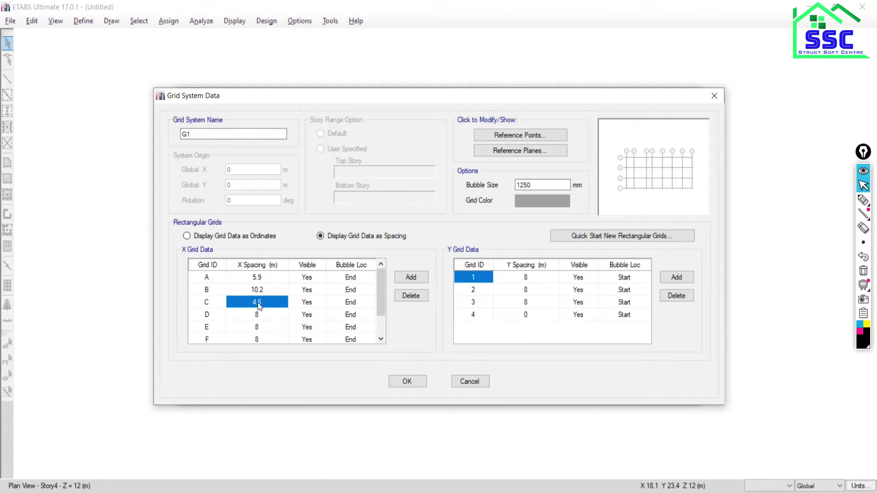
text(9.6)
key(Return)
- Enter the remaining X spacings 5.3, 6.2, 9.1 and 3.9 for grids D–G
key(alt+Tab)
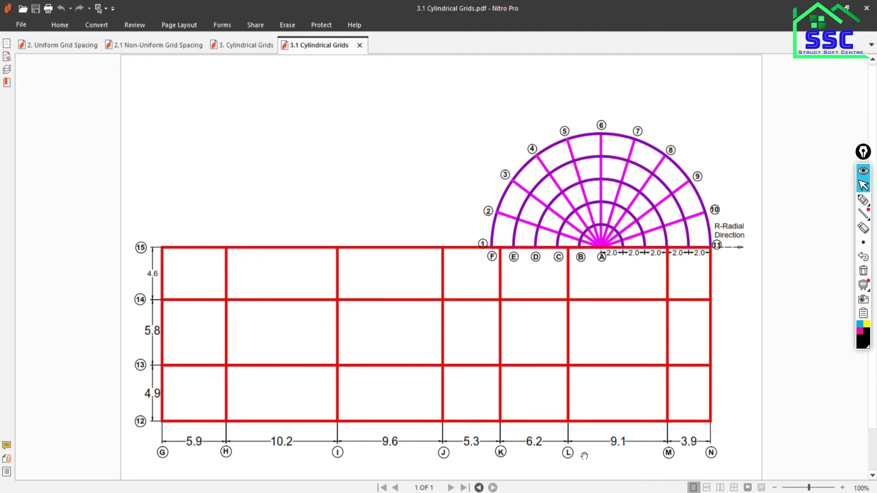
key(alt+Tab)
text(5.)
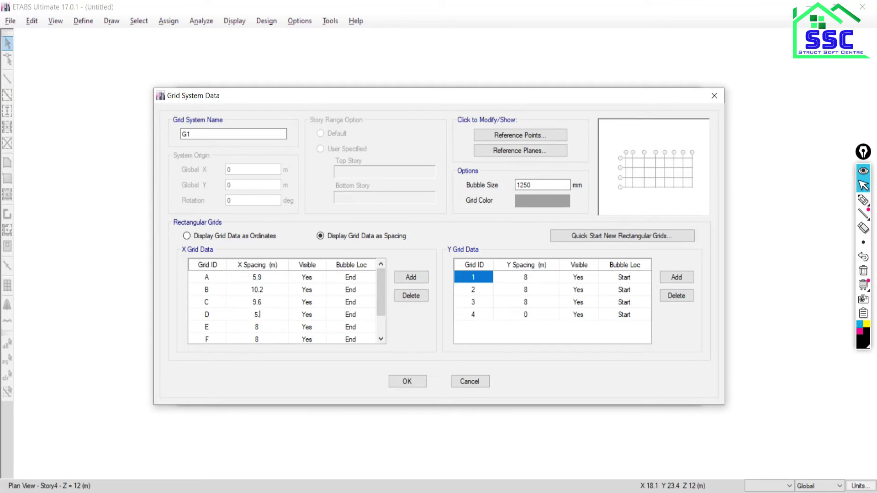
text(3)
key(Return)
text(6.2)
key(Return)
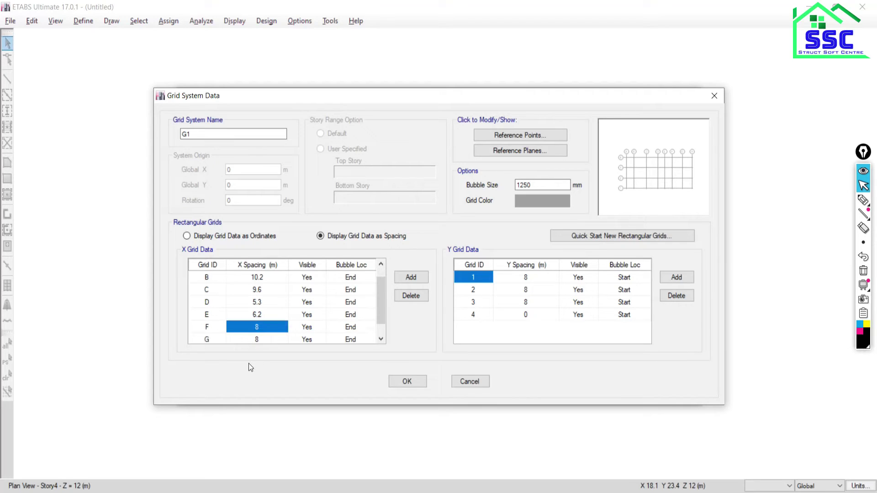
key(alt+Tab)
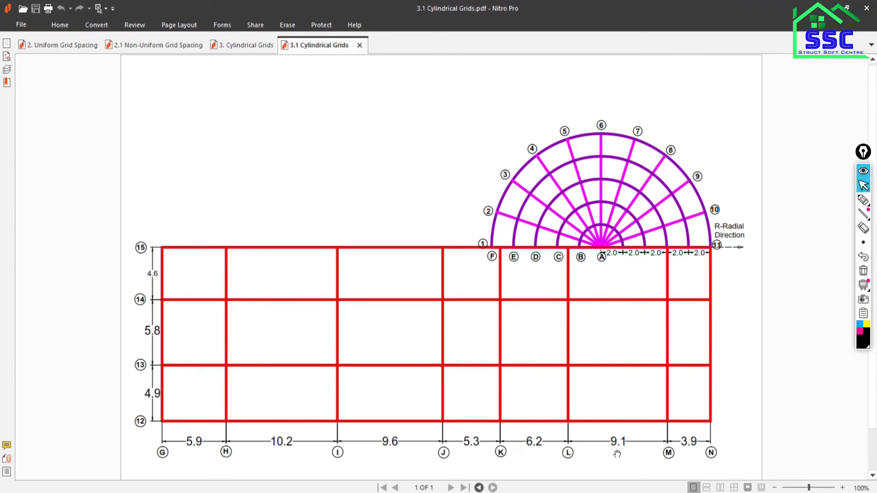
key(alt+Tab)
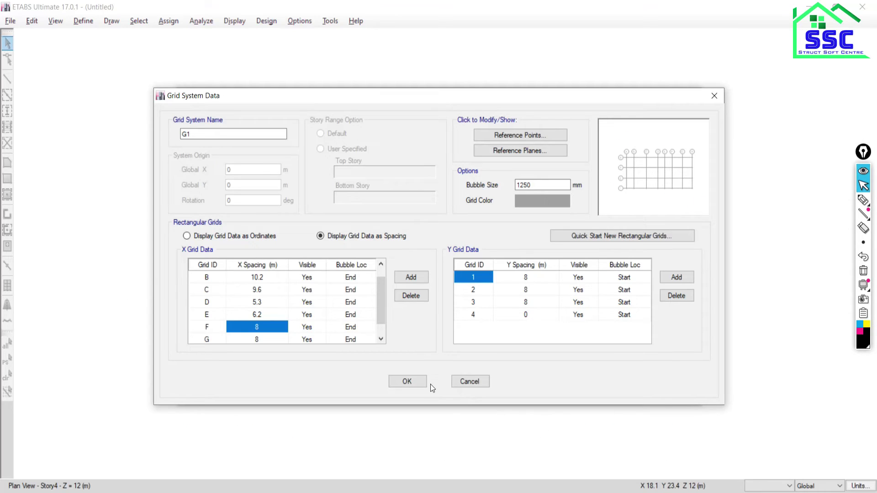
text(9.1)
key(Return)
text(3.)
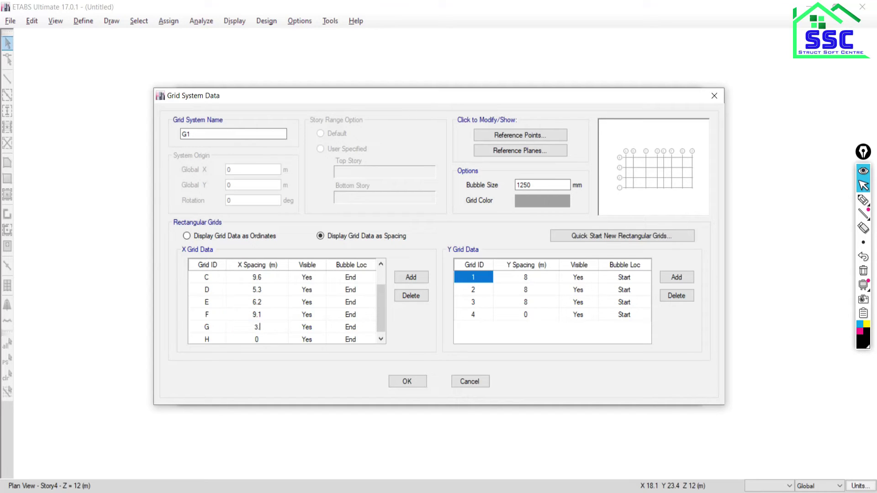
text(9)
key(Return)
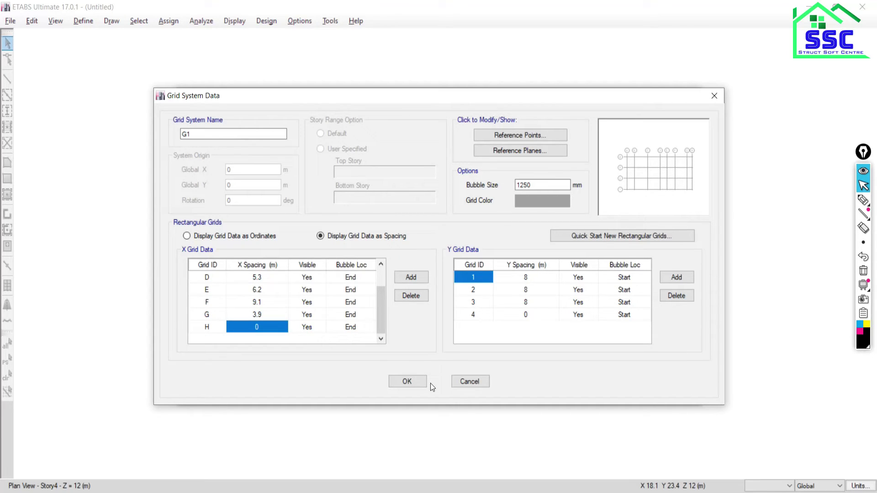
key(alt+Tab)
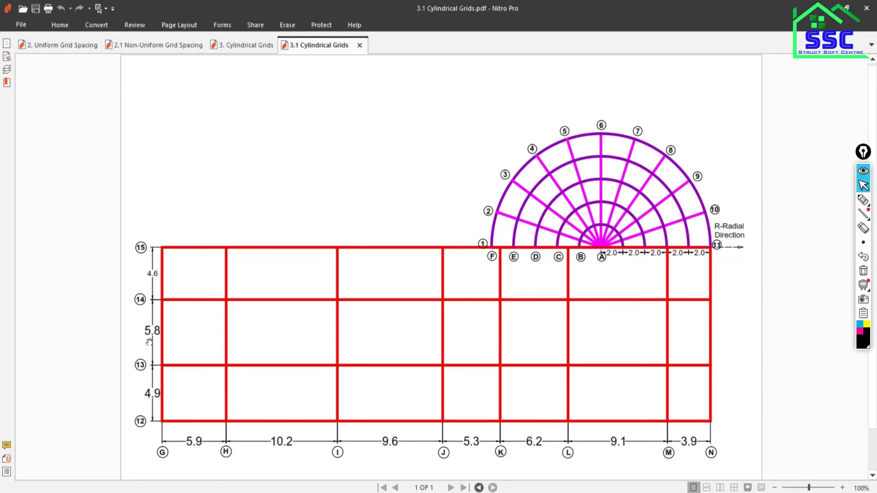
key(alt+Tab)
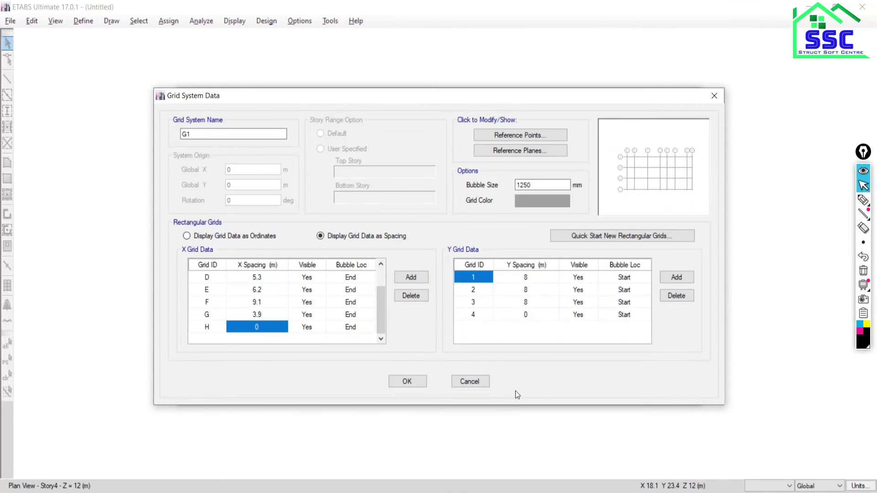
- Set G1's Y spacings to 4.9, 5.8 and 4.6 m
click(524, 278)
text(4.)
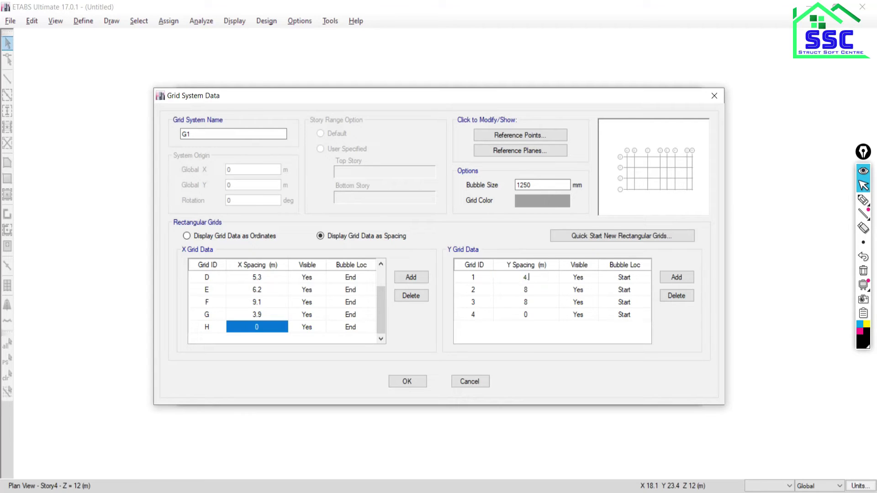
text(9)
key(Return)
text(5.8)
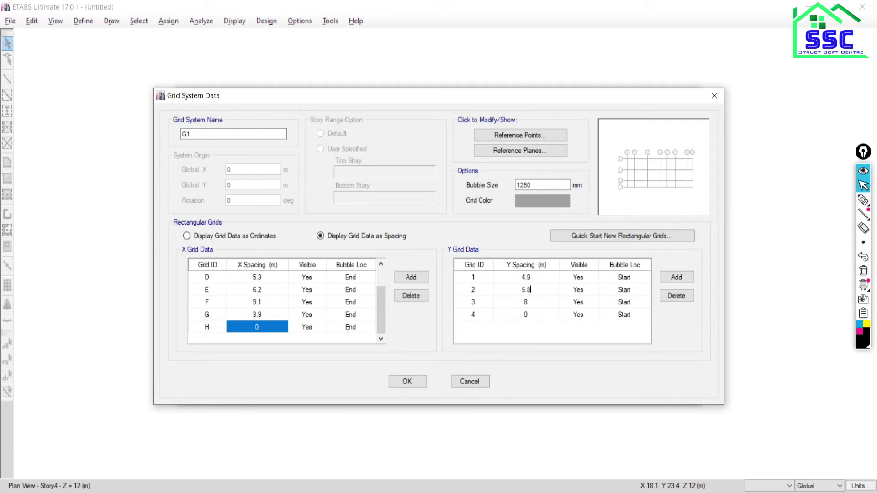
key(Return)
key(alt+Tab)
key(alt+Tab)
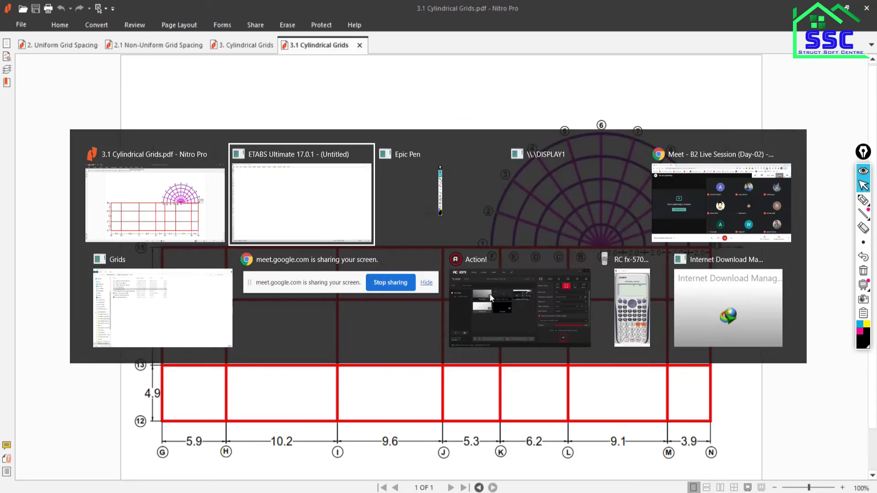
text(4.6)
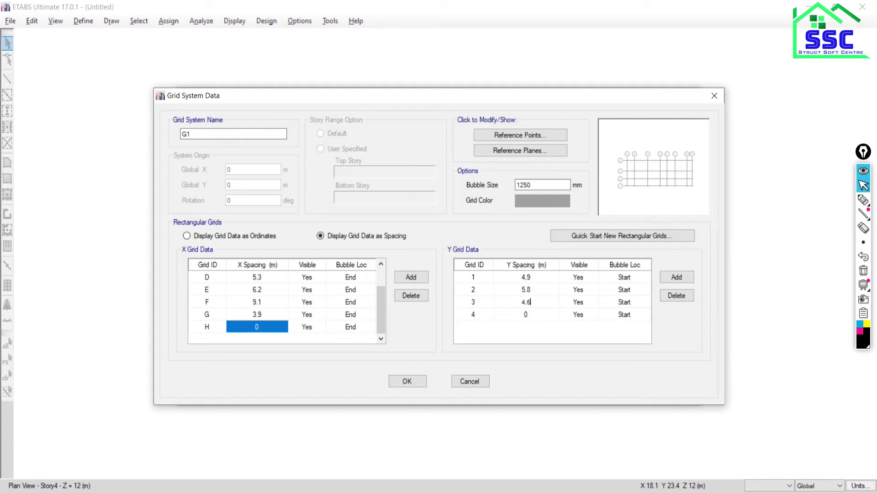
key(Return)
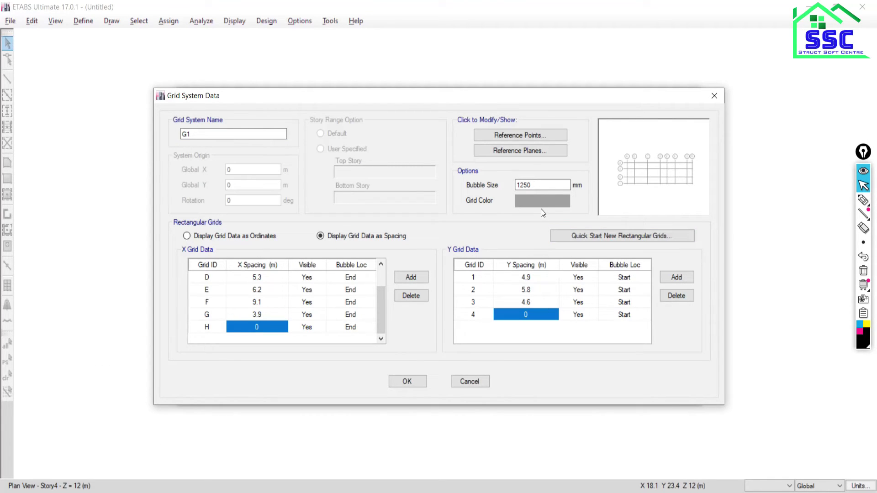
- Darken G1's grid colour to dark grey (Lum 69)
click(538, 204)
drag(560, 163, 564, 199)
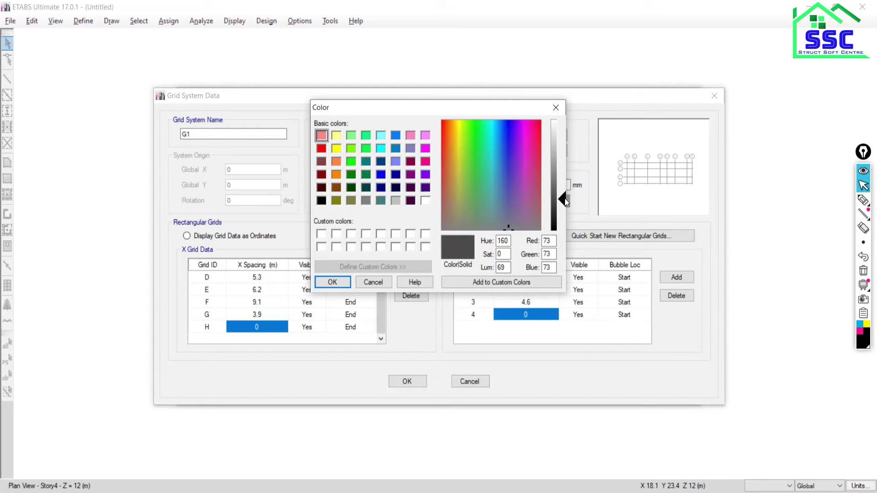
click(320, 282)
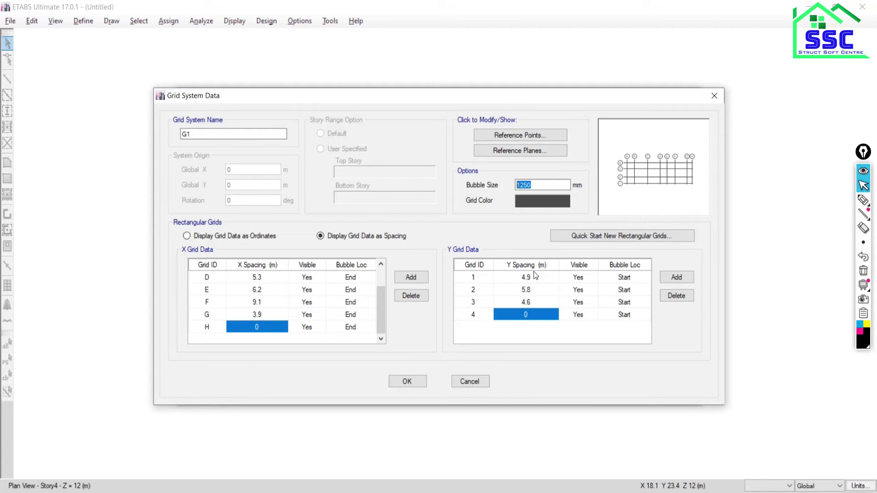
- Accept the G1 grid data, create a Grid Only model, and widen the plan view beside the 3D view
click(409, 380)
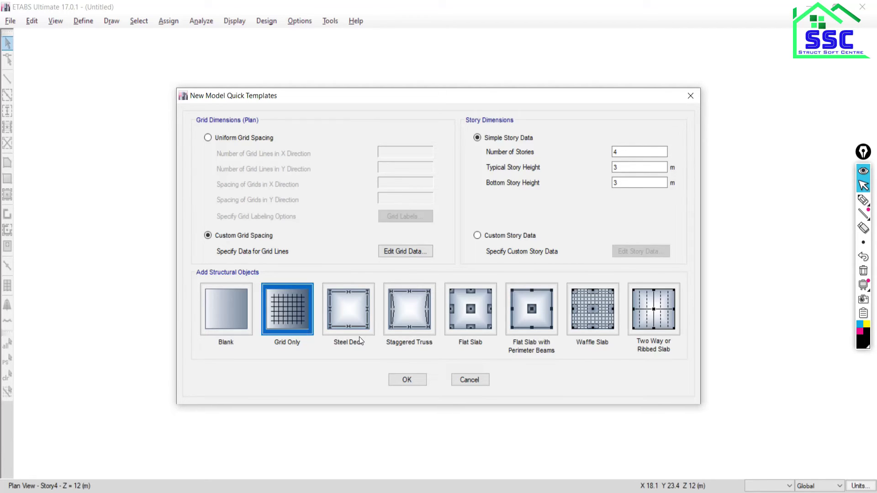
click(396, 380)
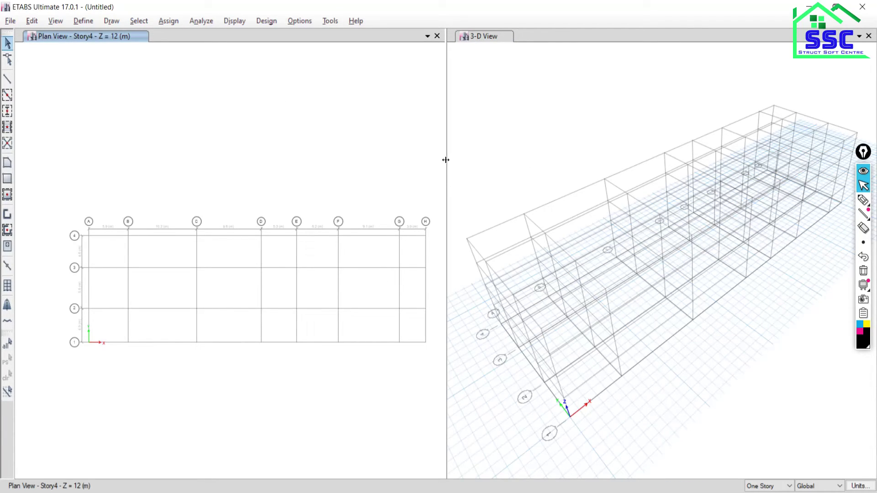
mouse_move(446, 161)
mouse_down()
mouse_move(577, 143)
mouse_move(566, 143)
mouse_up()
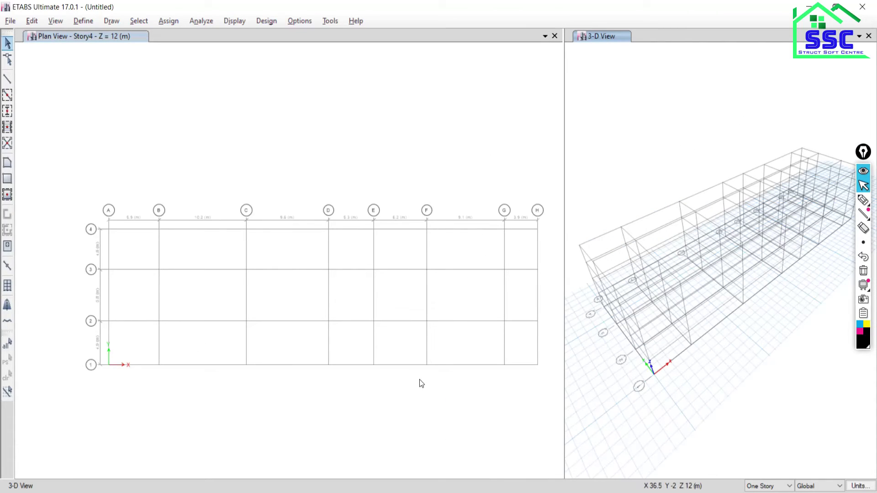
click(323, 290)
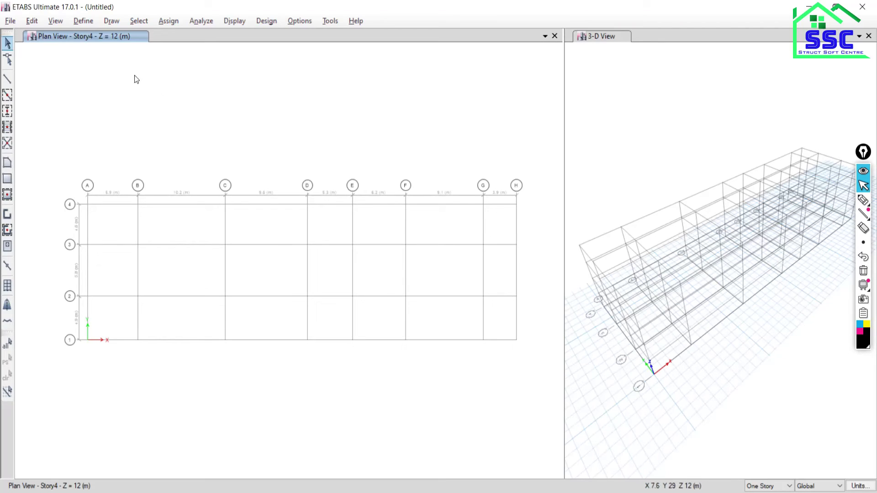
click(32, 22)
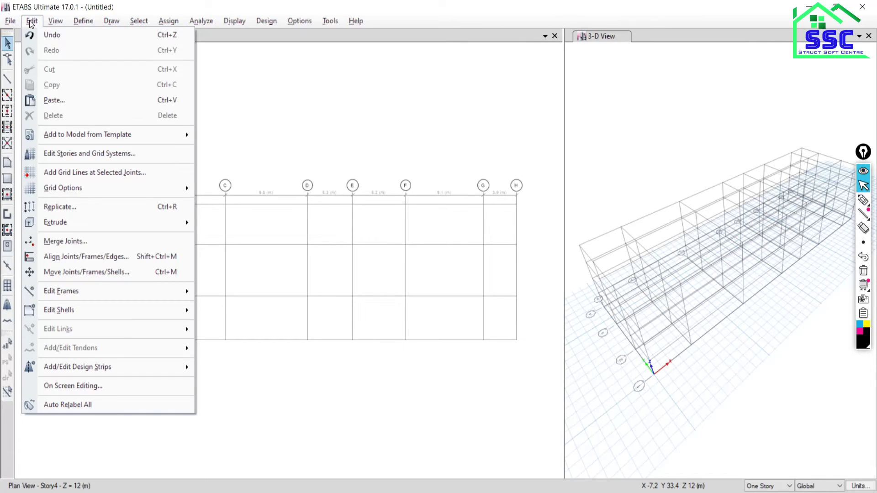
- Add a new grid system G2 via Edit Stories and Grid Systems and make it Cylindrical
click(62, 154)
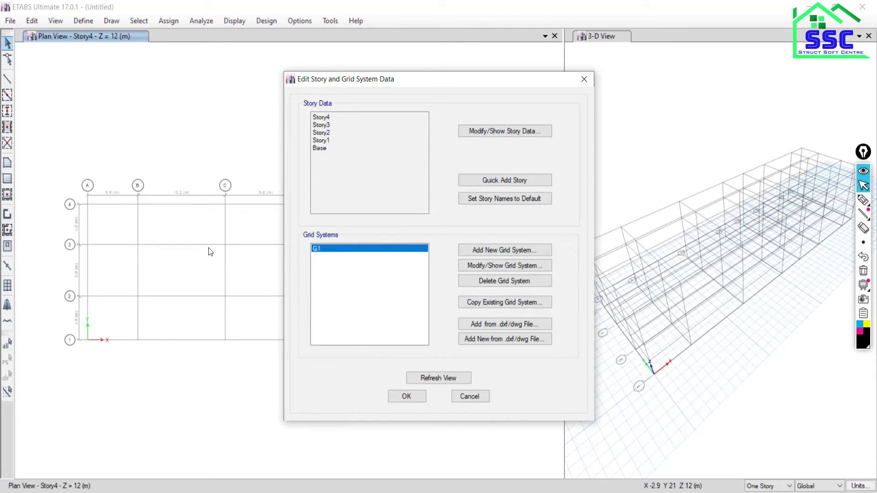
click(488, 254)
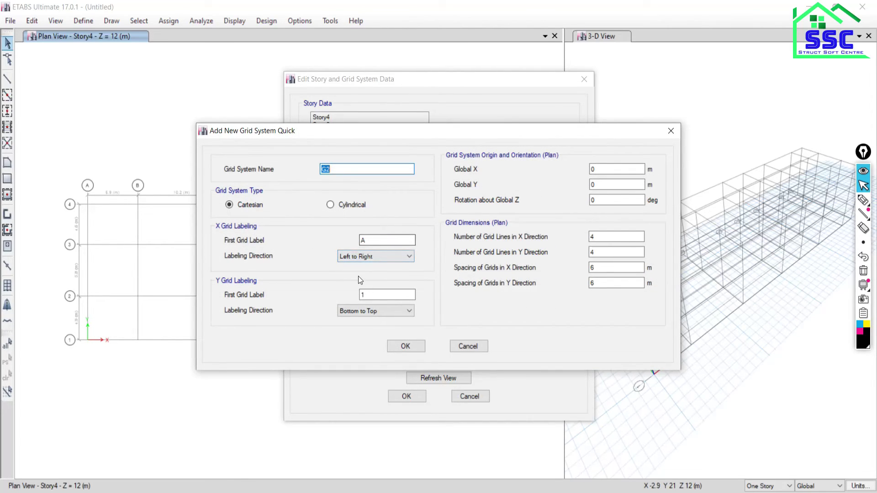
click(330, 205)
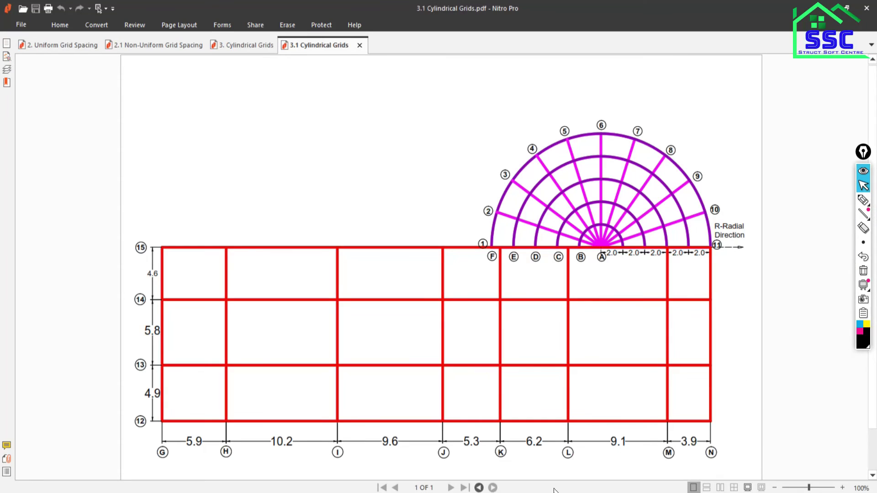
- Zoom and pan the PDF to frame the semicircular cylindrical grid
click(843, 488)
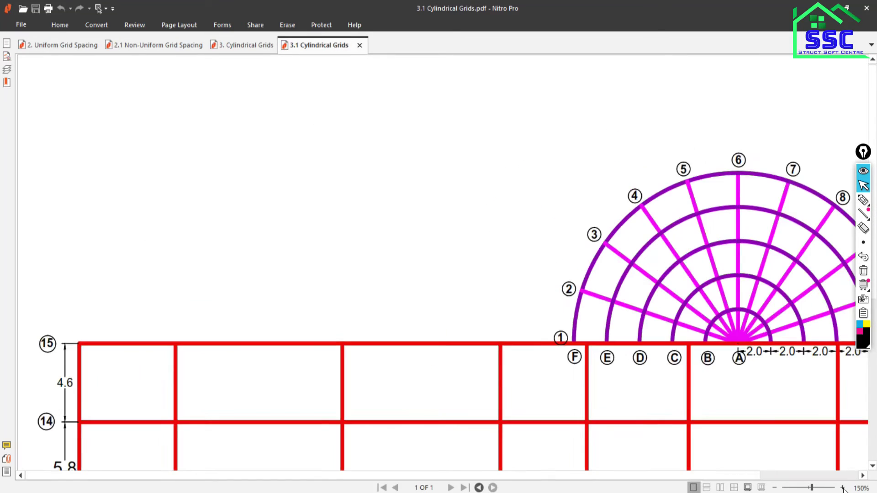
click(843, 488)
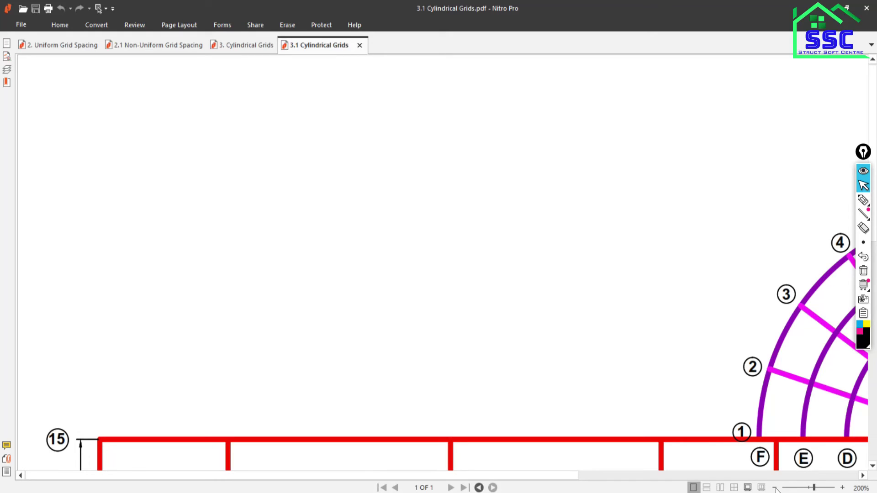
click(776, 488)
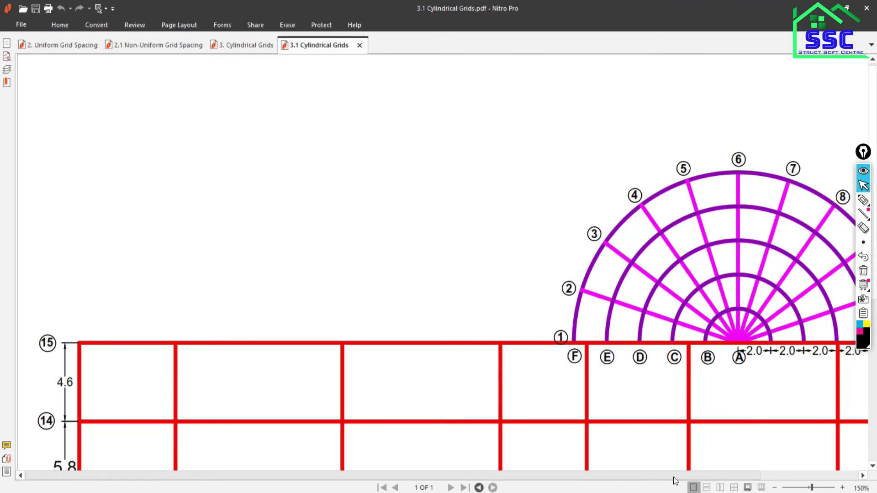
drag(673, 477, 774, 470)
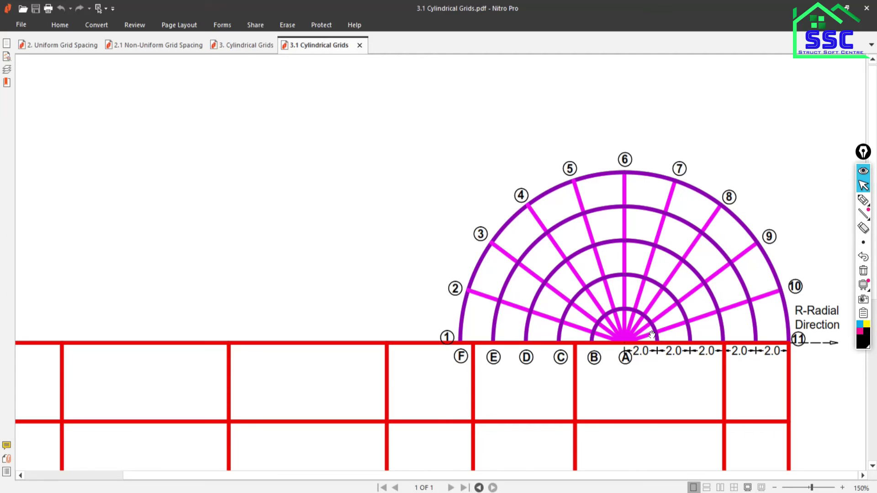
- Number the six radial grid lines A–F with the screen pen, then clear the ink
click(864, 199)
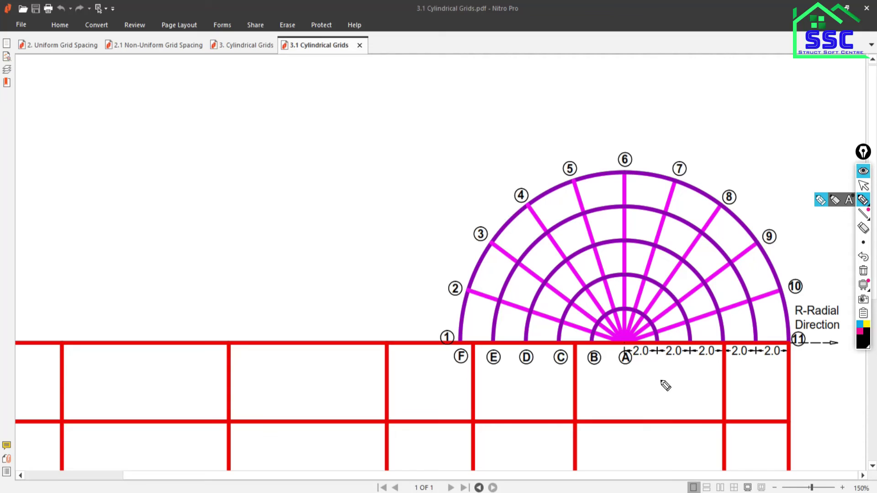
mouse_move(626, 376)
mouse_down()
mouse_move(625, 388)
mouse_move(598, 387)
mouse_up()
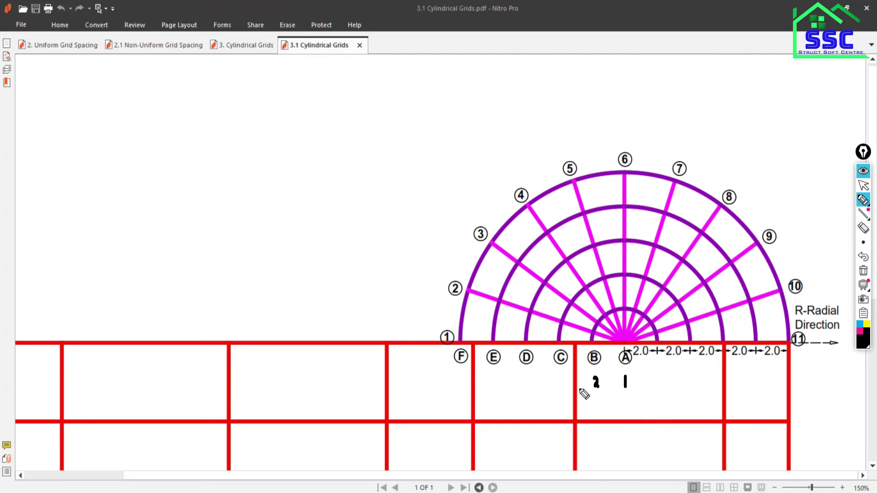
mouse_move(549, 377)
mouse_down()
mouse_move(562, 382)
mouse_move(534, 379)
mouse_up()
mouse_move(525, 374)
mouse_down()
mouse_move(525, 387)
mouse_move(489, 388)
mouse_move(501, 376)
mouse_move(460, 382)
mouse_up()
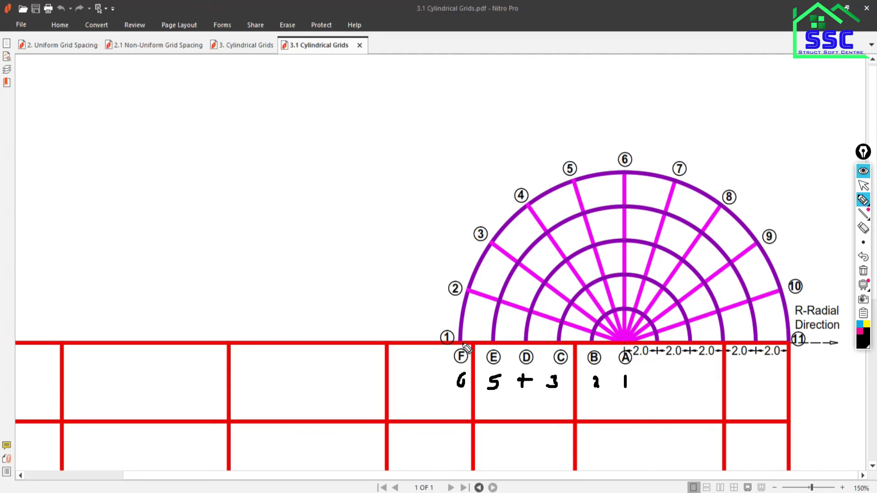
drag(462, 341, 462, 368)
mouse_move(495, 341)
mouse_down()
mouse_move(495, 366)
mouse_move(526, 371)
mouse_up()
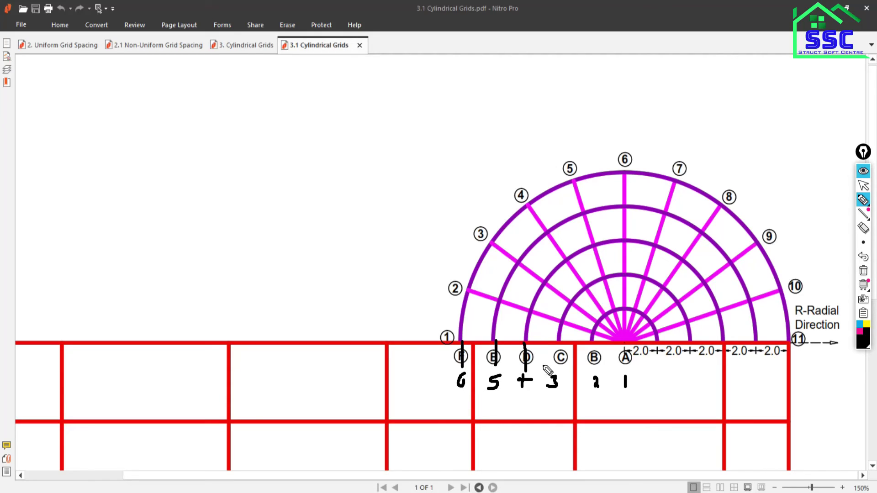
drag(560, 342, 558, 371)
drag(595, 342, 596, 369)
drag(627, 341, 630, 373)
click(864, 272)
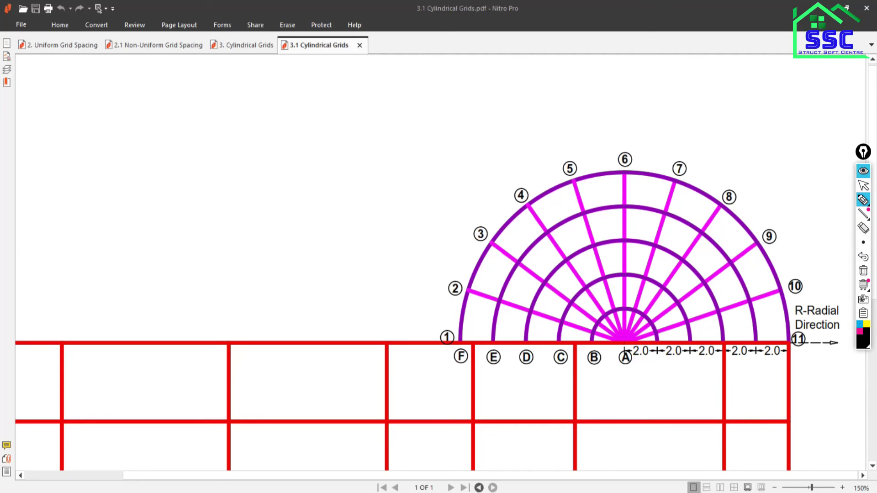
- Set G2 to 6 R-direction lines and mark the 18° angle between radial lines
click(863, 185)
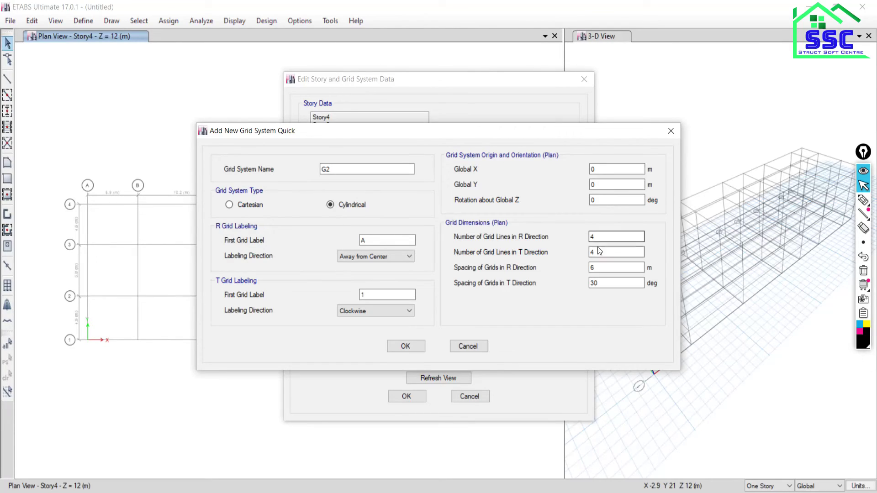
double_click(594, 236)
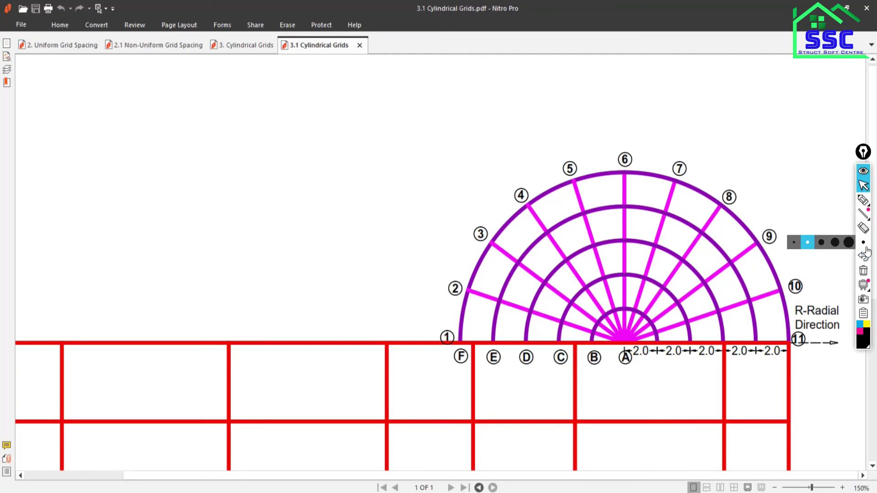
click(864, 199)
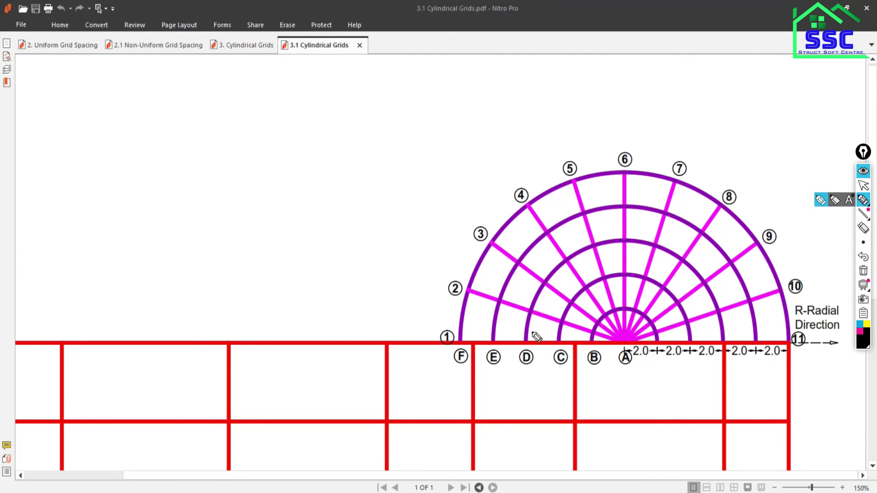
mouse_move(545, 321)
mouse_down()
mouse_move(538, 340)
mouse_move(505, 333)
mouse_move(525, 317)
mouse_up()
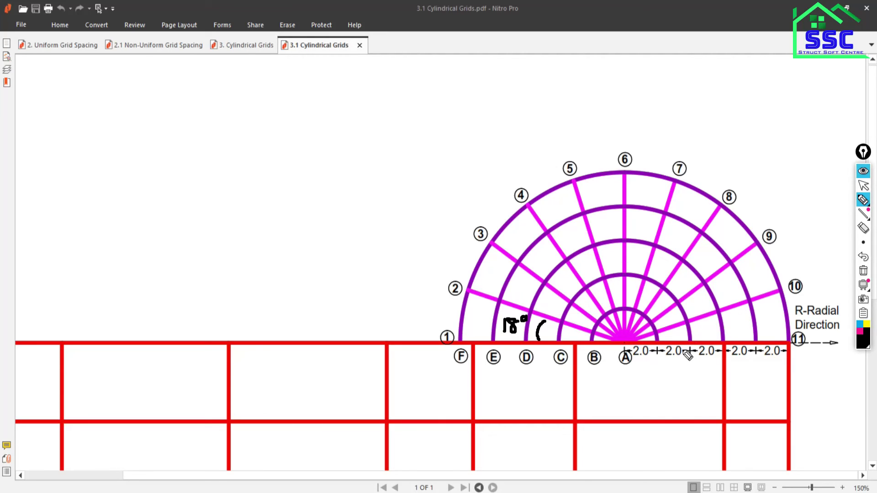
- Handwrite 180/18 + 1 = 11 tangential lines on the drawing
mouse_move(201, 123)
mouse_down()
mouse_move(201, 150)
mouse_move(247, 133)
mouse_up()
mouse_move(197, 161)
mouse_down()
mouse_move(264, 163)
mouse_move(221, 206)
mouse_move(245, 196)
mouse_move(242, 183)
mouse_up()
mouse_move(285, 149)
mouse_down()
mouse_move(285, 173)
mouse_move(302, 160)
mouse_move(314, 174)
mouse_move(366, 153)
mouse_move(376, 165)
mouse_up()
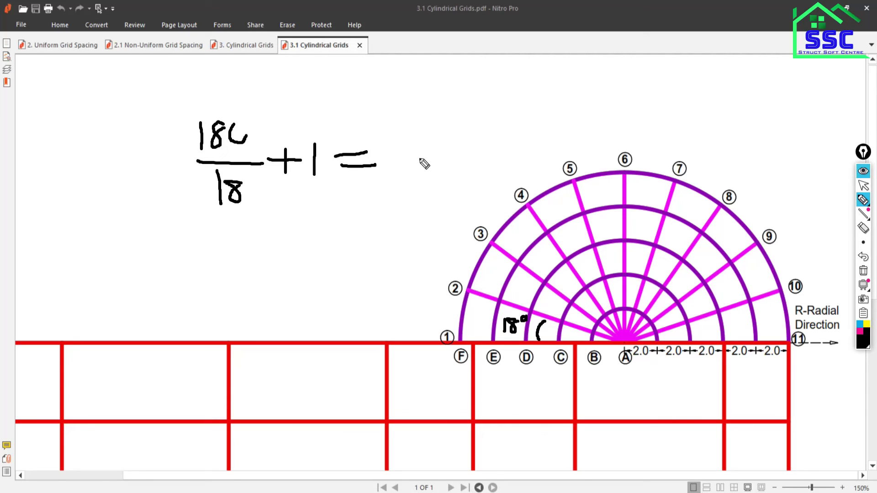
mouse_move(395, 136)
mouse_down()
mouse_move(393, 171)
mouse_move(414, 168)
mouse_up()
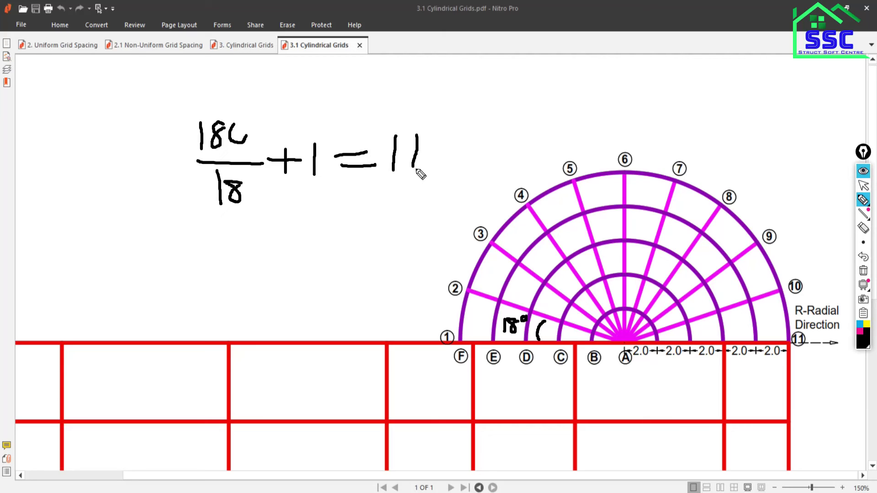
click(864, 185)
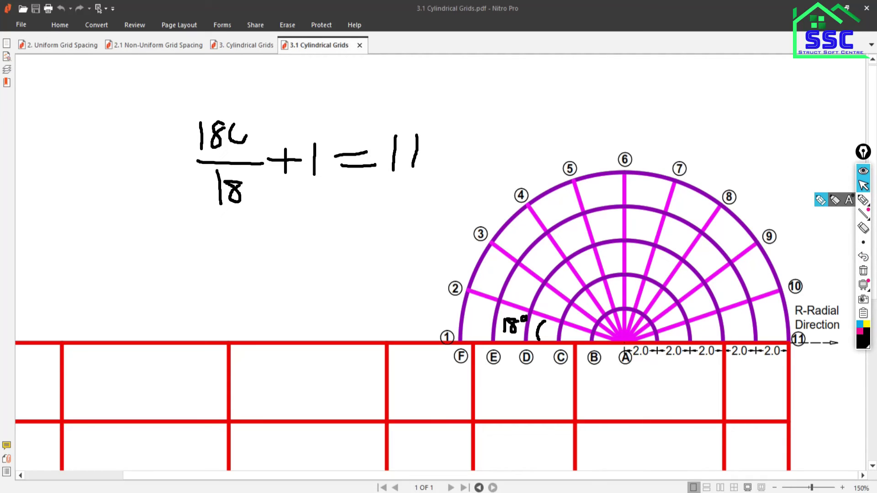
key(alt+Tab)
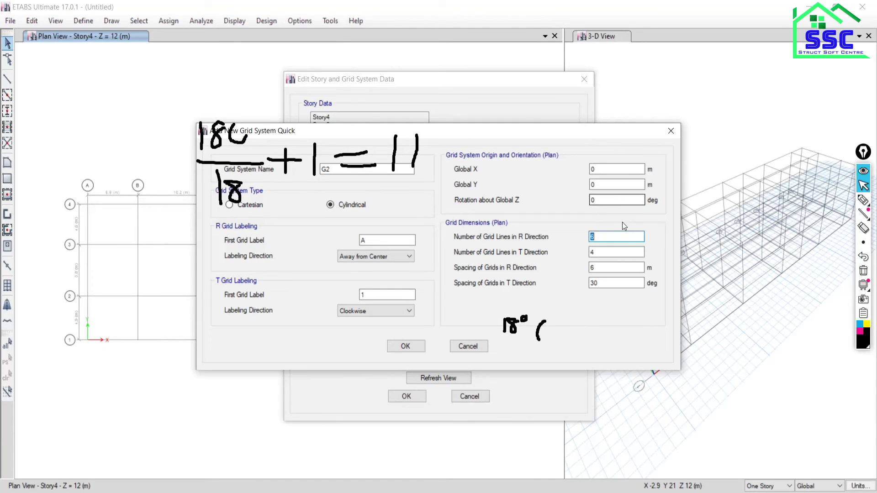
- Give G2 11 T-direction lines at 18° spacing with 2 m radial spacing, and apply the grids
double_click(606, 252)
text(11)
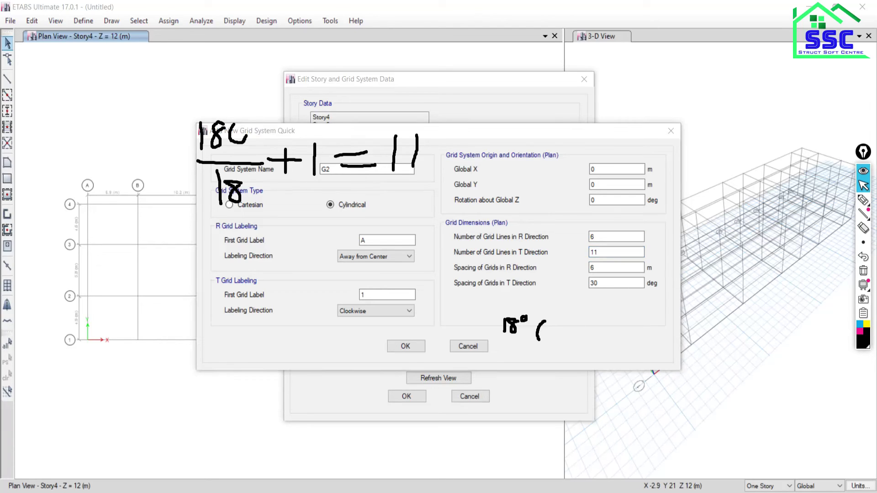
key(alt+Tab)
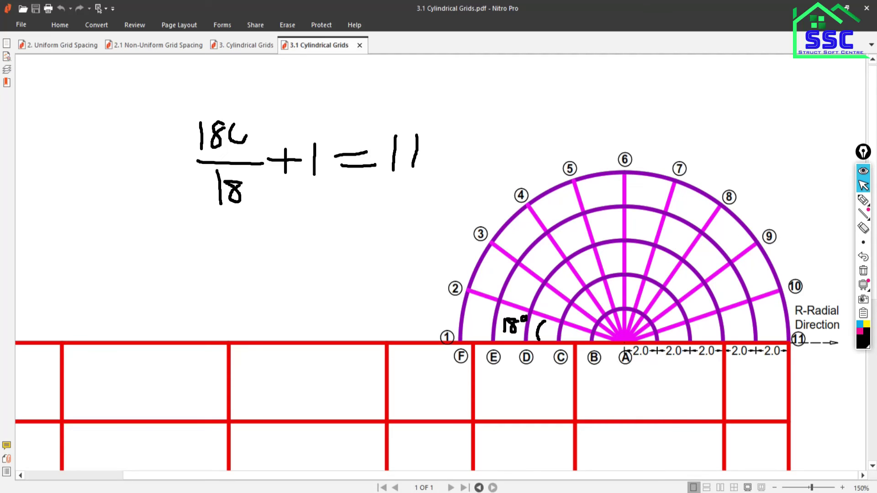
key(alt+Tab)
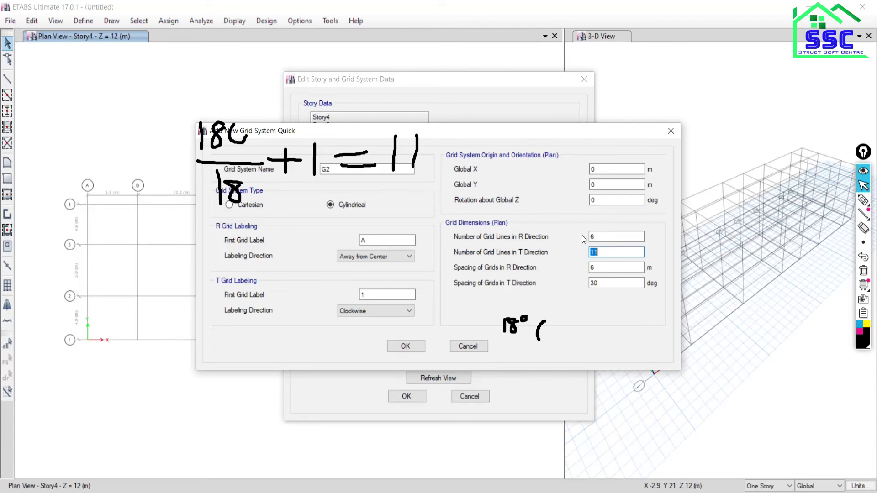
key(Tab)
text(2)
key(Tab)
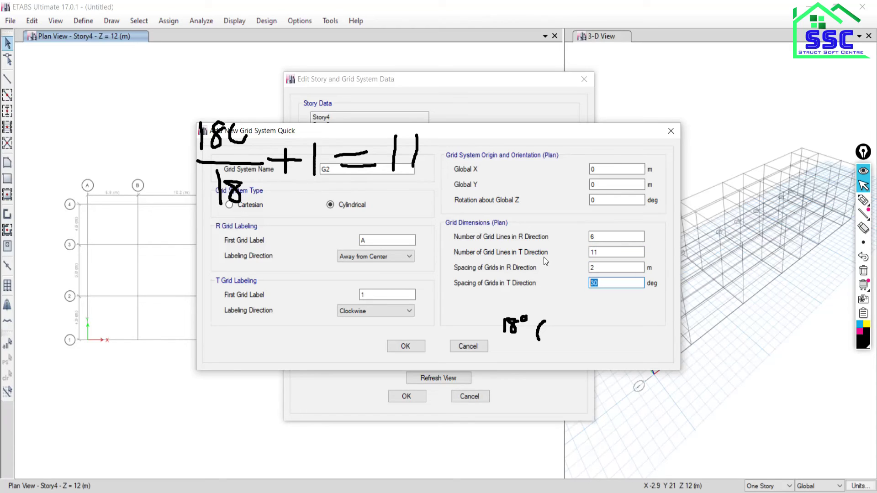
text(18)
click(406, 346)
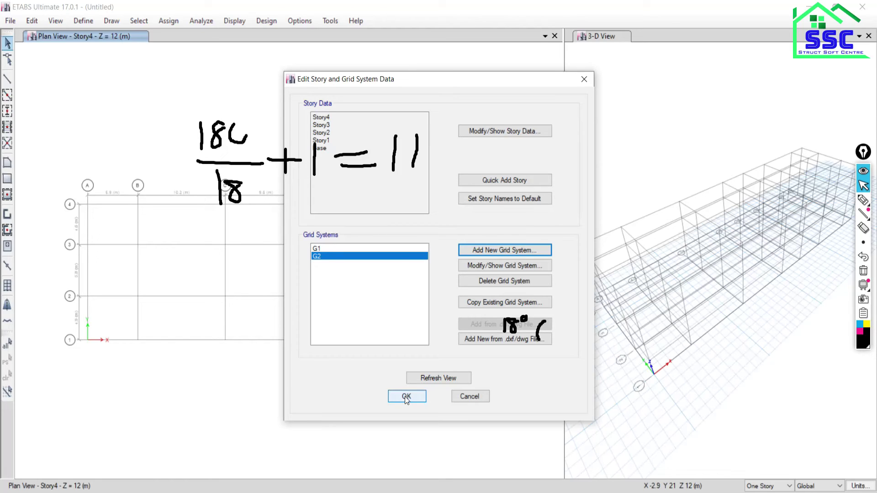
click(405, 397)
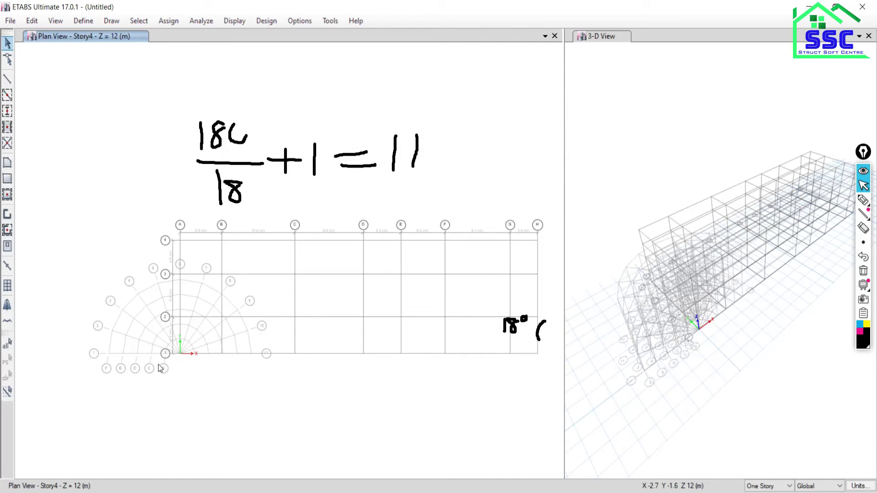
- Pan and zoom the plan view to show the new G2 half-circle beside G1
mouse_move(159, 368)
middle_down()
mouse_move(193, 358)
mouse_move(212, 329)
middle_up()
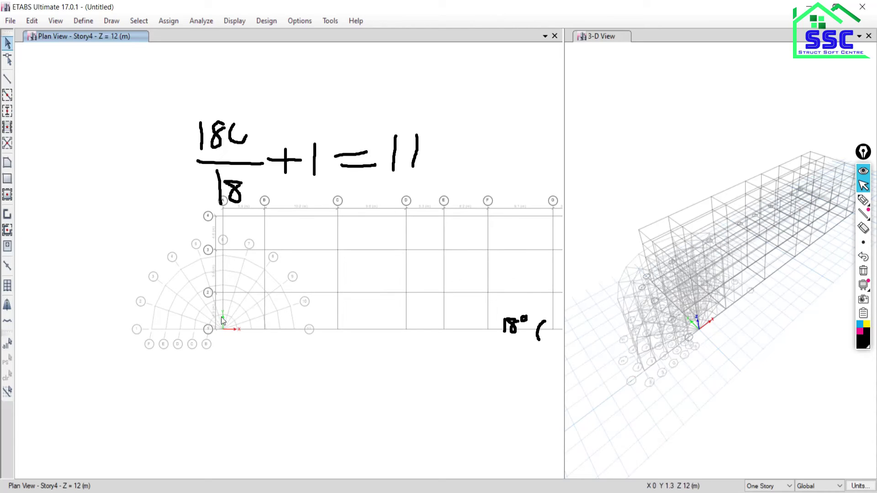
scroll(221, 324, up, 3)
scroll(220, 325, down, 3)
scroll(203, 329, up, 2)
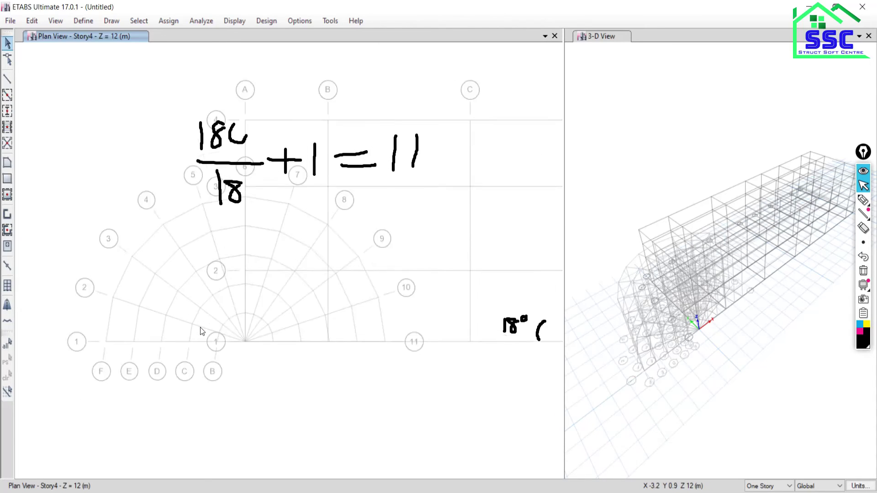
scroll(202, 328, up, 1)
scroll(254, 341, down, 1)
scroll(258, 338, down, 1)
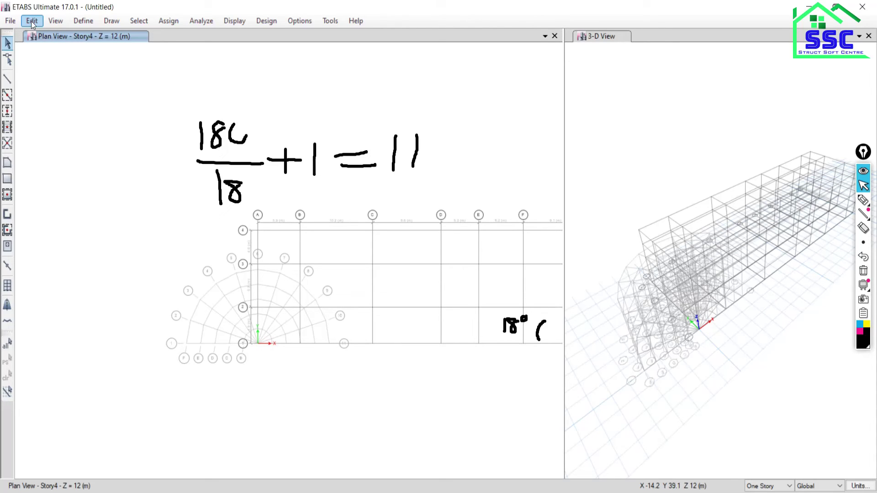
scroll(253, 385, up, 1)
scroll(302, 382, down, 1)
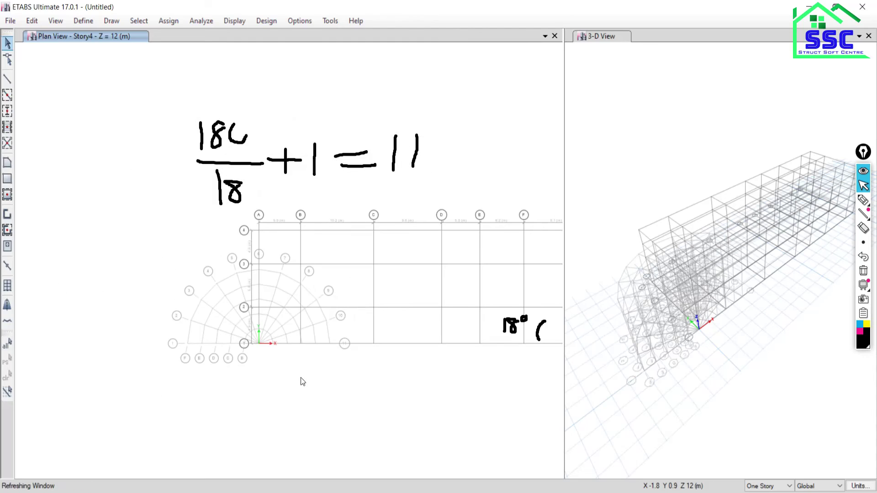
middle_drag(283, 342, 177, 328)
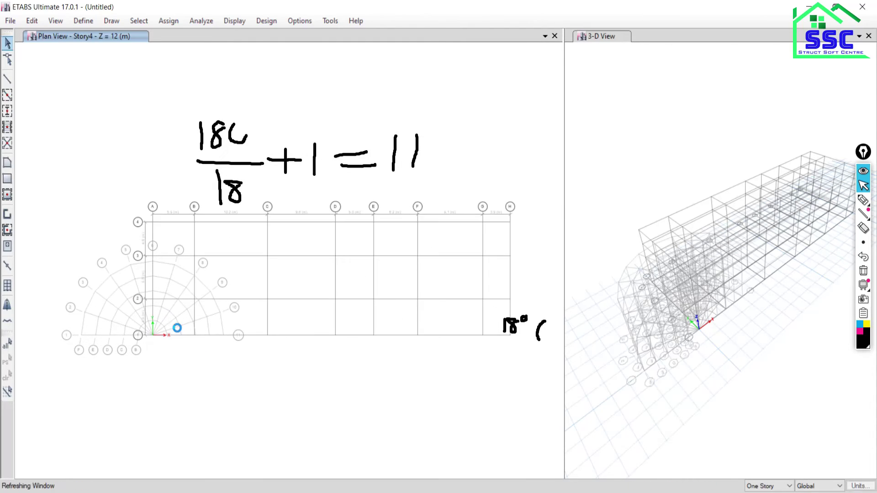
- Sketch in ink the X and Y offsets placing the half-circle on G1's top edge
click(864, 200)
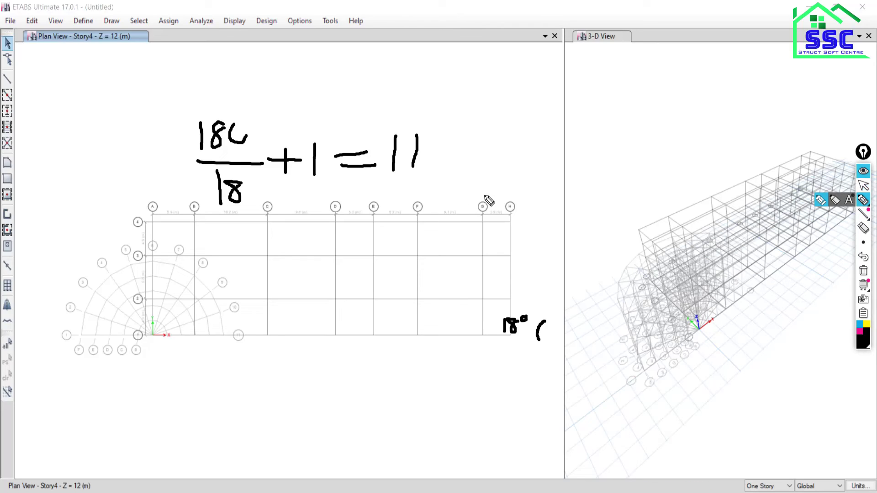
mouse_move(361, 224)
mouse_down()
mouse_move(496, 176)
mouse_move(512, 223)
mouse_up()
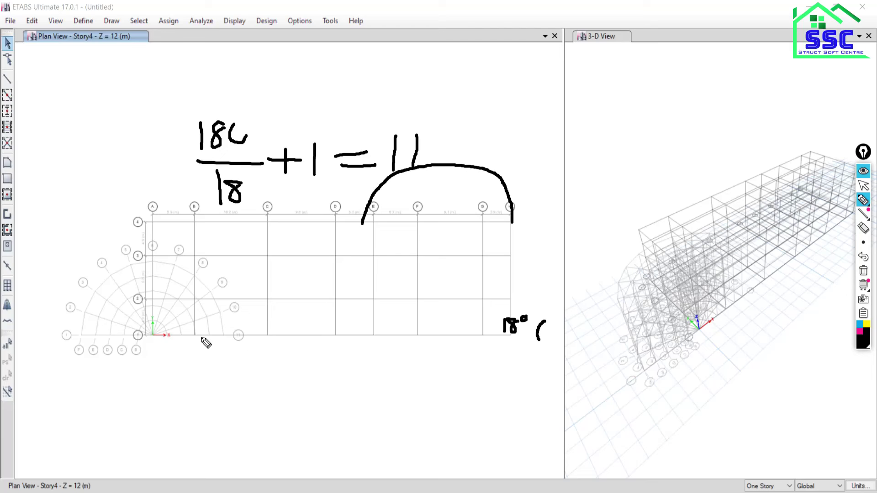
mouse_move(863, 242)
click(863, 270)
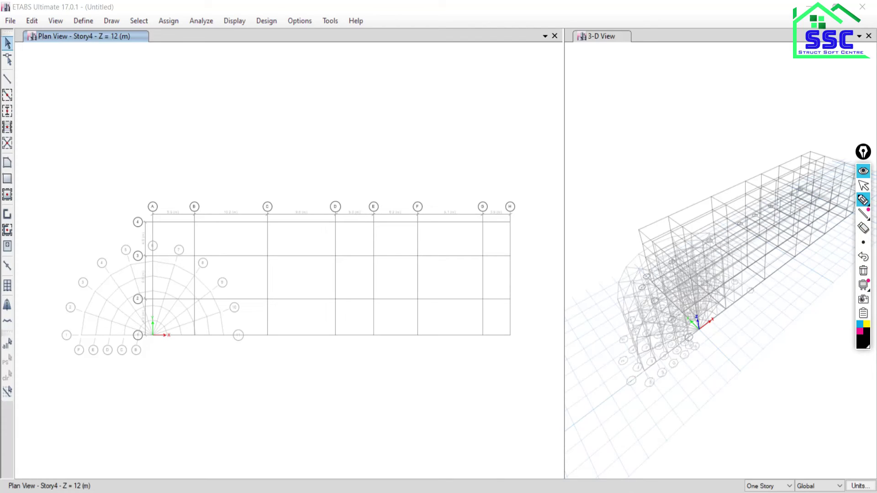
mouse_move(149, 336)
mouse_down()
mouse_move(352, 346)
mouse_move(433, 339)
mouse_up()
drag(425, 223, 425, 340)
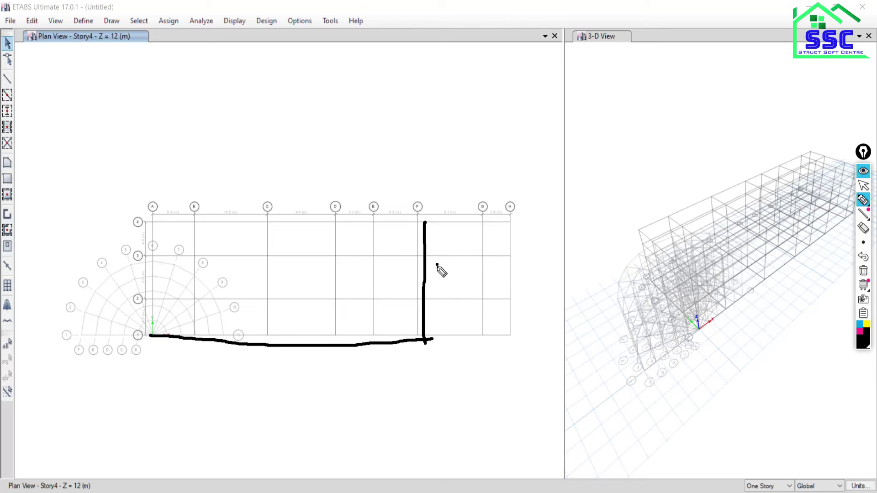
drag(438, 264, 434, 284)
mouse_move(276, 361)
mouse_down()
mouse_move(301, 382)
mouse_move(278, 379)
mouse_up()
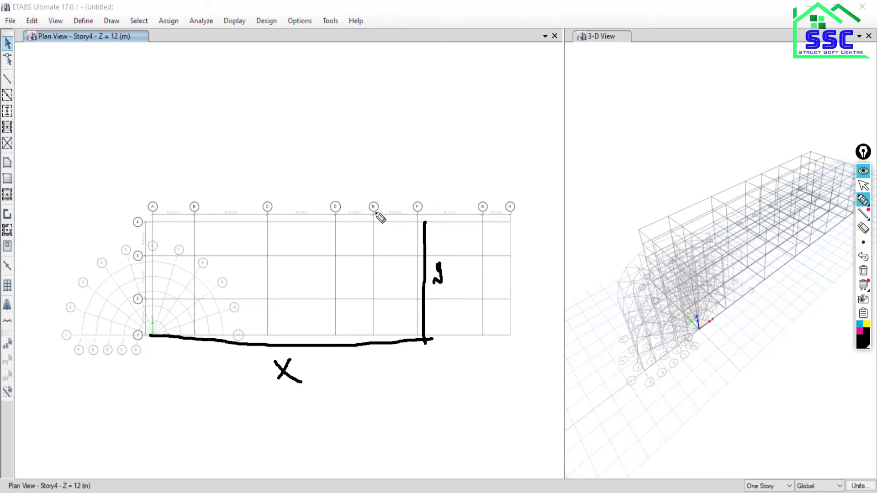
mouse_move(346, 223)
mouse_down()
mouse_move(358, 184)
mouse_move(469, 169)
mouse_move(510, 211)
mouse_move(507, 222)
mouse_up()
drag(426, 223, 504, 218)
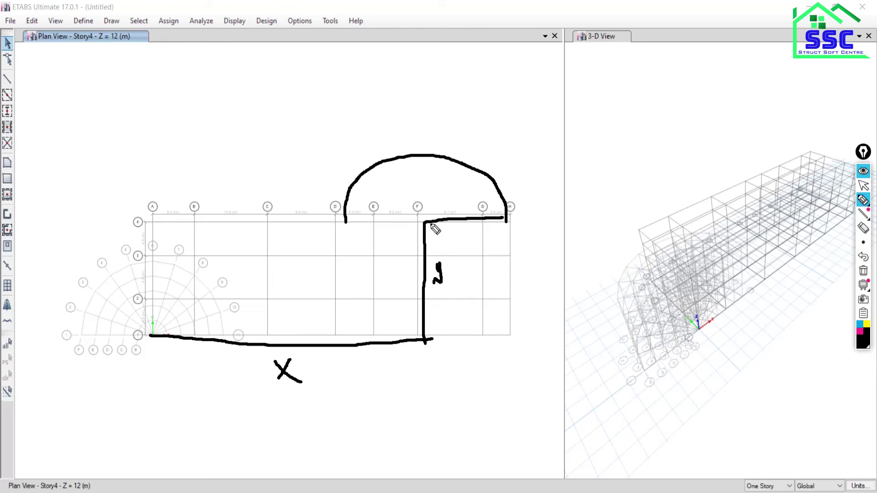
drag(426, 223, 345, 222)
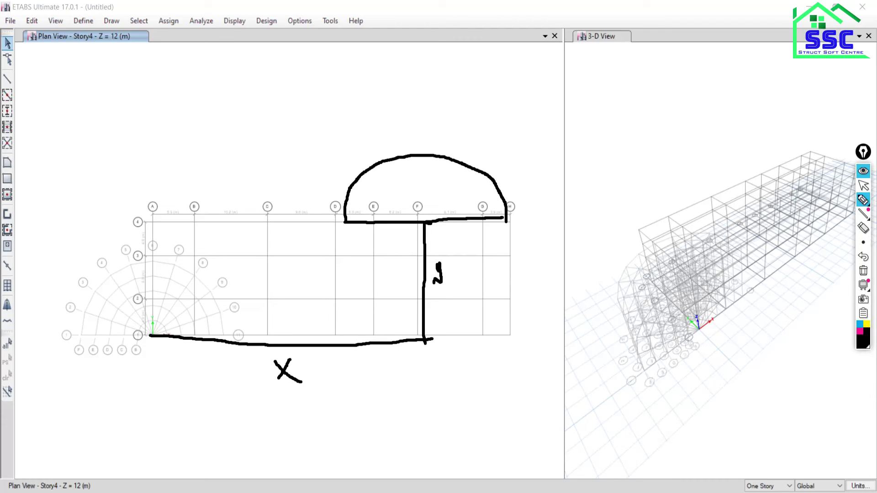
click(863, 185)
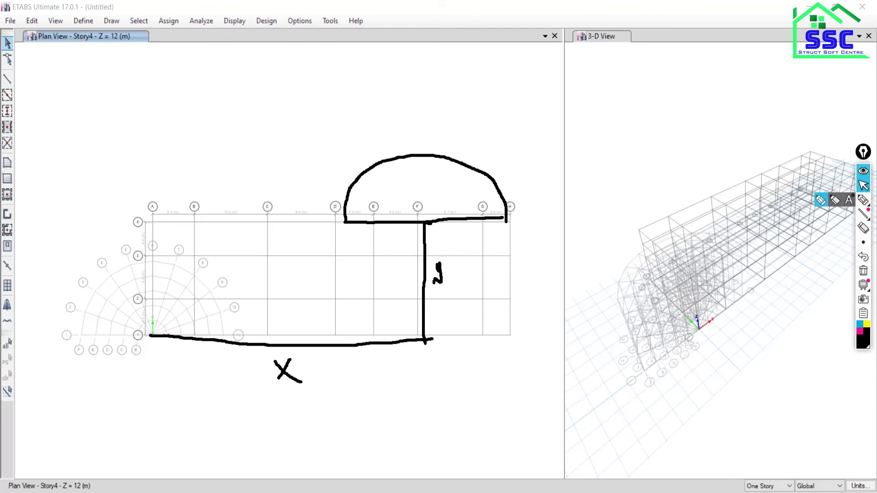
key(alt+Tab)
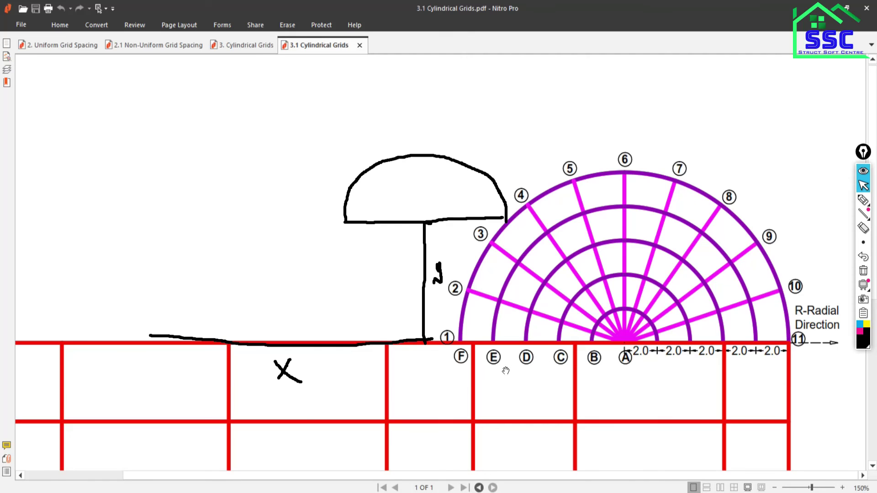
- Tick the 4.9, 5.8 and 4.6 Y spacings, write their 15.3 total, and launch the calculator
ctrl+scroll(506, 371, down, 1)
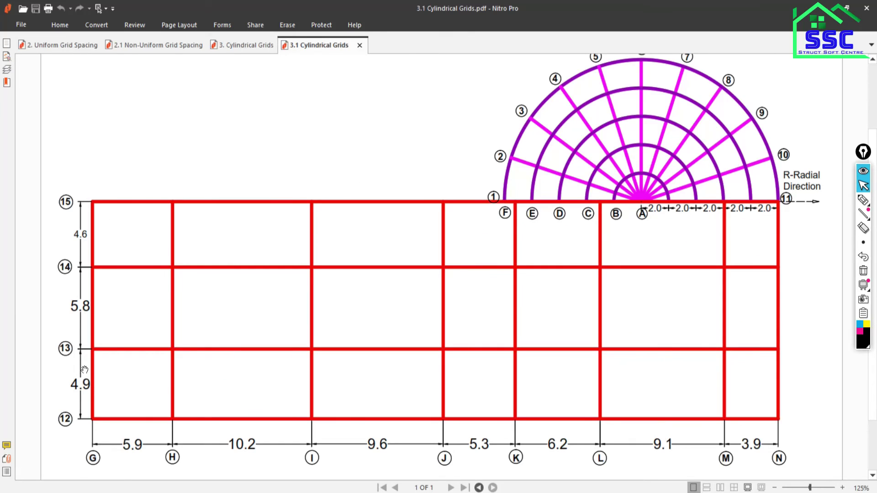
click(863, 200)
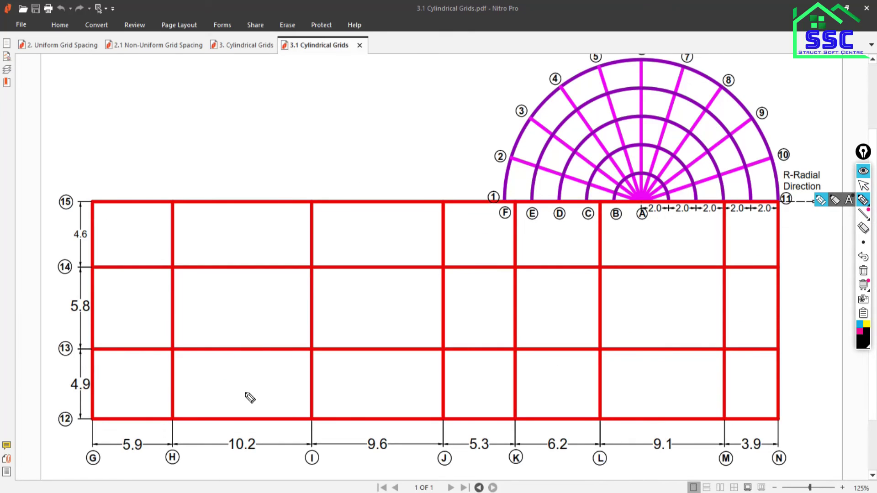
drag(74, 394, 104, 387)
drag(69, 322, 99, 310)
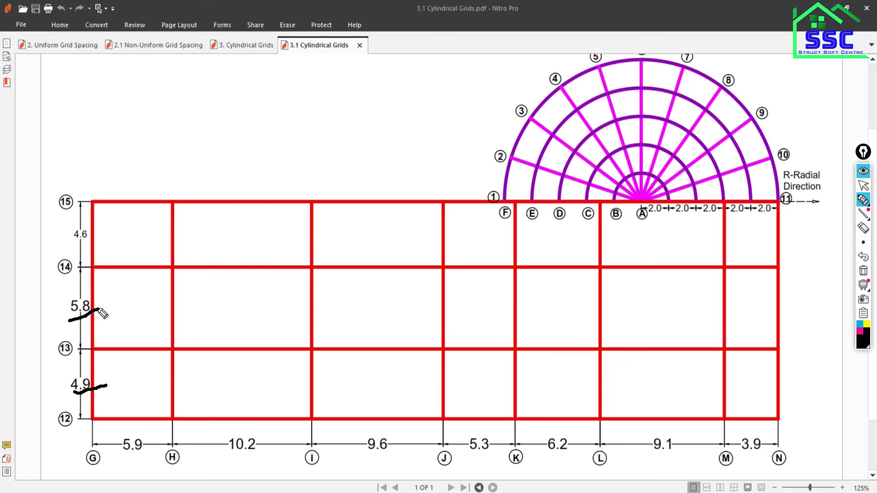
drag(72, 244, 98, 232)
mouse_move(110, 92)
mouse_down()
mouse_move(107, 112)
mouse_move(123, 113)
mouse_move(130, 96)
mouse_move(156, 101)
mouse_move(147, 112)
mouse_up()
click(134, 107)
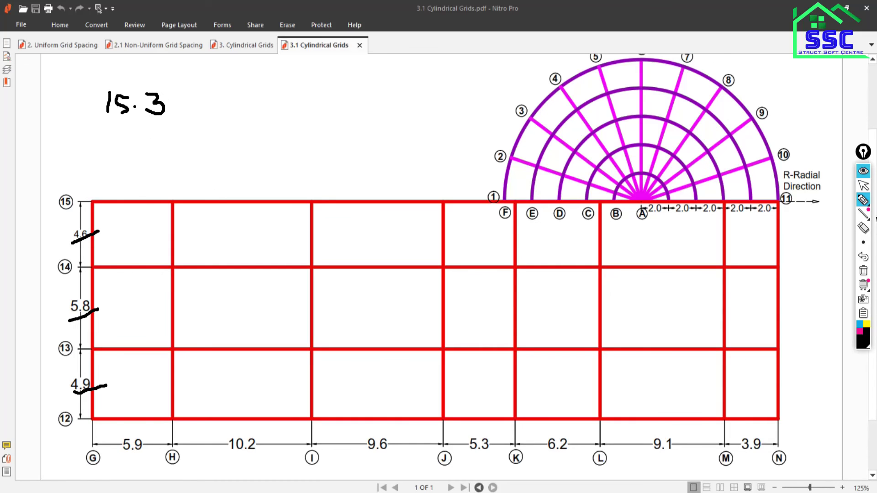
click(863, 186)
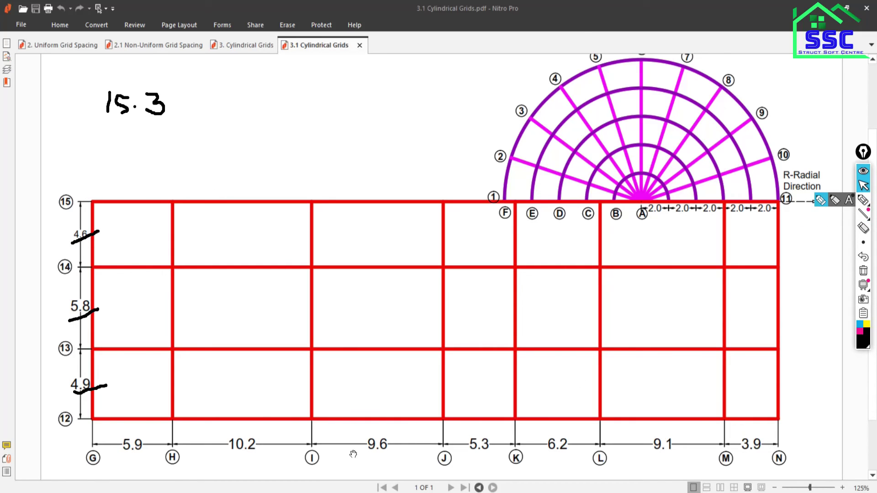
click(86, 490)
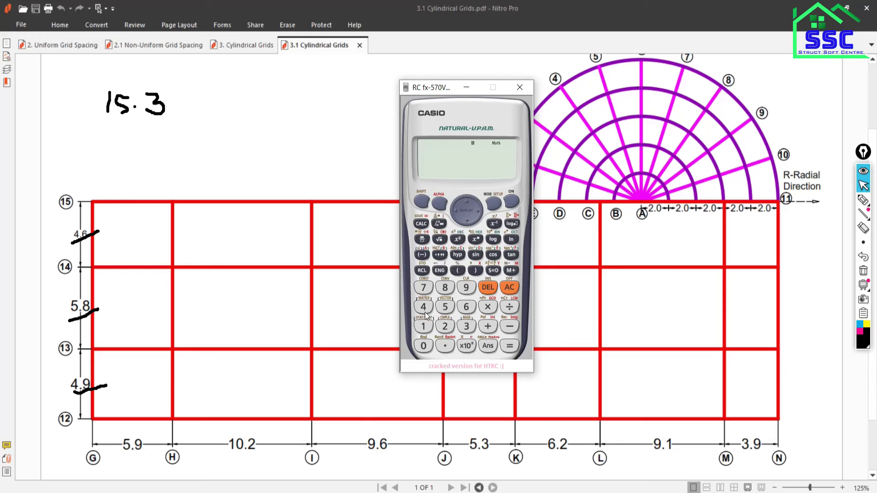
- Compute 4.9 + 5.8 + 4.6 = 15.3 on the Casio calculator, then minimise it
click(424, 310)
click(447, 347)
click(466, 288)
click(487, 328)
click(446, 307)
click(451, 344)
click(445, 287)
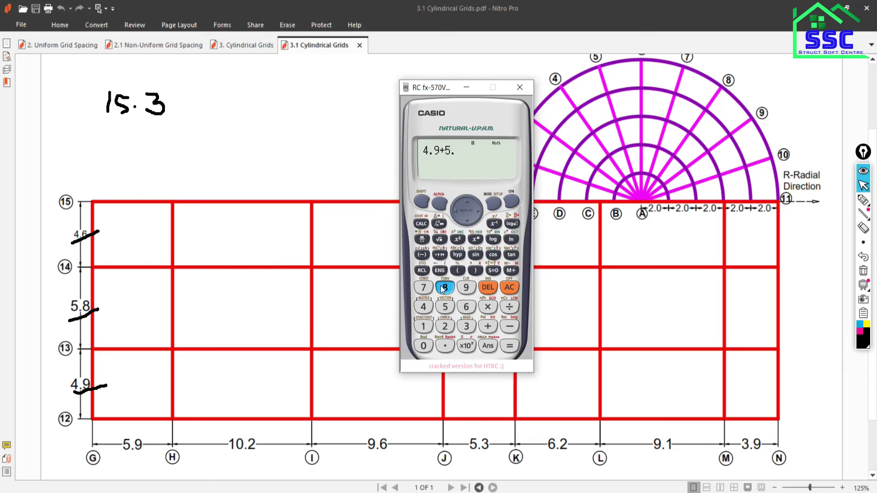
click(488, 327)
click(423, 307)
click(466, 307)
key(Return)
click(467, 93)
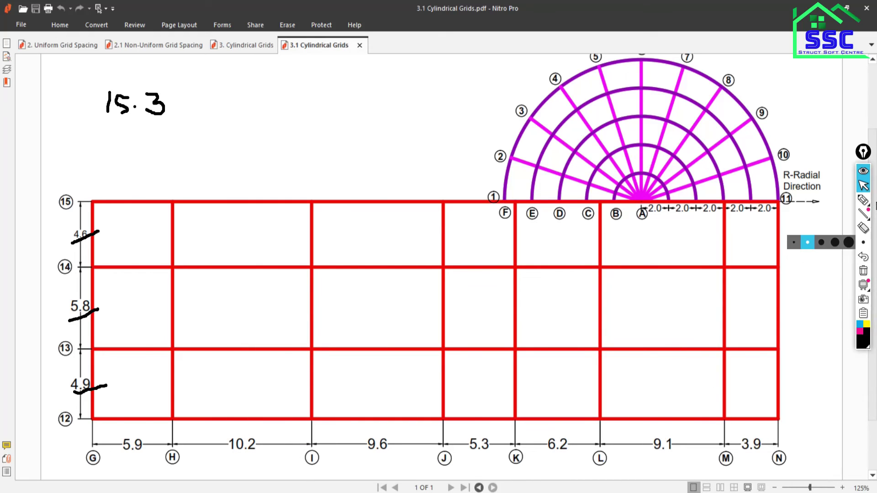
- Choose the ink pen and mark the top edge between B and M and grid A
click(864, 201)
click(865, 201)
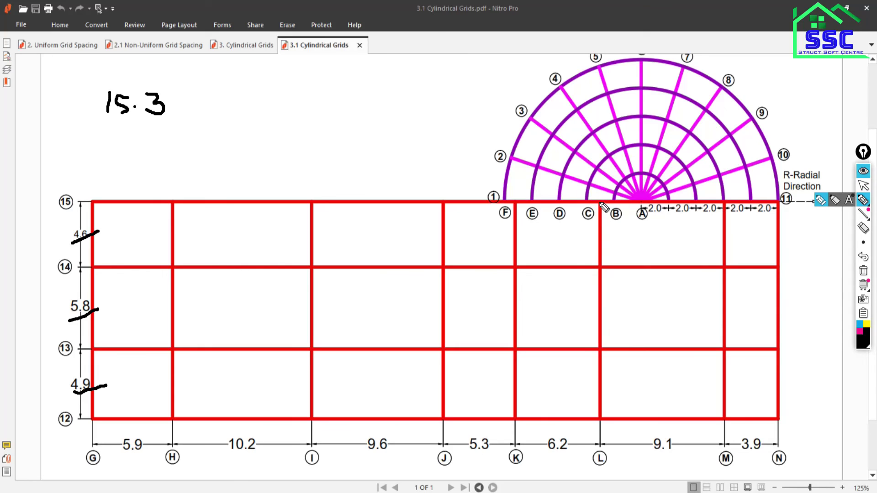
drag(599, 203, 727, 206)
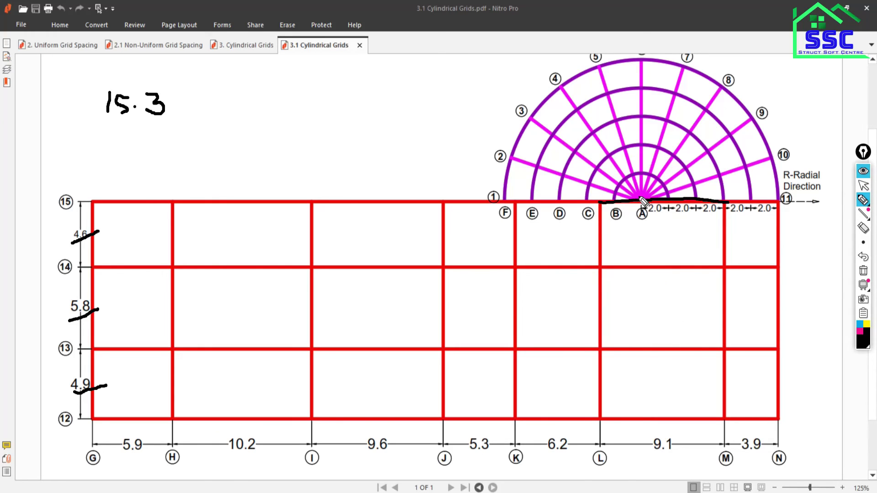
drag(640, 198, 637, 224)
- Erase all ink, then trace gridline 12 and the top edge from grid A
click(863, 273)
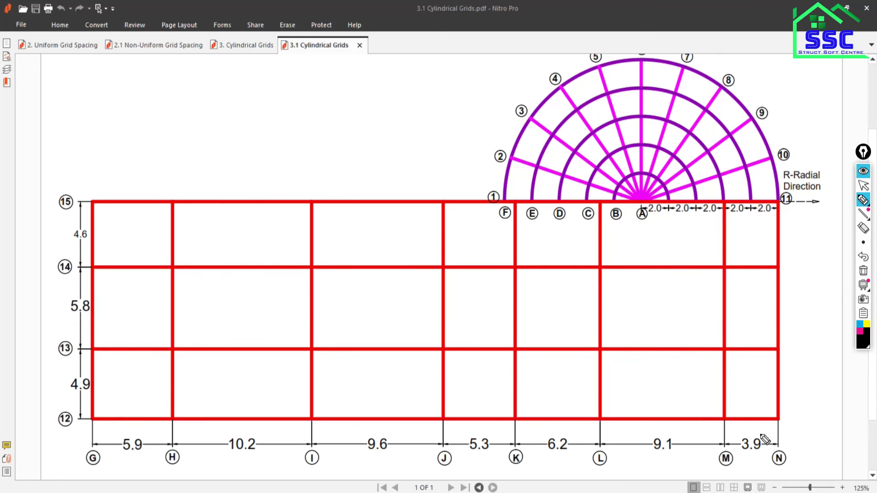
drag(776, 429, 80, 410)
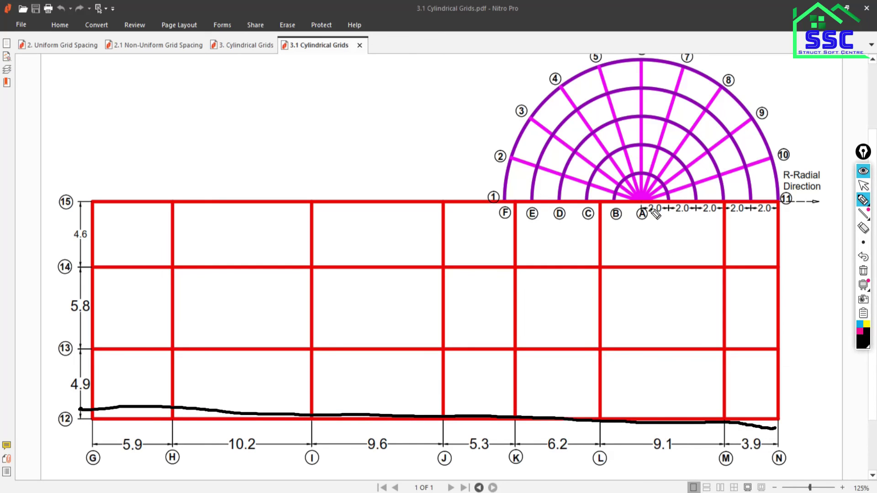
mouse_move(641, 201)
mouse_down()
mouse_move(646, 228)
mouse_move(782, 229)
mouse_move(784, 219)
mouse_up()
mouse_move(639, 218)
mouse_down()
mouse_move(632, 229)
mouse_move(398, 223)
mouse_up()
drag(102, 220, 331, 227)
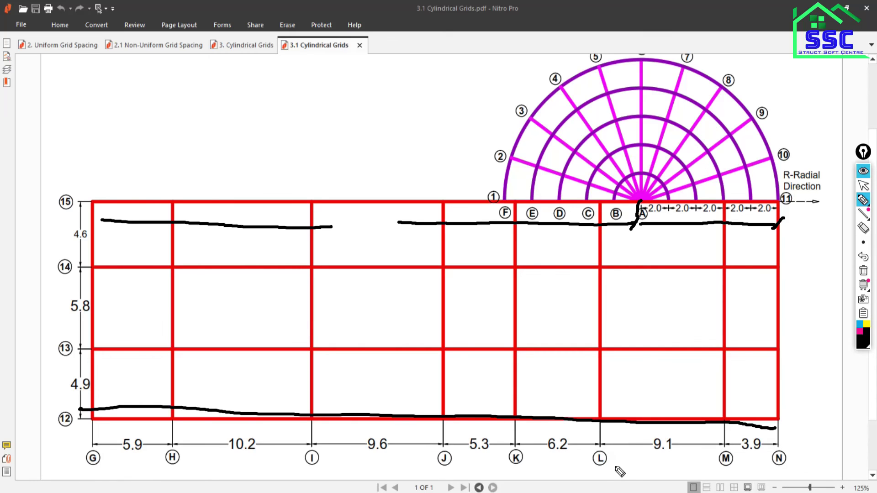
- Enter the bay widths 5.9 + 10.2 + 9.6 + 5.3 into the calculator sum
text(5.9)
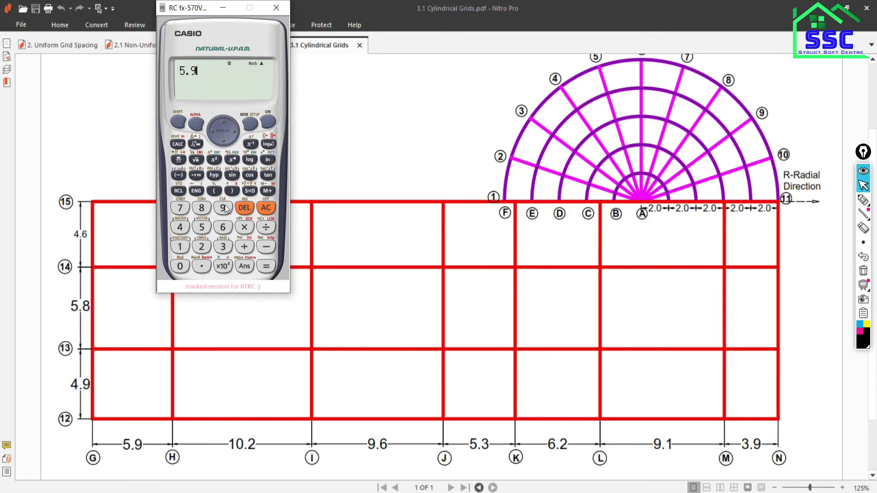
text(+)
click(180, 248)
click(183, 267)
click(203, 247)
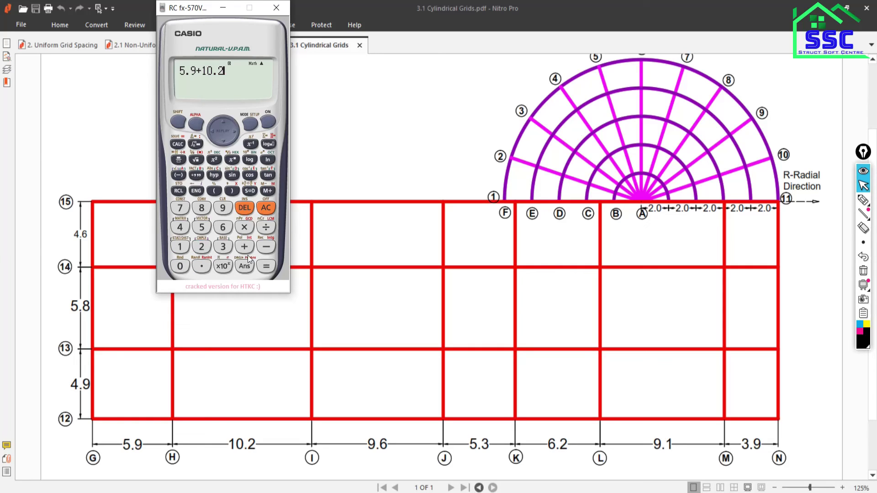
text(9)
click(201, 268)
click(223, 227)
click(245, 247)
click(202, 227)
click(200, 268)
click(223, 247)
- Add 6.2, 9.1 and 3.9, and evaluate the total as decimal 50.2
click(223, 228)
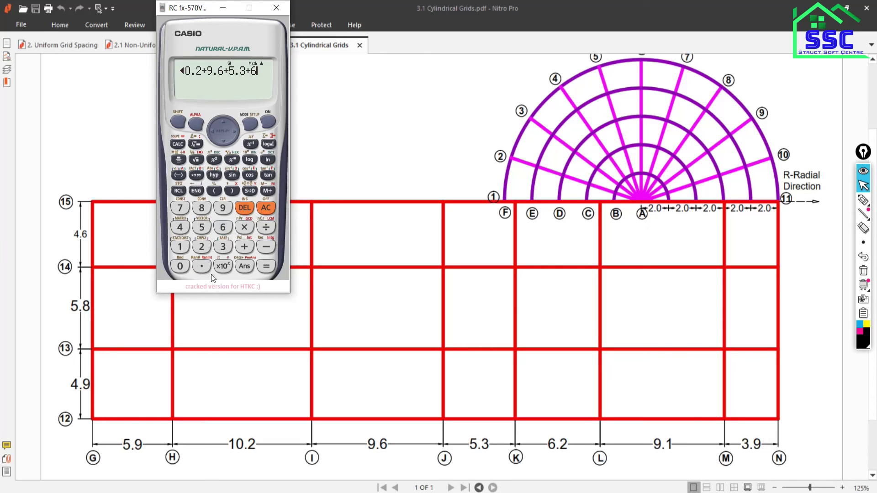
click(202, 247)
click(244, 246)
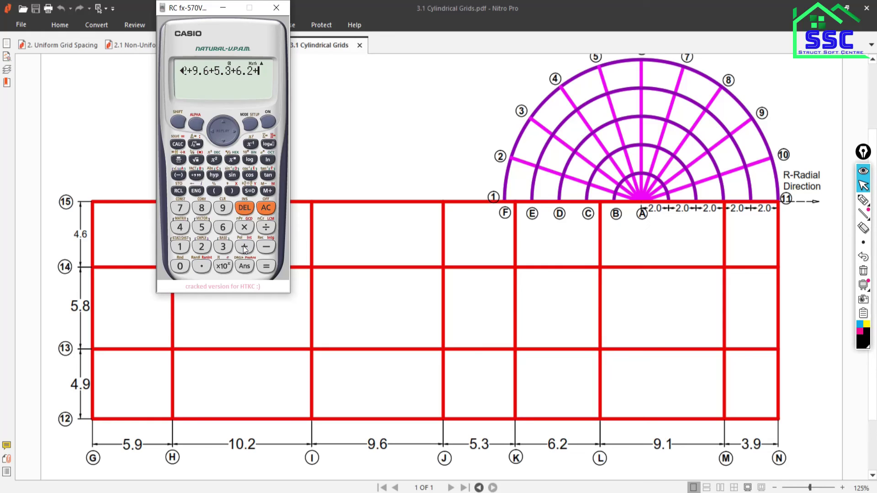
click(222, 209)
click(179, 249)
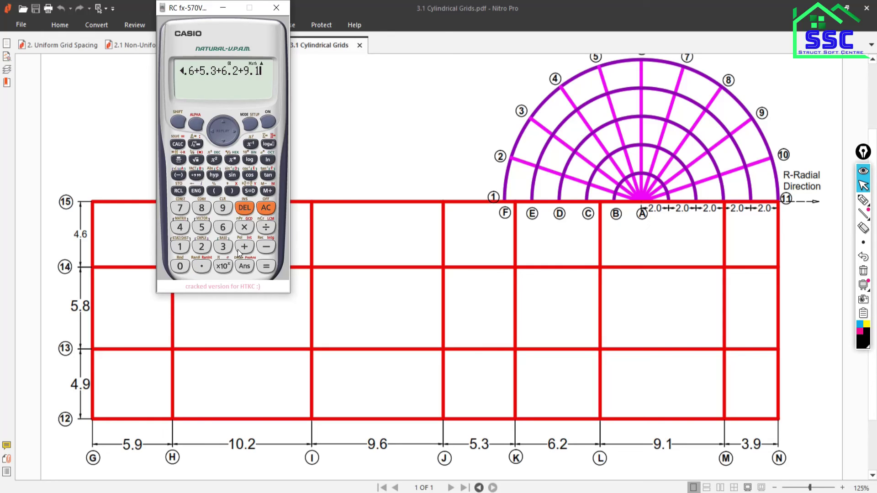
click(244, 248)
click(223, 247)
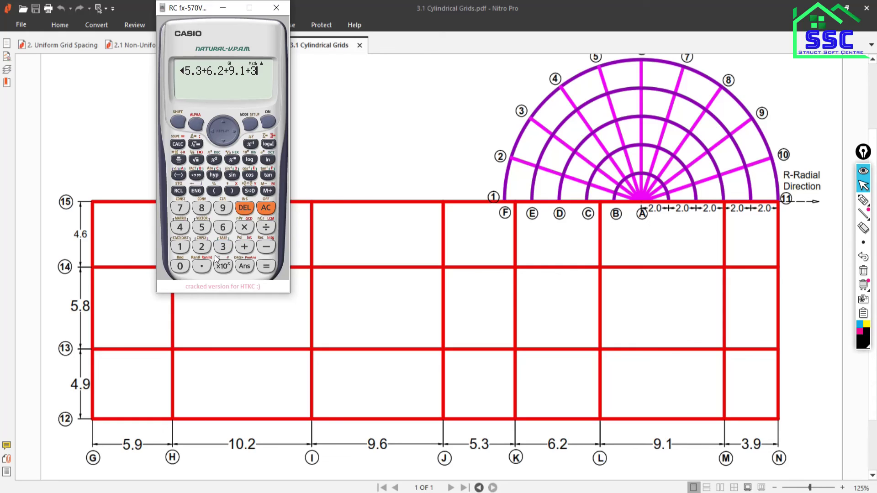
click(201, 267)
click(223, 207)
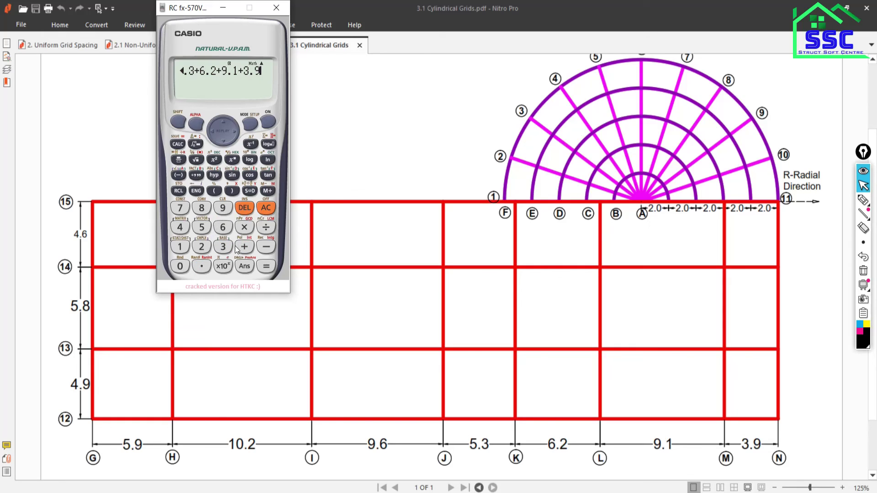
click(267, 268)
click(248, 191)
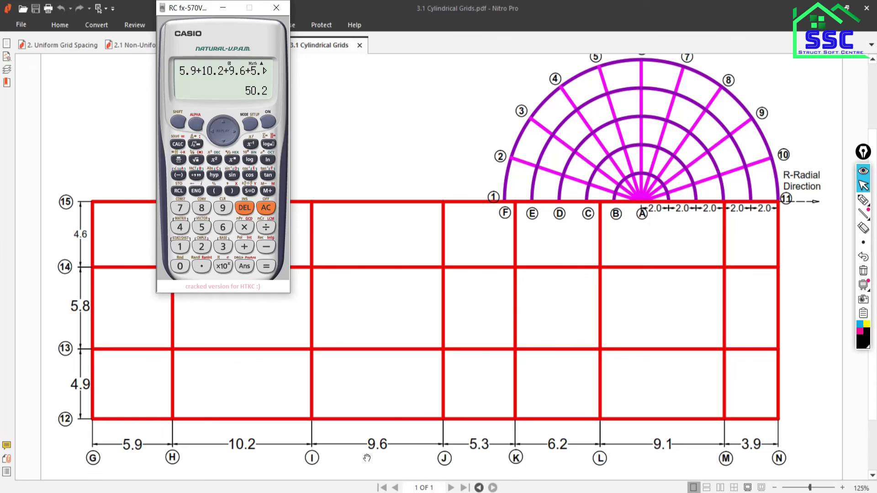
- Subtract 10 from the total to get 40.2, then minimise the calculator
click(266, 247)
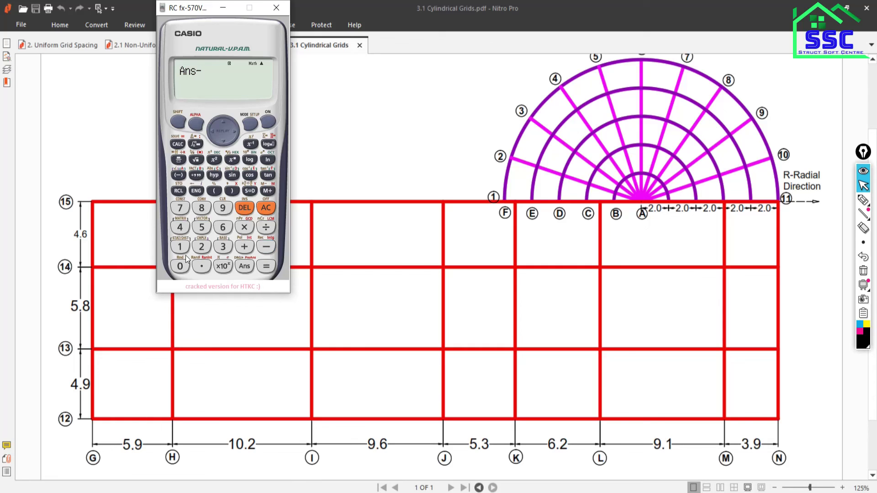
click(179, 247)
click(180, 267)
click(267, 266)
click(246, 190)
click(224, 9)
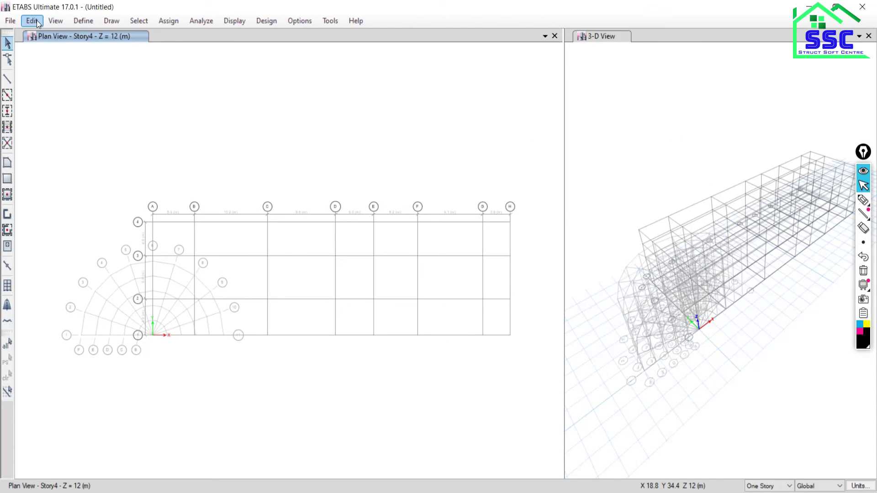
- Set grid system G2's origin to Global X 40.2 and Global Y 15.3
click(32, 21)
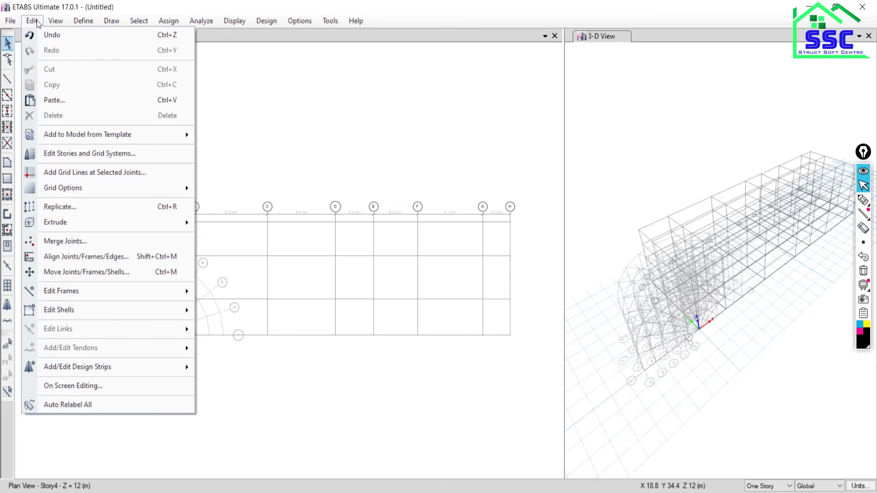
click(69, 155)
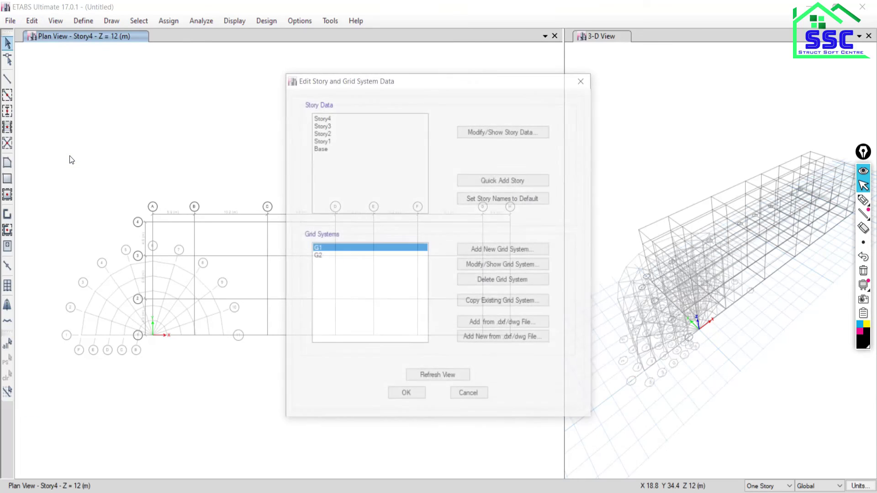
click(318, 258)
click(502, 268)
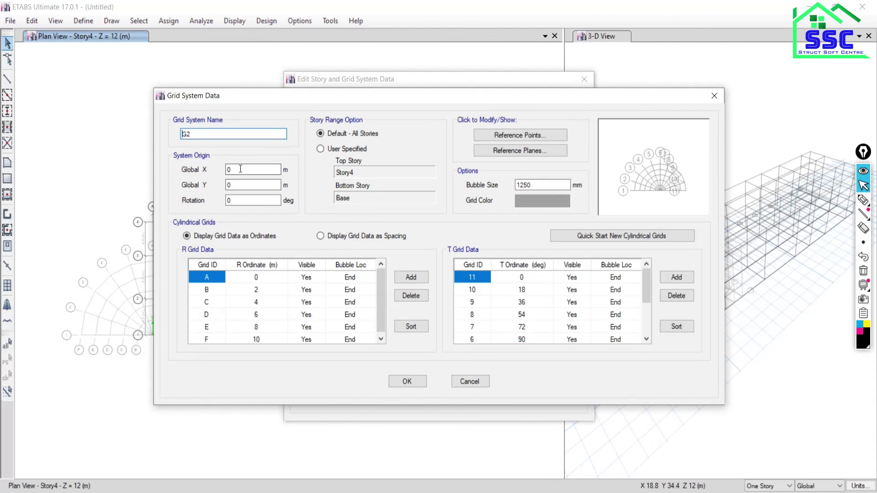
click(235, 169)
double_click(234, 169)
text(40.2)
key(Tab)
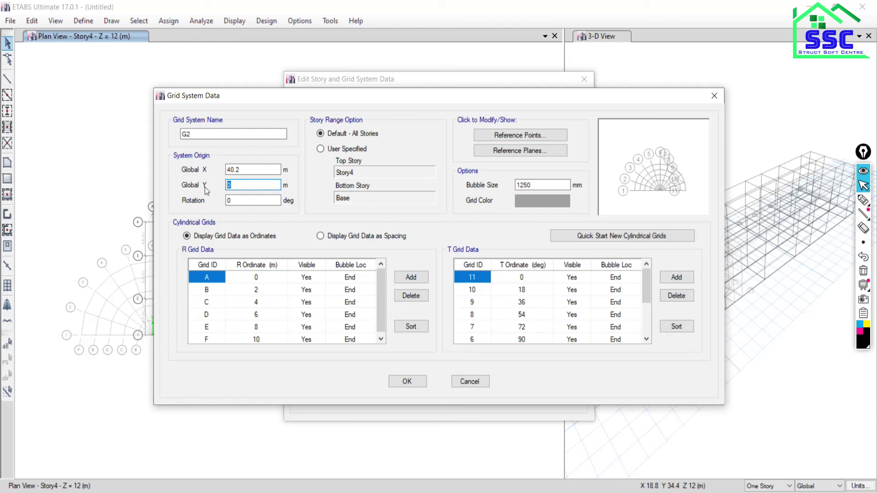
text(15.3)
- Give G2 a pure red grid colour and accept the grid system changes
click(542, 201)
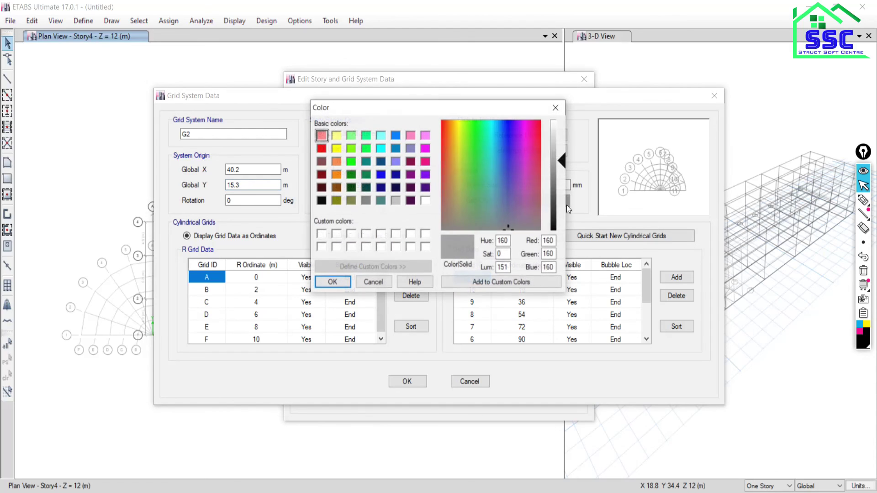
drag(565, 168, 565, 177)
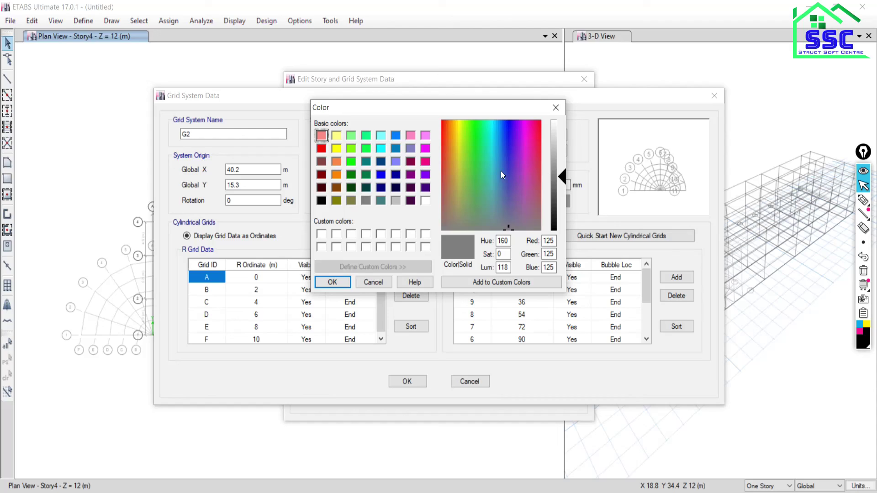
click(530, 151)
drag(565, 182, 564, 194)
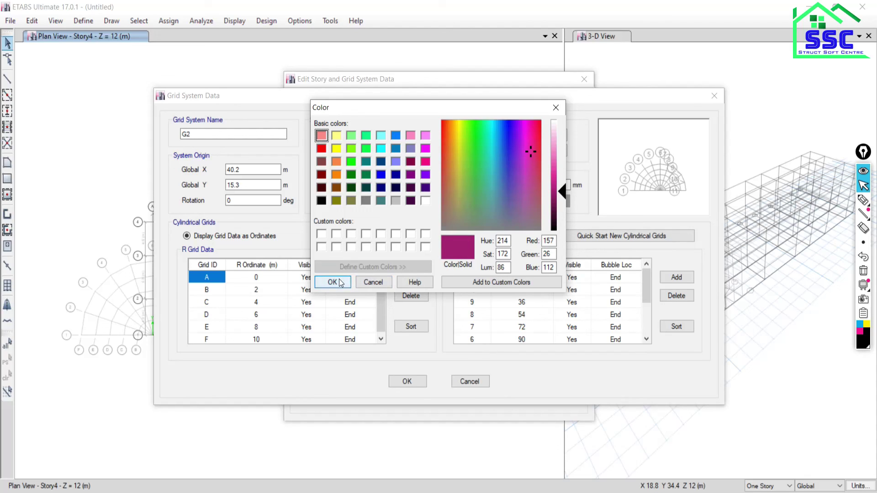
click(321, 148)
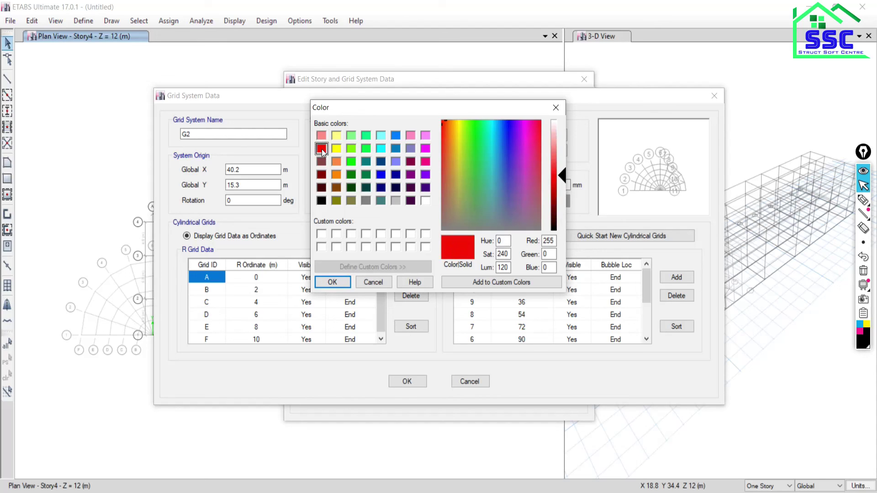
click(333, 282)
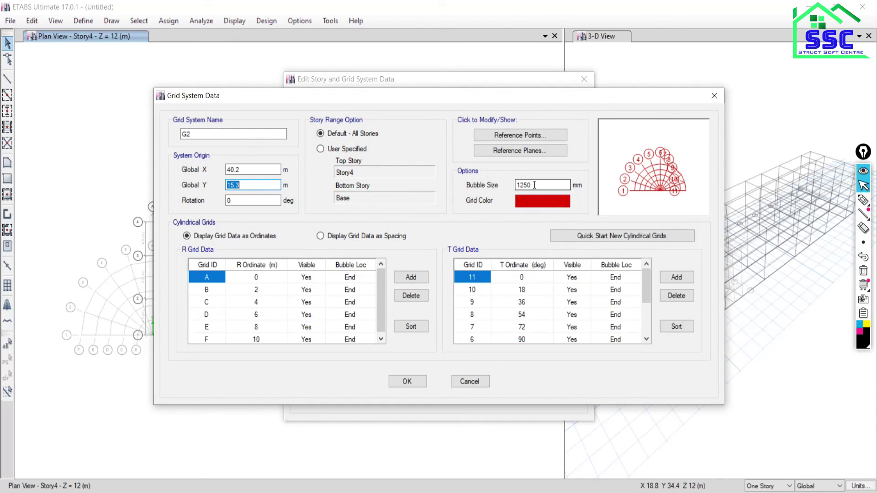
click(408, 383)
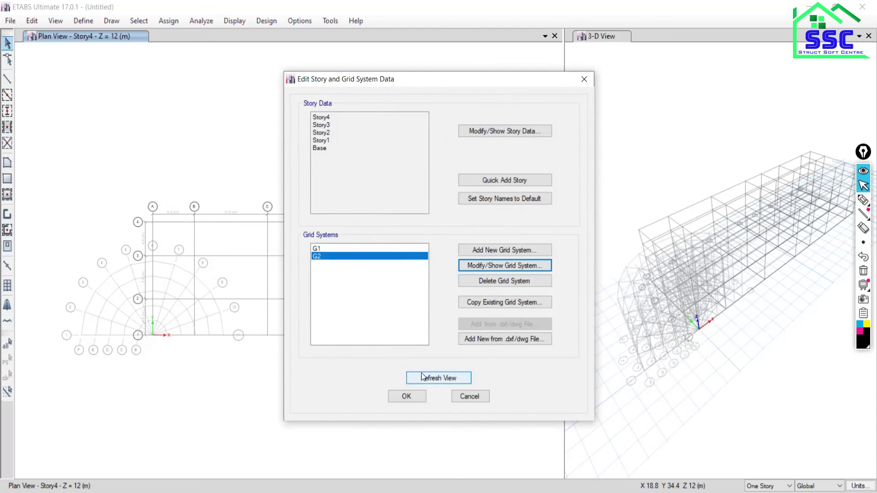
- Apply the story and grid edits, then return to the Google Meet call
click(410, 397)
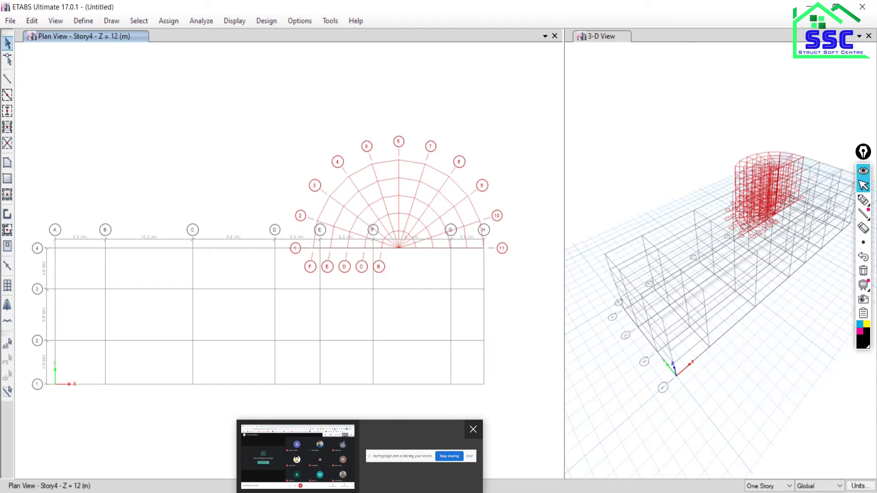
click(297, 457)
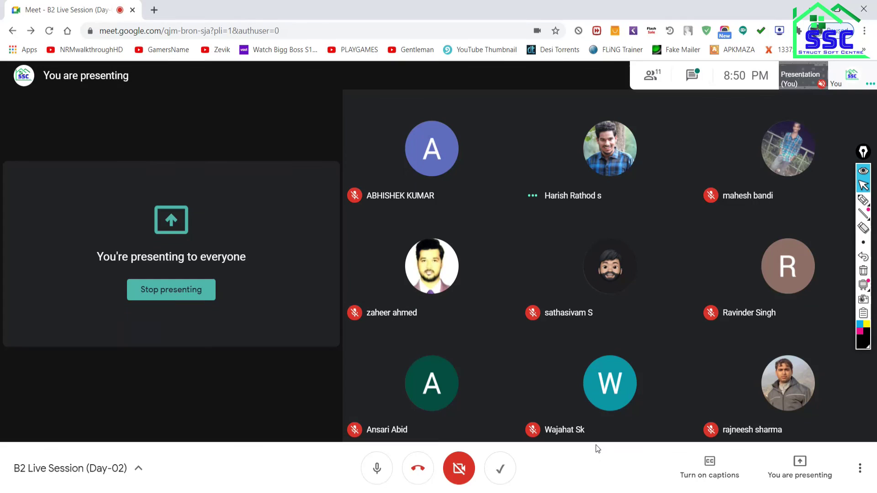